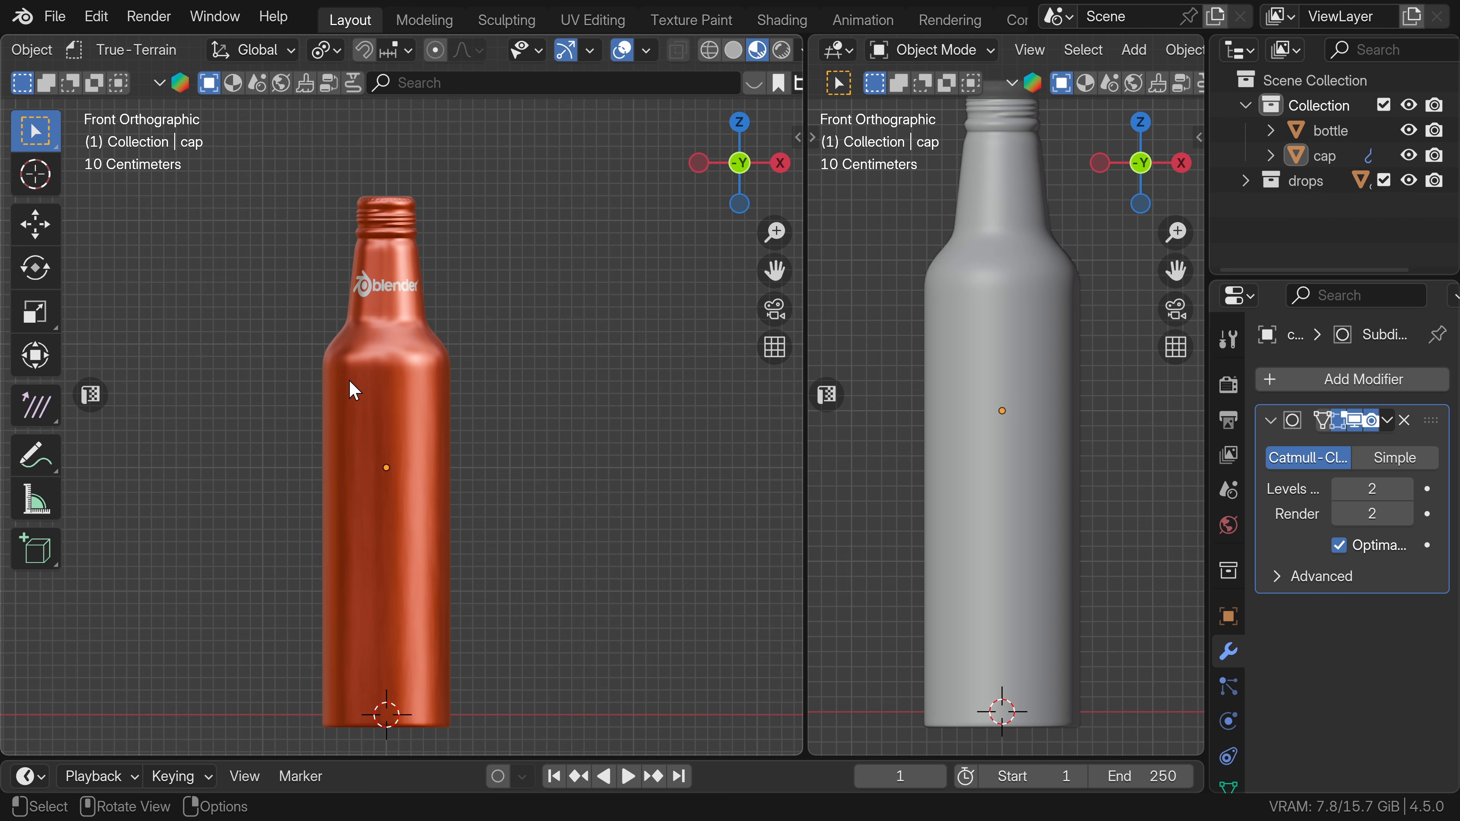
scroll(446, 404, down, 2)
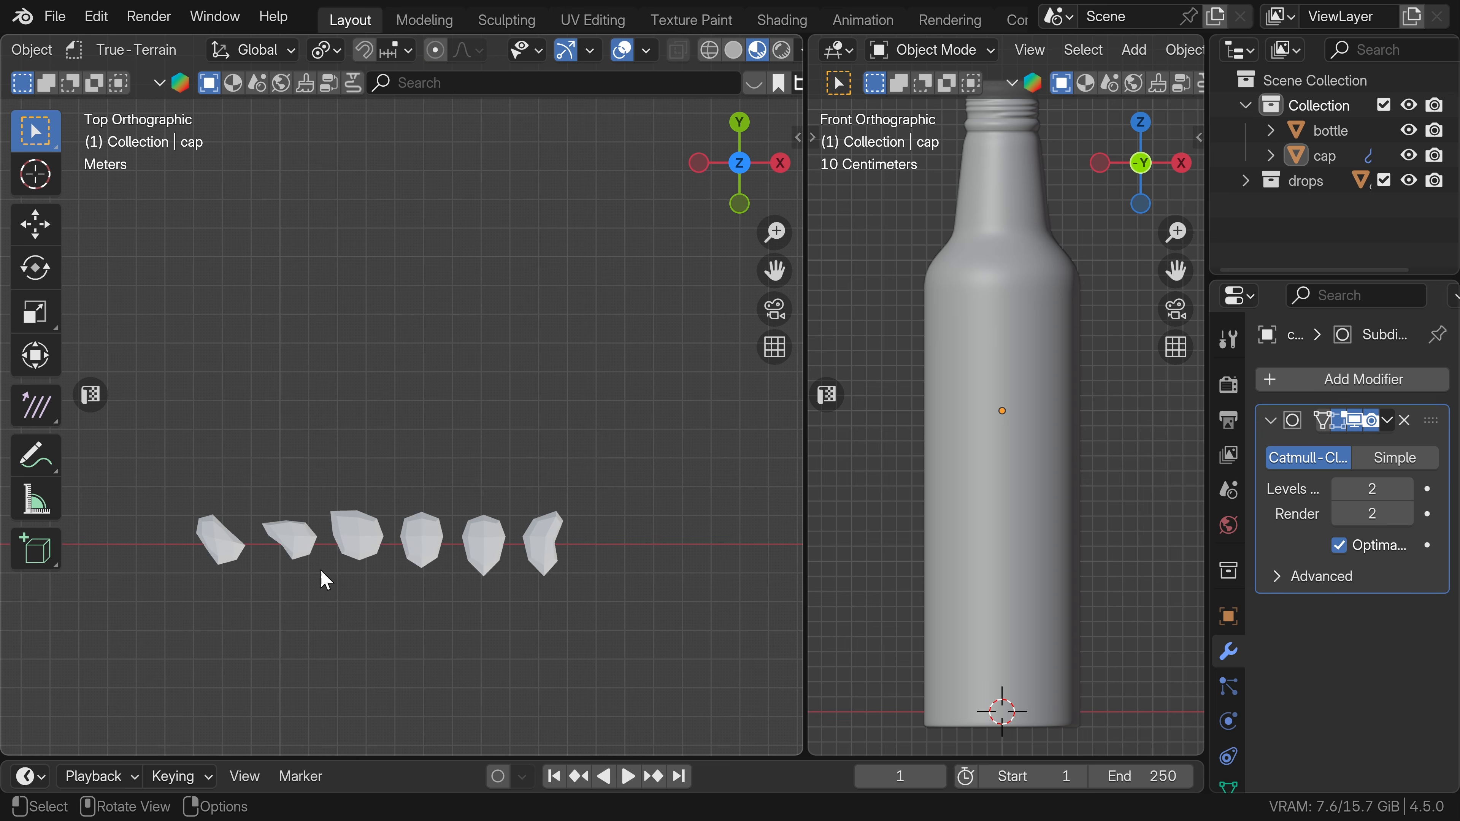
scroll(326, 578, up, 3)
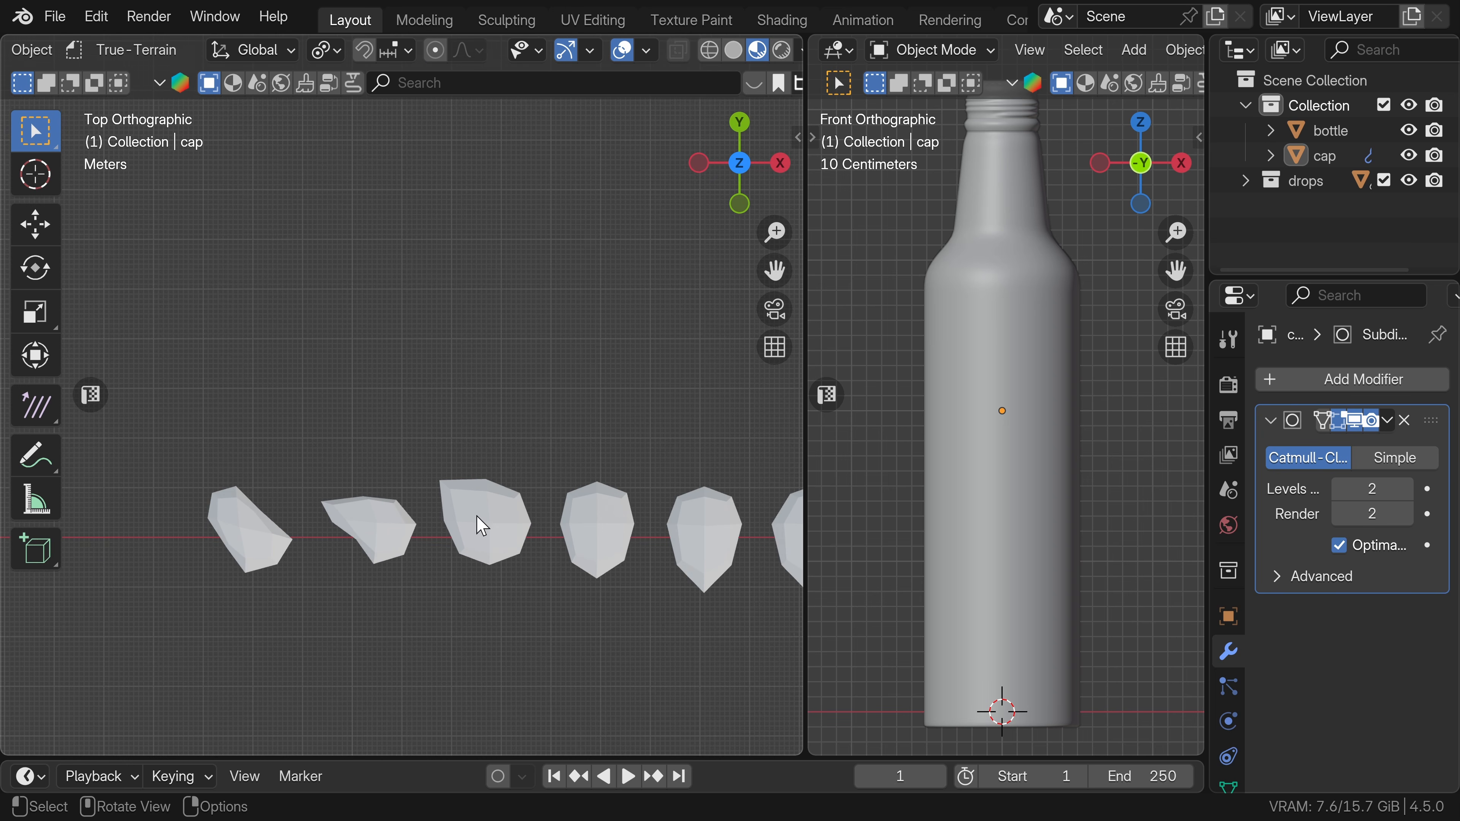
click(482, 524)
key(Tab)
key(1)
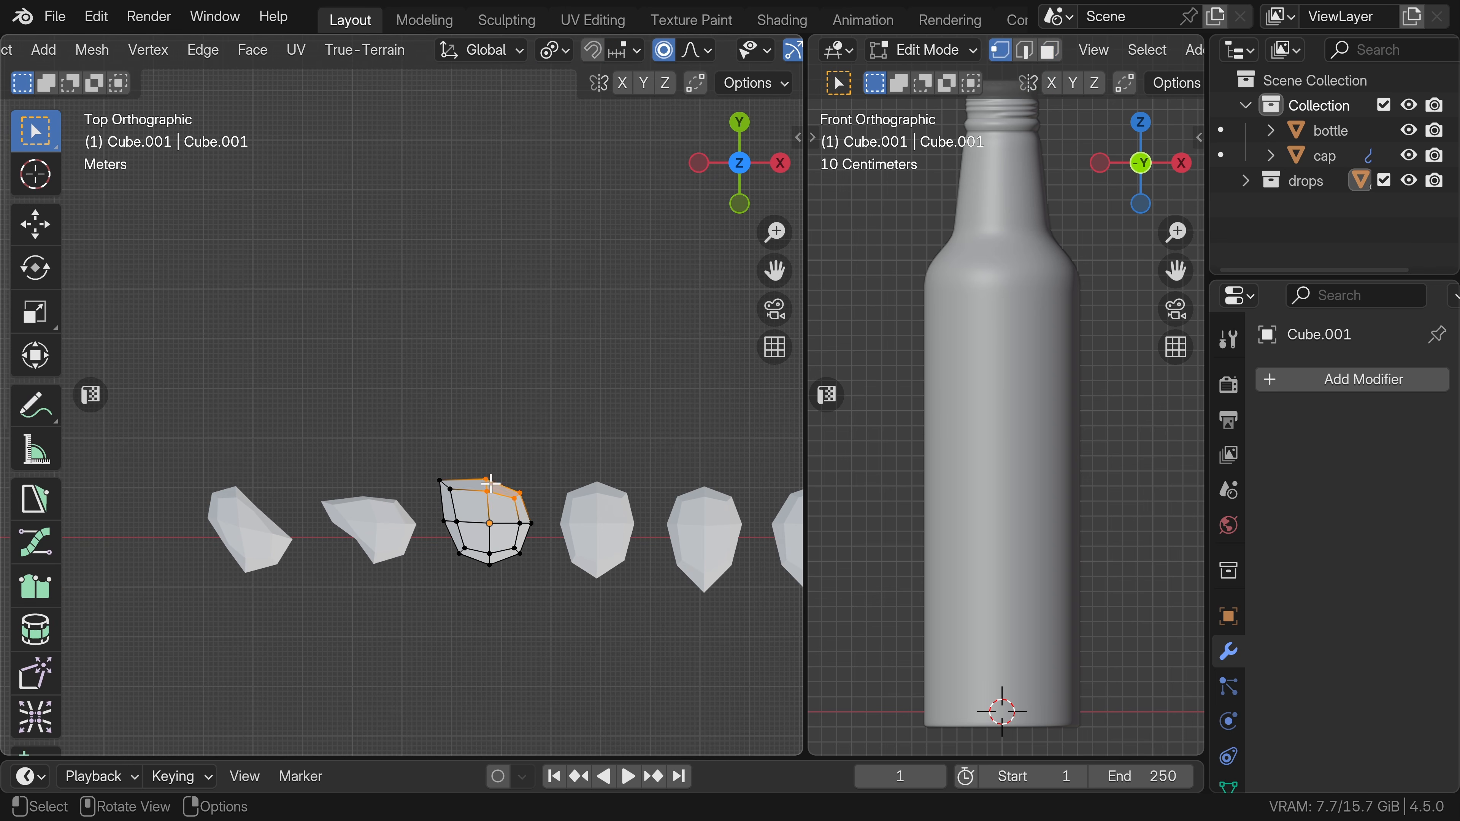
key(g)
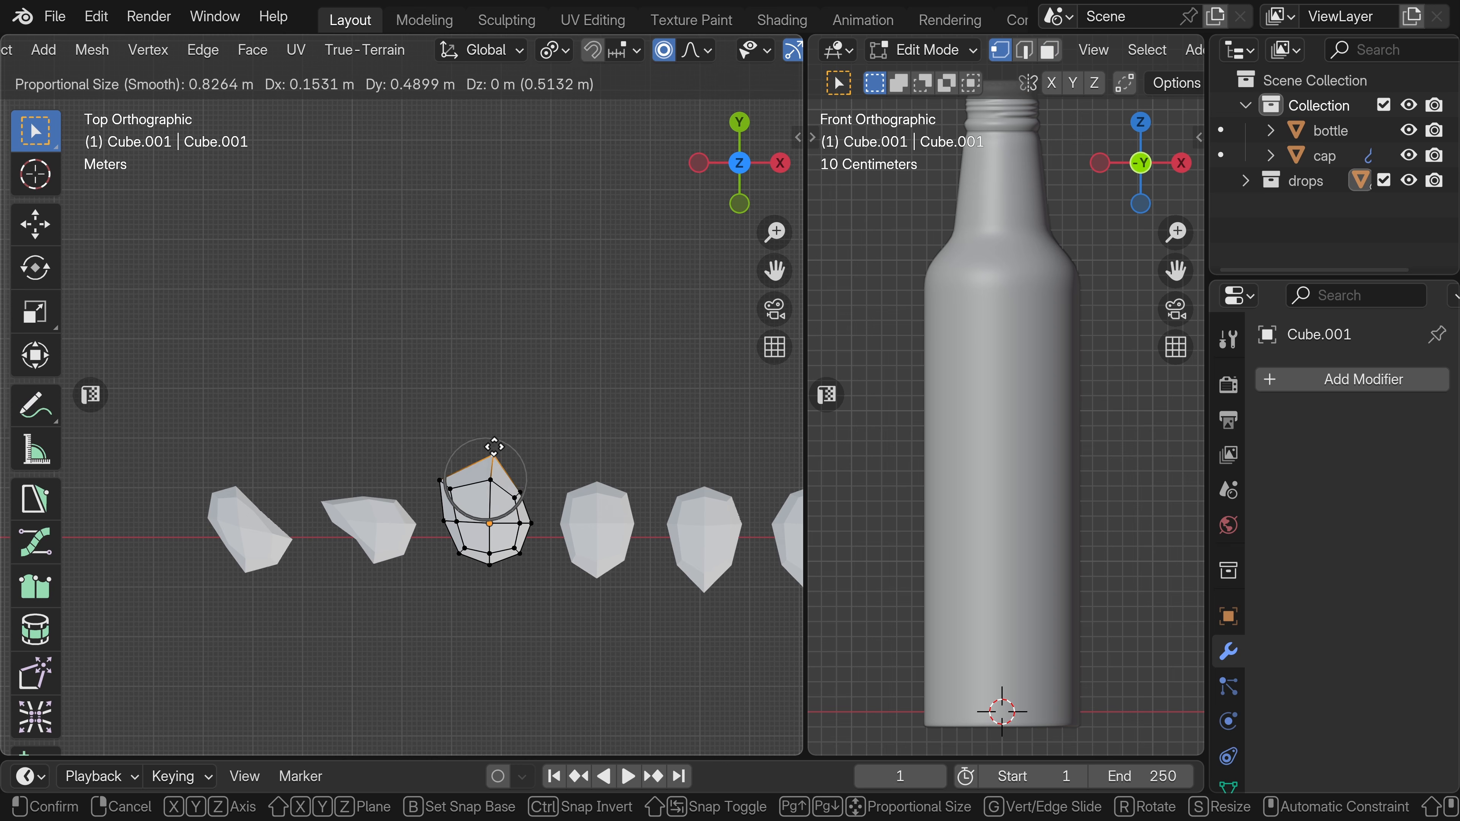
scroll(488, 446, down, 8)
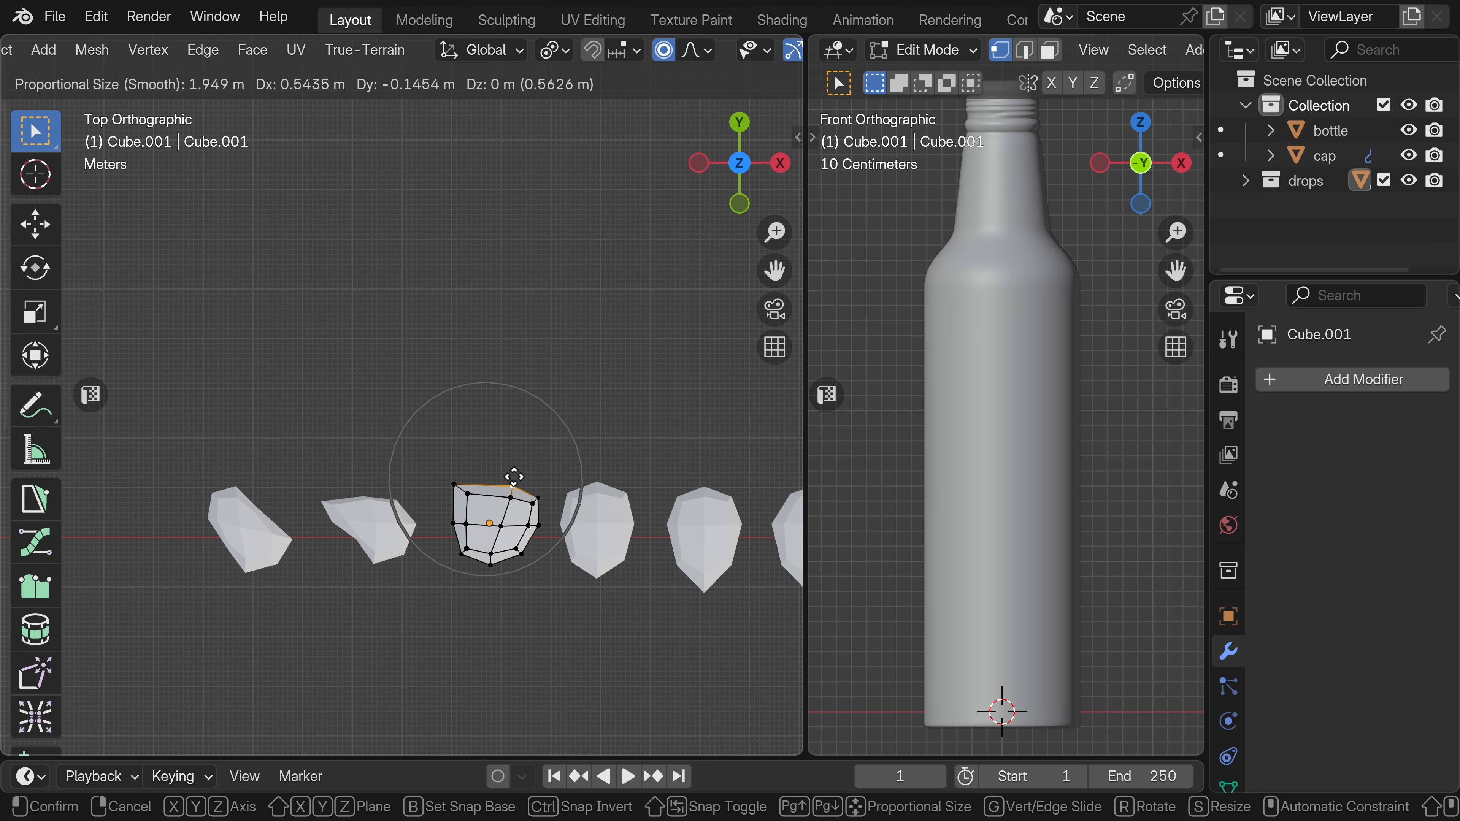
click(512, 496)
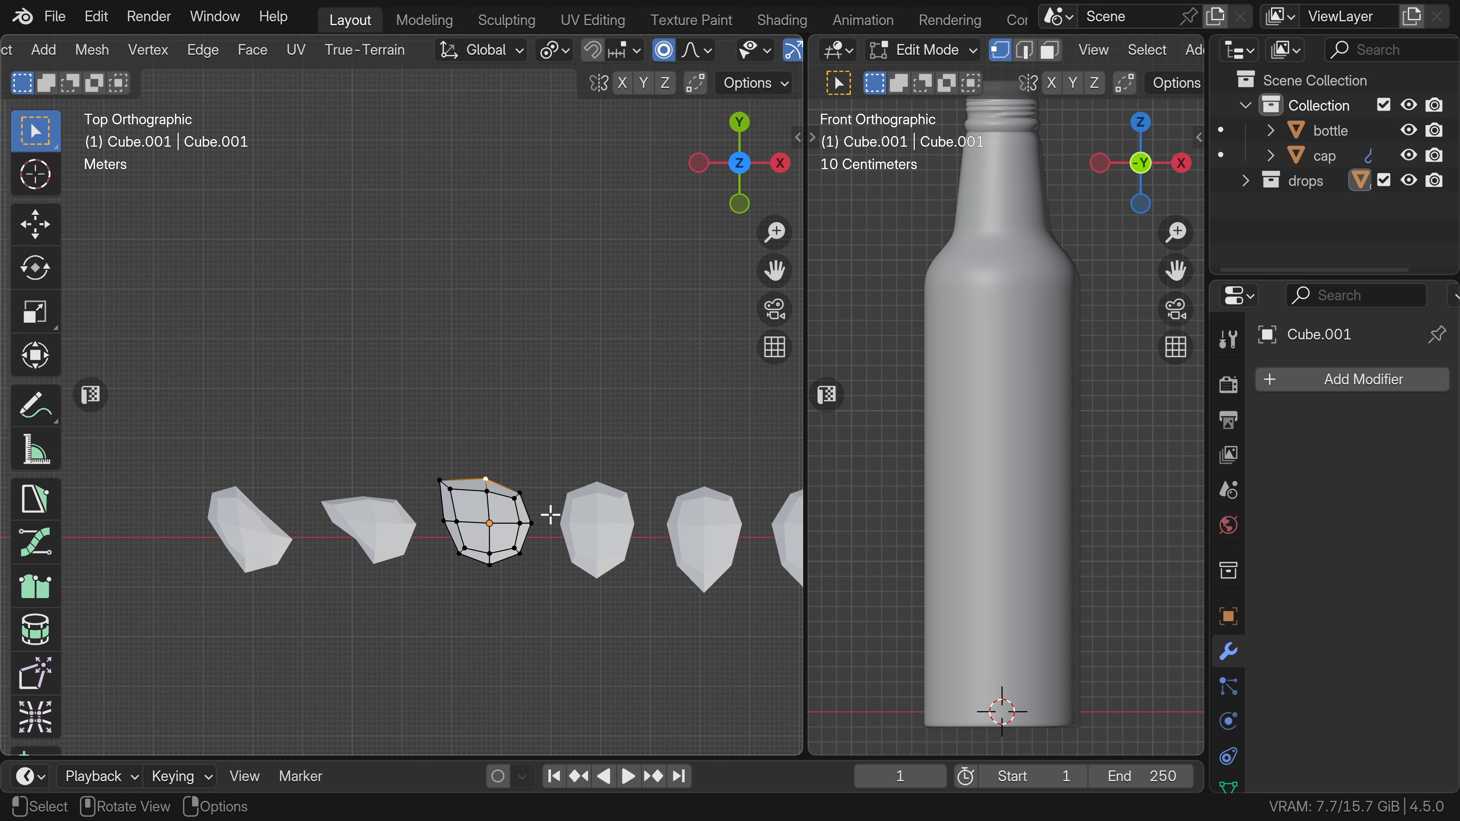
key(Tab)
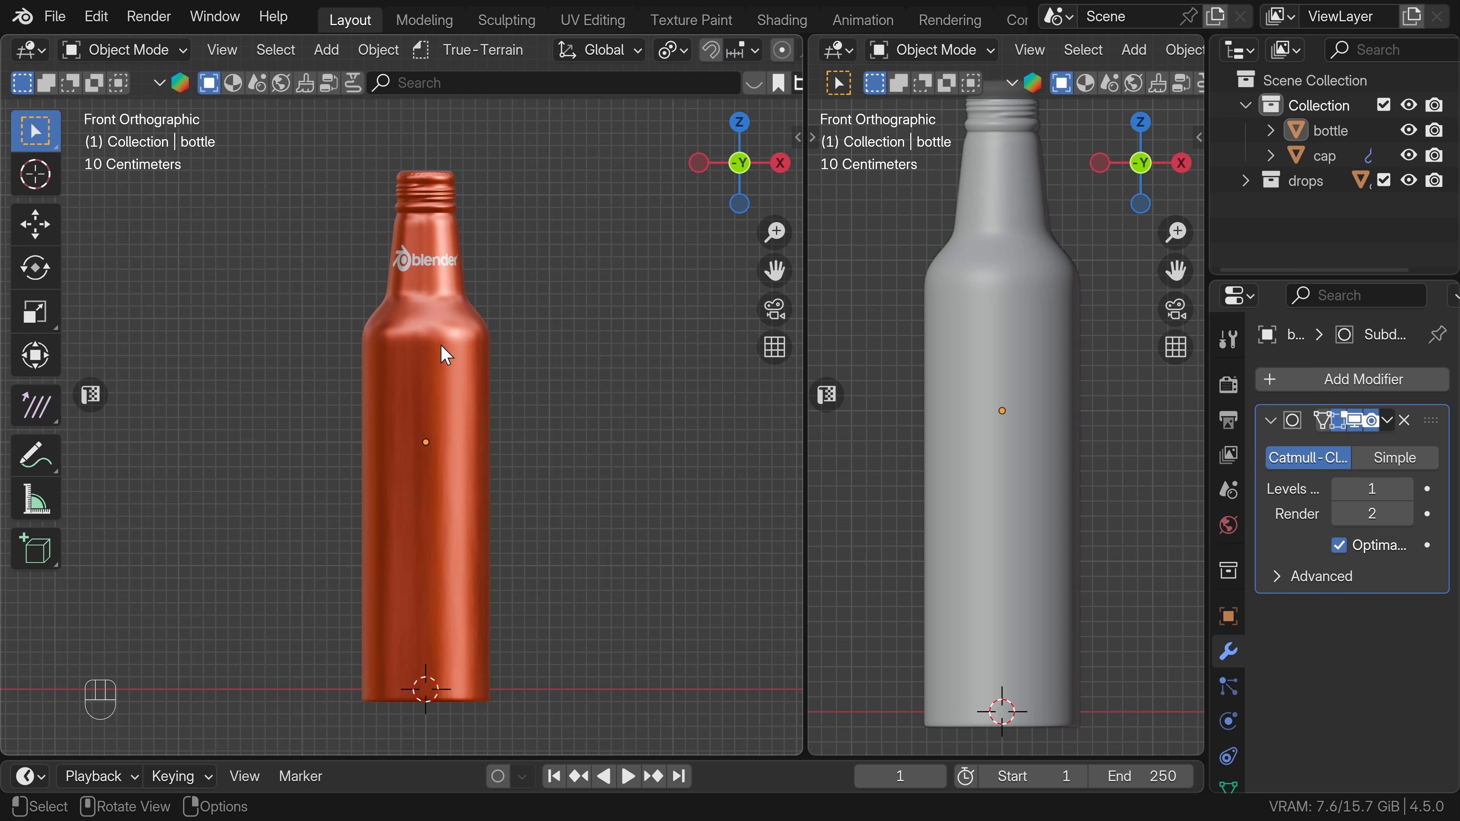
Create a new geometry node tree on the bottle in the Geometry Node Editor, with the editor's sidebar hidden.
click(446, 355)
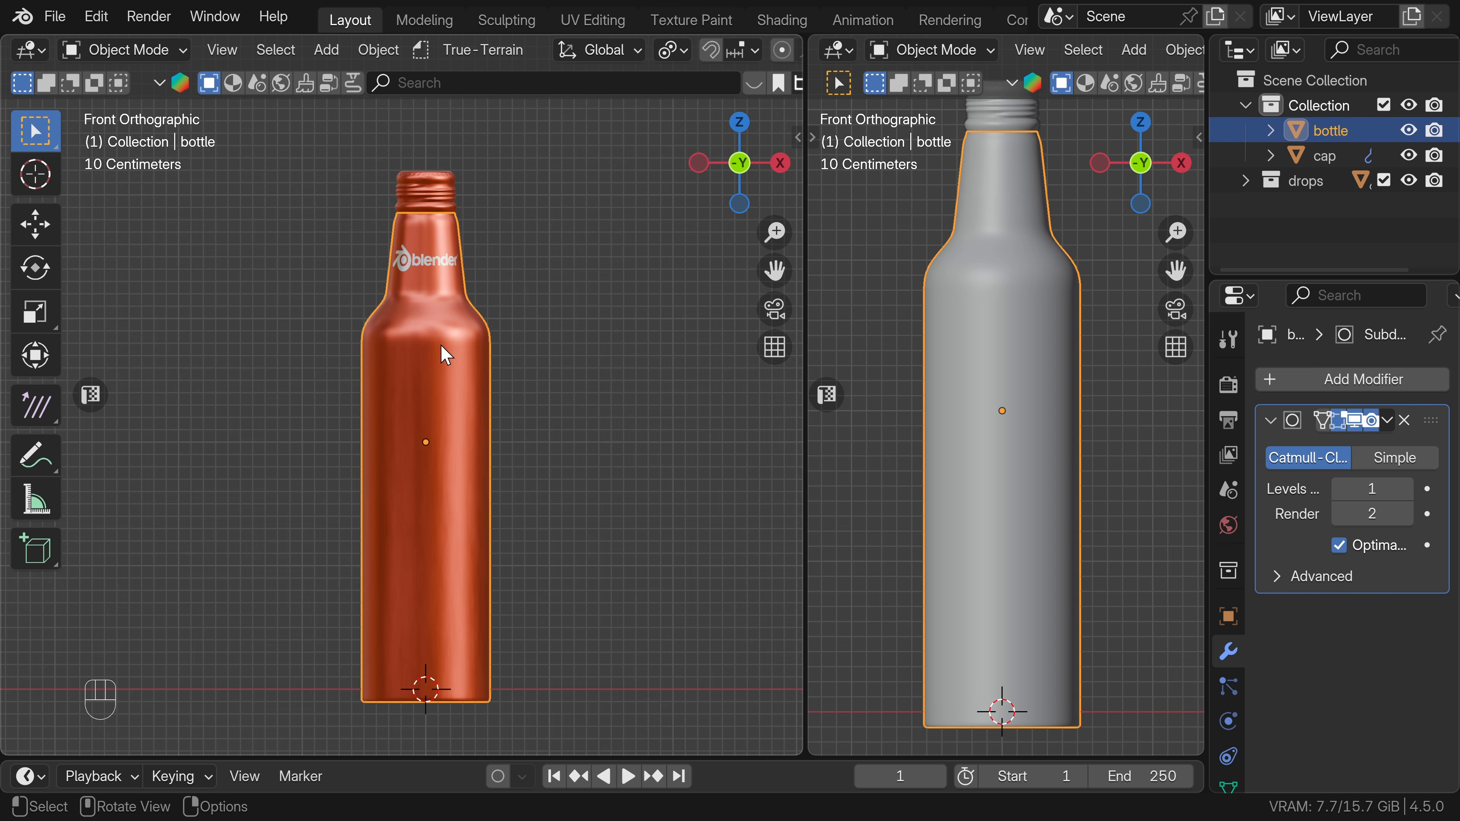
click(42, 48)
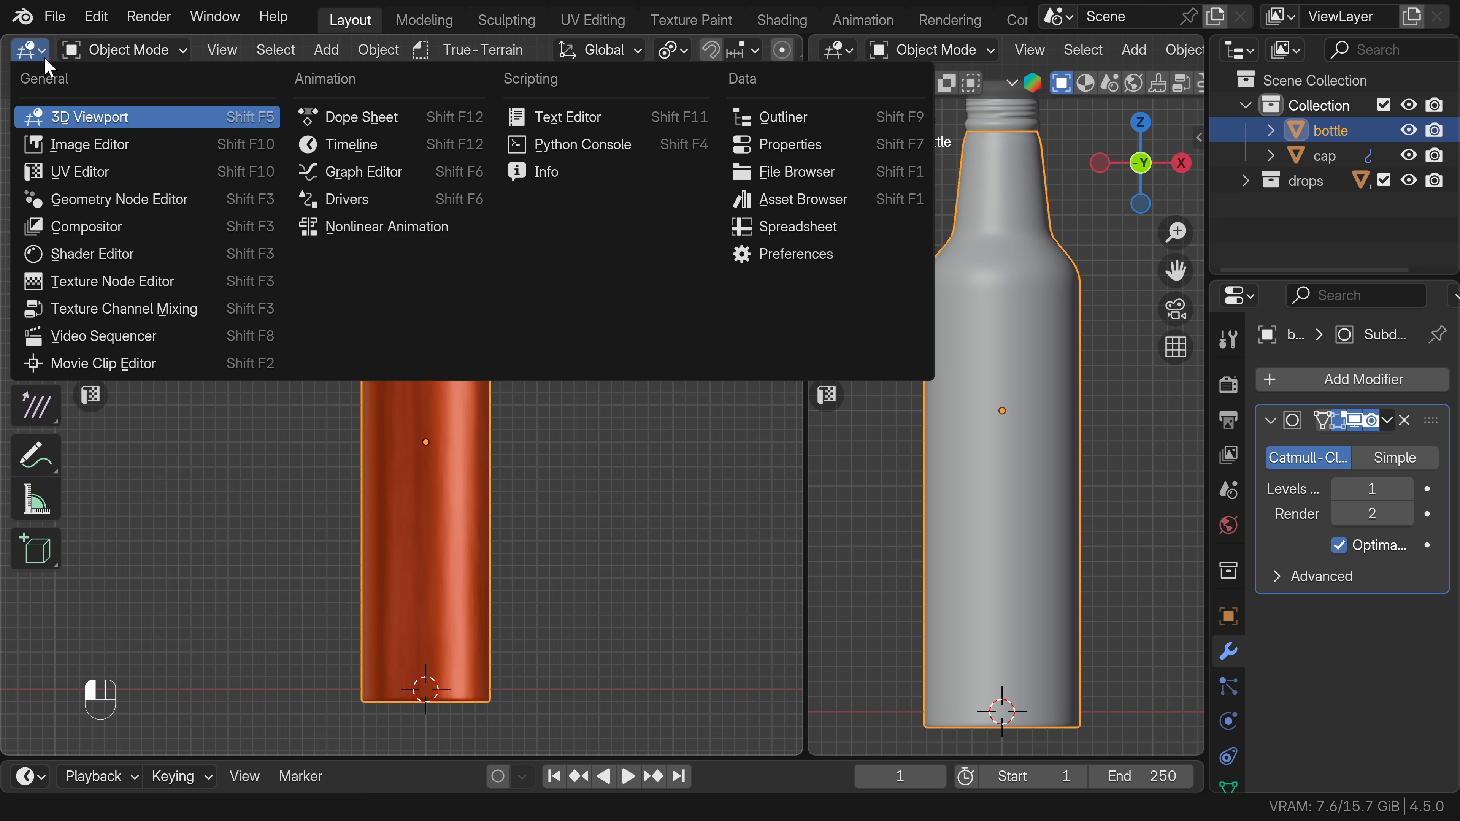
click(72, 199)
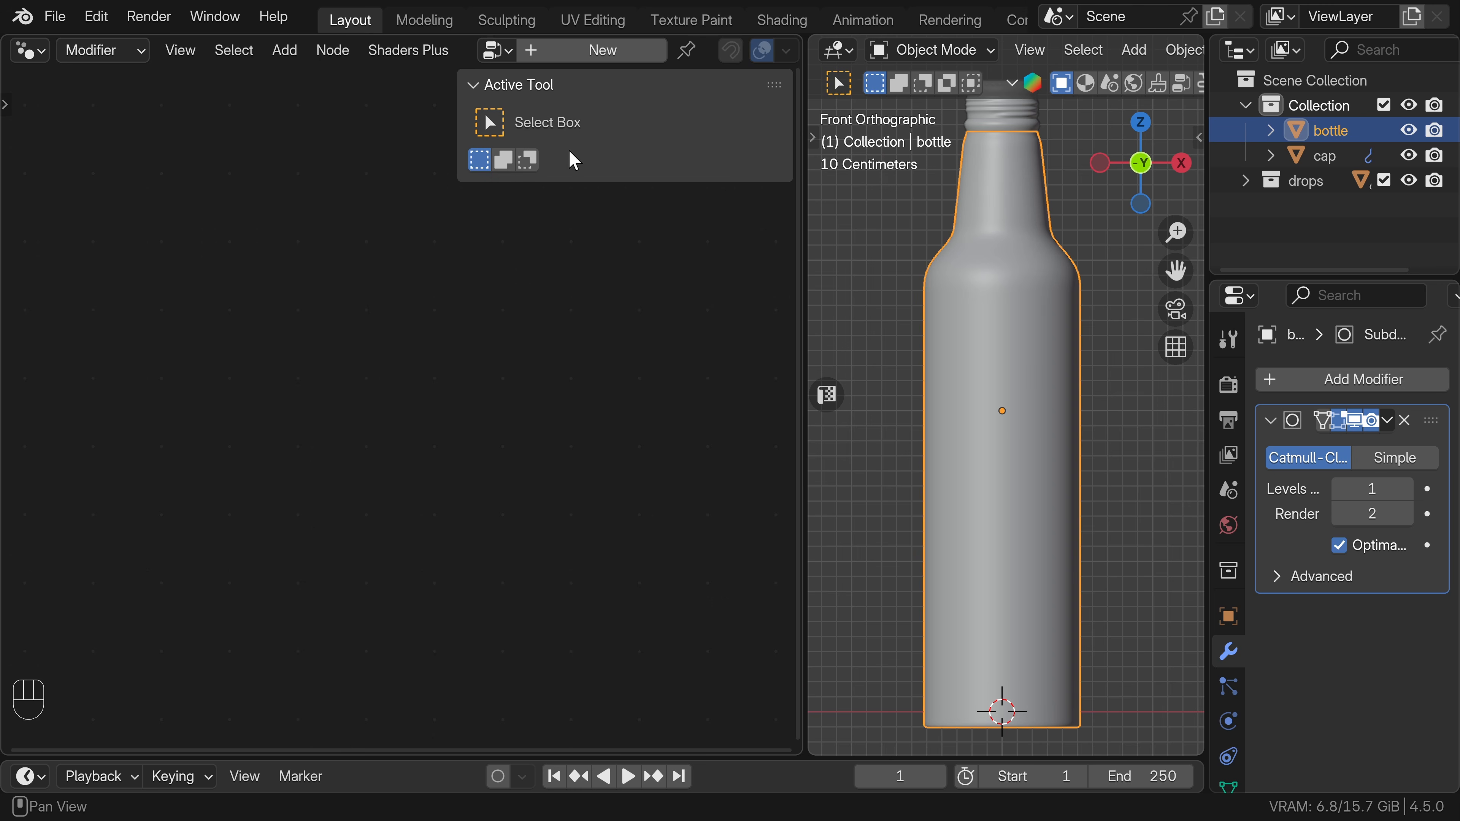
click(603, 50)
key(n)
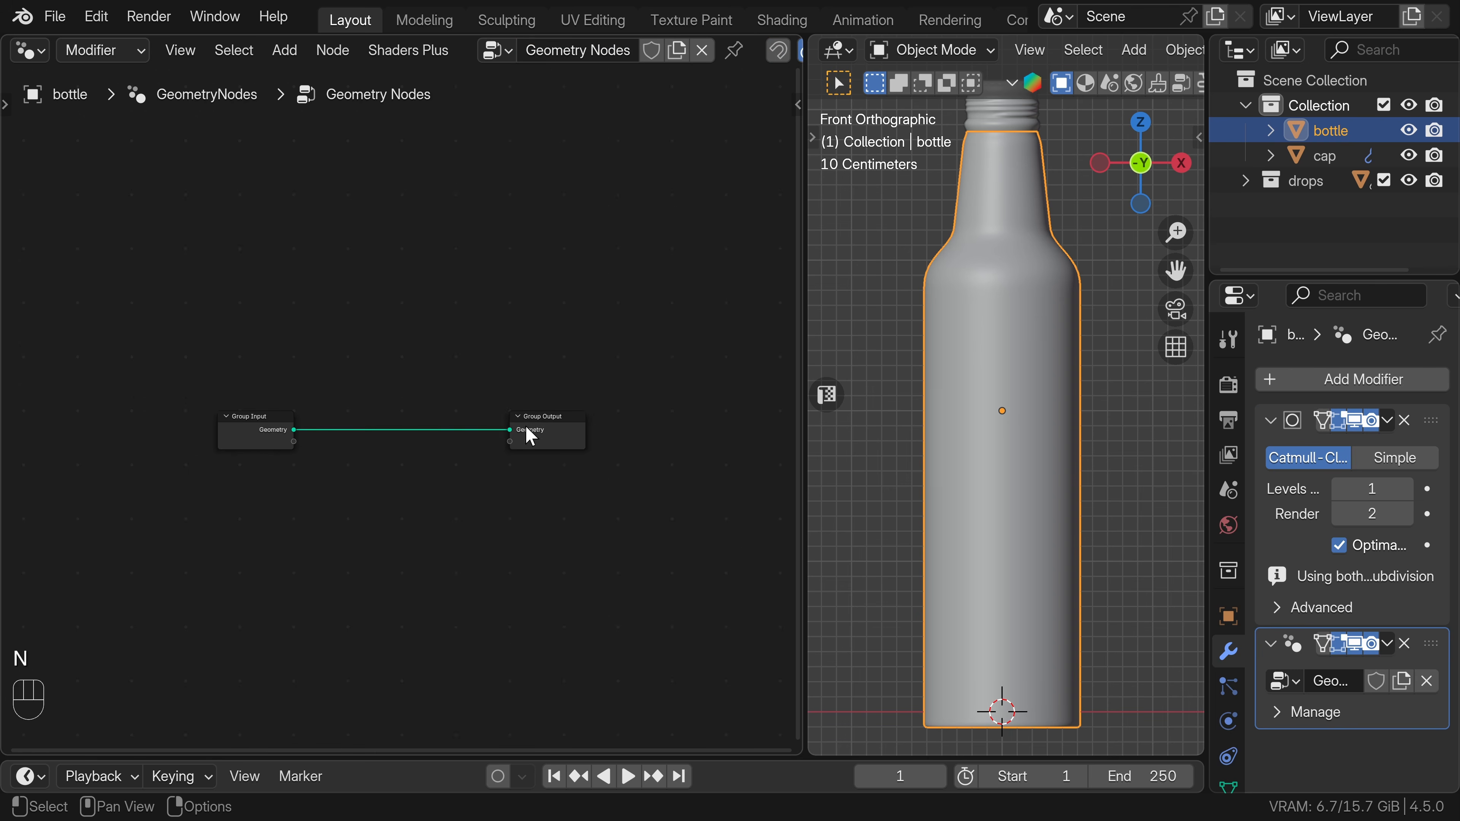
Make room before the Group Output and insert a Join Geometry node into the link from the Group Input.
drag(530, 436, 742, 437)
key(shift+a)
text(join)
key(Return)
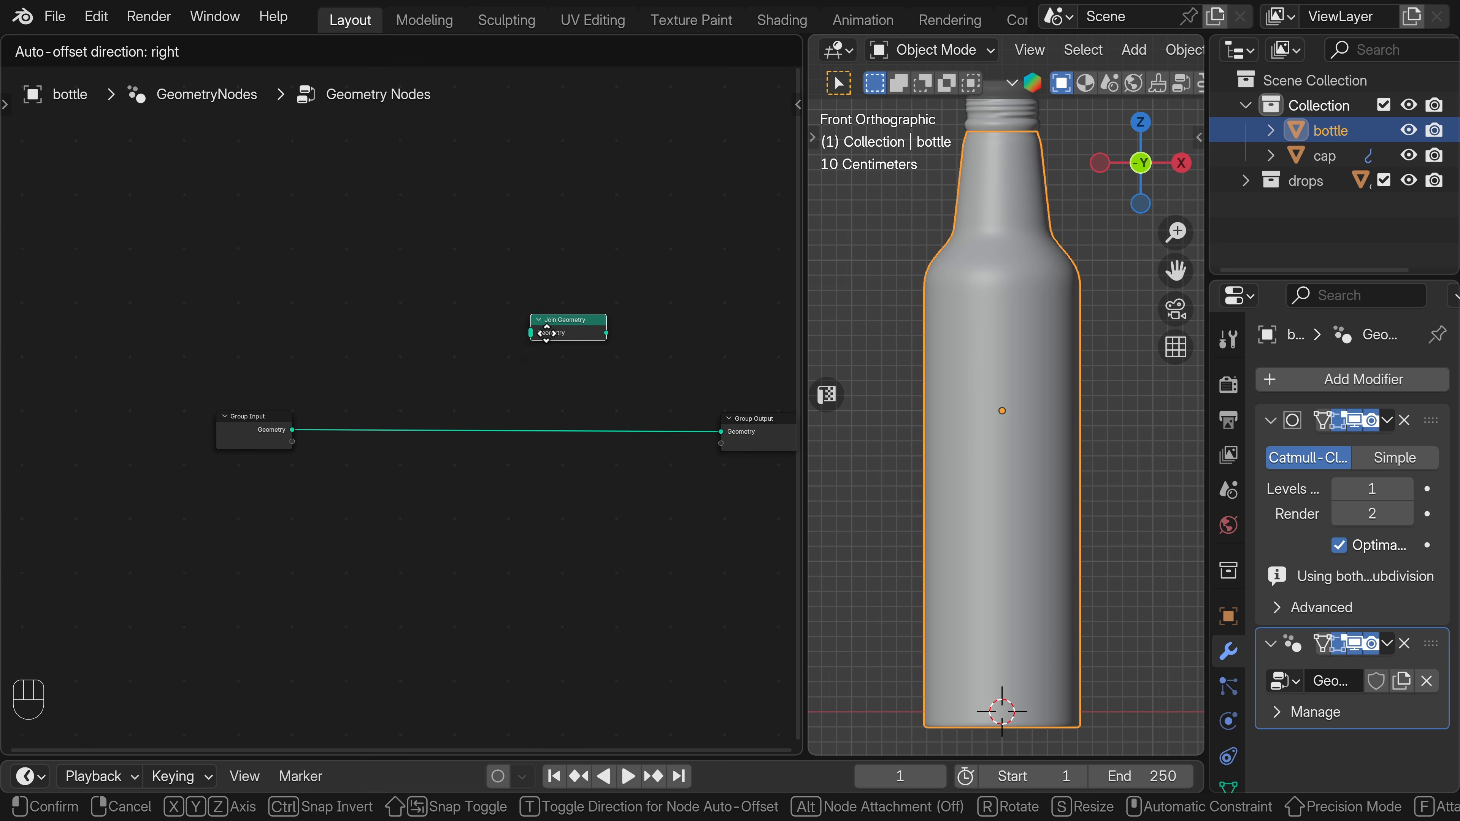
click(637, 435)
Add a Distribute Points on Faces node and feed its Mesh input from the Group Input's geometry.
key(shift+a)
text(d)
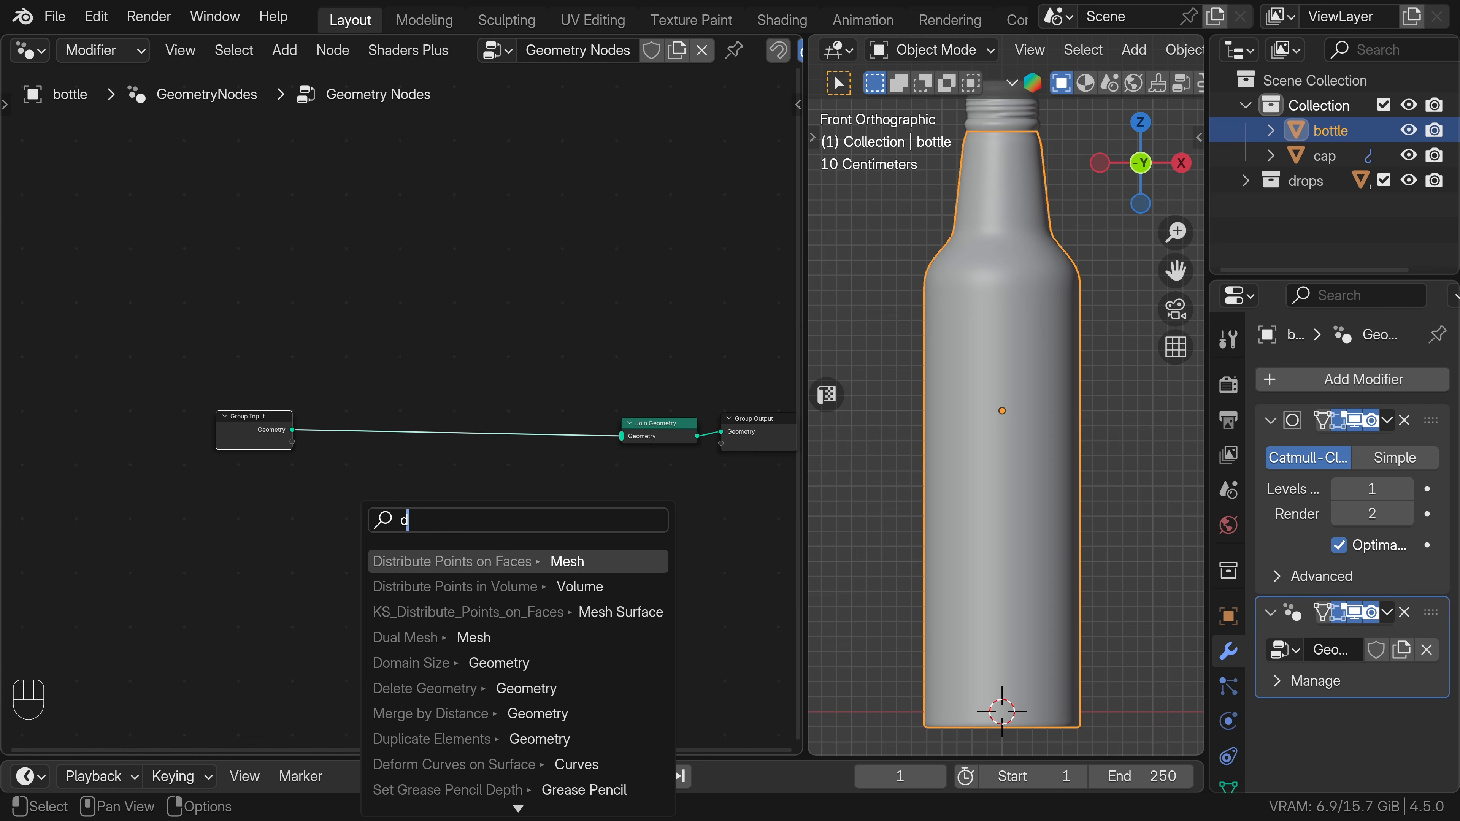
key(Return)
click(377, 526)
drag(256, 425, 194, 429)
click(401, 494)
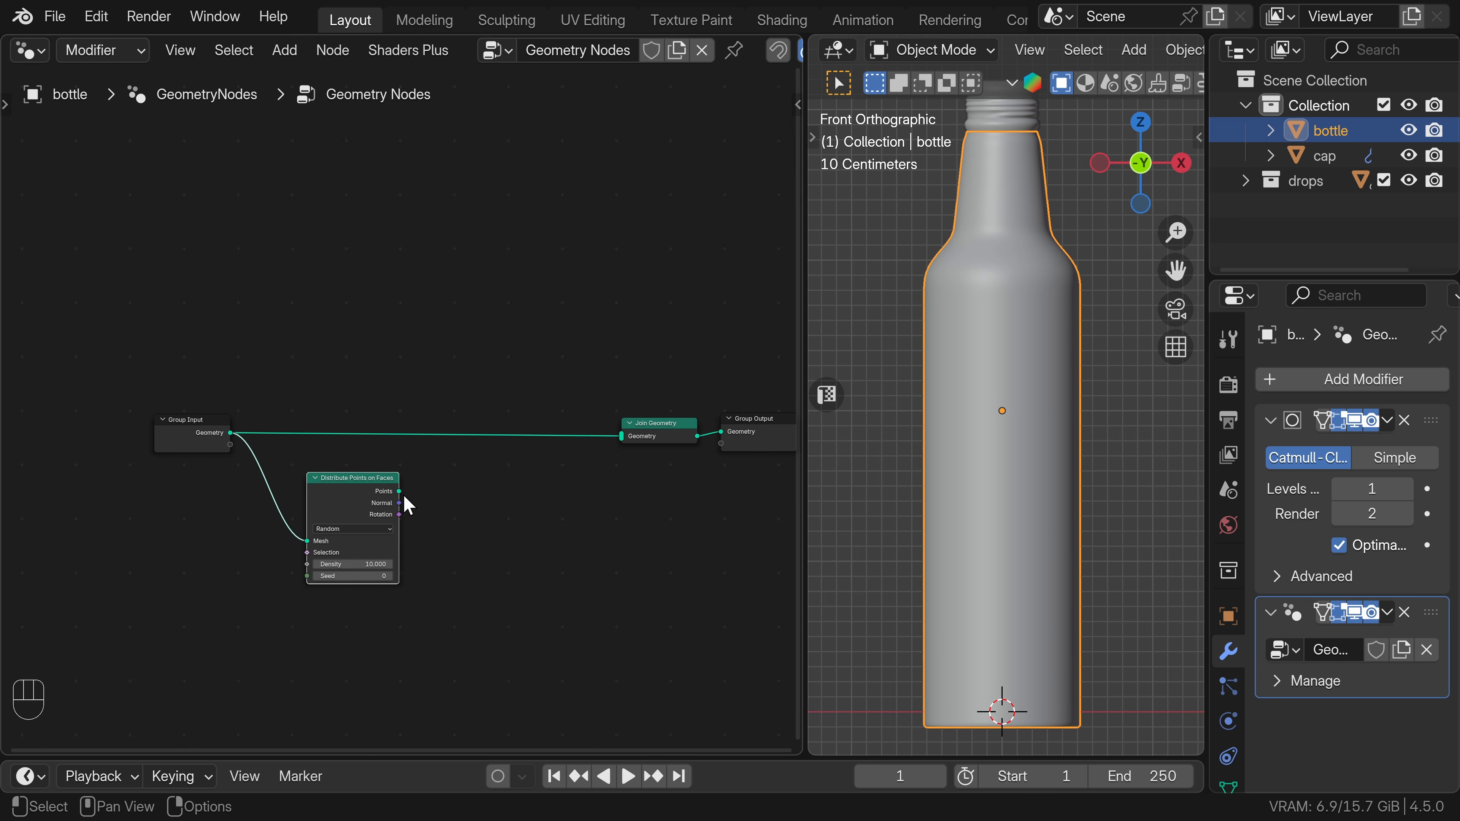
Add an Instance on Points node fed by the Points output of Distribute Points on Faces.
drag(400, 492, 477, 505)
text(ins)
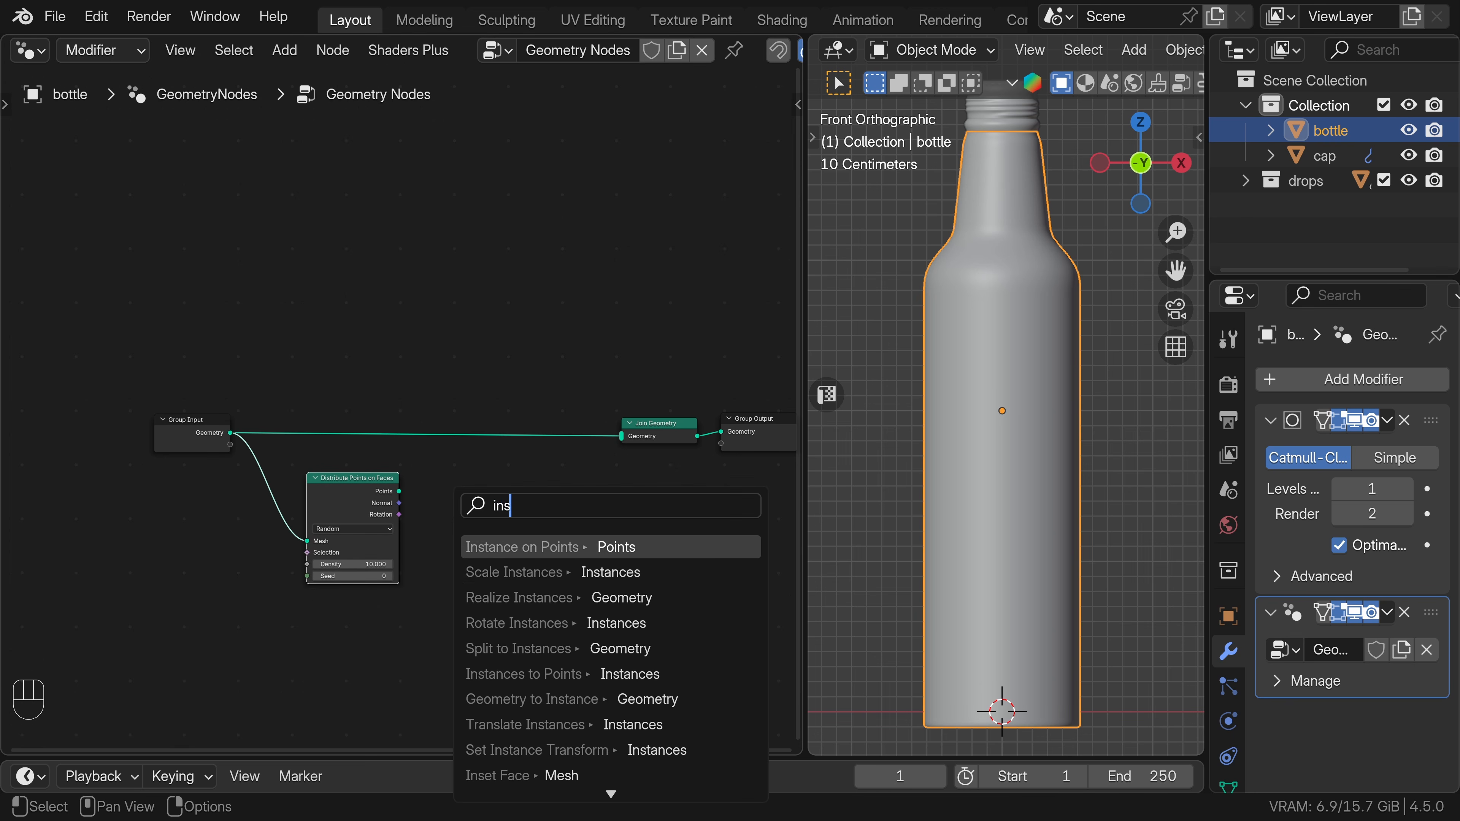
key(Return)
click(564, 545)
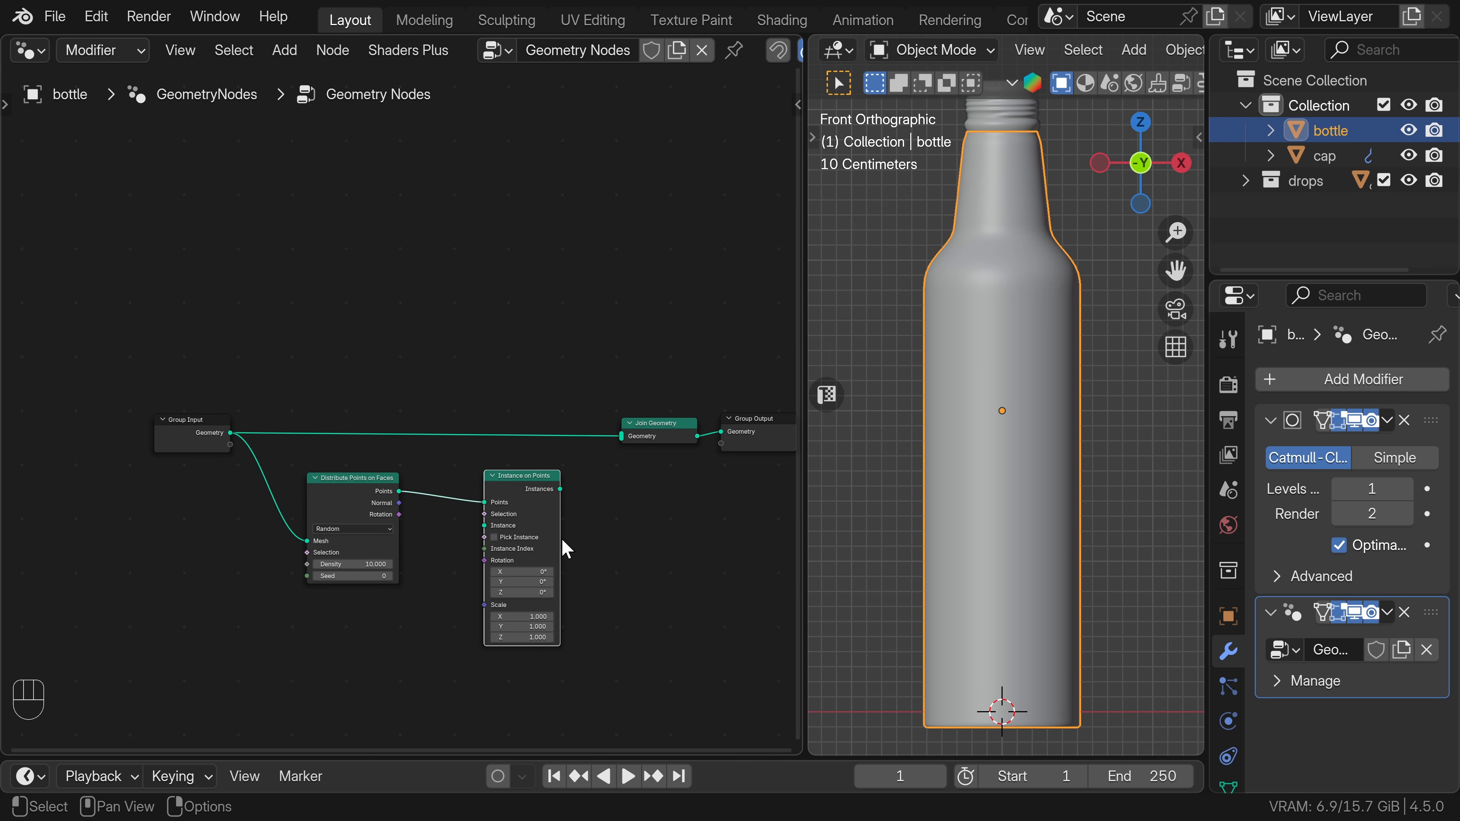
Switch the point distribution to Poisson Disk and set its minimum distance to 0.01 m.
click(339, 489)
click(347, 529)
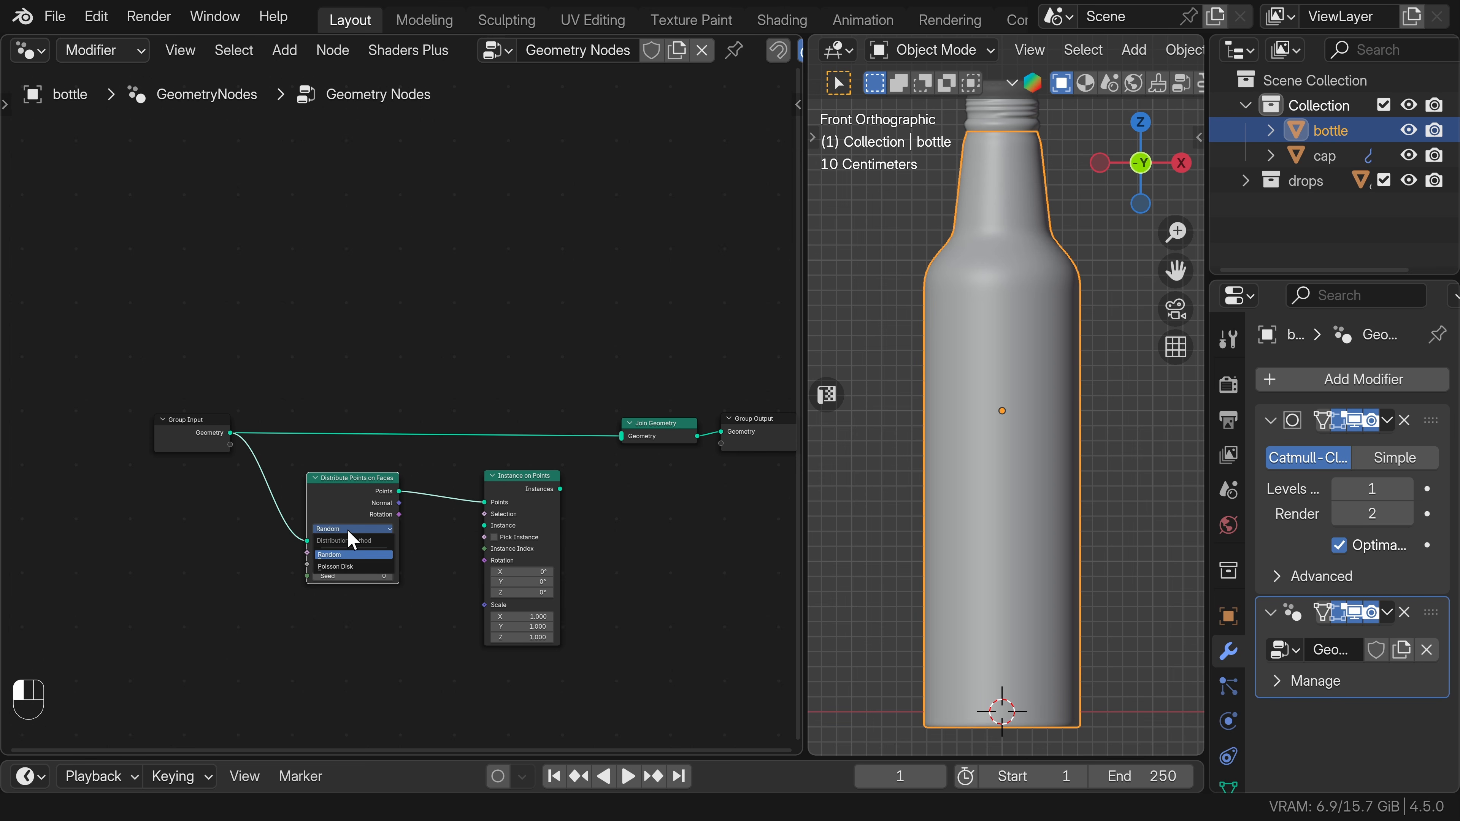
click(333, 566)
click(331, 564)
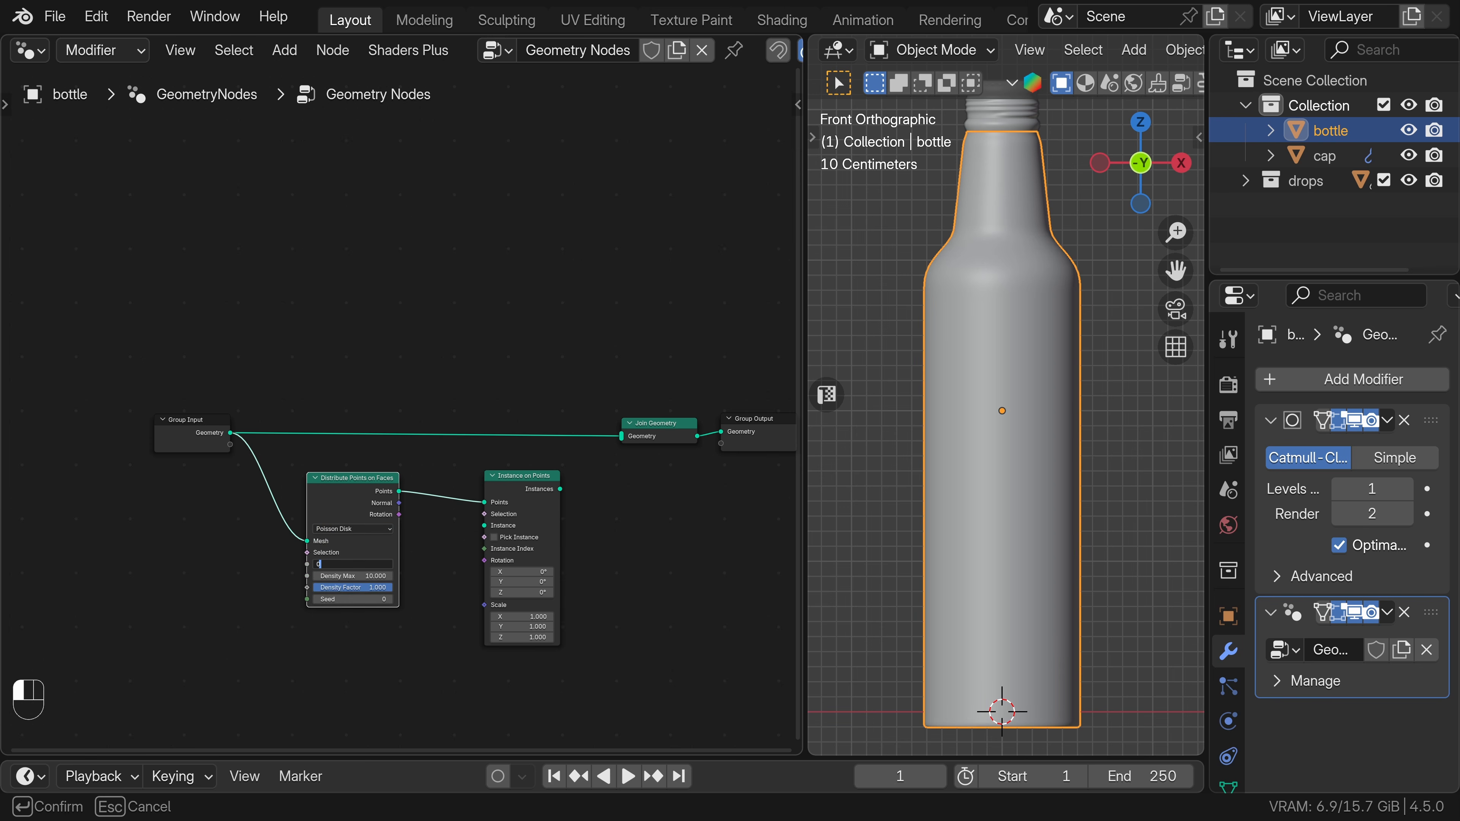
key(Return)
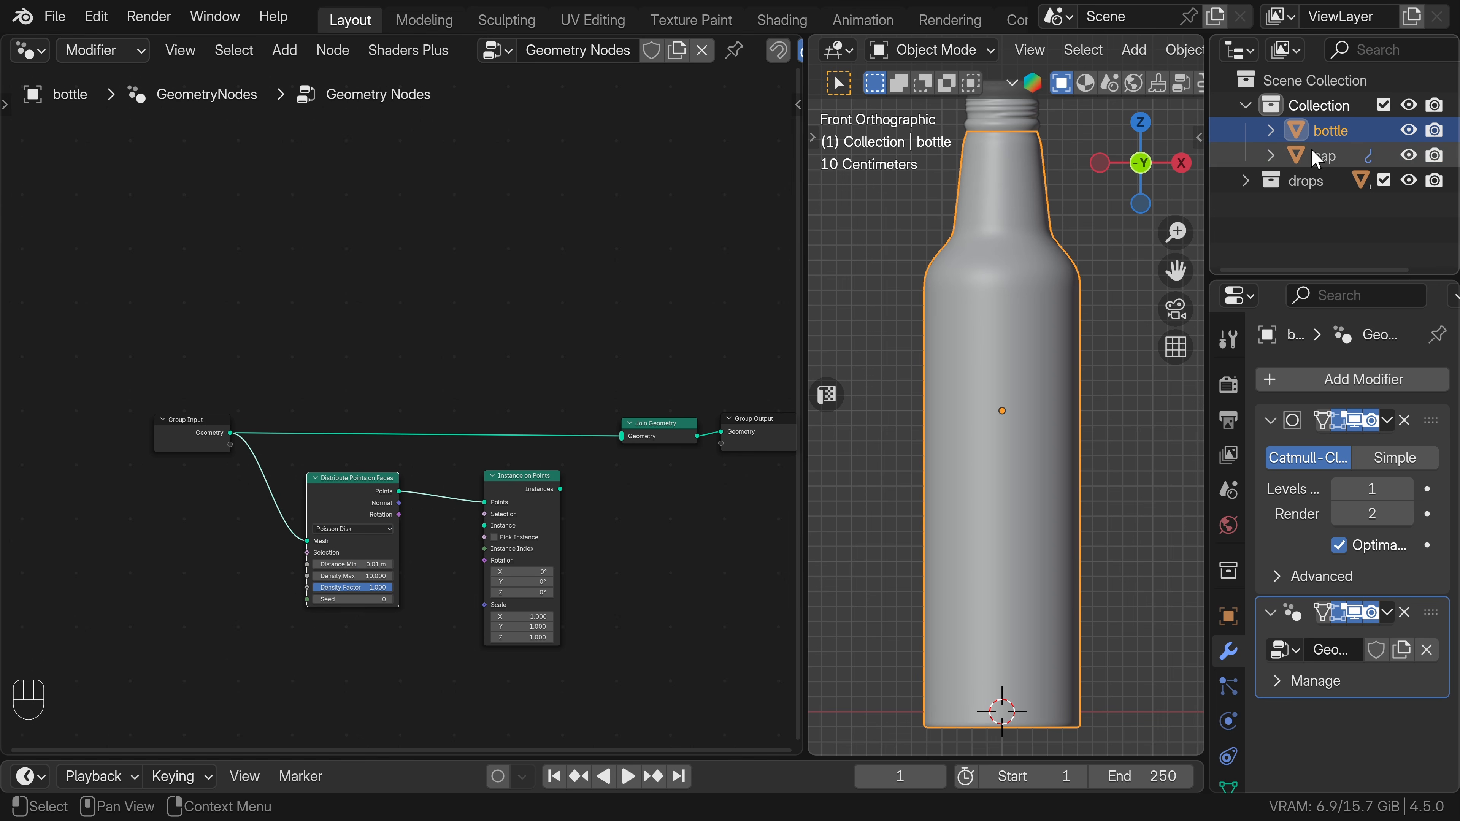
Add the drops collection as the instance source, with Separate Children, Reset Children and Pick Instance enabled.
drag(1297, 184, 158, 576)
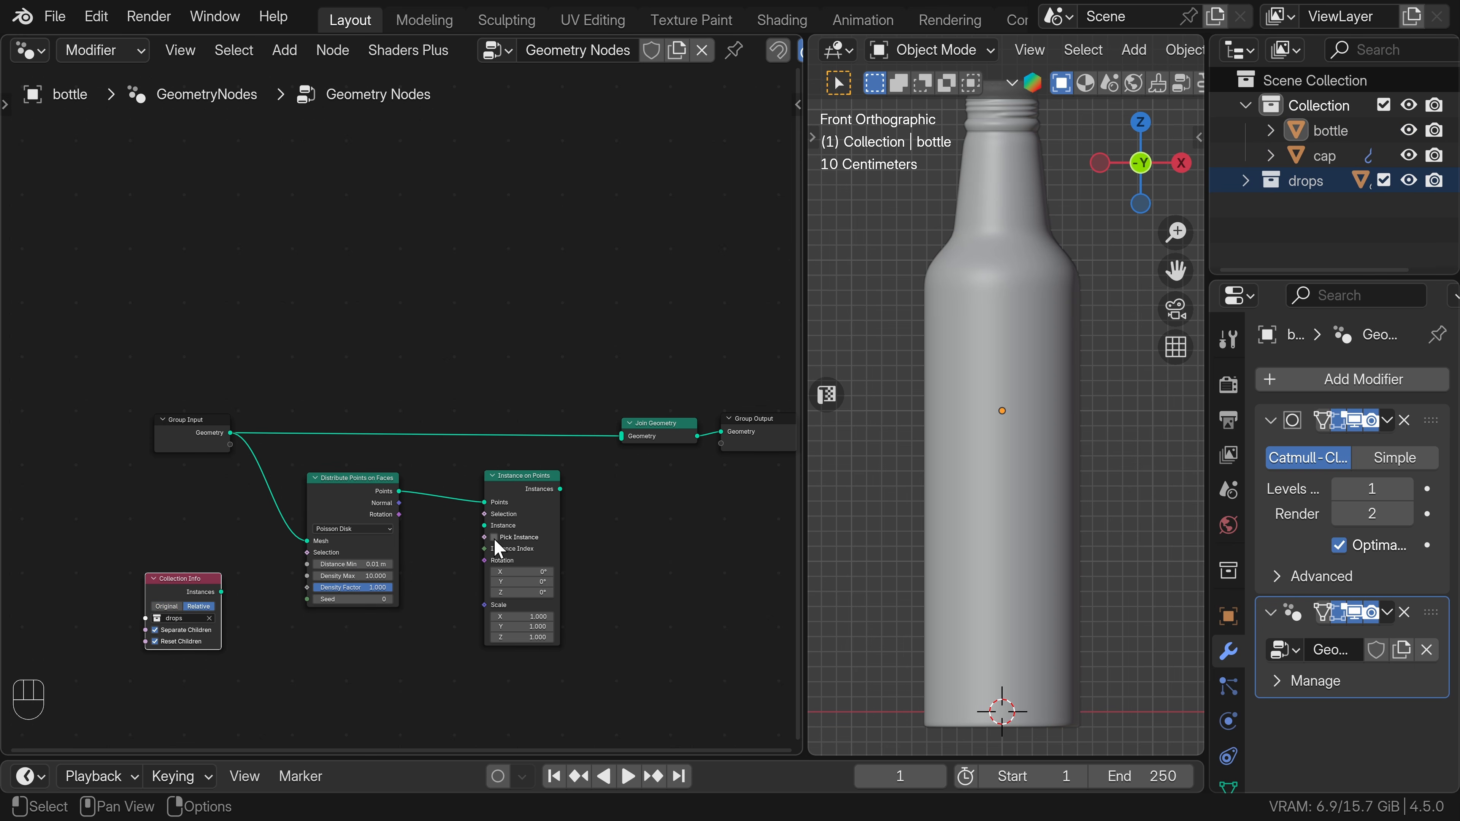
drag(181, 597, 484, 525)
drag(268, 640, 320, 643)
Join the instances with the bottle geometry and drive their rotation from the Rotation output of Distribute Points on Faces.
drag(362, 510, 316, 497)
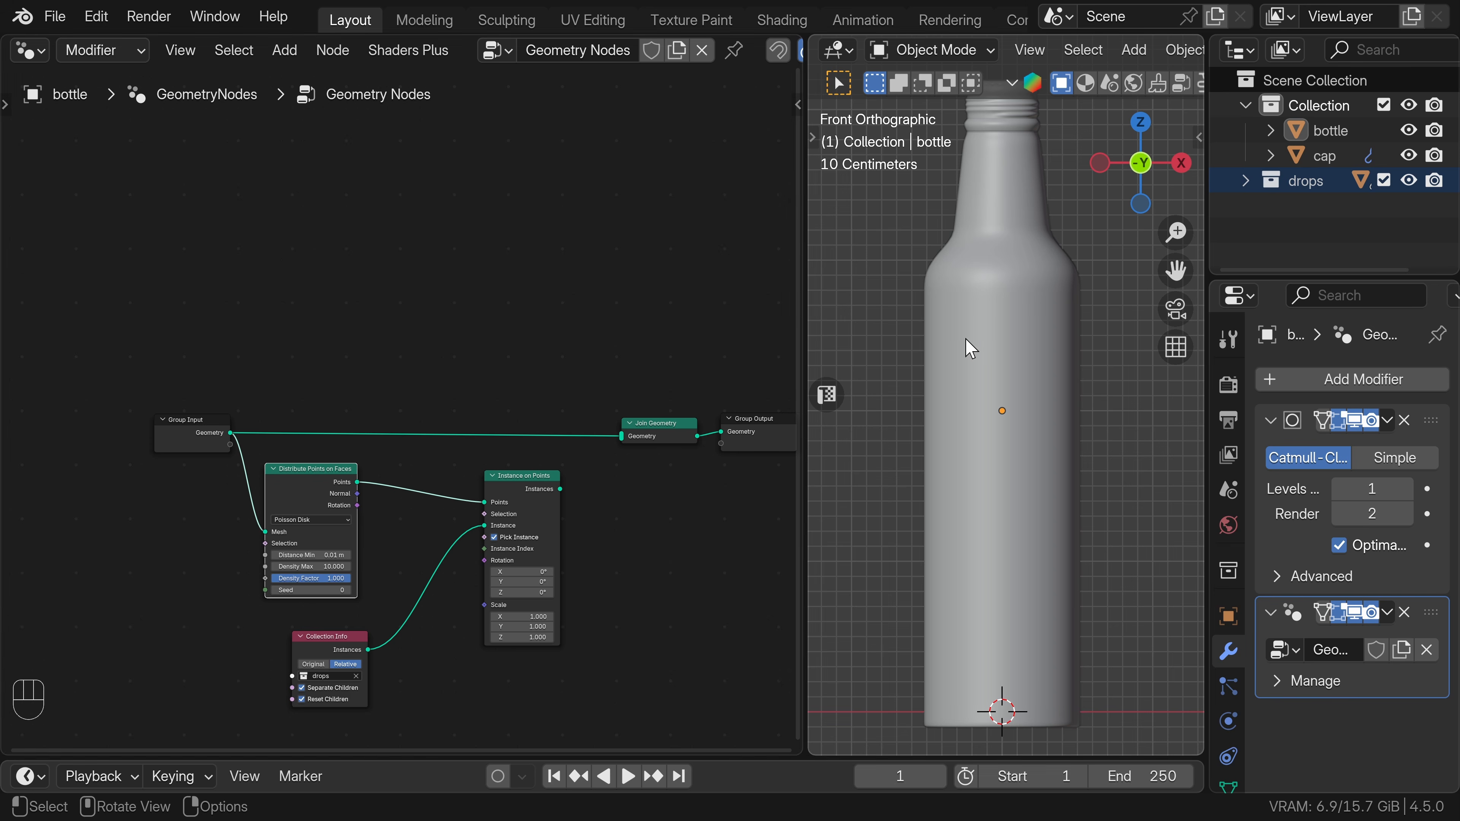
drag(560, 488, 626, 448)
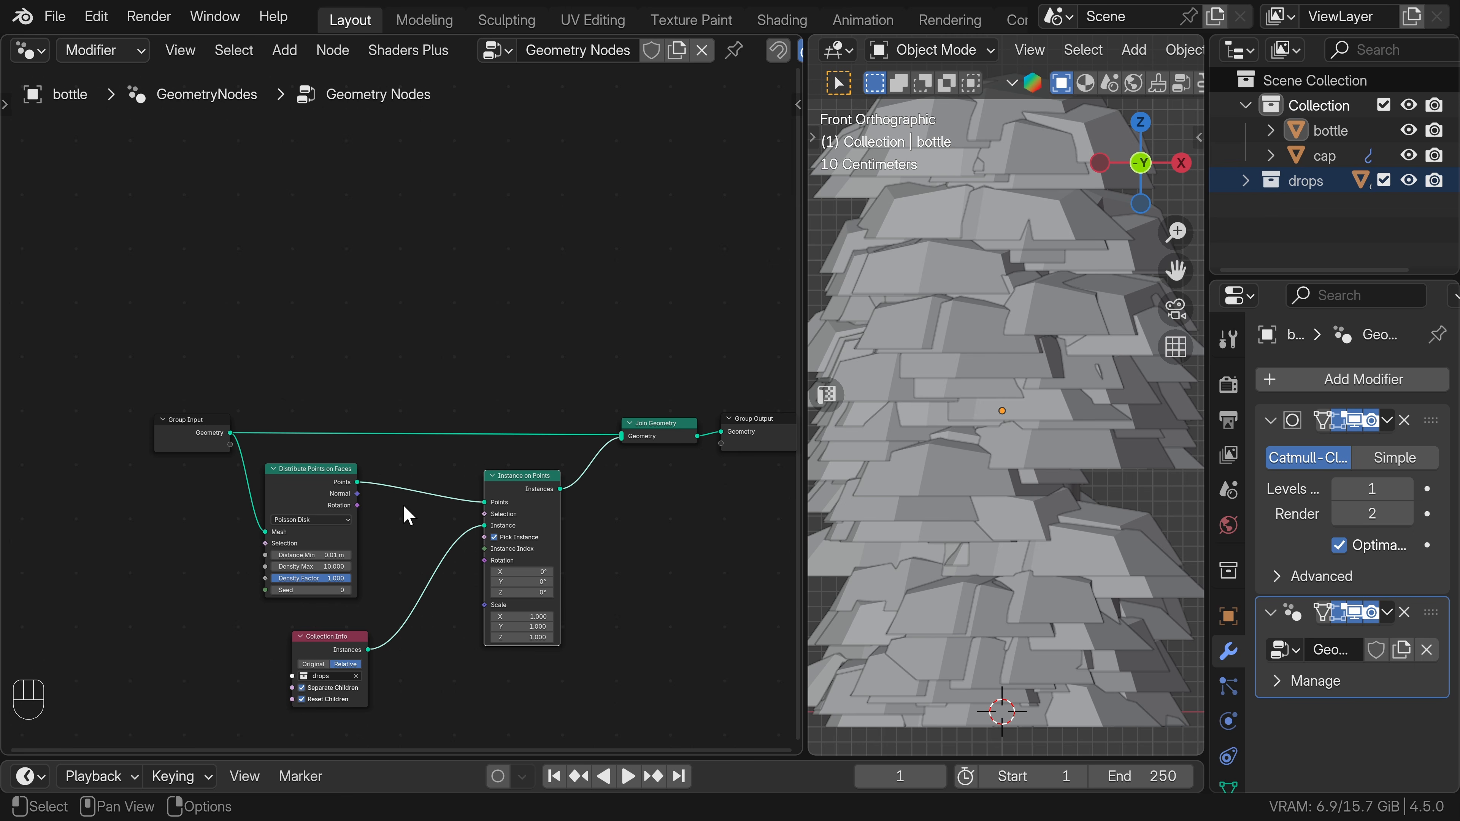
drag(358, 505, 484, 561)
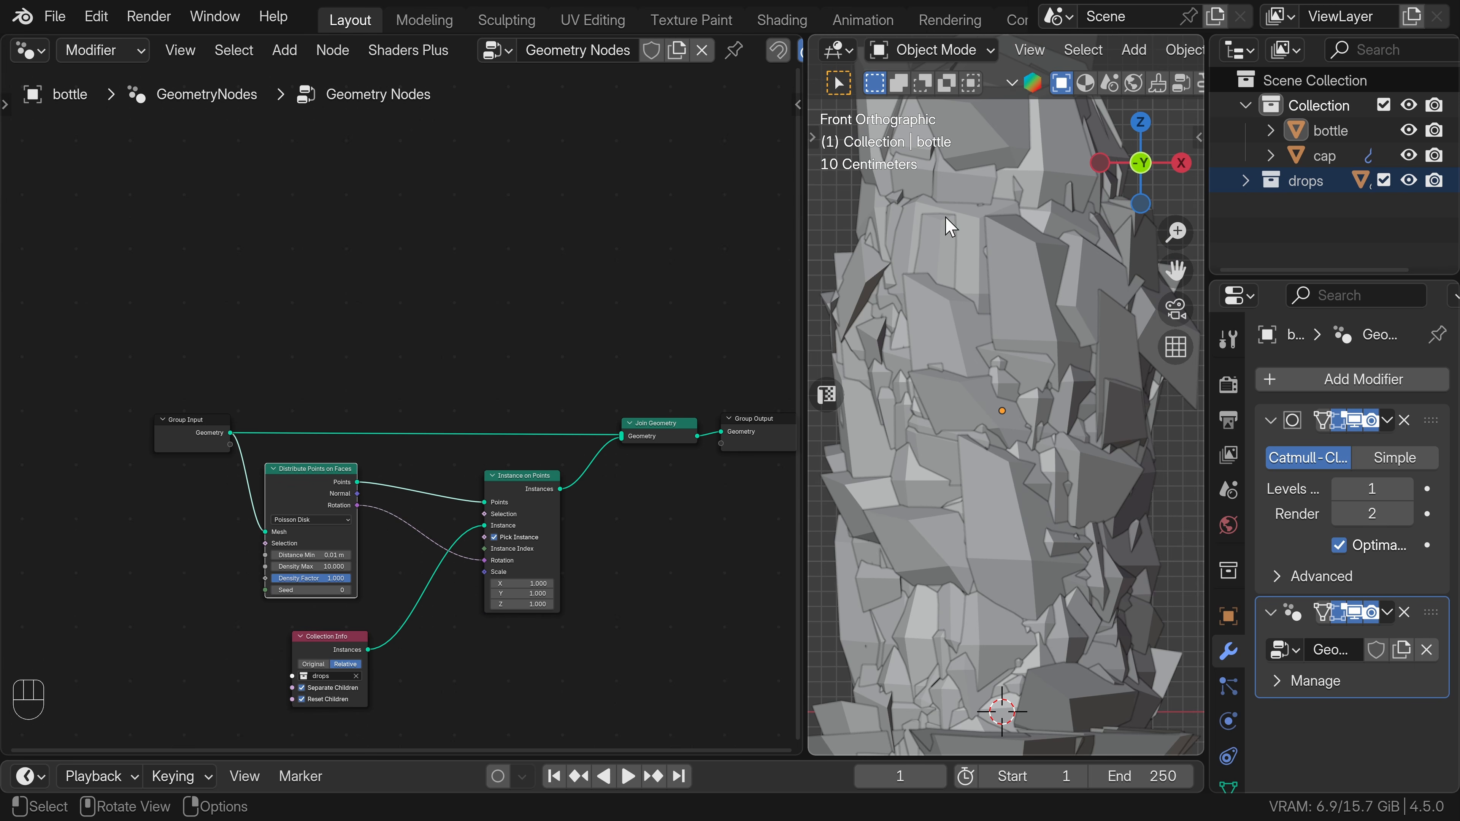
Drive the instance scale with a float Random Value node ranging from 0.009 to 0.01.
key(shift+a)
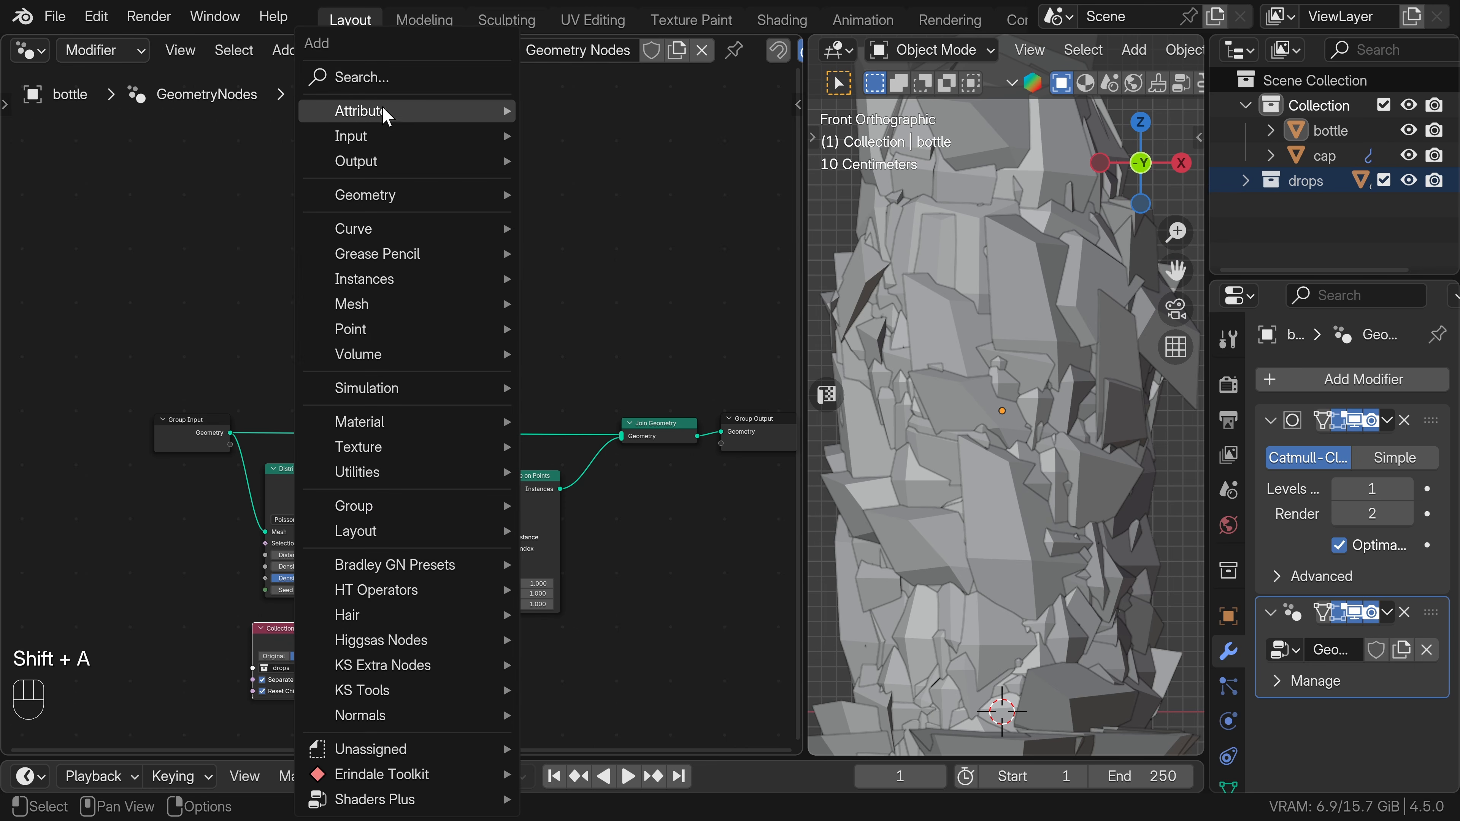
text(ra)
click(476, 311)
click(406, 632)
click(440, 678)
text(0)
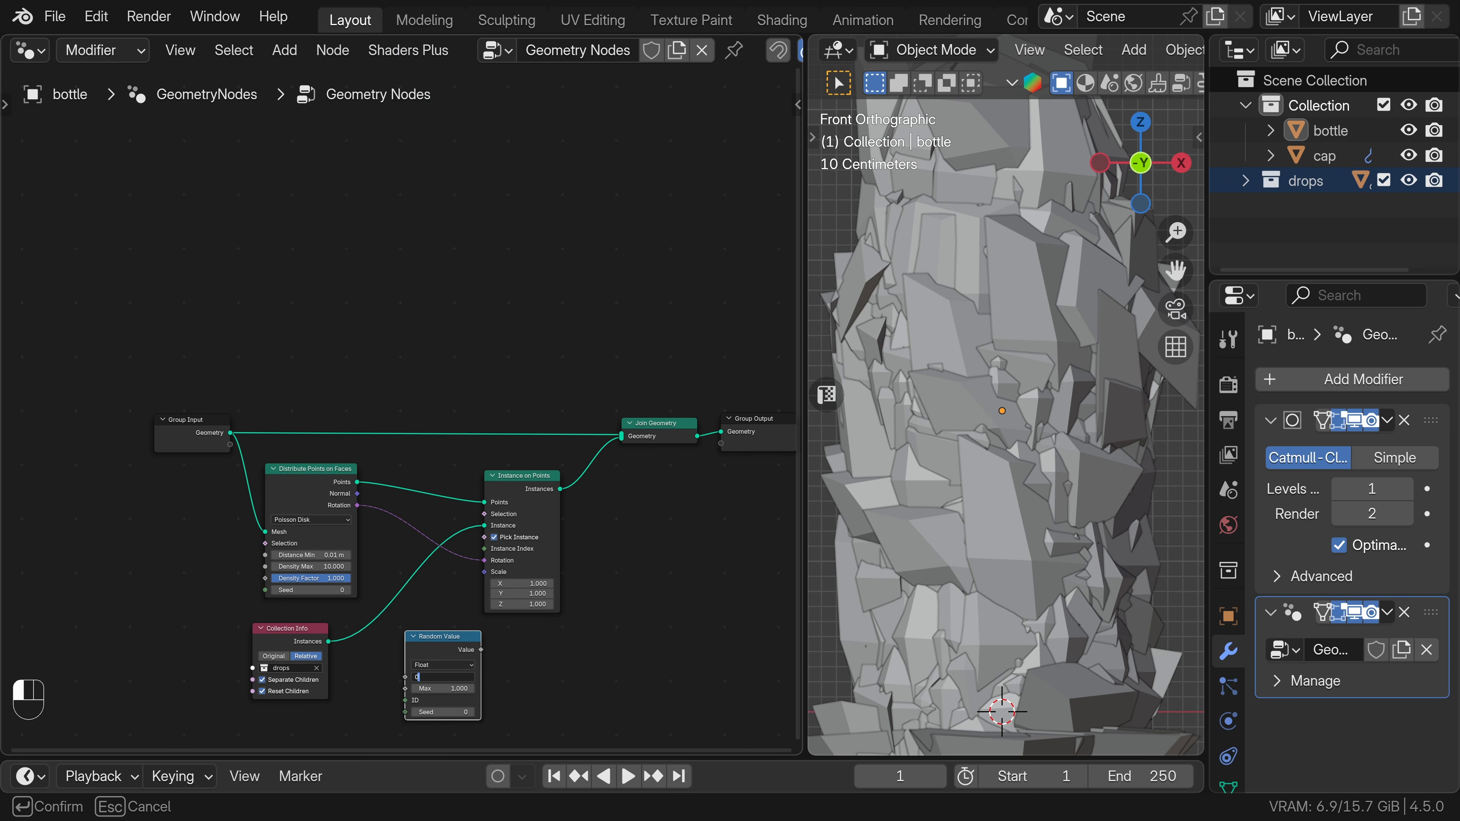
text(.009)
key(Tab)
text(0.01)
key(Return)
drag(481, 649, 485, 572)
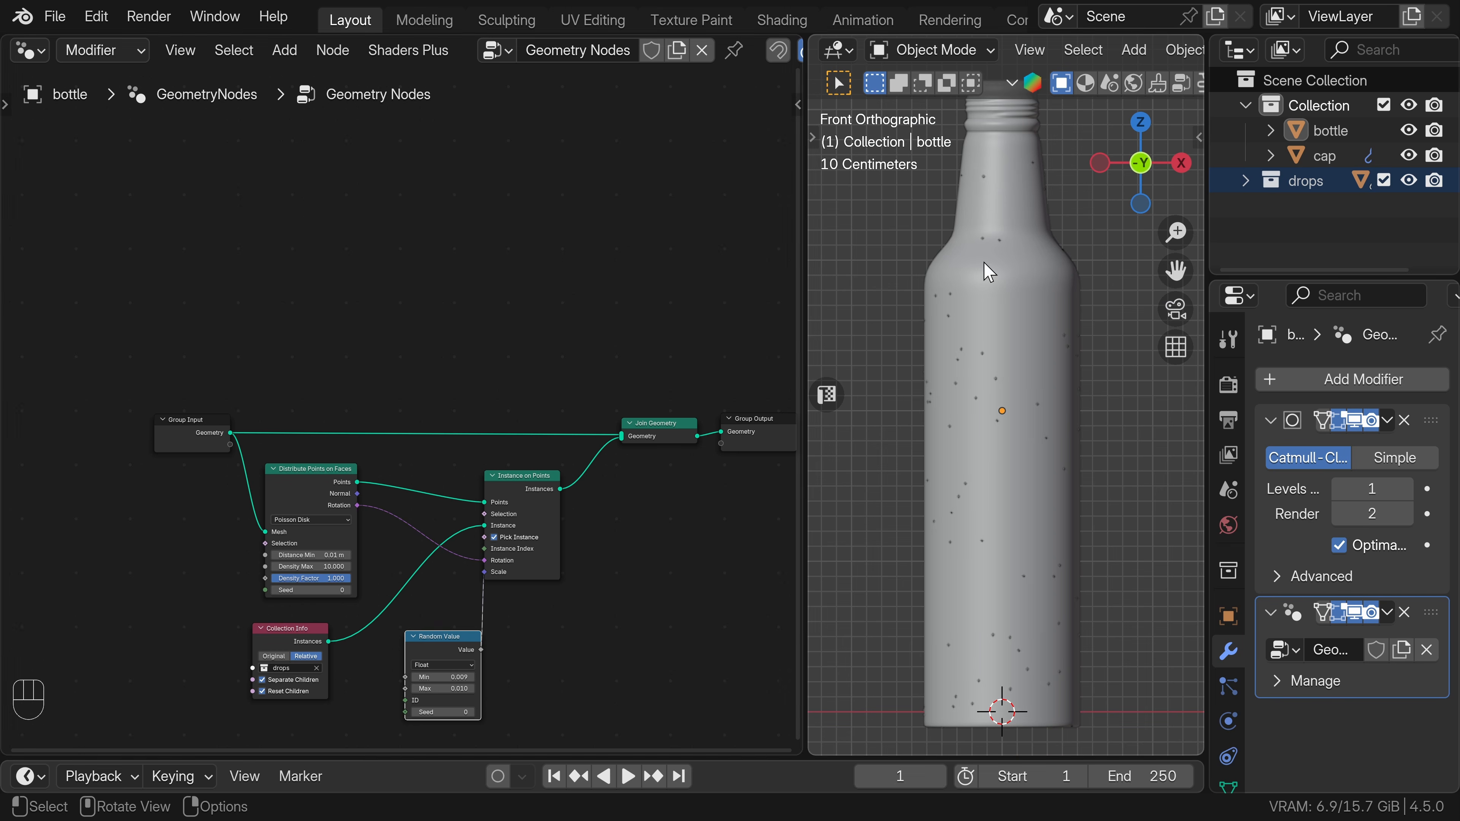
Raise the maximum point density to about 689.5 and check the drop coverage on the bottle's side and base.
drag(314, 566, 882, 359)
scroll(1064, 302, up, 8)
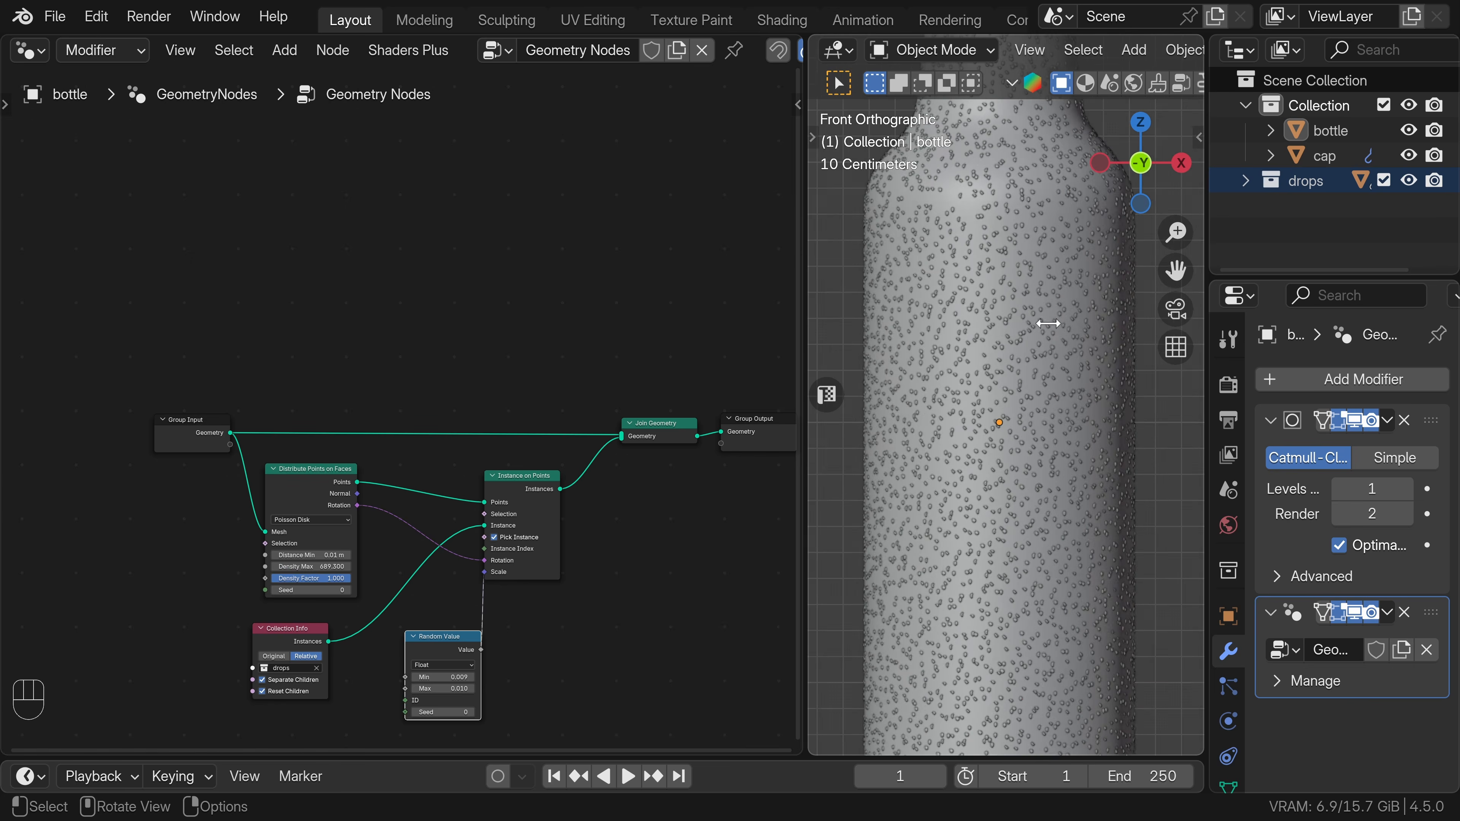
scroll(1024, 357, down, 12)
middle_drag(981, 469, 927, 414)
scroll(961, 484, up, 5)
scroll(981, 459, down, 4)
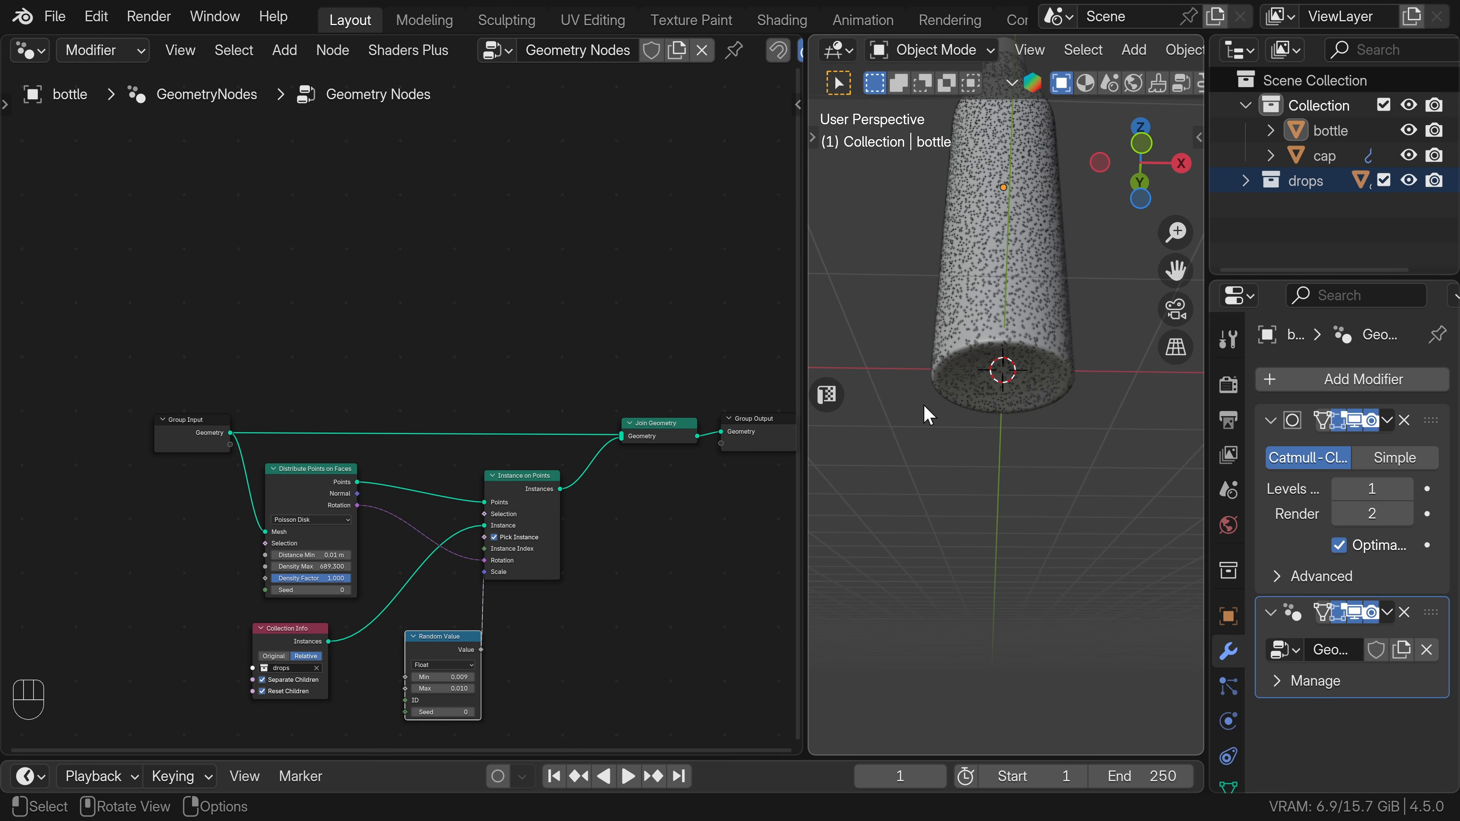
Add a Normal node in the free space before the Distribute Points on Faces node.
scroll(143, 692, down, 1)
middle_drag(143, 691, 293, 627)
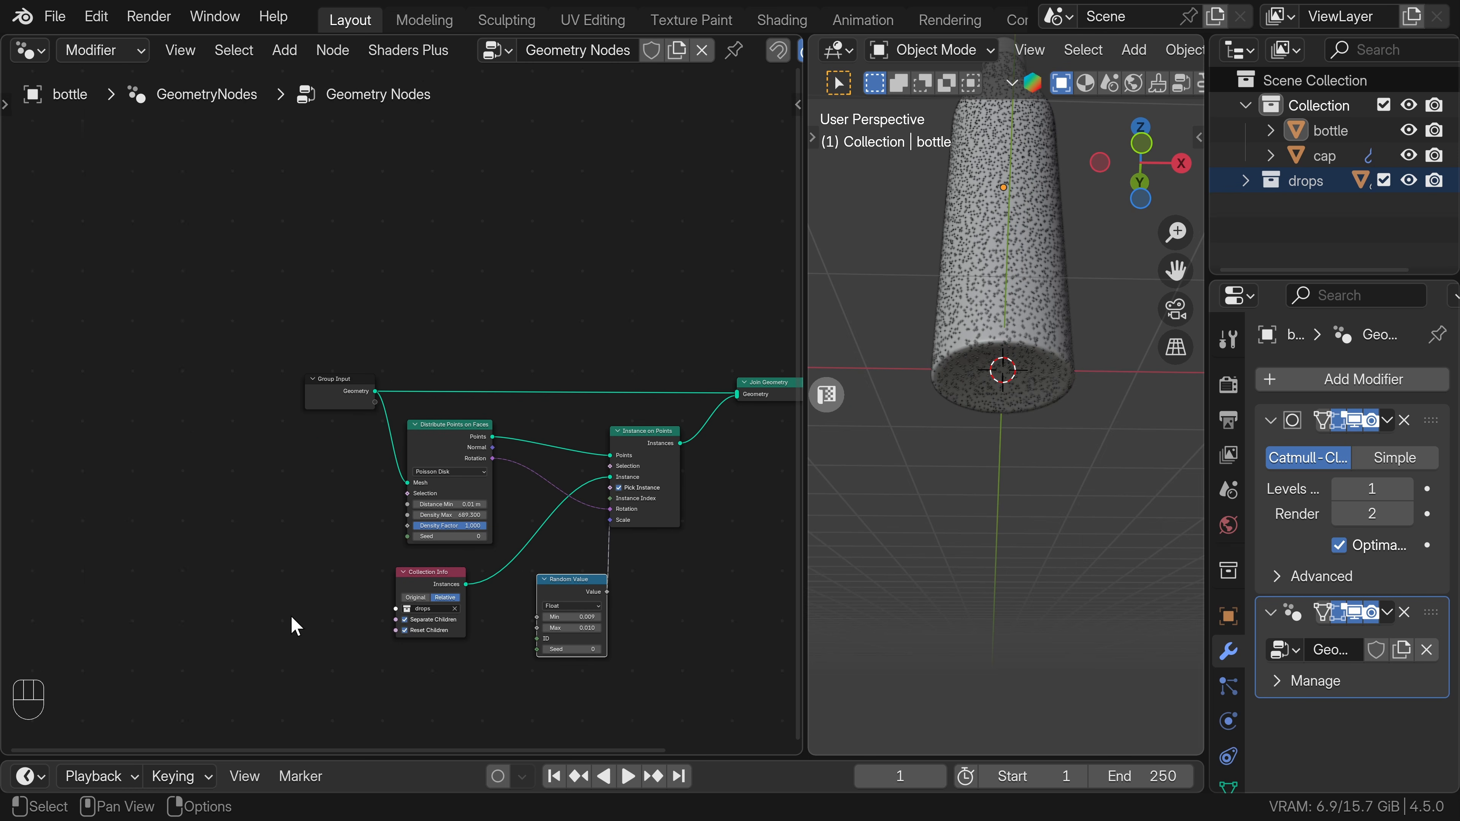
key(shift+a)
click(100, 77)
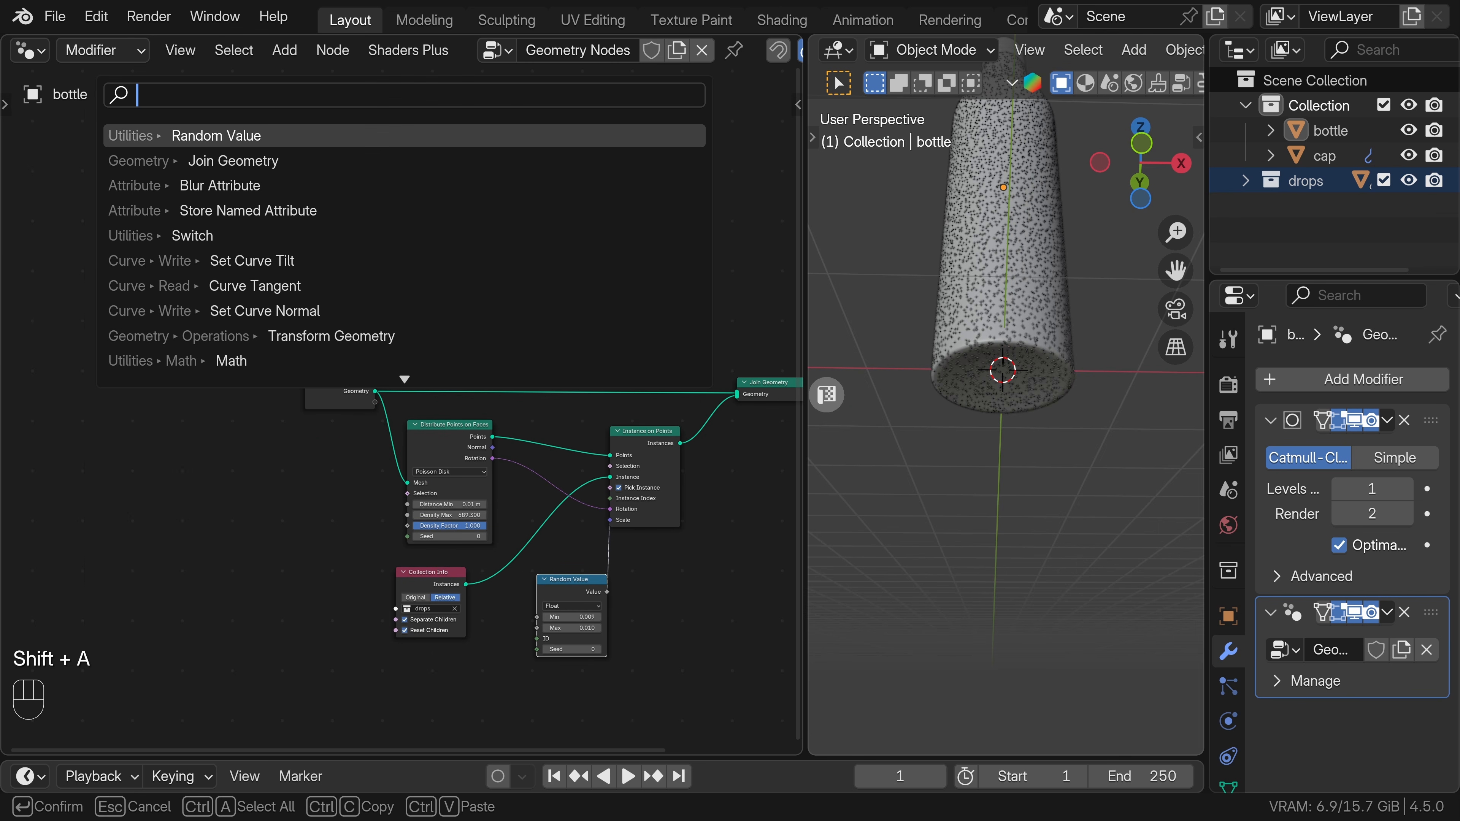
text(norm)
key(Return)
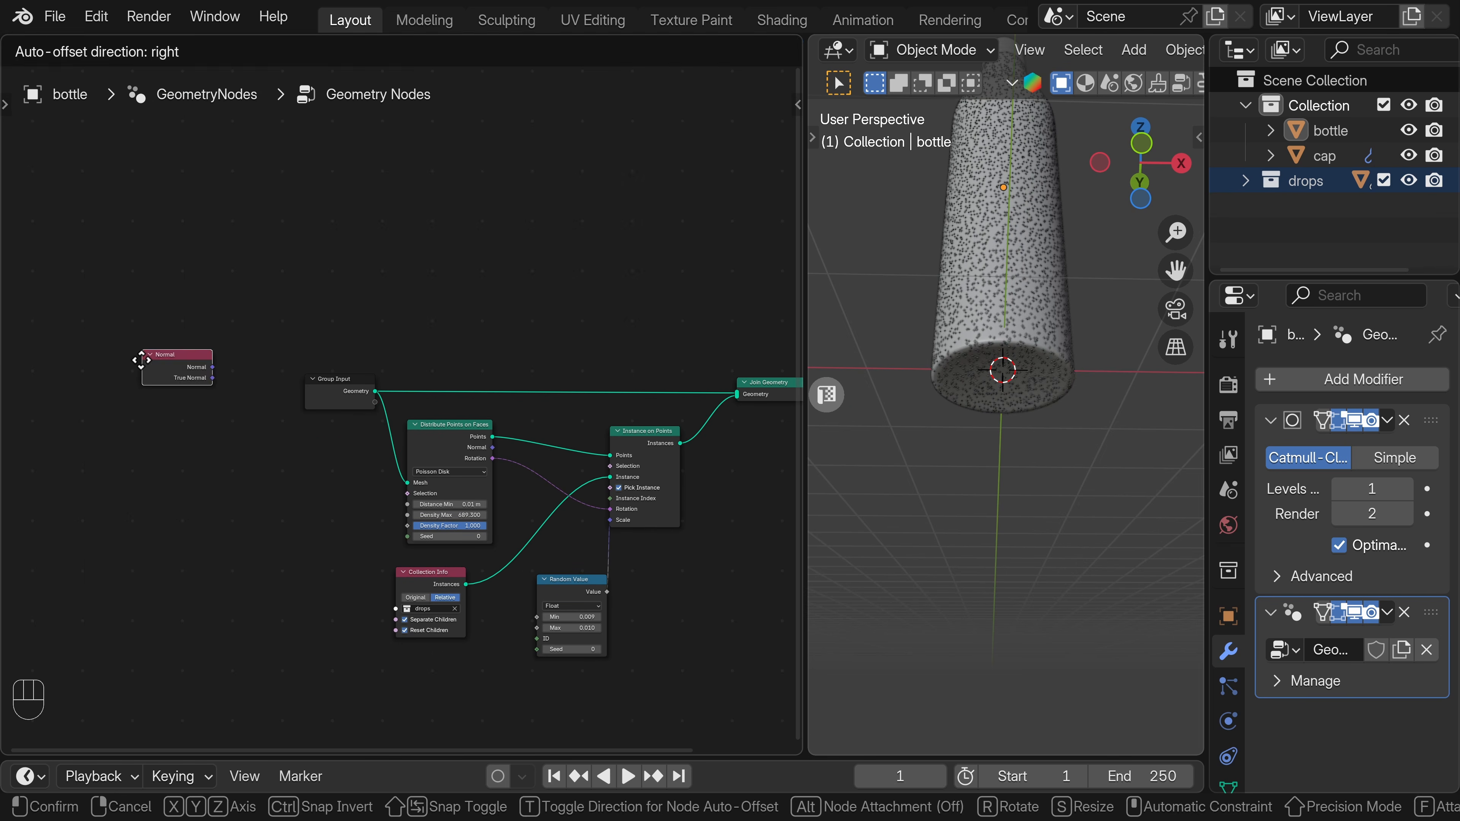
click(217, 526)
Feed the normal into a Dot Product vector math node with the second vector set to 0, 0, 1.
mouse_move(218, 526)
mouse_down()
mouse_move(46, 527)
mouse_move(198, 517)
mouse_up()
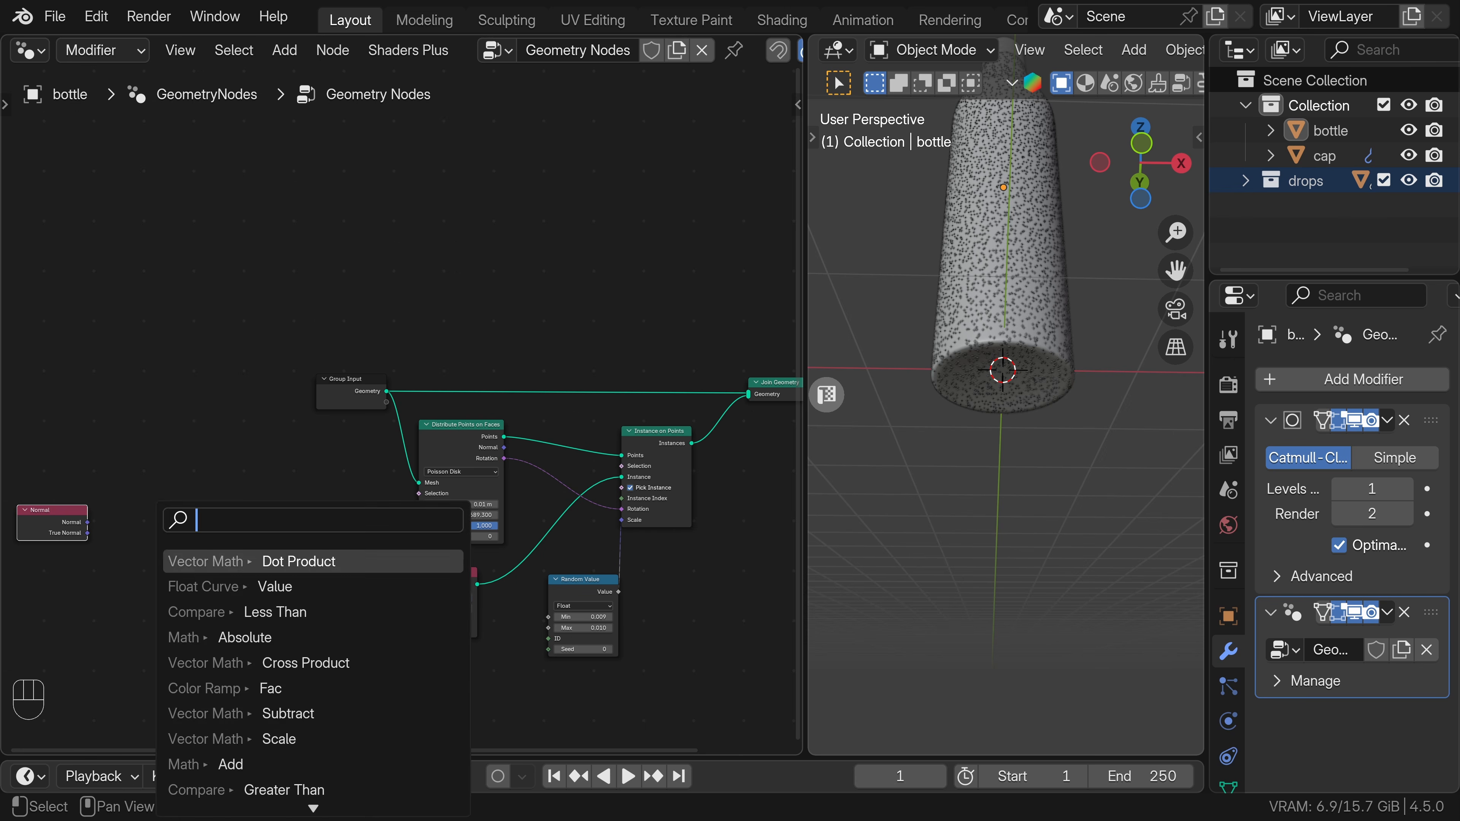
click(226, 559)
click(199, 543)
click(184, 578)
text(1)
key(Return)
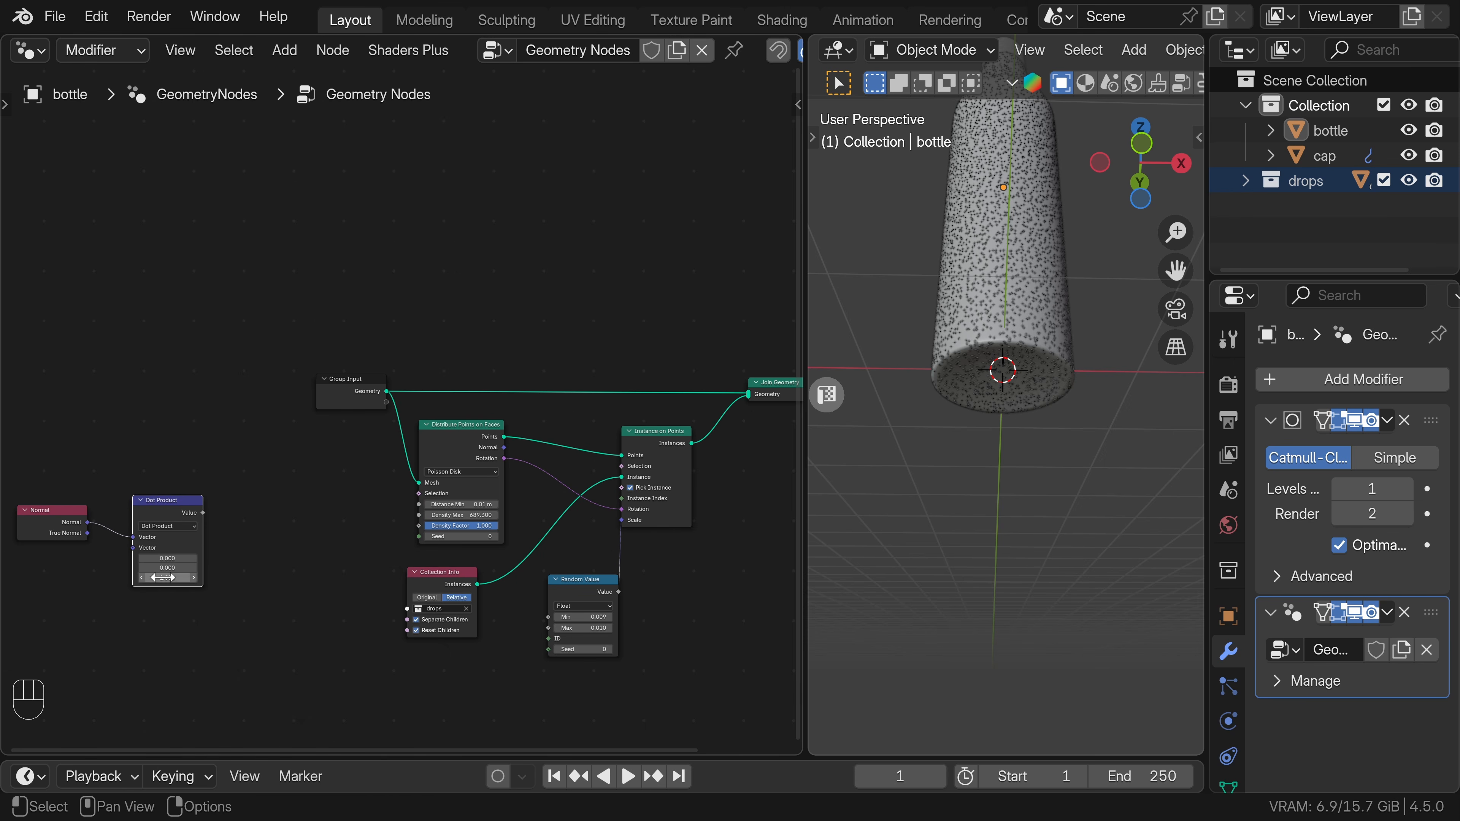
Add an Absolute math node fed by the Dot Product value.
drag(203, 513, 210, 521)
text(a)
key(Return)
click(260, 527)
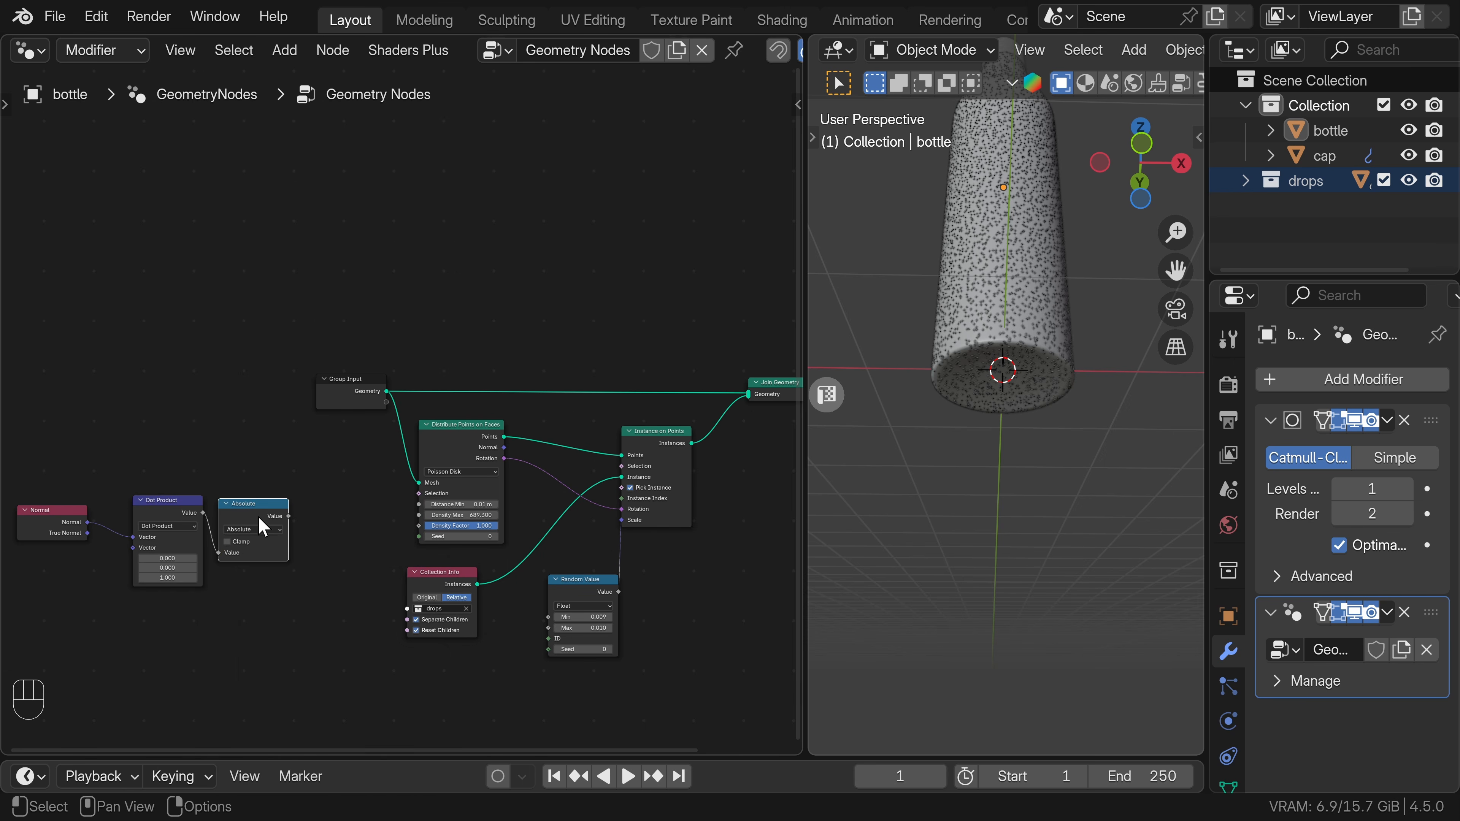
Shift the normal-processing nodes aside and add a Map Range node fed by the Absolute value.
drag(29, 474, 253, 532)
drag(267, 503, 198, 503)
drag(219, 517, 264, 516)
text(map)
key(Return)
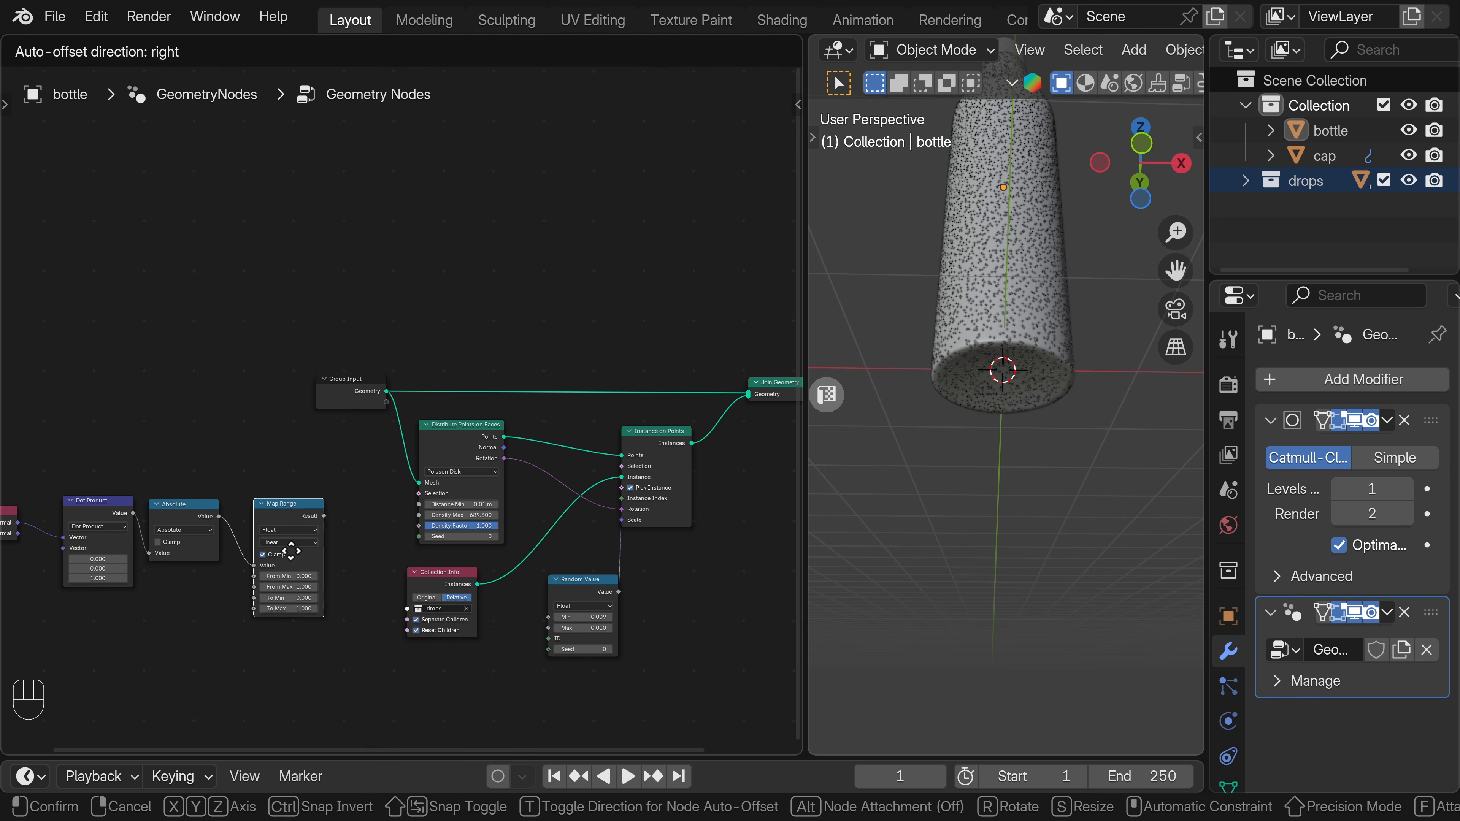
click(291, 534)
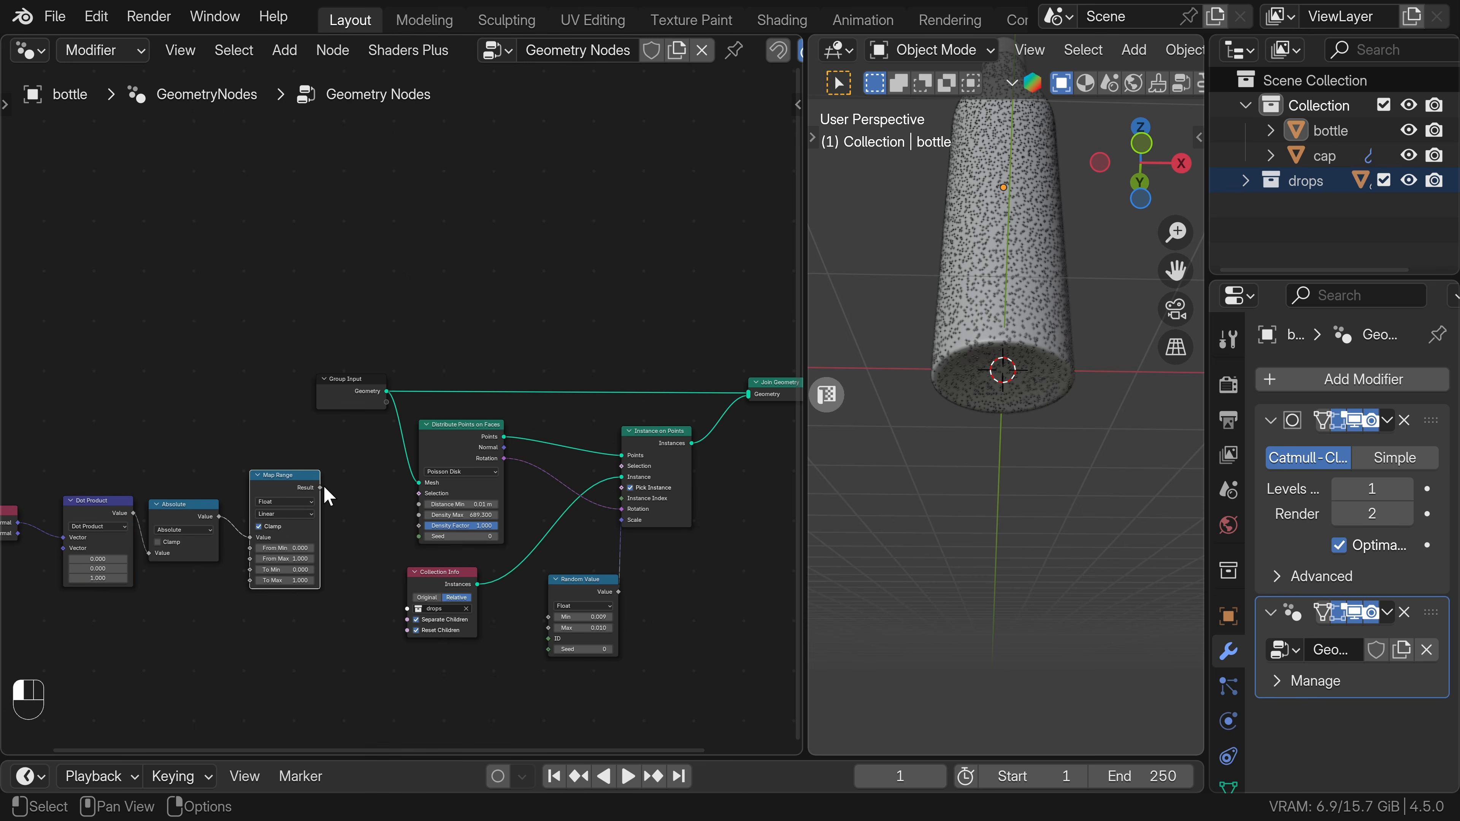
Connect the Map Range result to the Density Factor and set From Min to 1 and From Max to 0.
drag(322, 487, 419, 526)
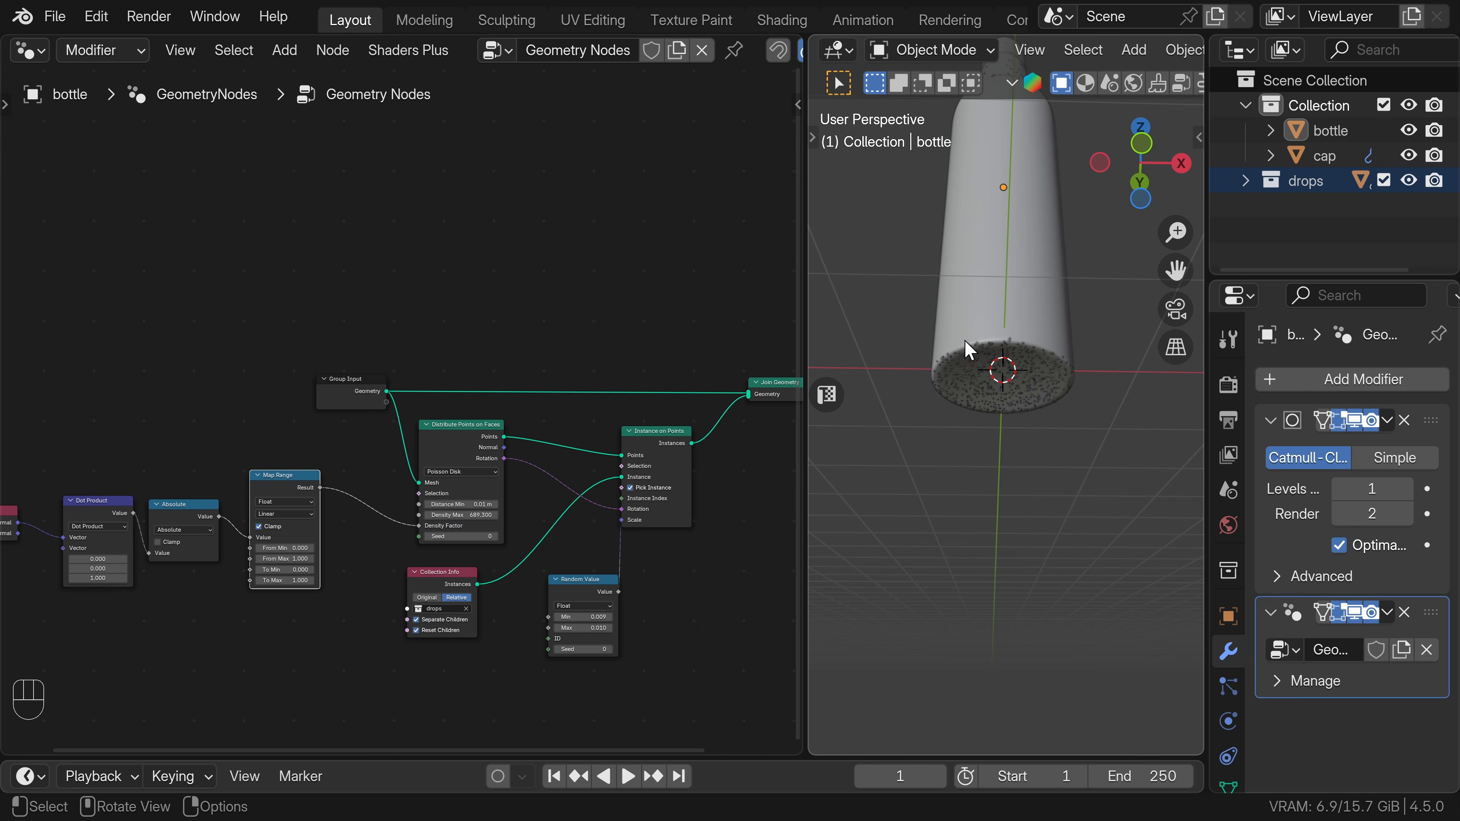
click(277, 549)
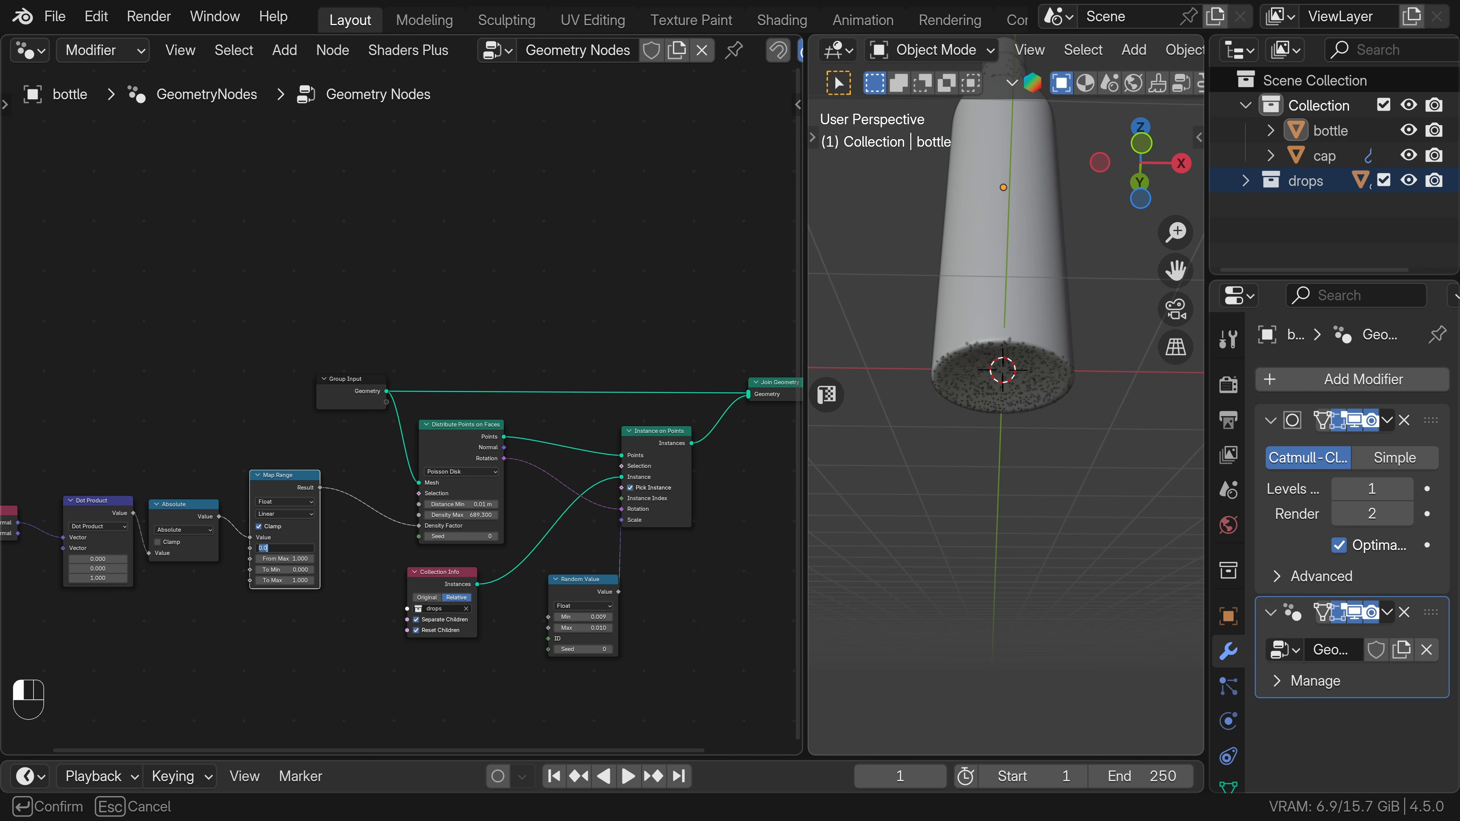
text(1)
key(Return)
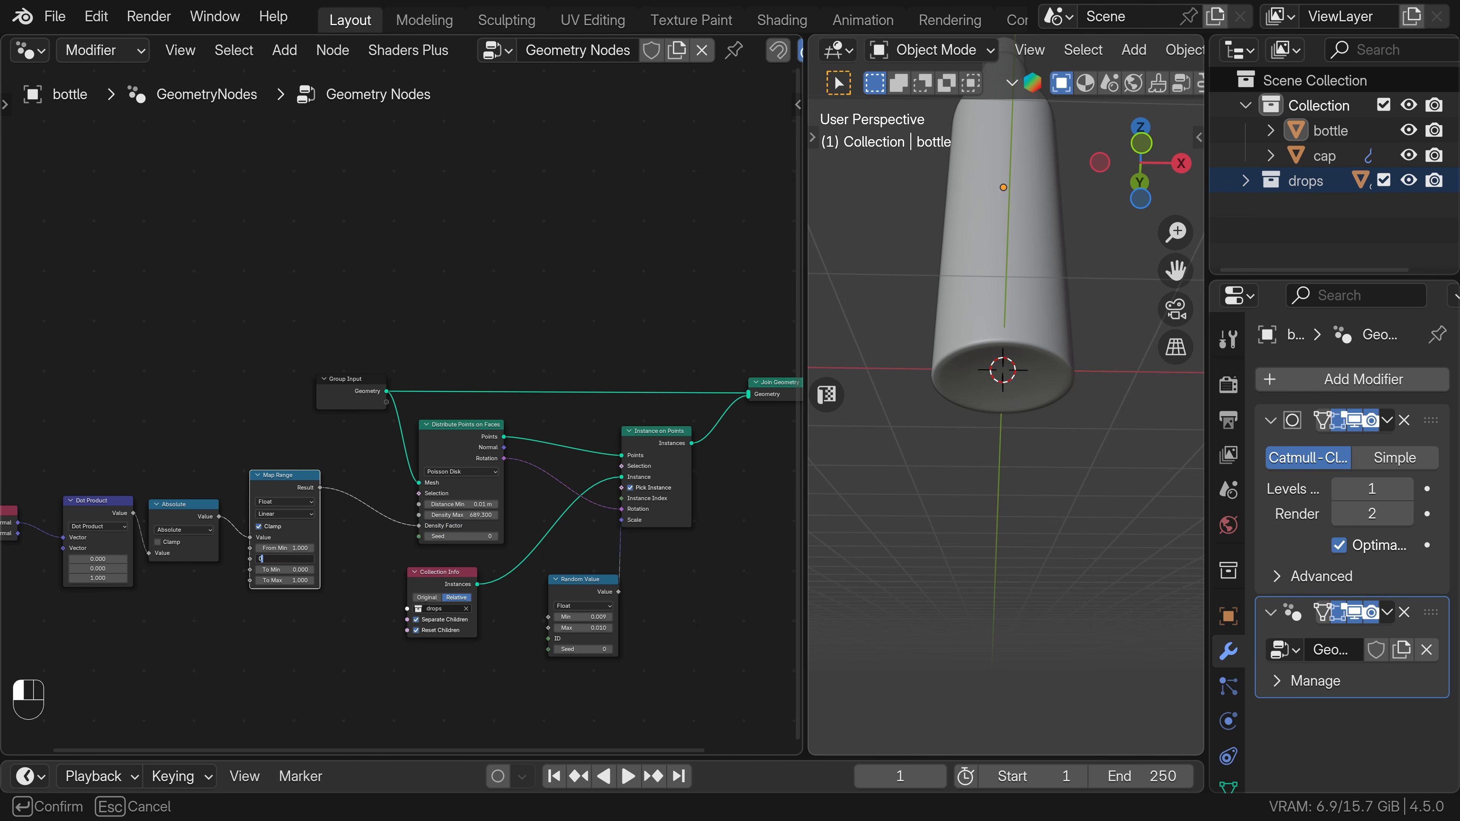
scroll(948, 411, up, 3)
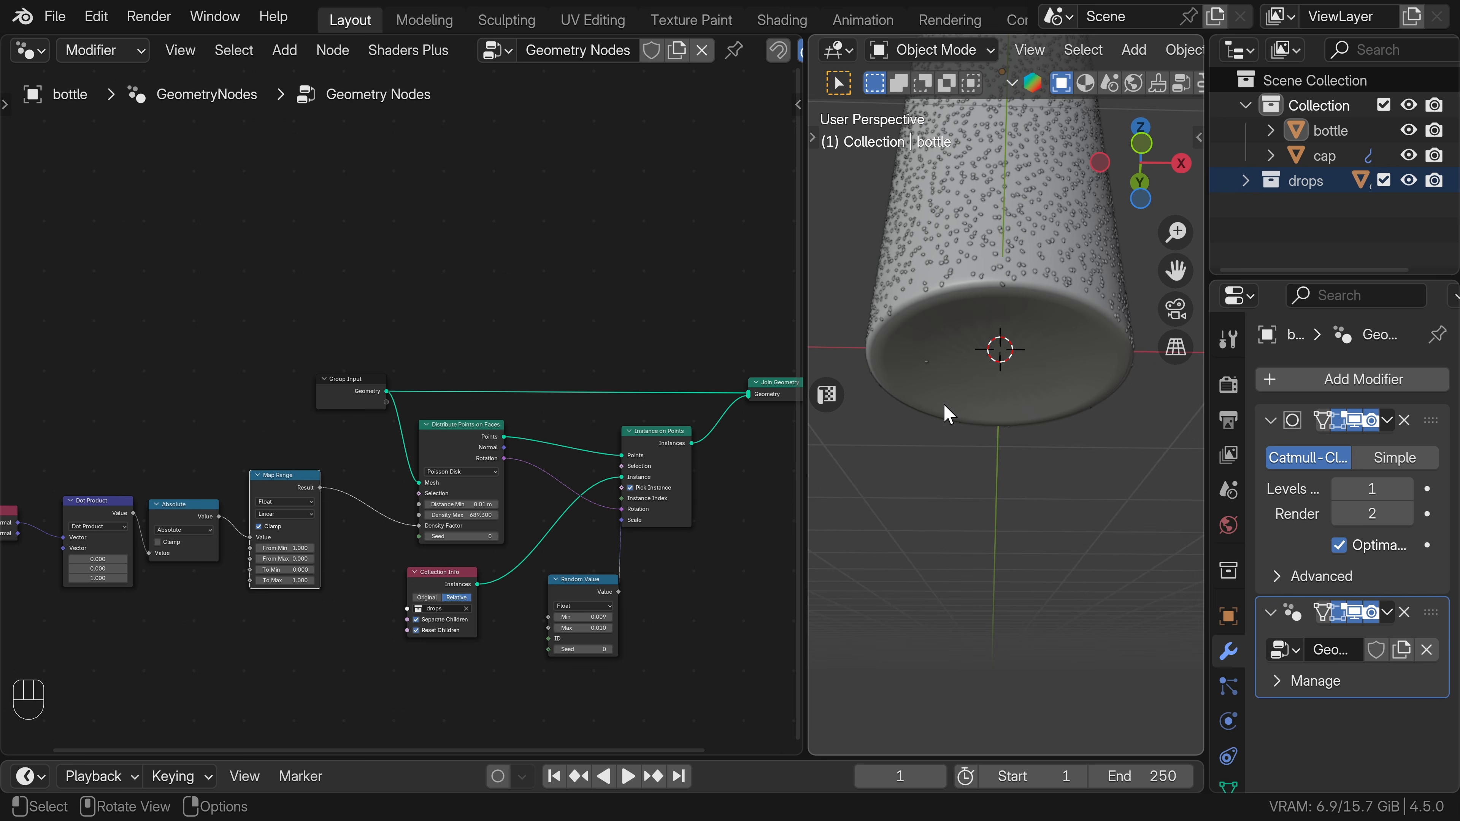
Adjust the Map Range output on the bottle by setting To Min to -0.660 and To Max to 1.960.
shift+drag(285, 569, 277, 570)
scroll(939, 389, down, 4)
middle_drag(939, 389, 947, 498)
scroll(920, 517, up, 4)
shift+drag(283, 581, 286, 580)
mouse_move(1001, 561)
middle_down()
mouse_move(993, 467)
mouse_move(993, 561)
middle_up()
scroll(129, 383, down, 4)
scroll(126, 440, down, 1)
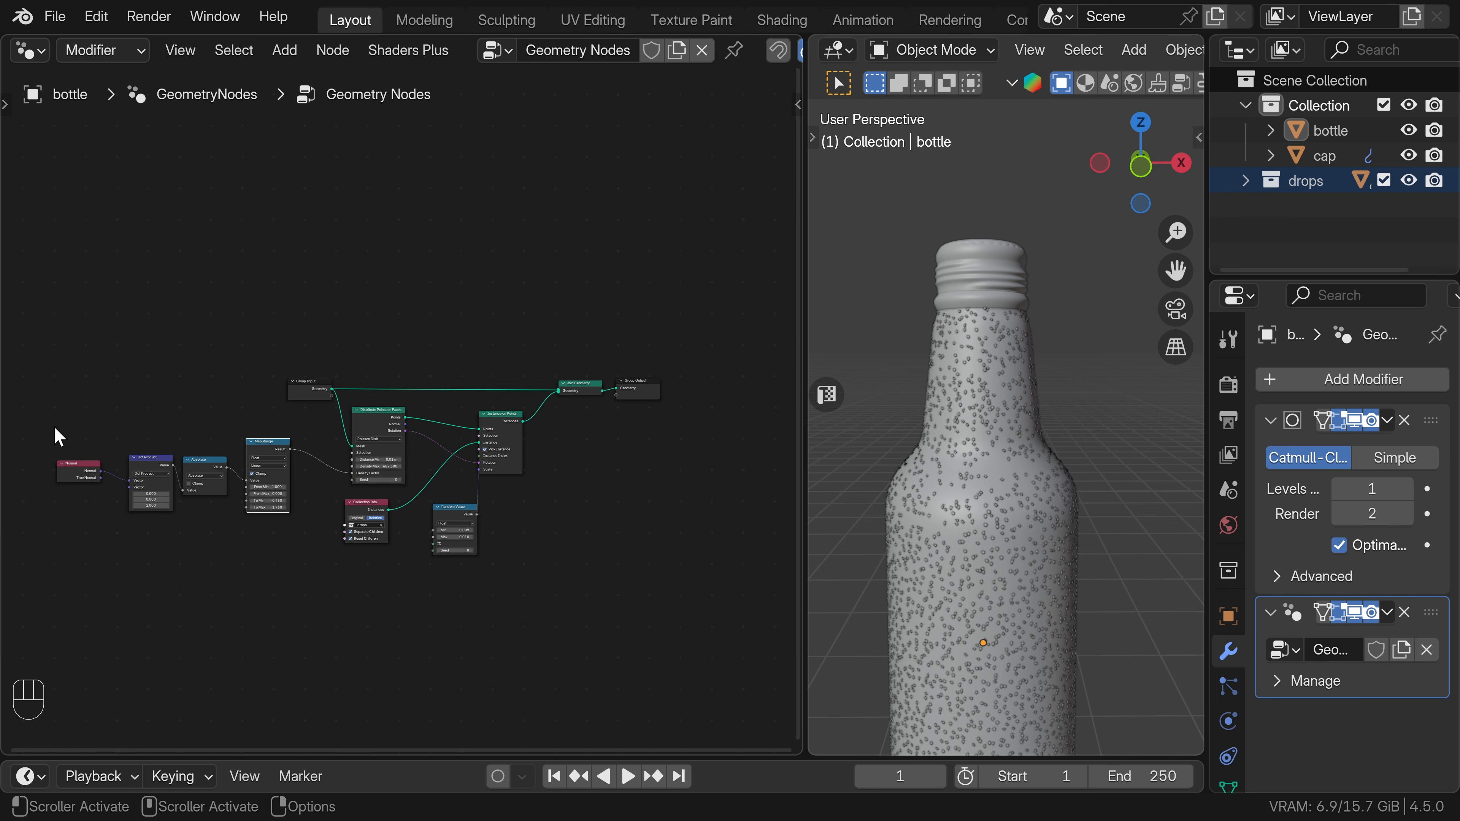
Duplicate the whole drop-scattering node setup with its input links kept and place the copy below the original.
drag(54, 425, 498, 571)
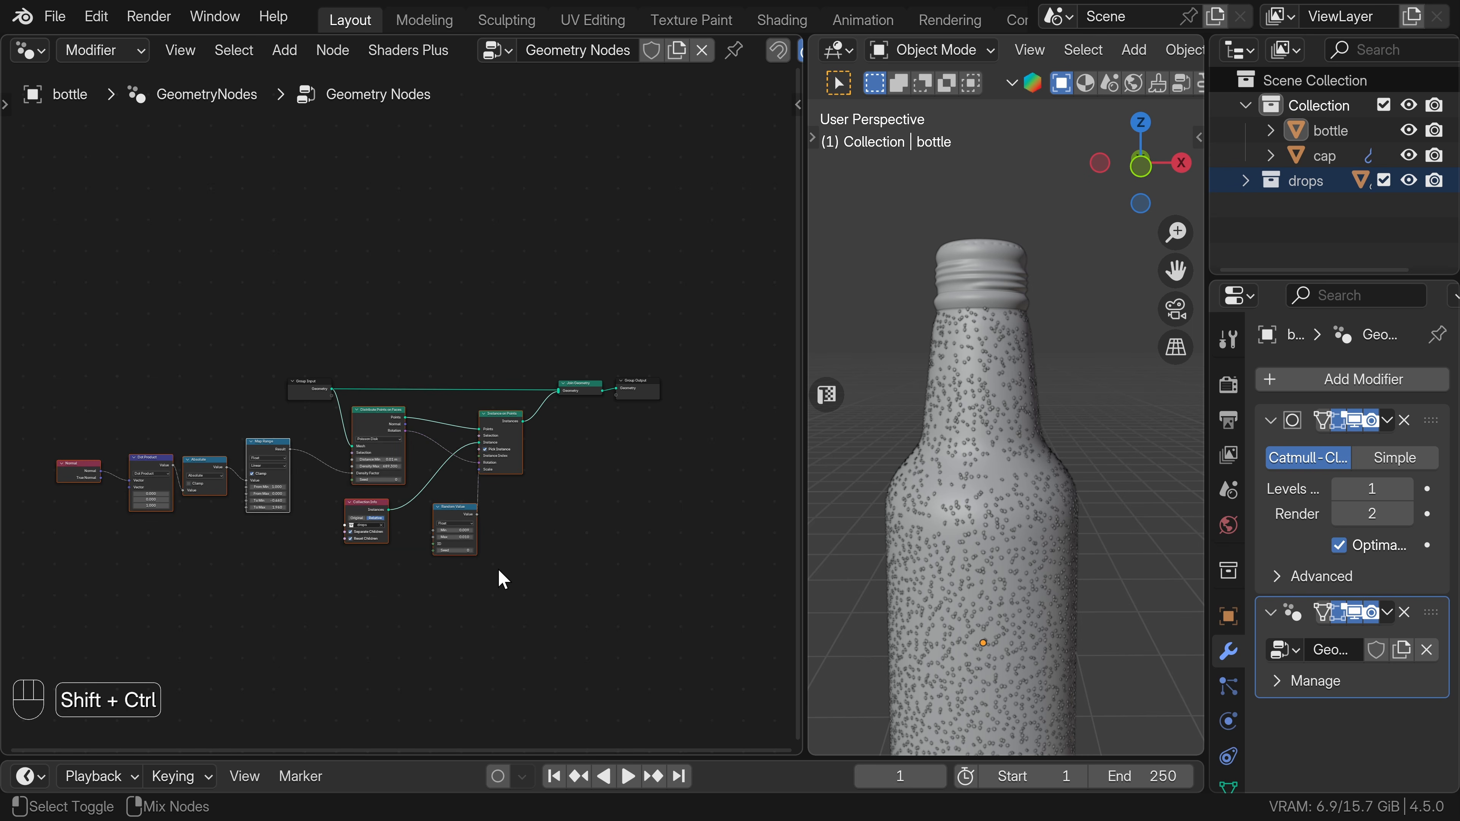
key(ctrl+shift+d)
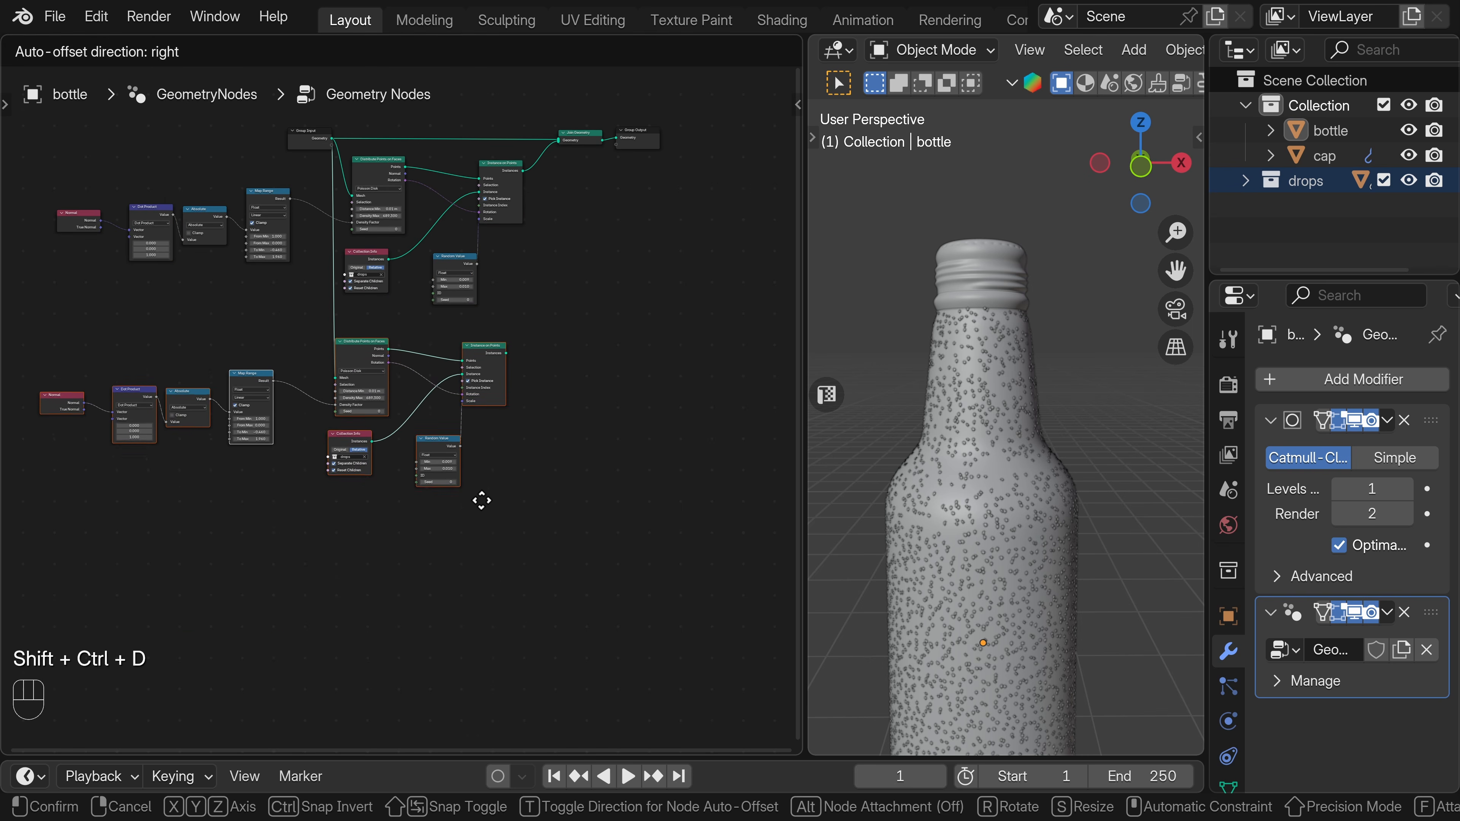
click(481, 490)
scroll(493, 356, up, 2)
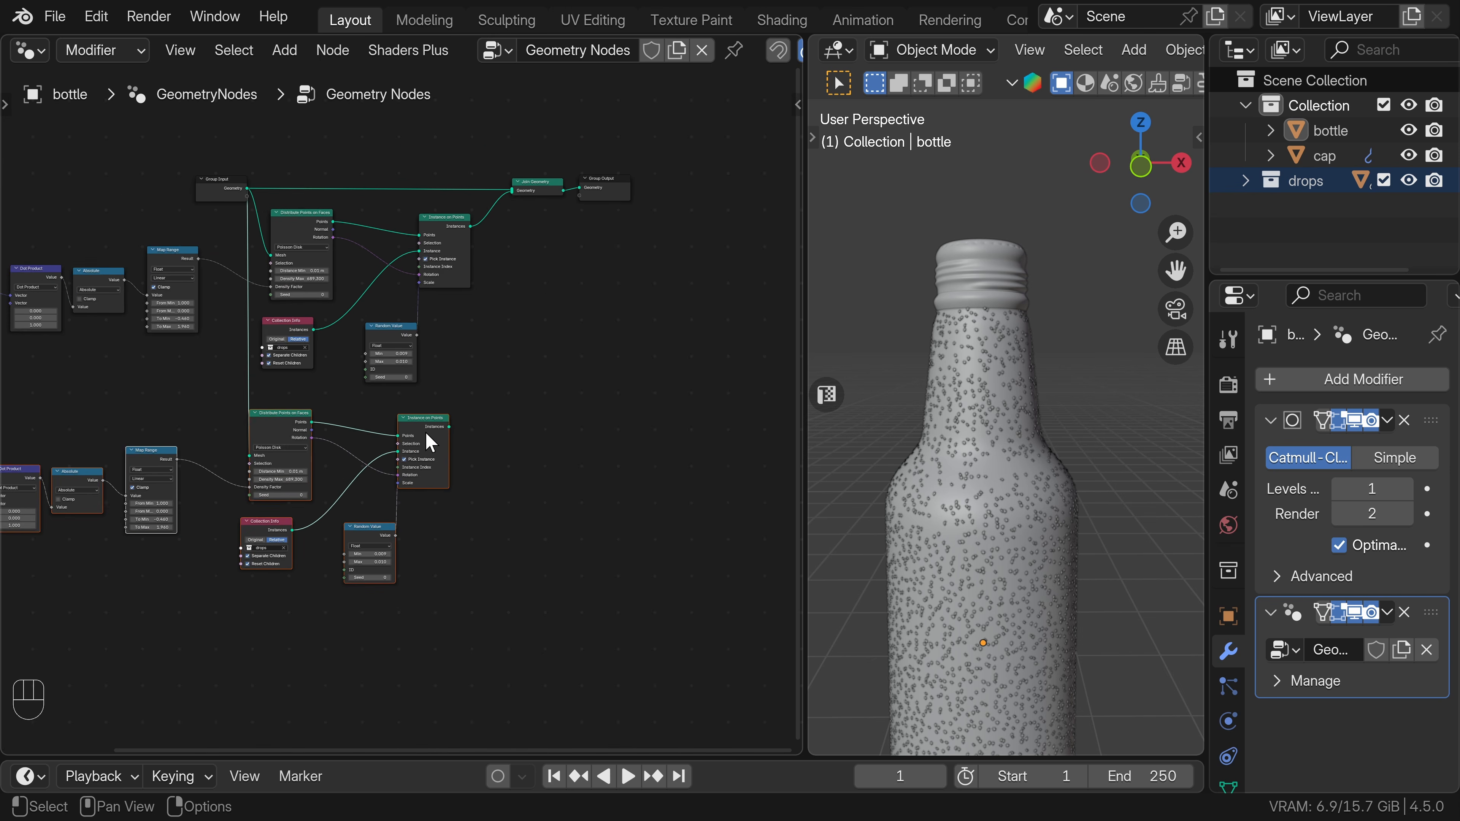
Duplicate the Join Geometry node and feed the instances of both Instance on Points nodes into the copy.
drag(453, 427, 518, 192)
middle_drag(511, 256, 493, 403)
drag(441, 350, 494, 397)
click(529, 311)
key(shift+d)
click(520, 389)
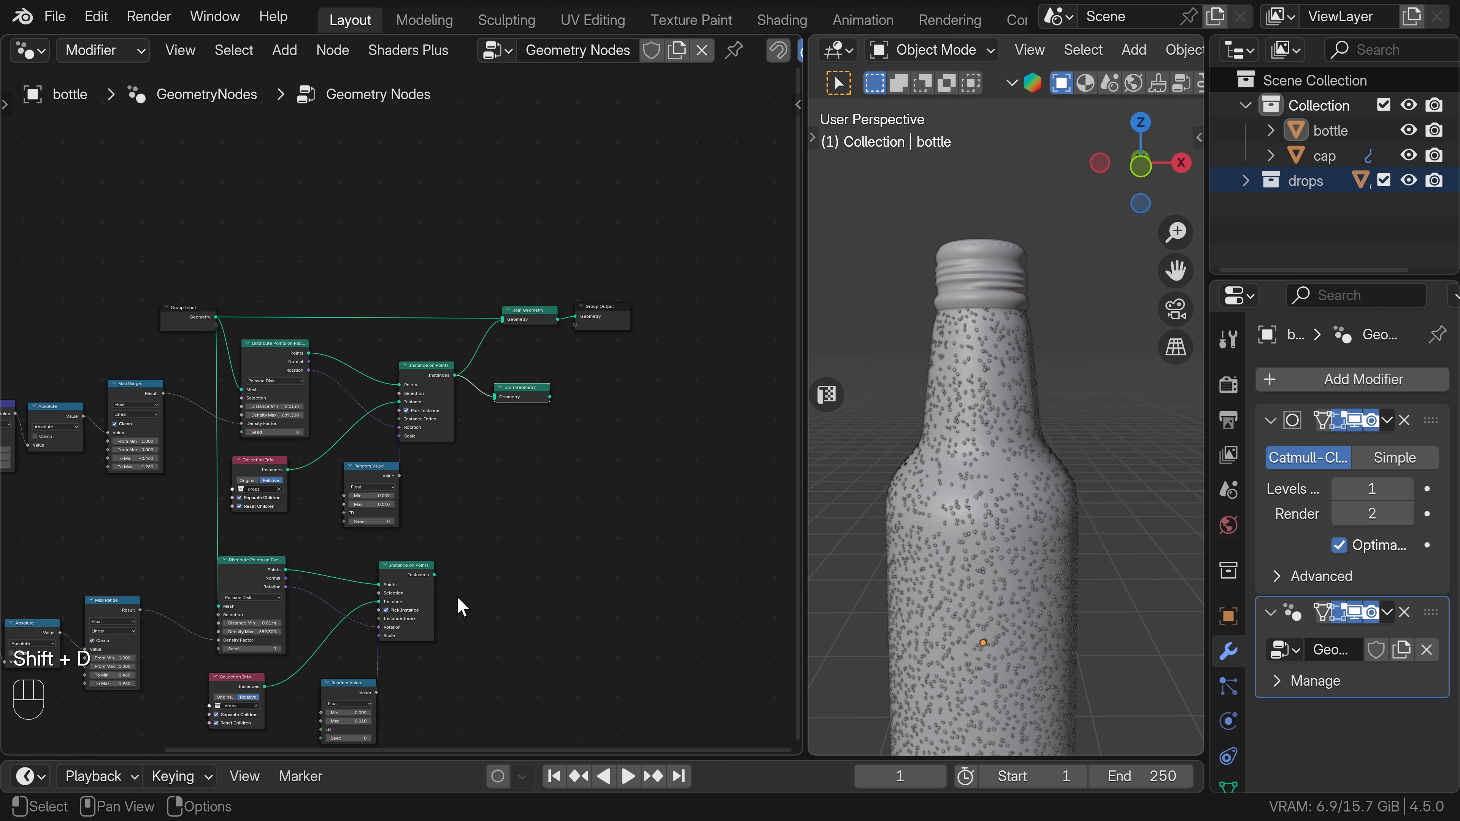
drag(434, 575, 495, 398)
Move the final Join Geometry and Group Output nodes aside and connect the joined drops to the final Join Geometry.
drag(523, 236, 587, 315)
drag(549, 310, 675, 317)
ctrl+right_drag(565, 333, 571, 382)
drag(551, 397, 628, 327)
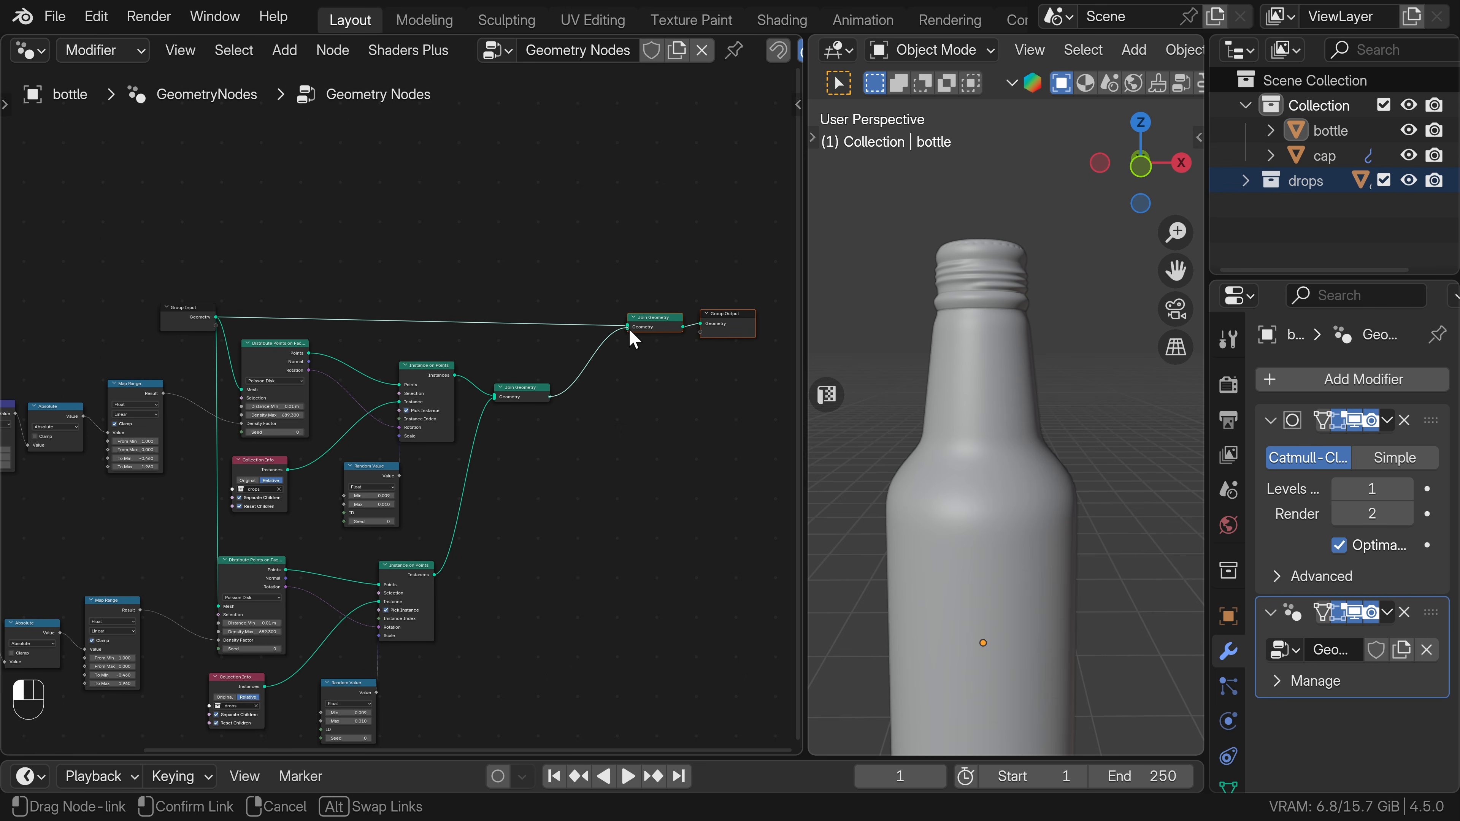
Set the duplicated Distribute Points on Faces node's Seed to 1 and its Density Max to 200.
middle_drag(424, 636, 488, 440)
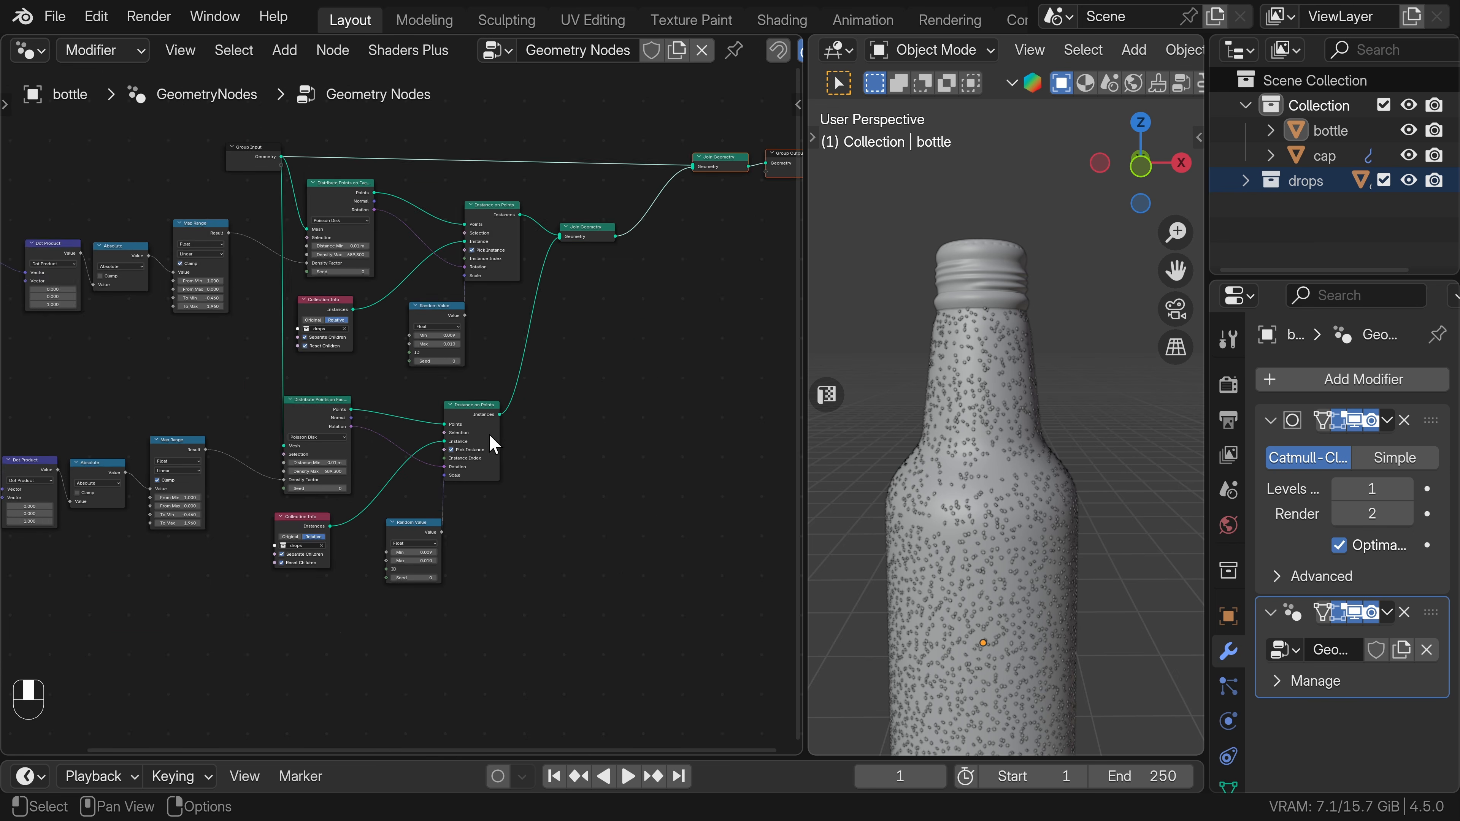
scroll(426, 493, up, 1)
click(329, 508)
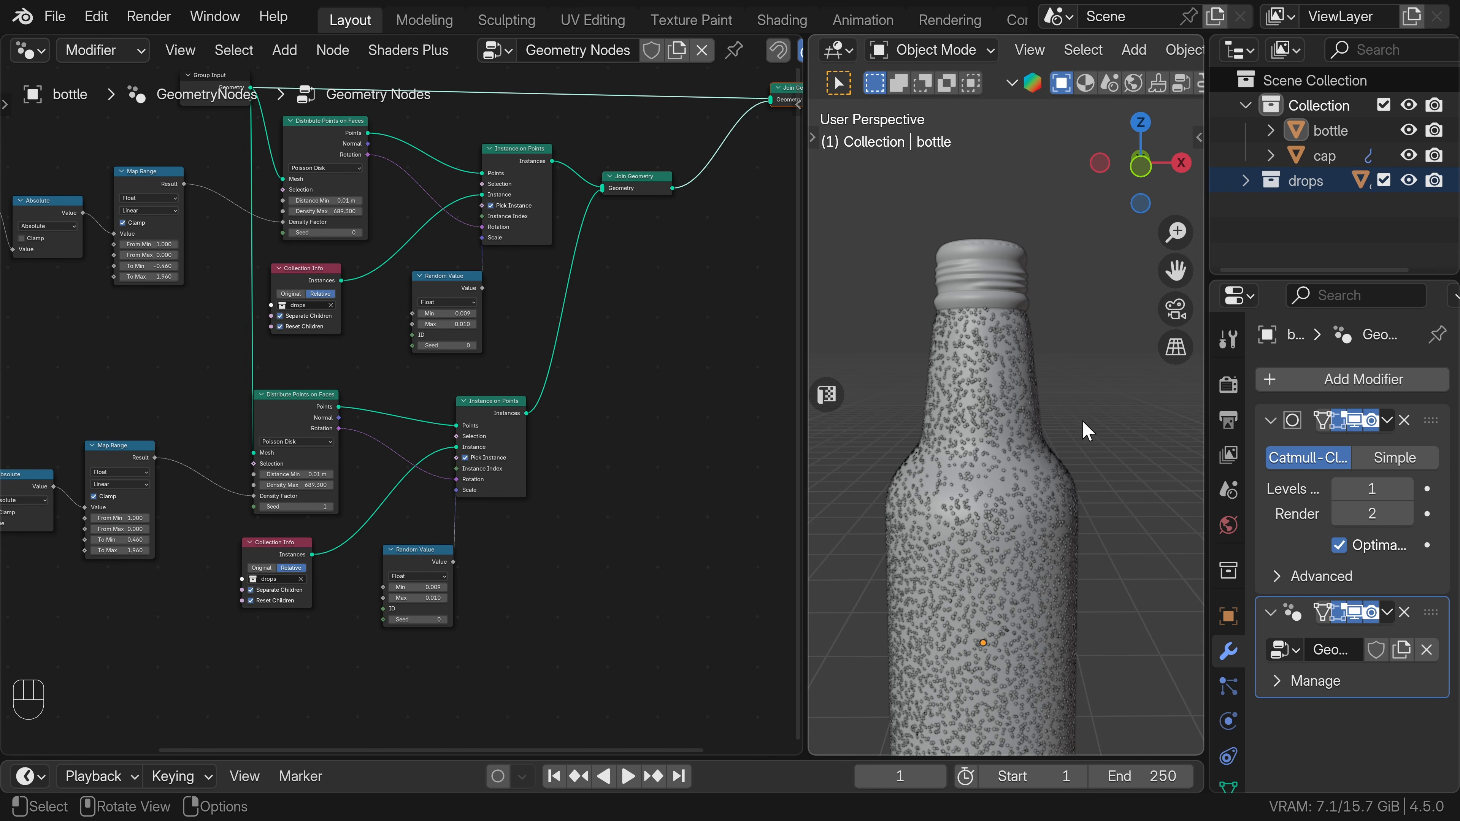
scroll(993, 406, up, 4)
double_click(310, 485)
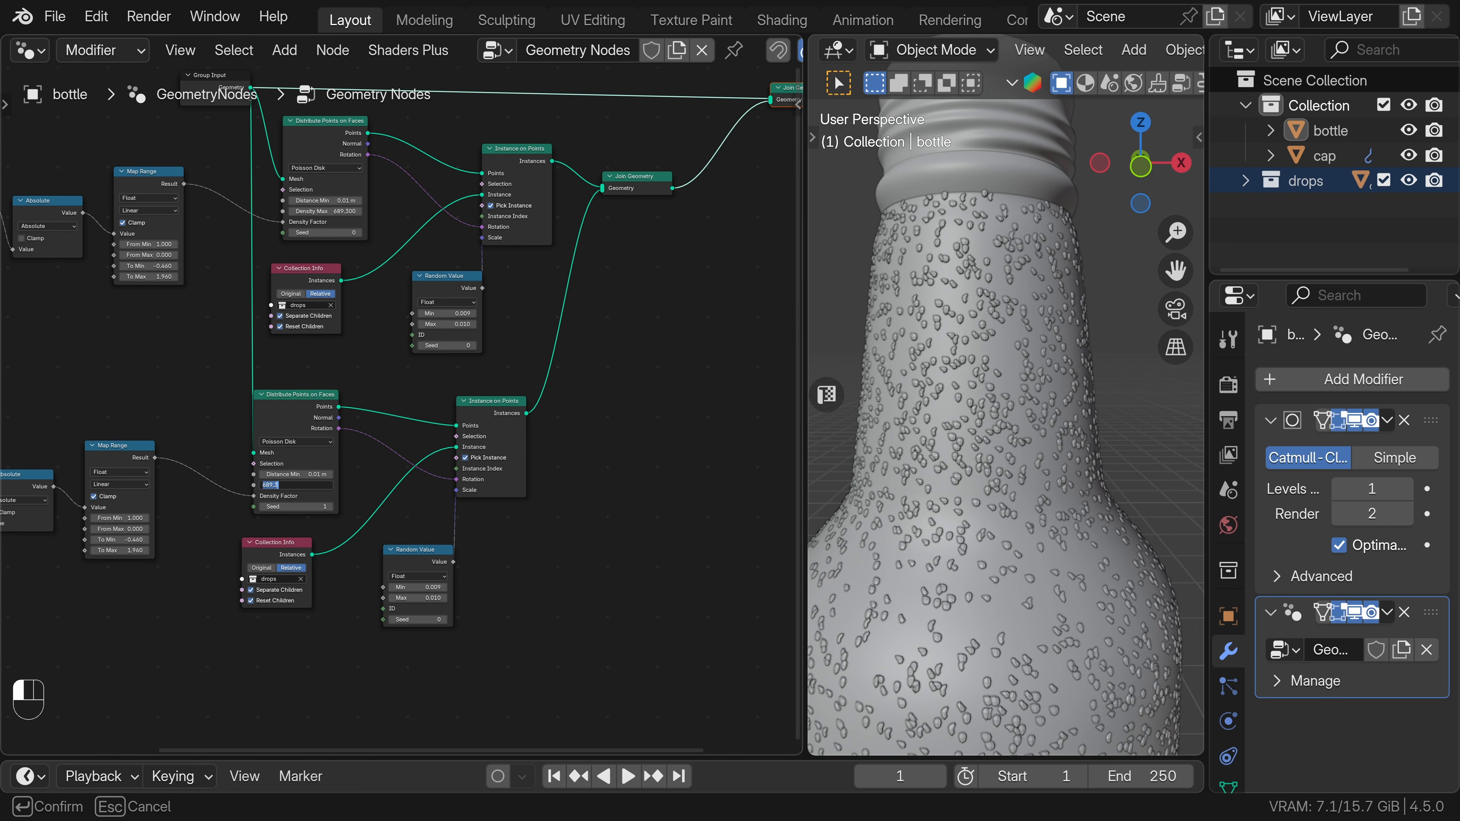
text(200)
key(Return)
Set the duplicated Random Value node's Min to 0.020 and Max to 0.030 for larger drops.
double_click(416, 587)
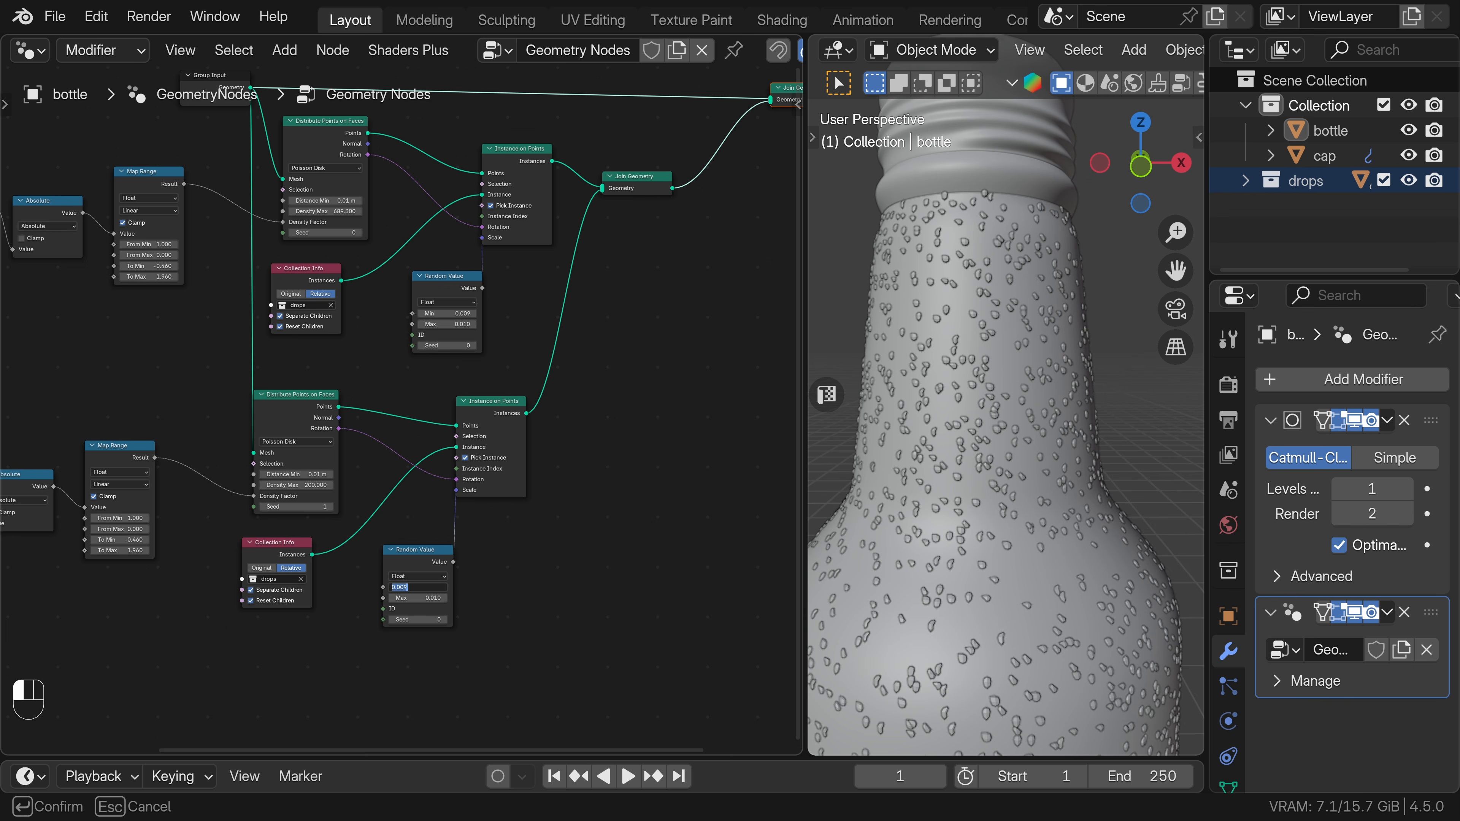
text(0.2)
key(Return)
double_click(415, 588)
text(0.02)
key(Return)
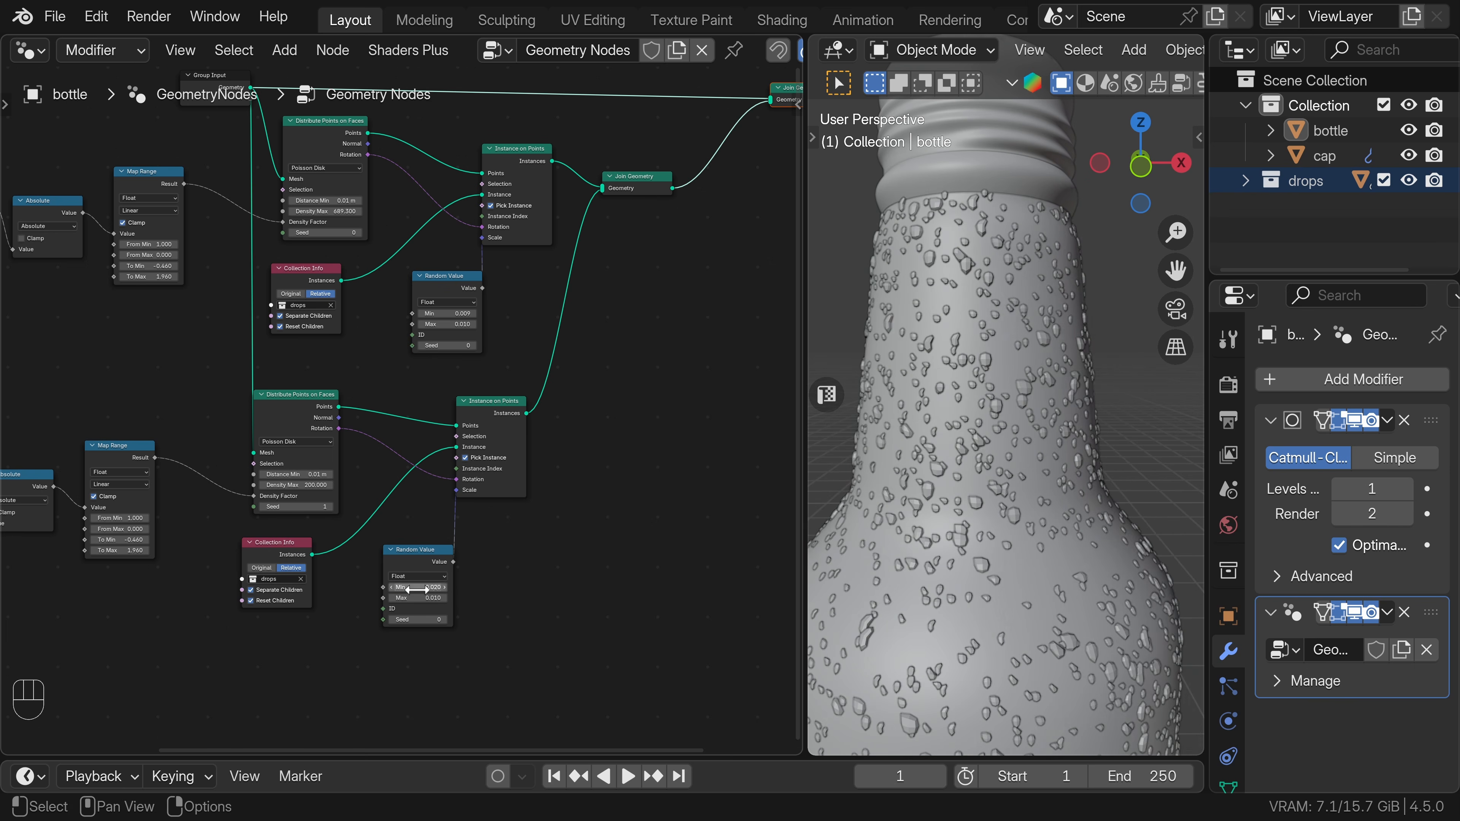
double_click(416, 599)
key(Return)
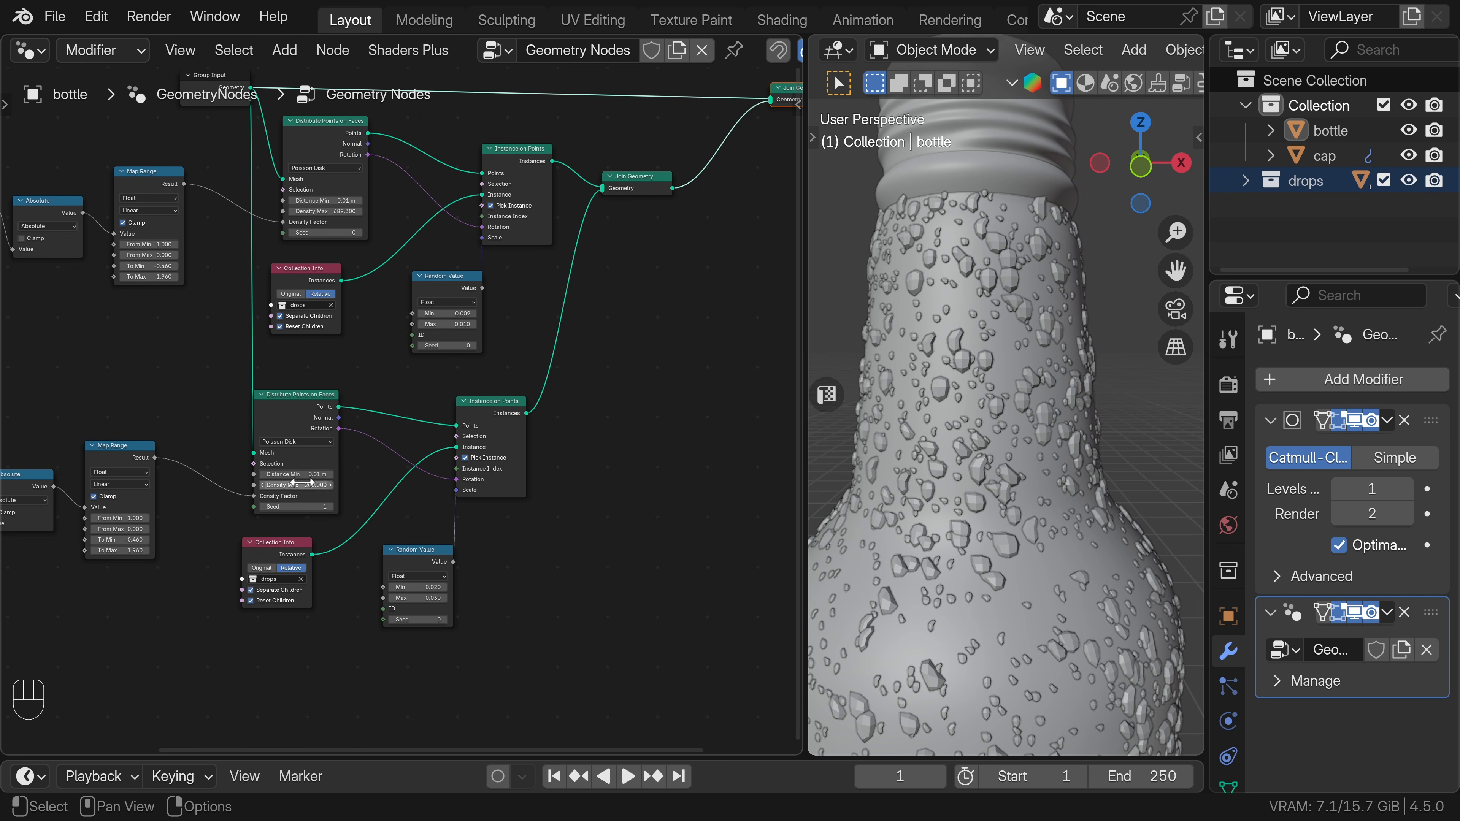
Set the duplicated Distribute Points on Faces node's Distance Min to 0.04 m.
double_click(293, 474)
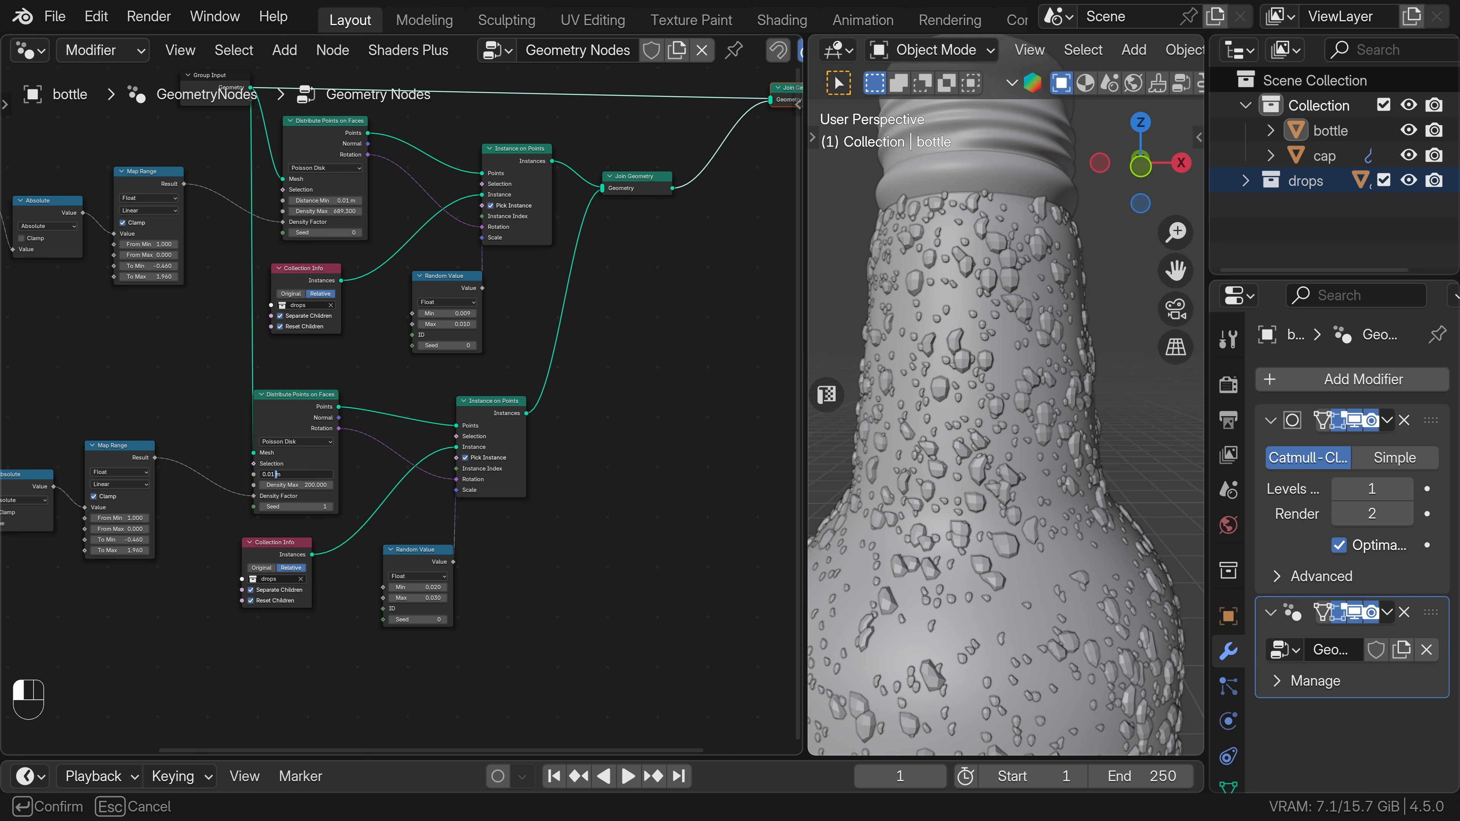
text(4)
key(Return)
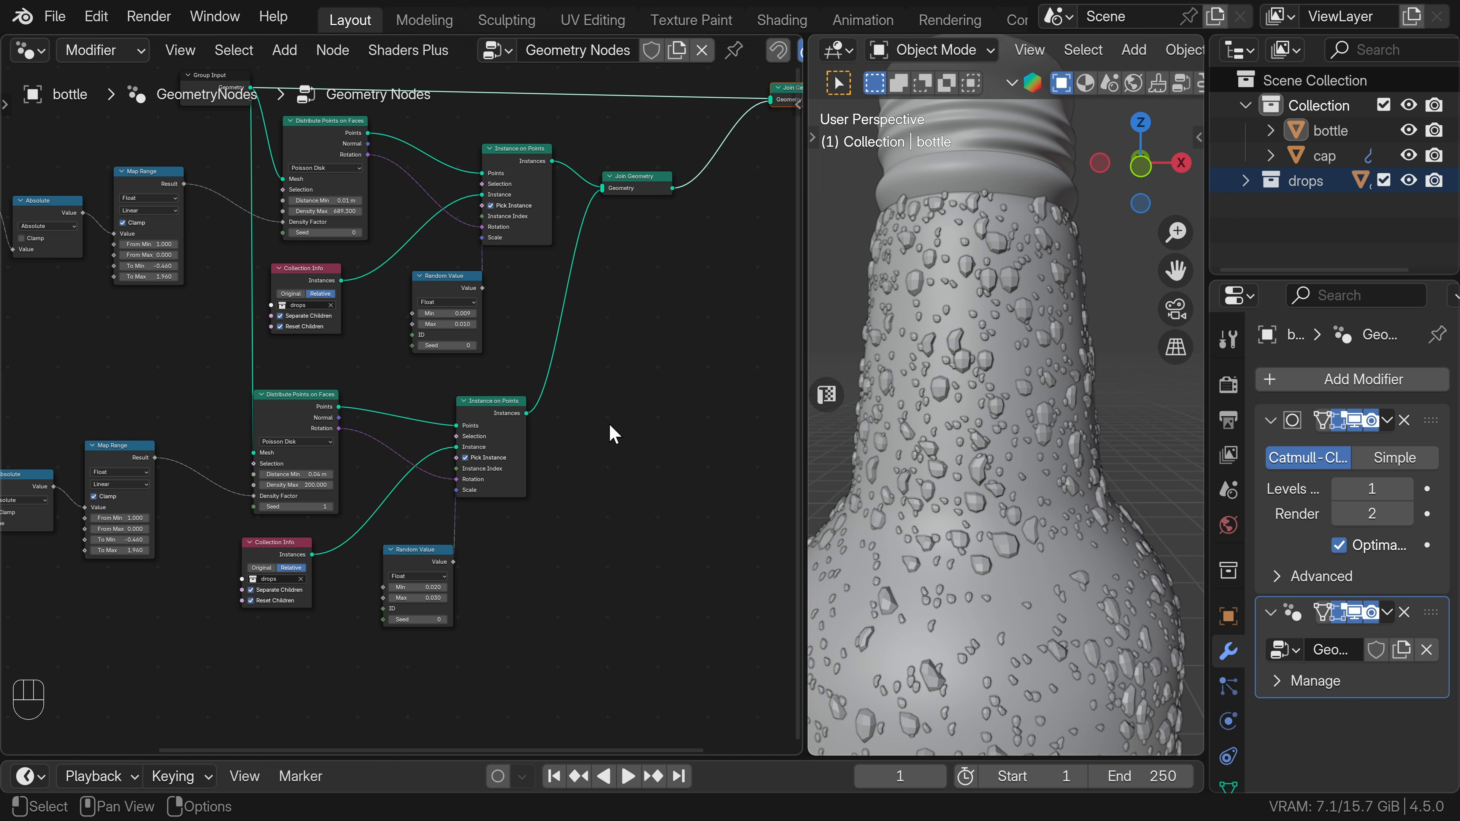
Insert a Set Shade Smooth node after the Join Geometry node that combines both drop layers.
middle_drag(610, 430, 397, 580)
key(shift+a)
text(set sh)
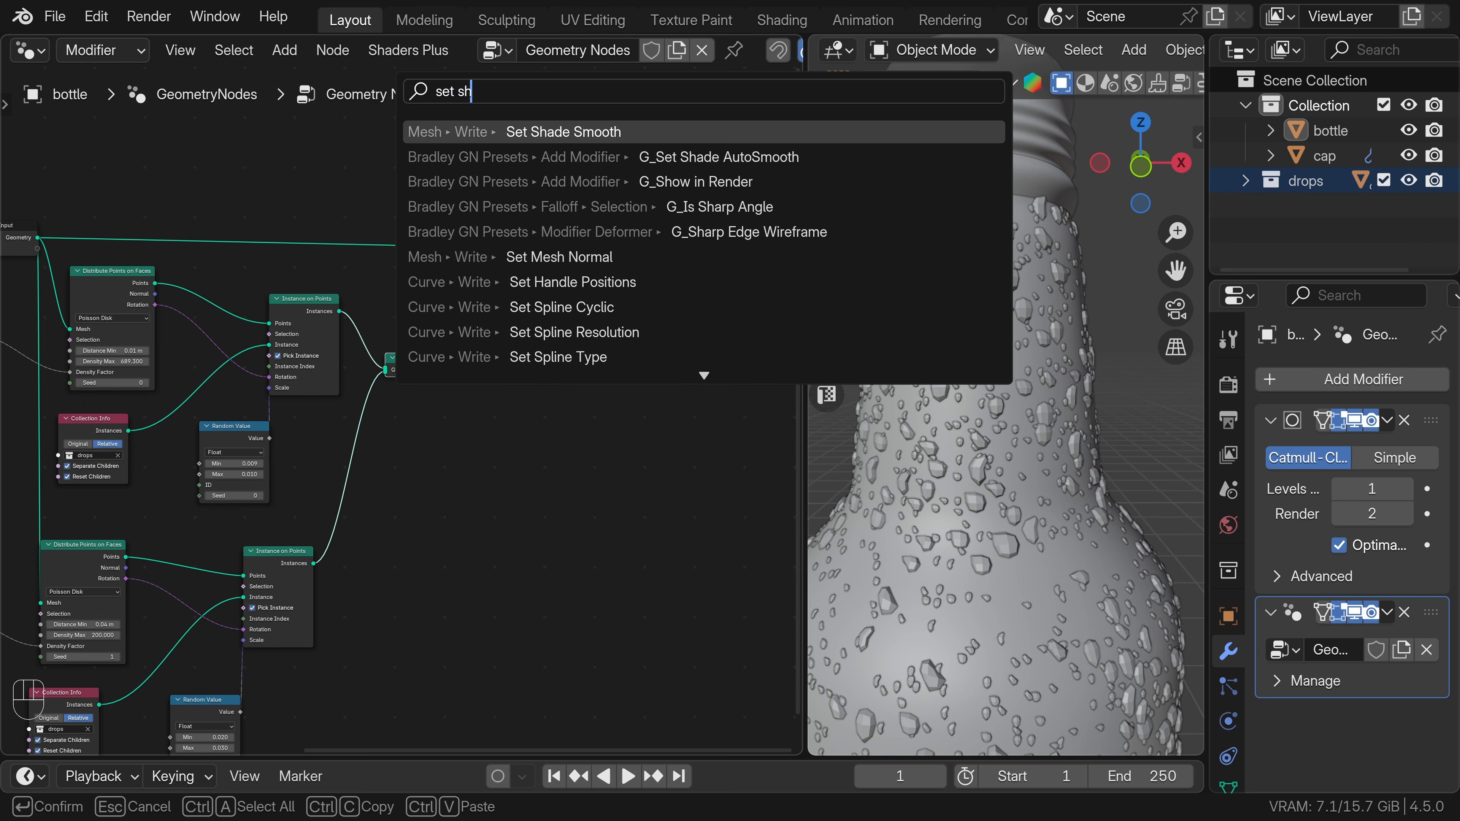
key(Return)
click(506, 333)
Insert a Subdivision Surface node between Set Shade Smooth and the final Join Geometry node.
key(shift+a)
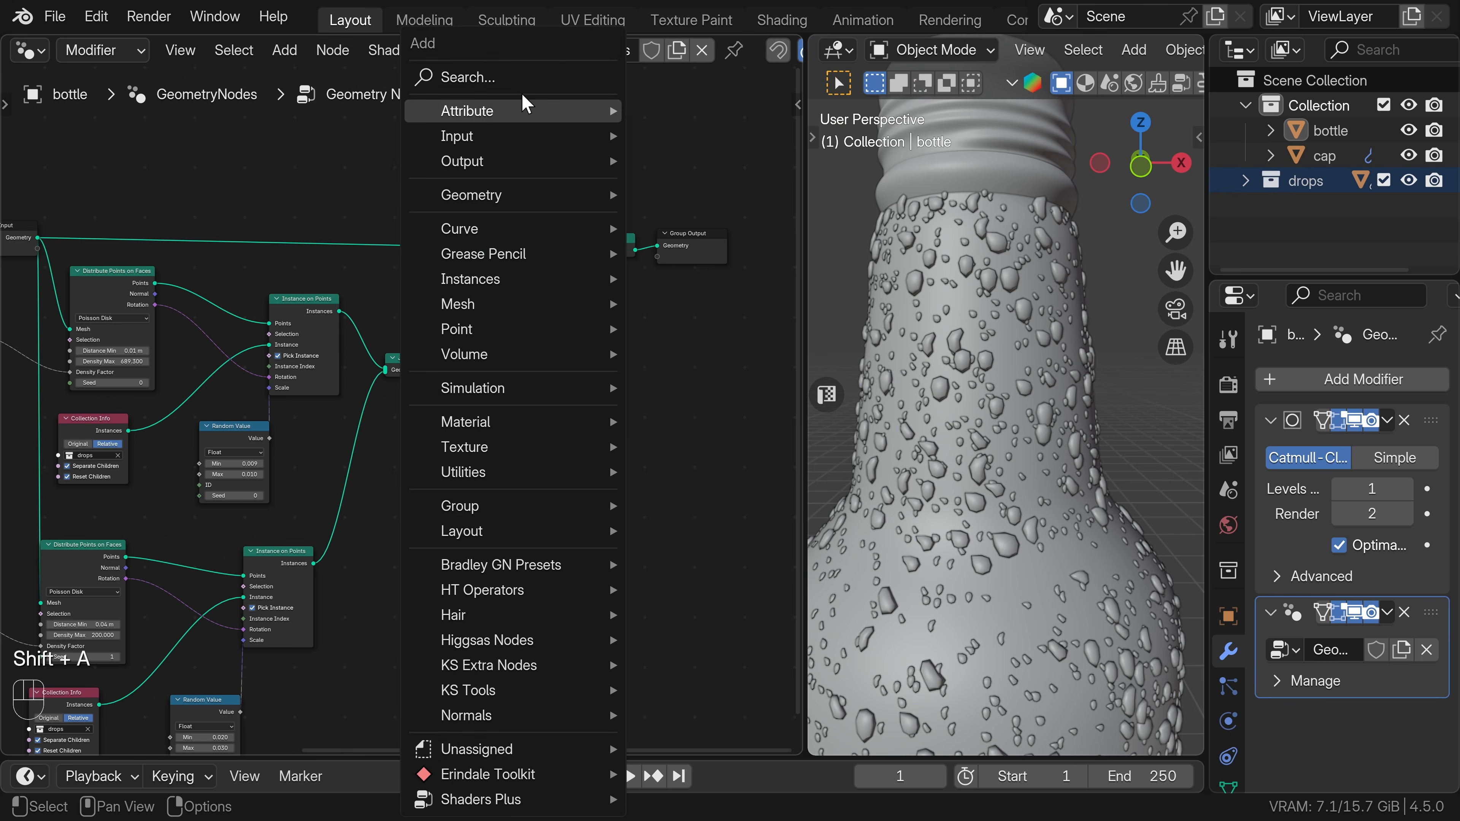
text(subd)
click(718, 211)
click(564, 262)
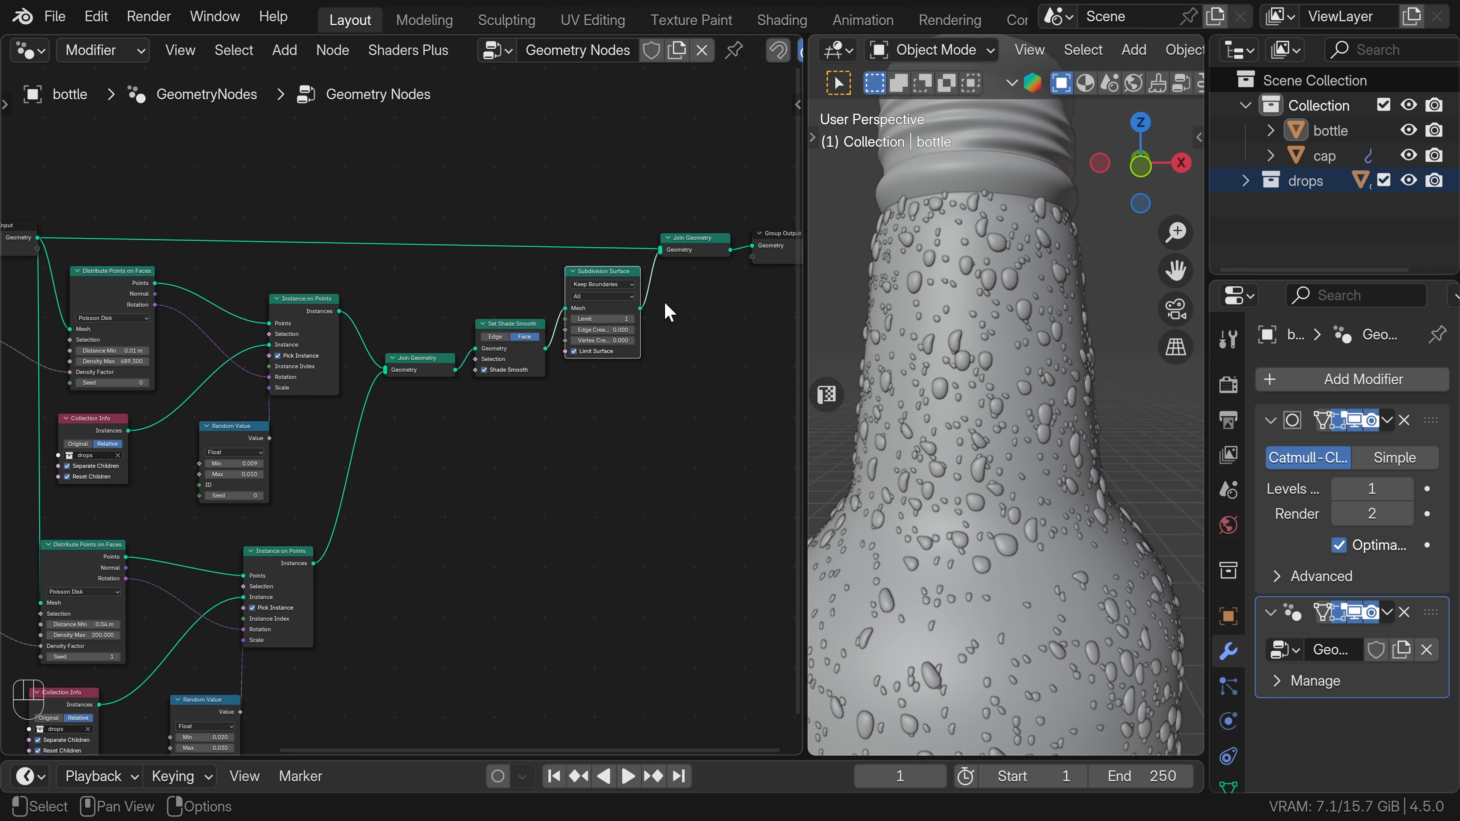
Insert a Set Material node between Subdivision Surface and the final Join Geometry, and open its material choice.
scroll(469, 124, down, 1)
key(shift+a)
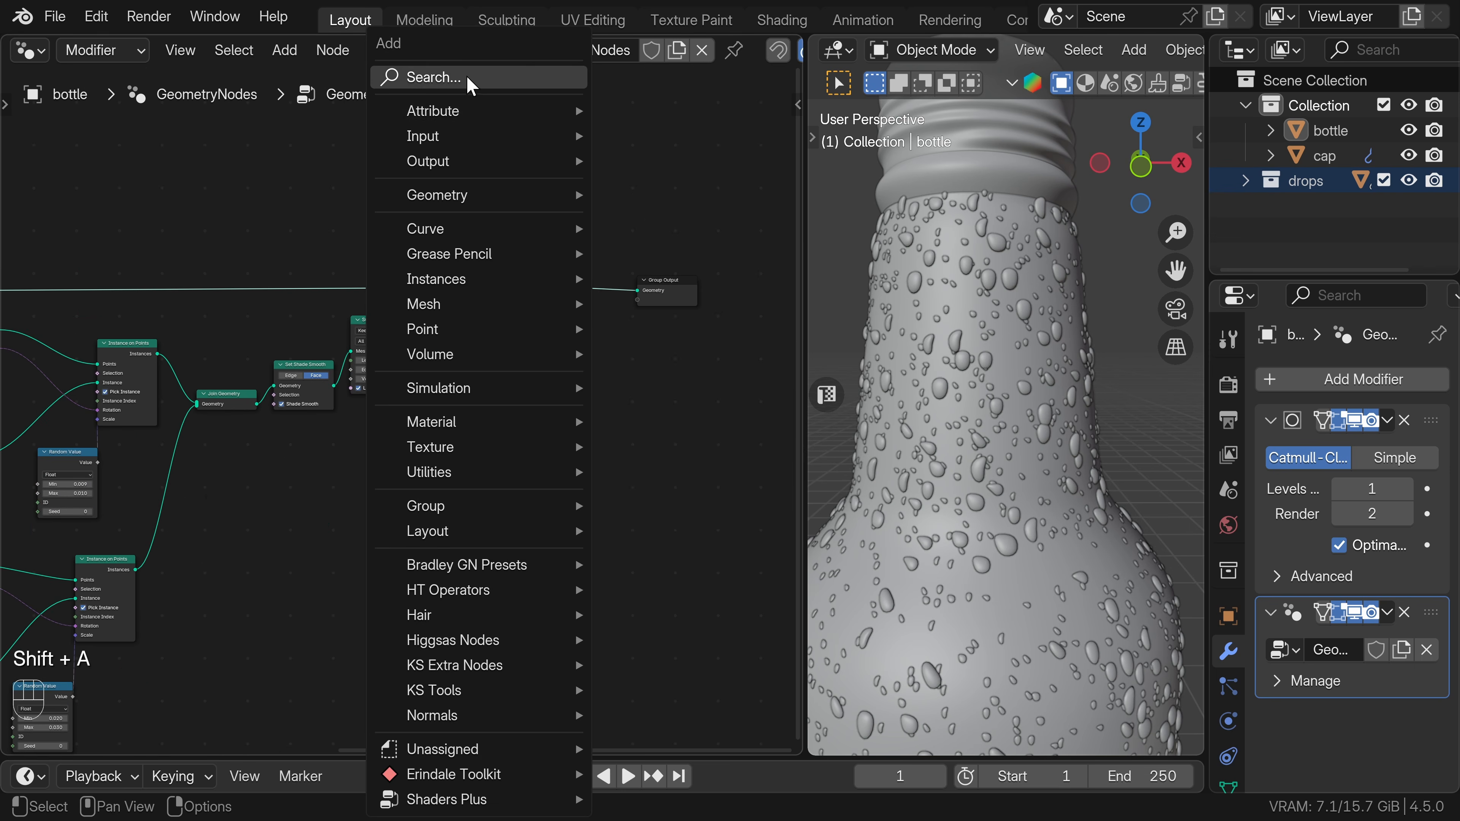
text(set)
click(553, 128)
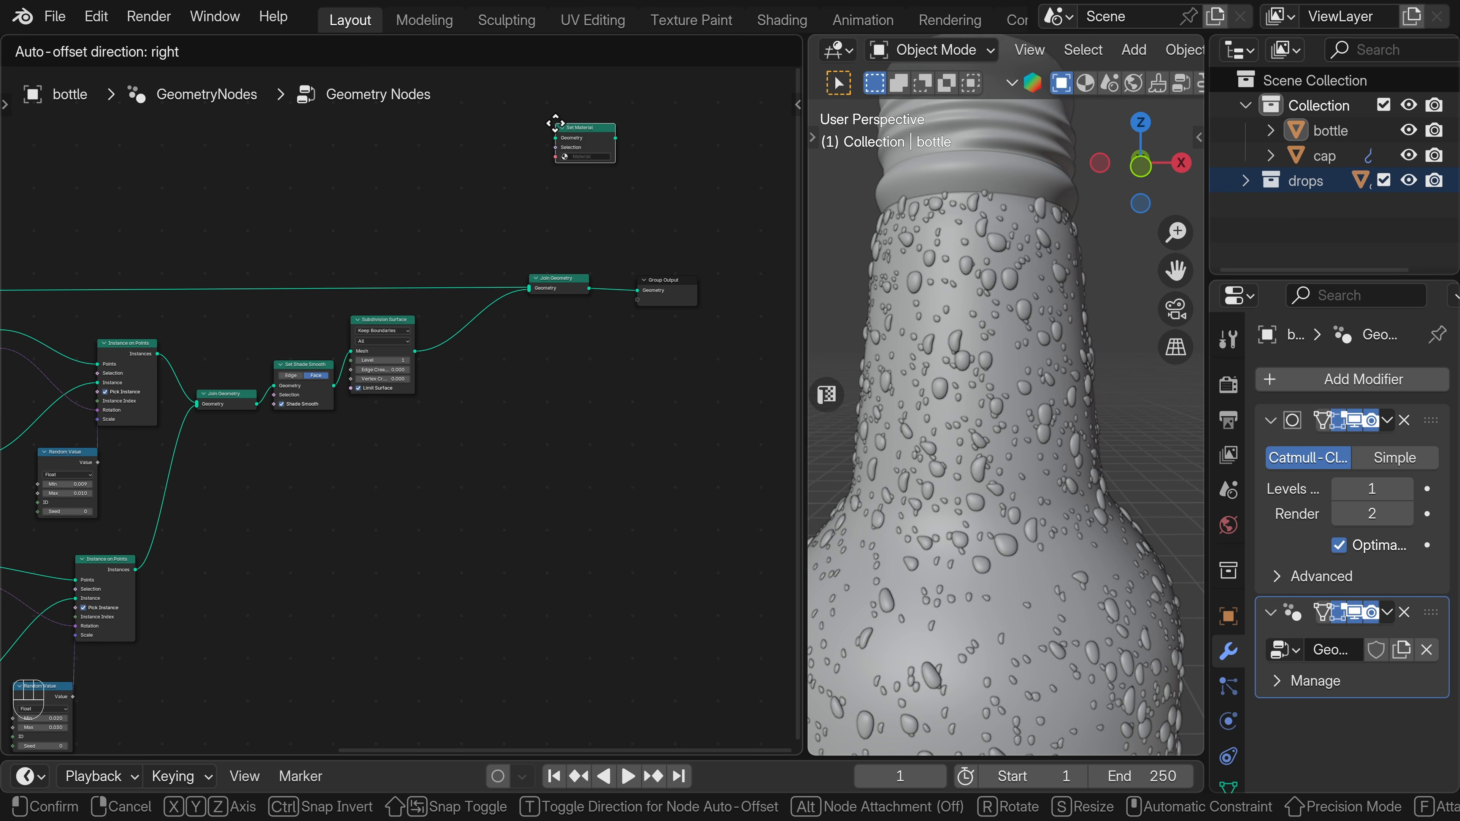
click(457, 310)
click(480, 337)
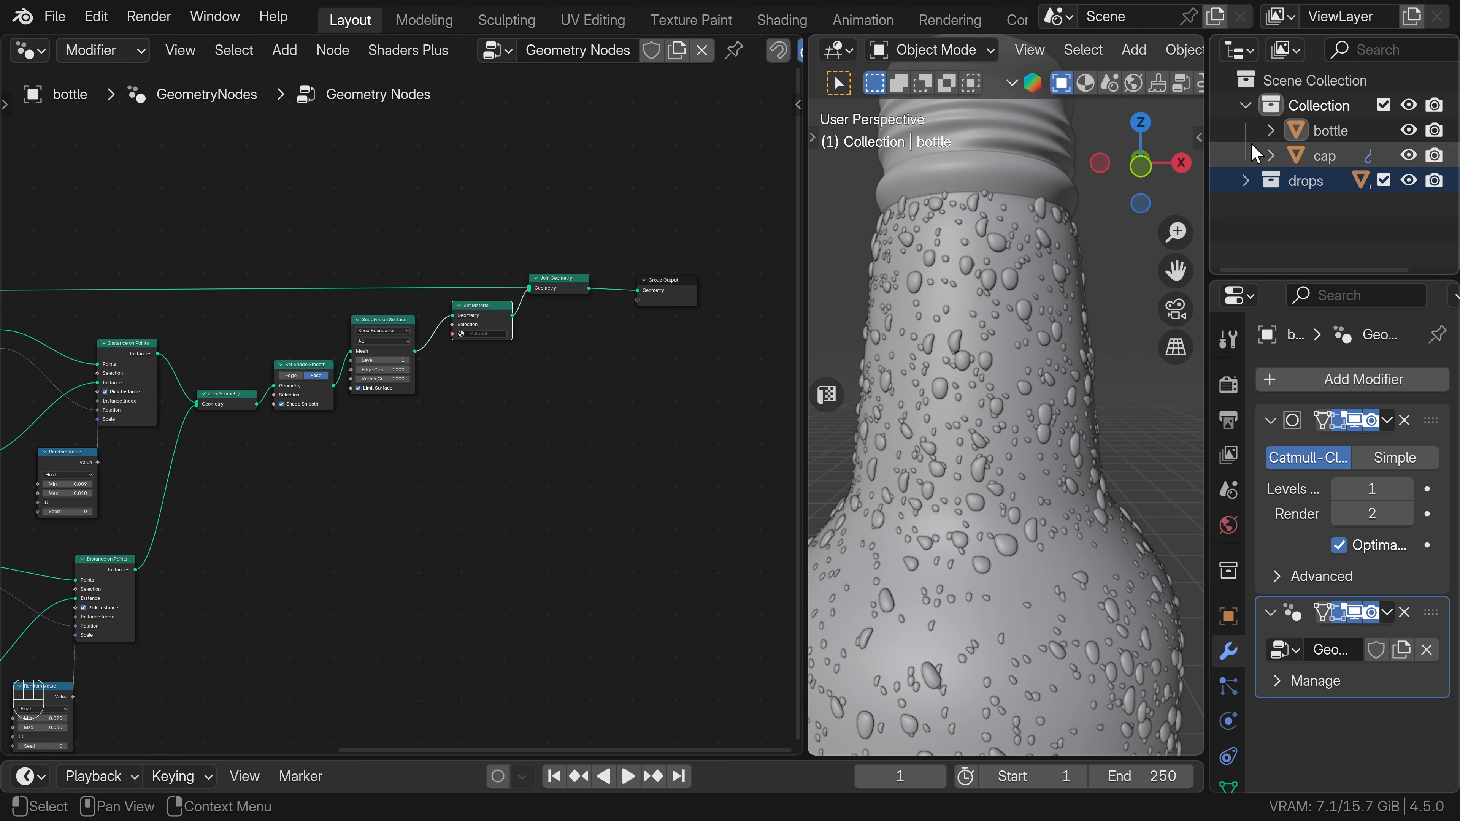
Create a new material on the Cube object in the drops collection and name it drops.
click(1252, 178)
click(1332, 205)
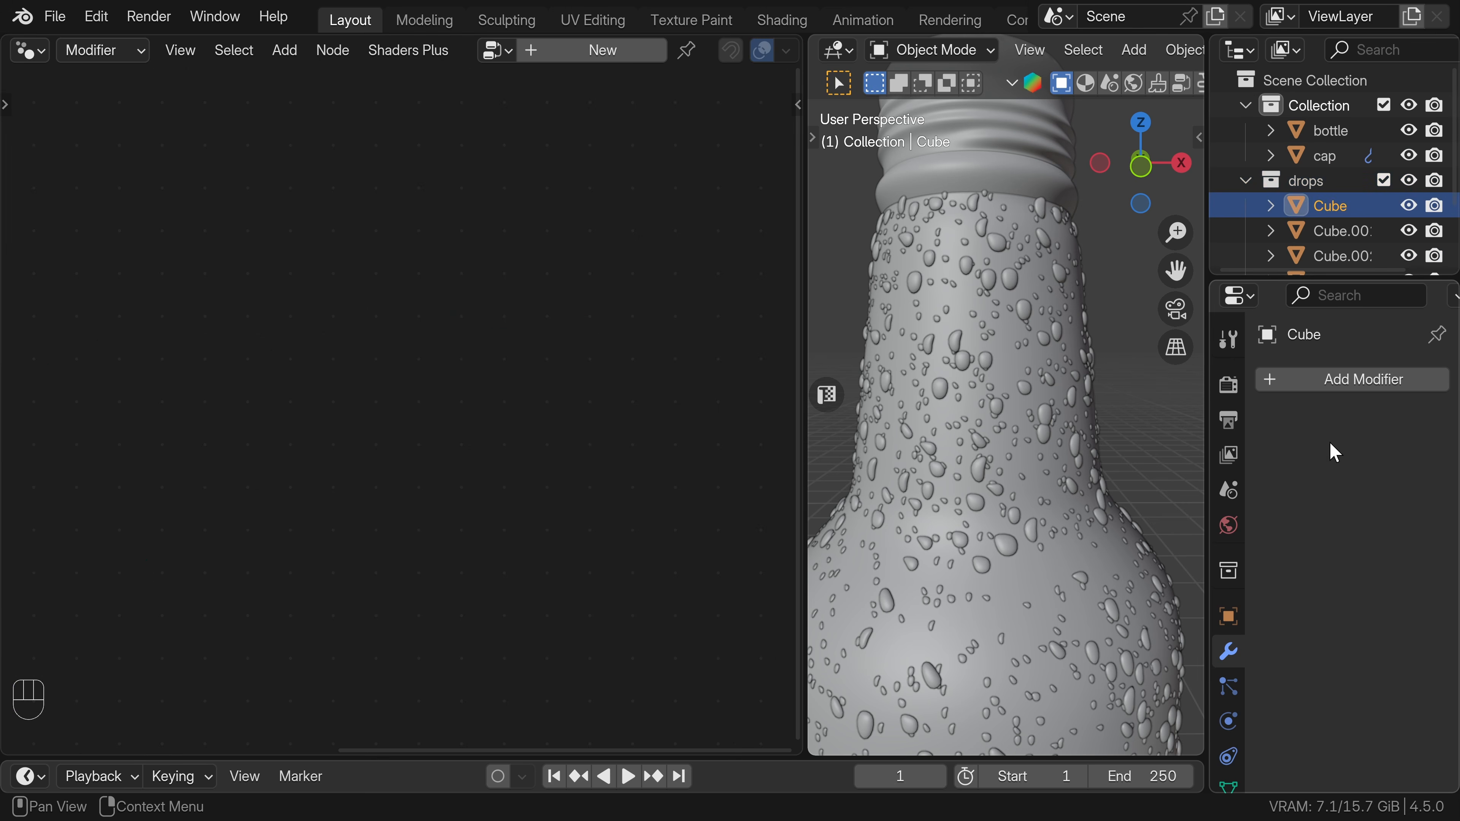
scroll(1242, 710, down, 2)
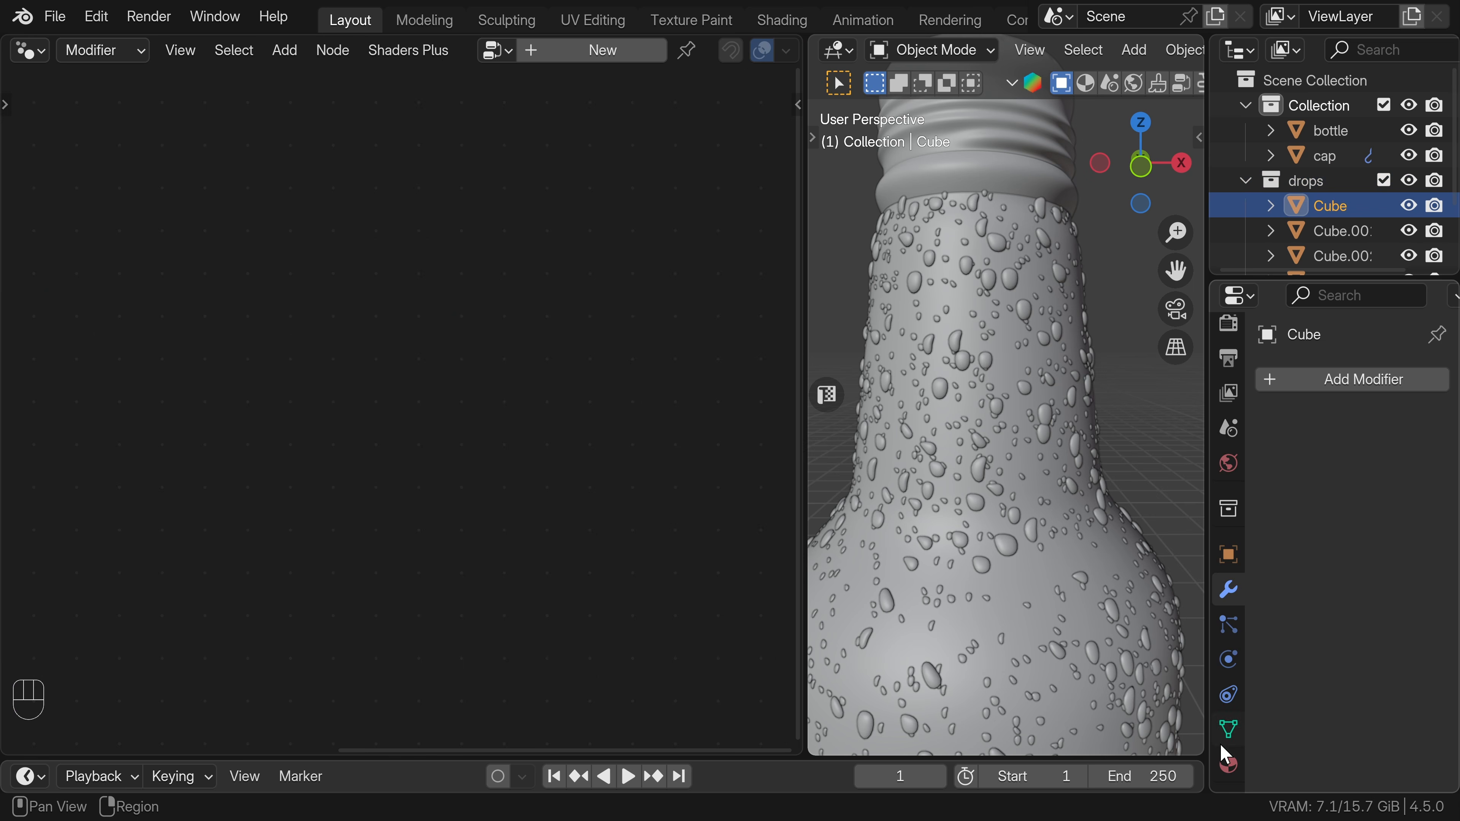
click(1229, 764)
click(1333, 482)
double_click(1324, 385)
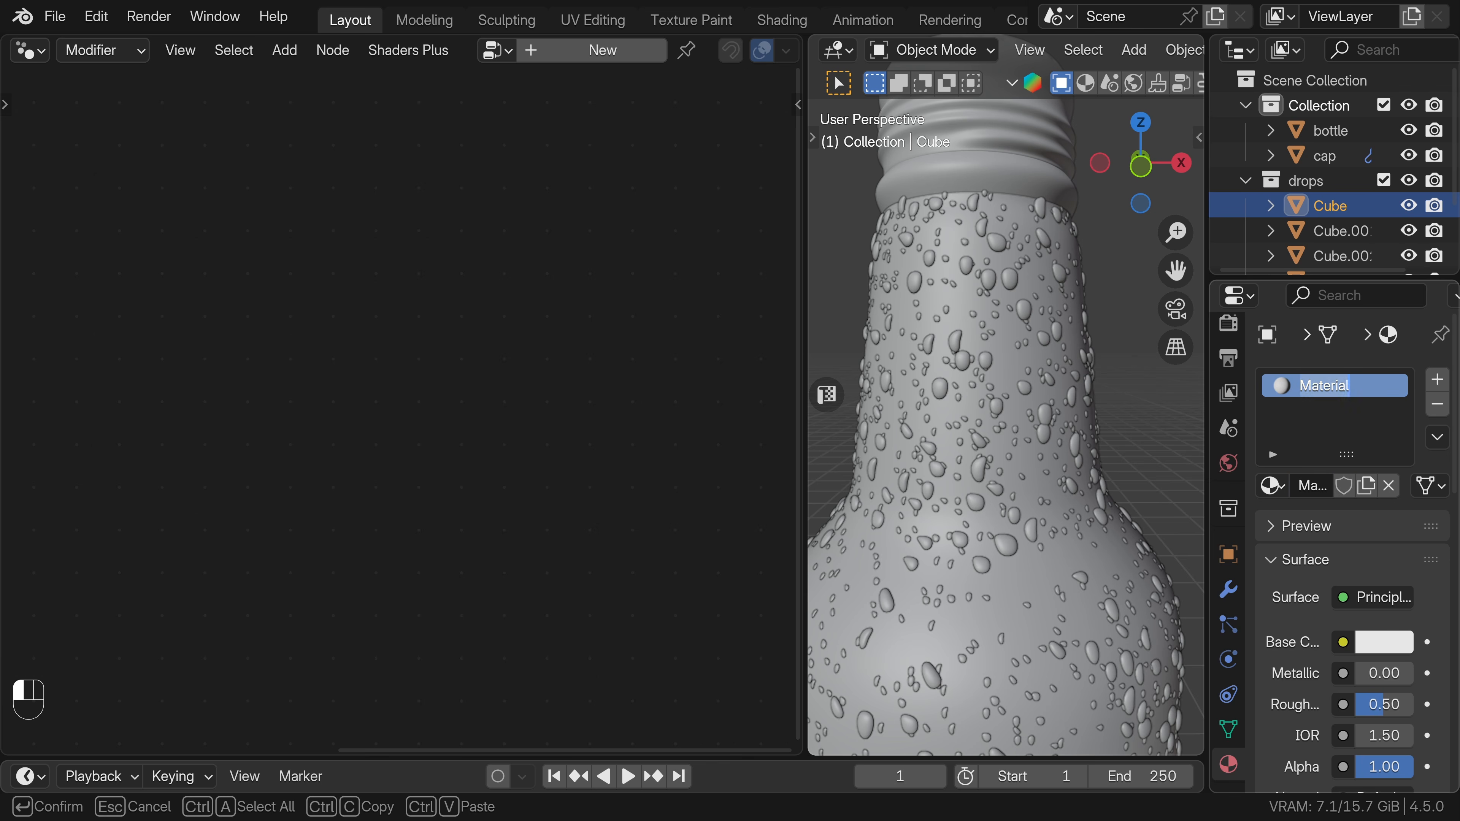
text(drops)
key(Return)
Set the drops material's base color to pure white and its roughness to 0.
click(1385, 643)
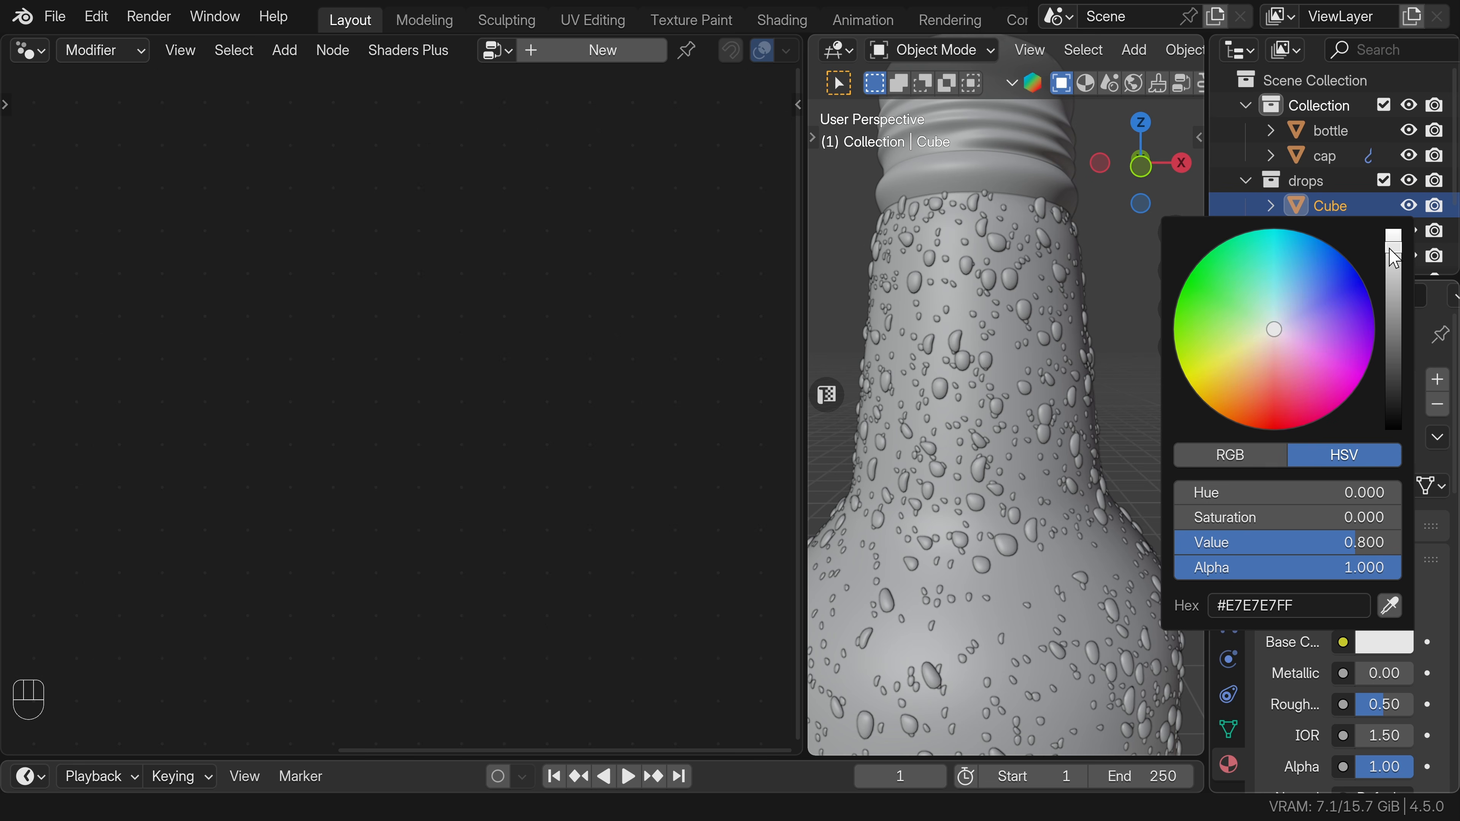
drag(1393, 259, 1386, 233)
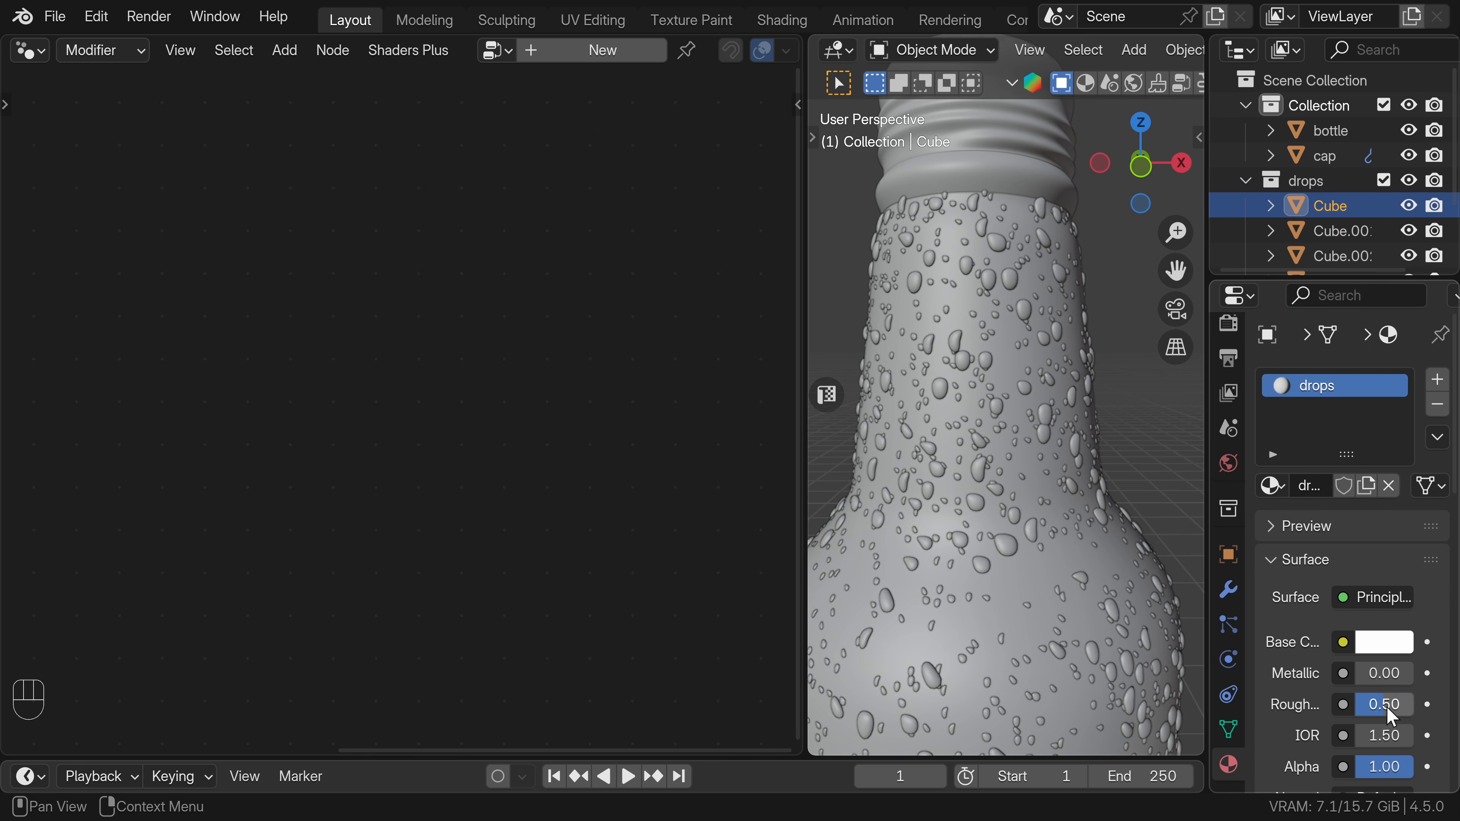
drag(1388, 708, 1355, 699)
Set the drops material's IOR to 1.33 and its transmission weight to 1.
scroll(1357, 699, down, 1)
click(1386, 687)
text(1)
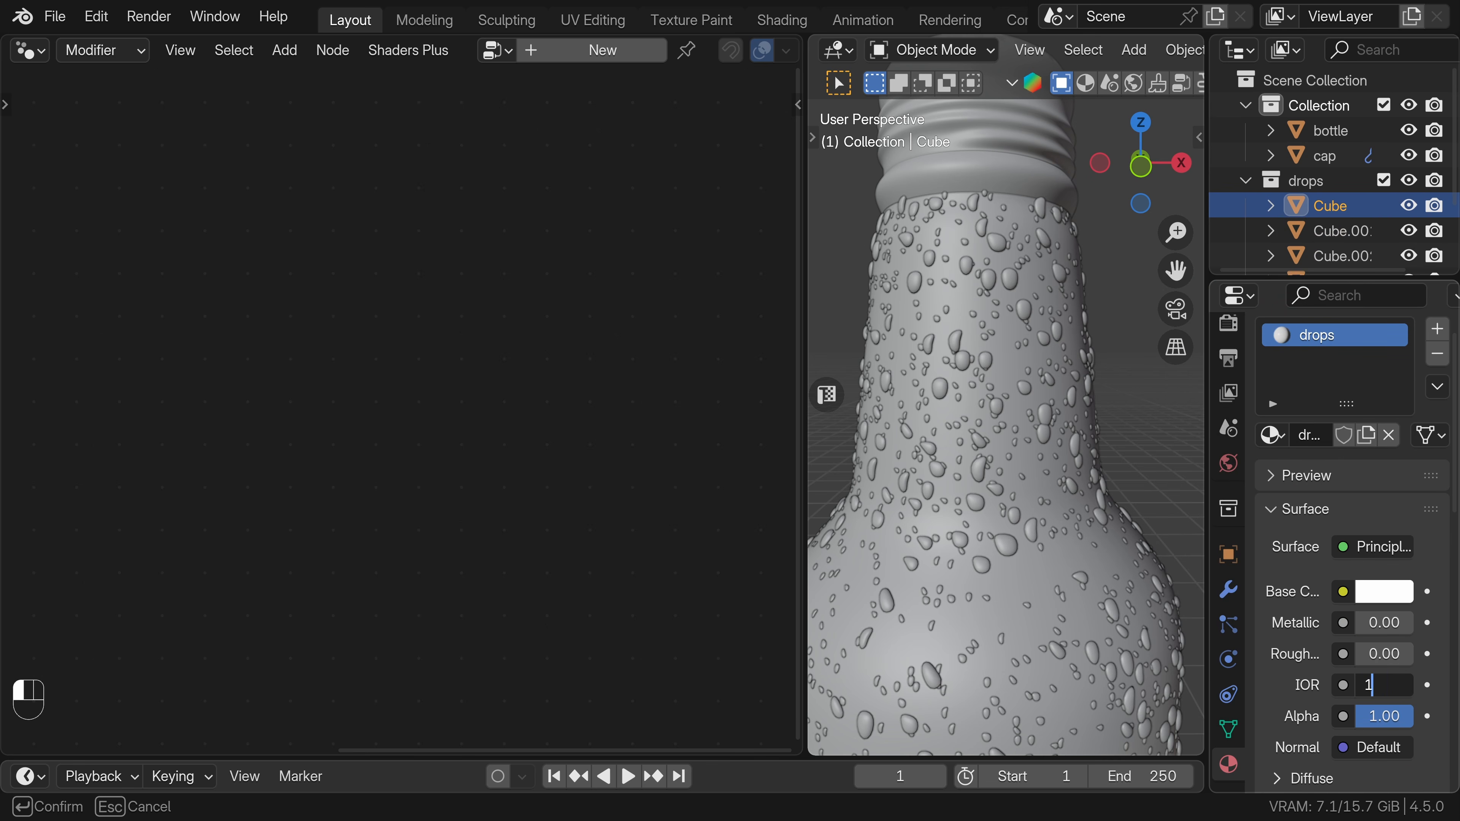
text(.33)
key(Return)
scroll(1362, 679, down, 5)
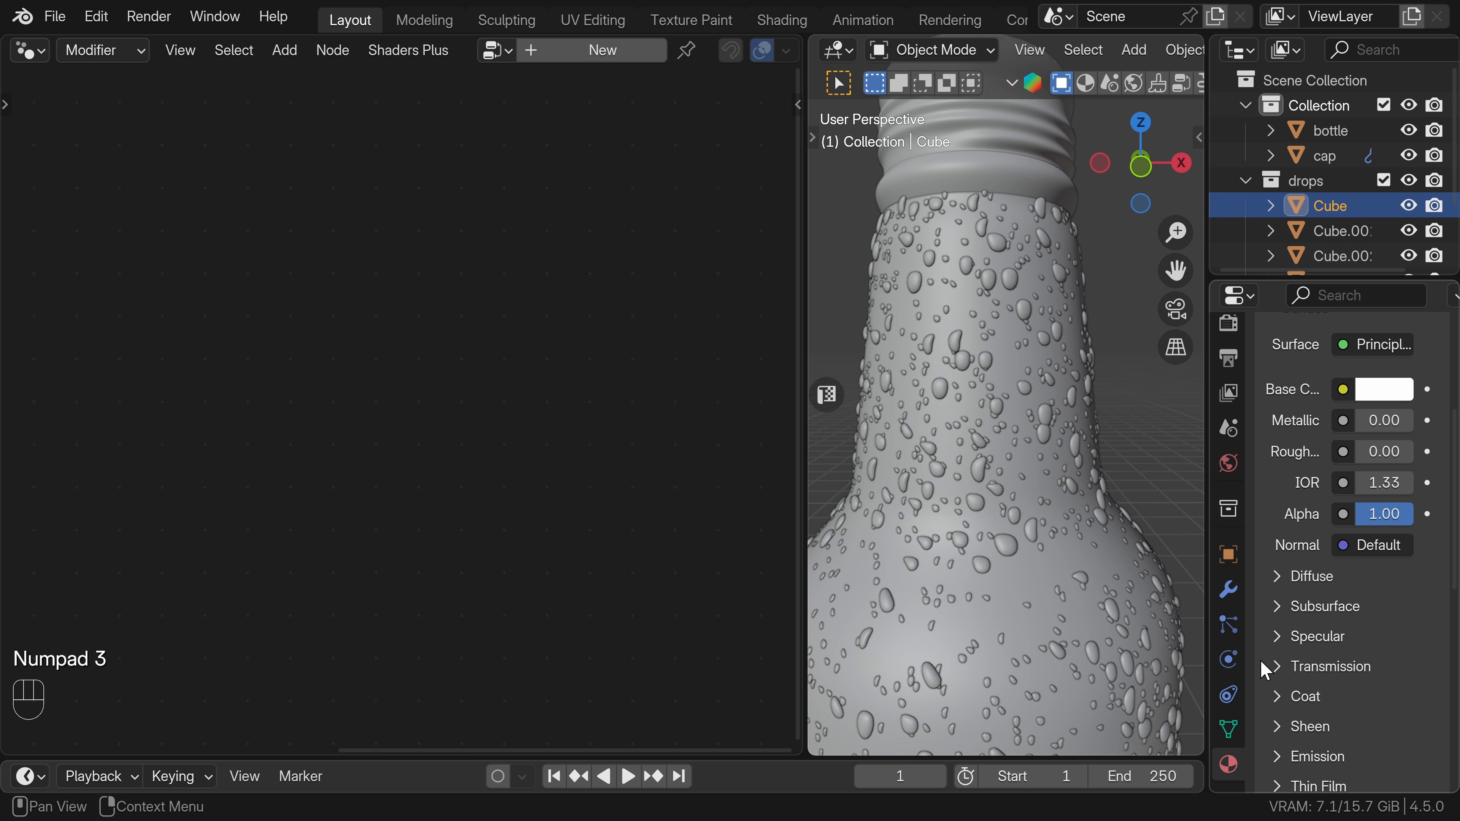
click(1267, 669)
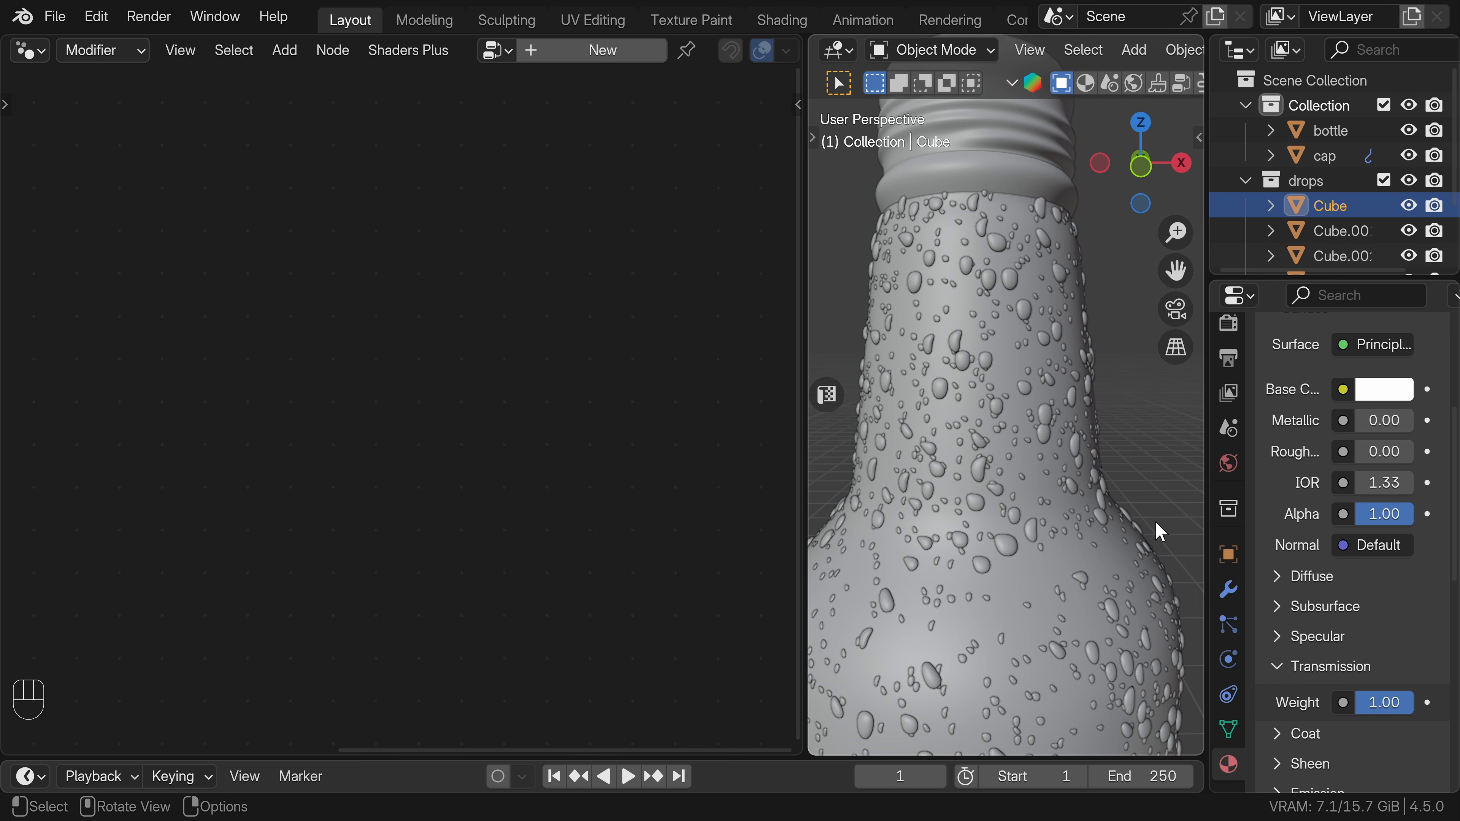
Switch the viewport to rendered shading to show the bottle and drops with their materials.
key(z)
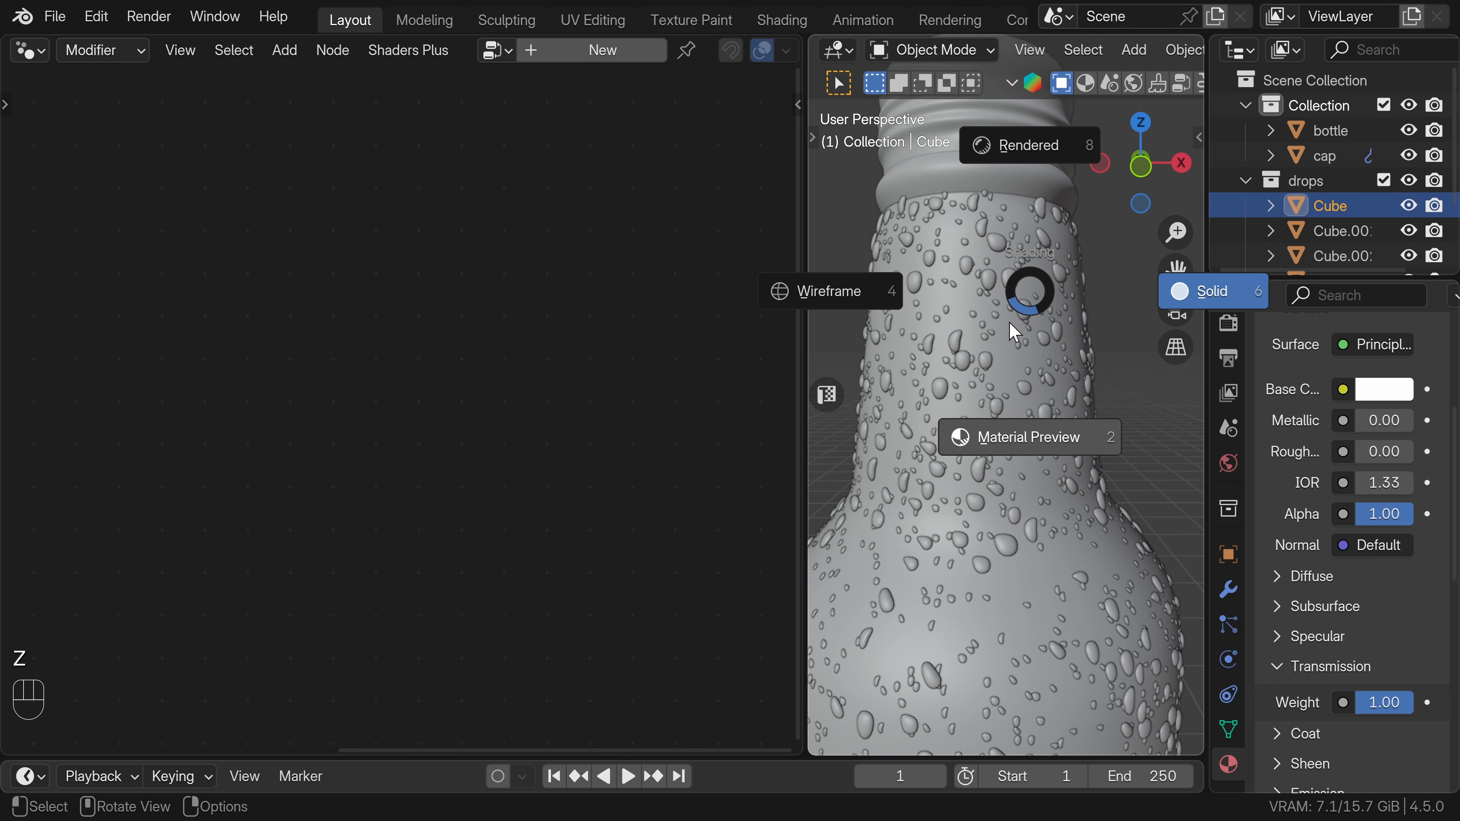
click(1017, 146)
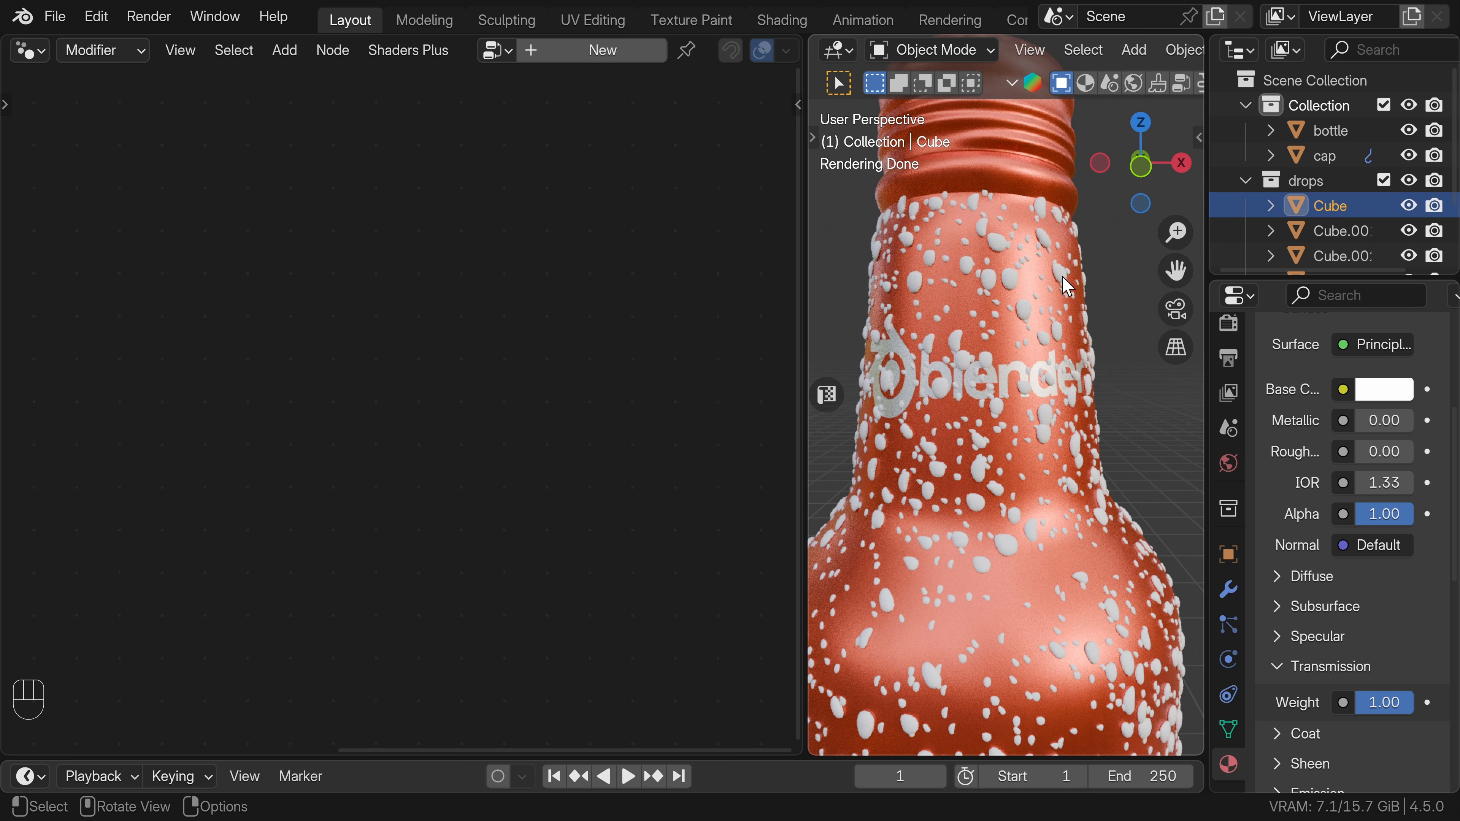
scroll(1228, 346, up, 2)
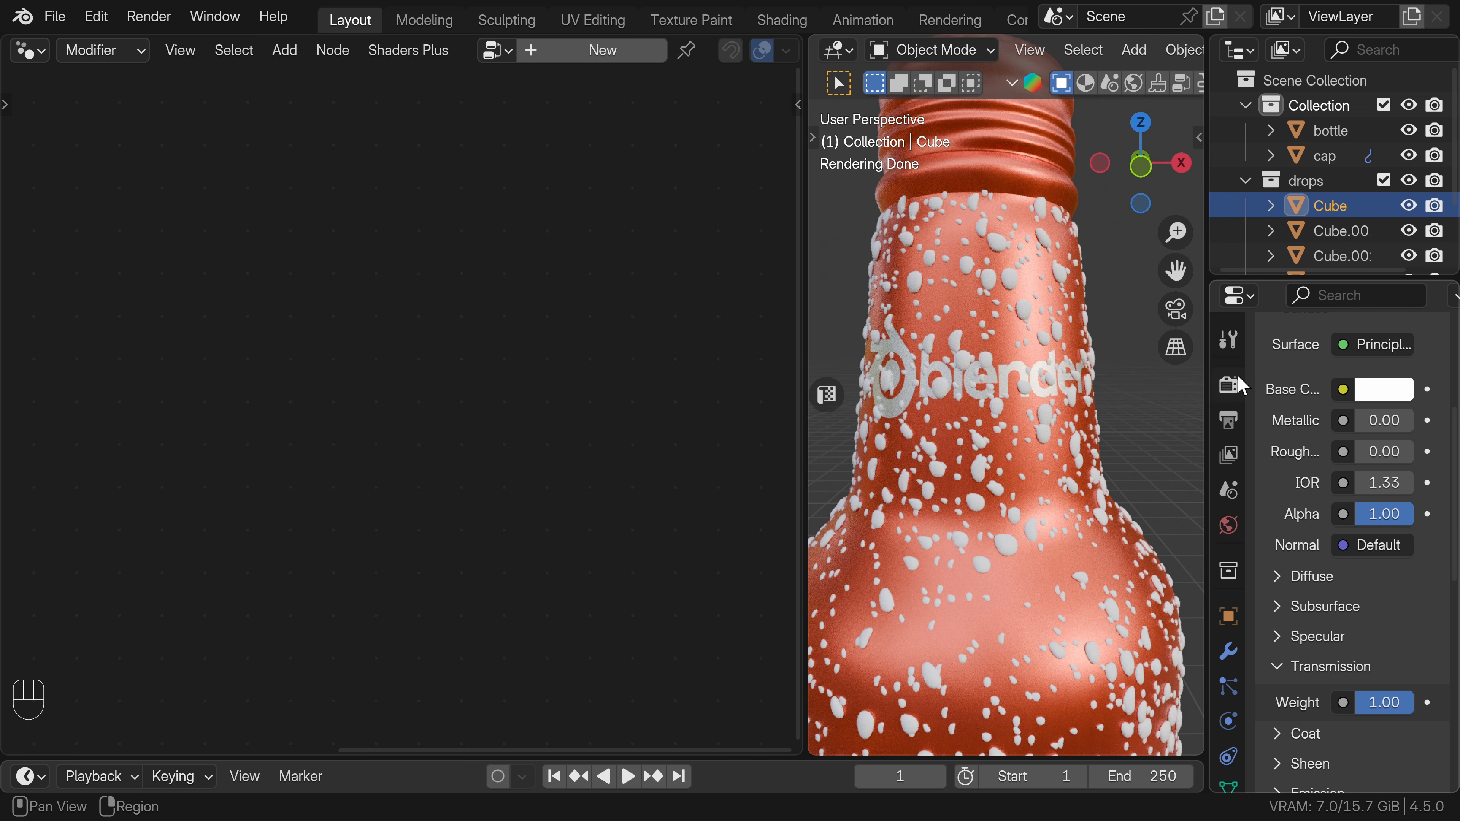
Enable denoising for the viewport in the Cycles sampling settings.
click(1230, 388)
scroll(1356, 403, up, 8)
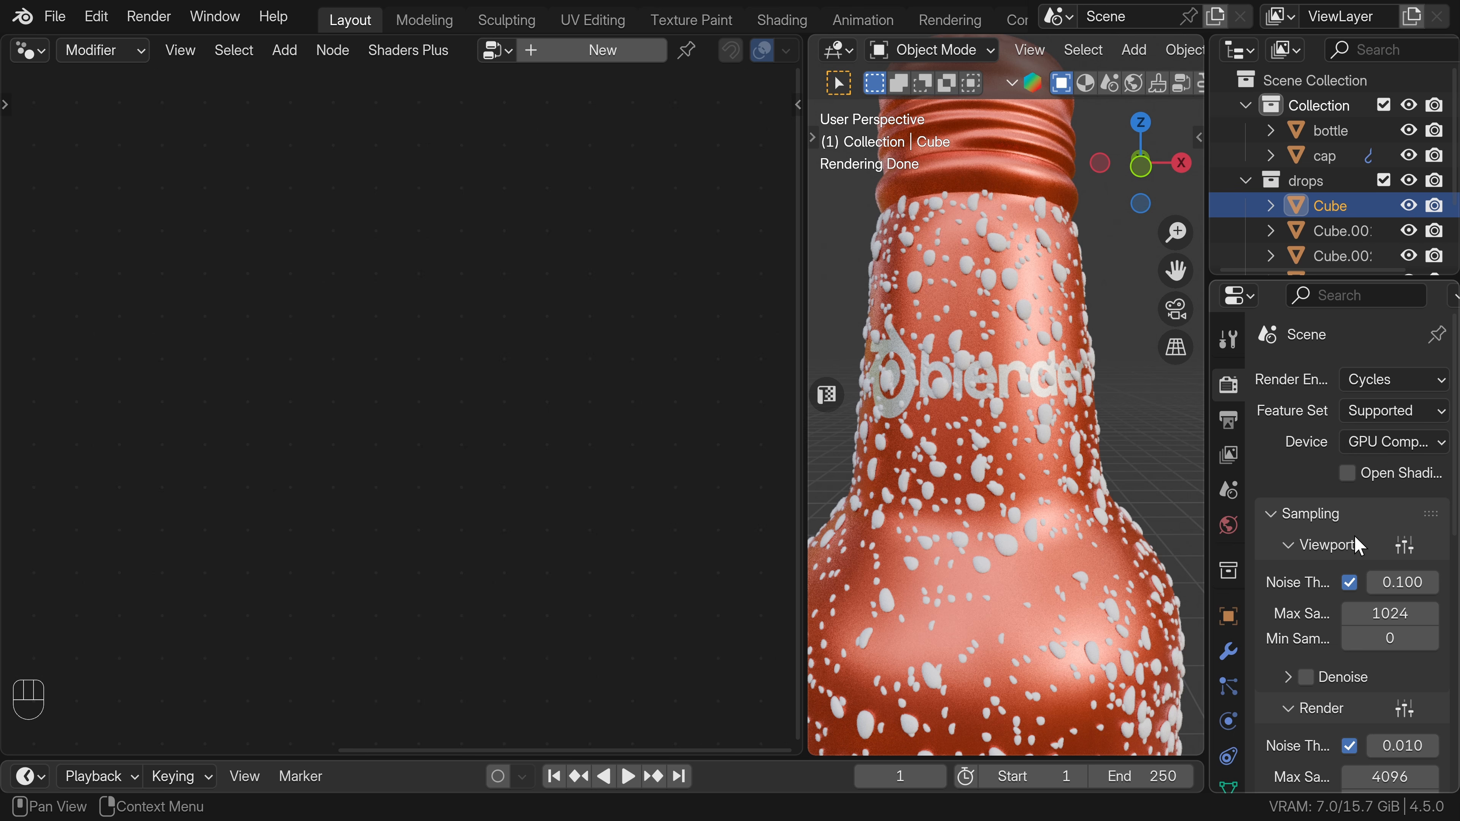
scroll(1362, 556, down, 5)
click(1307, 526)
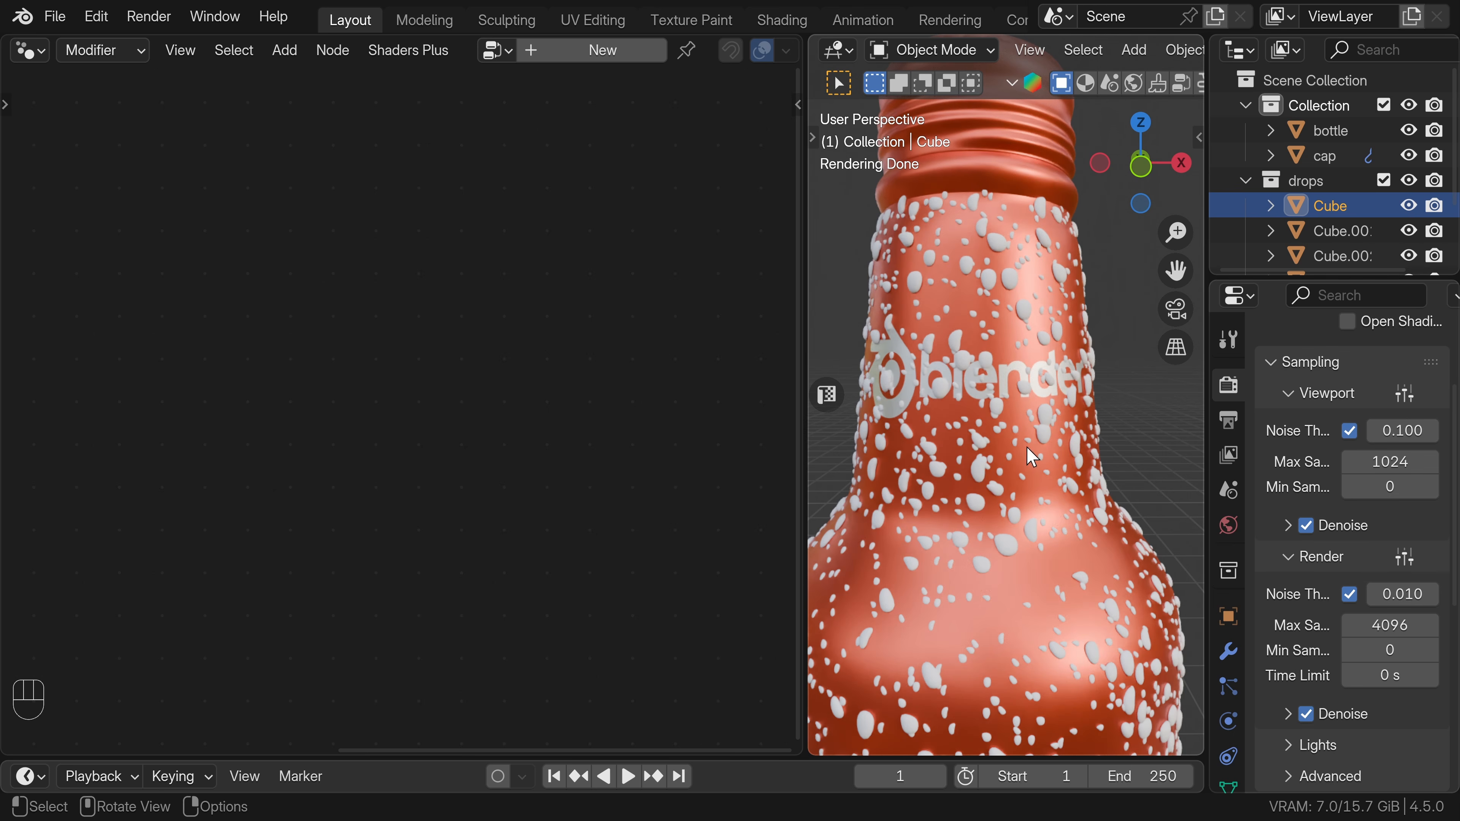
Assign the drops material to the Set Material node of the bottle's geometry nodes and inspect the drops up close.
click(1019, 325)
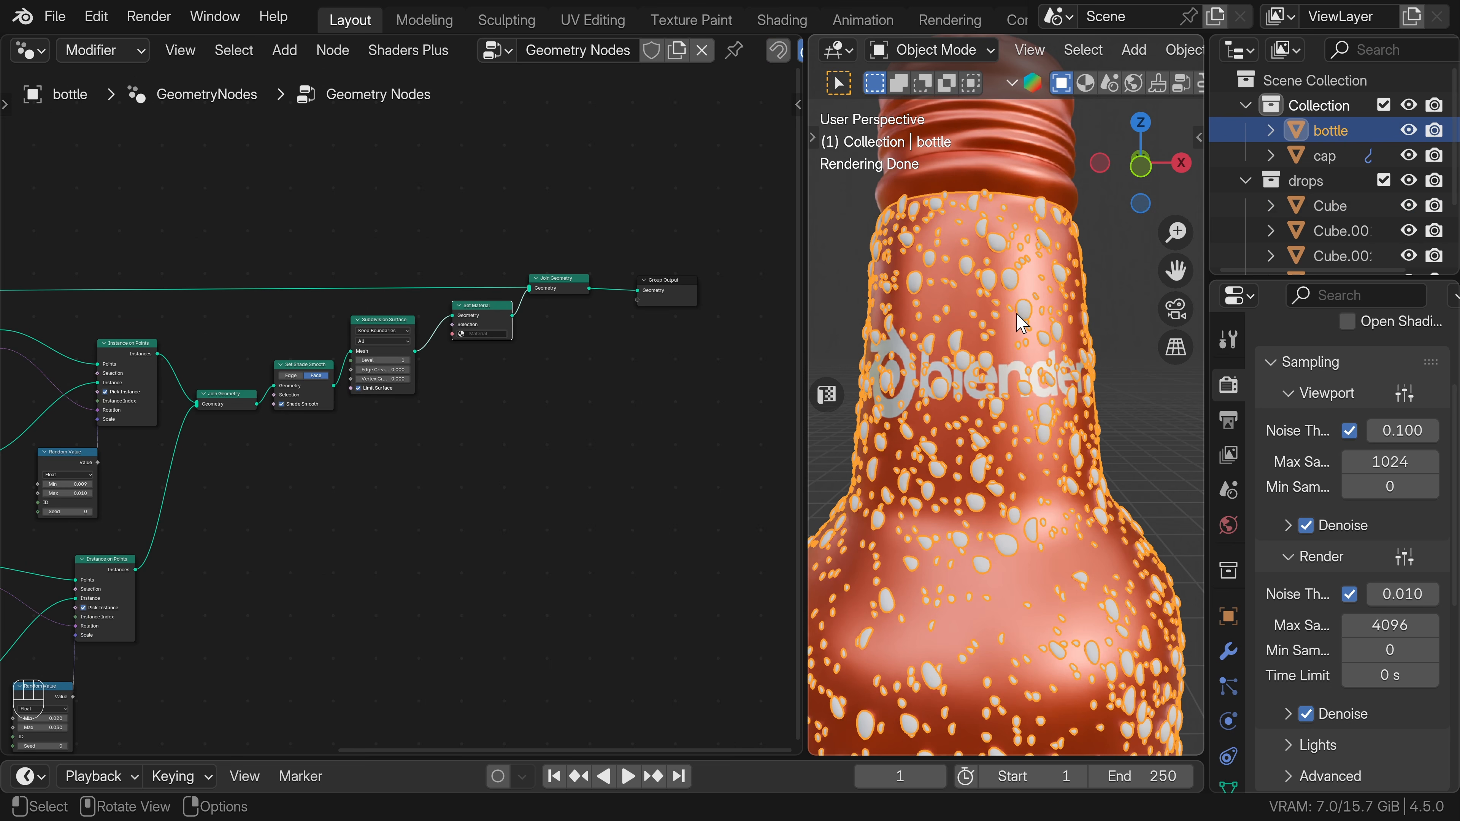
click(485, 334)
click(478, 366)
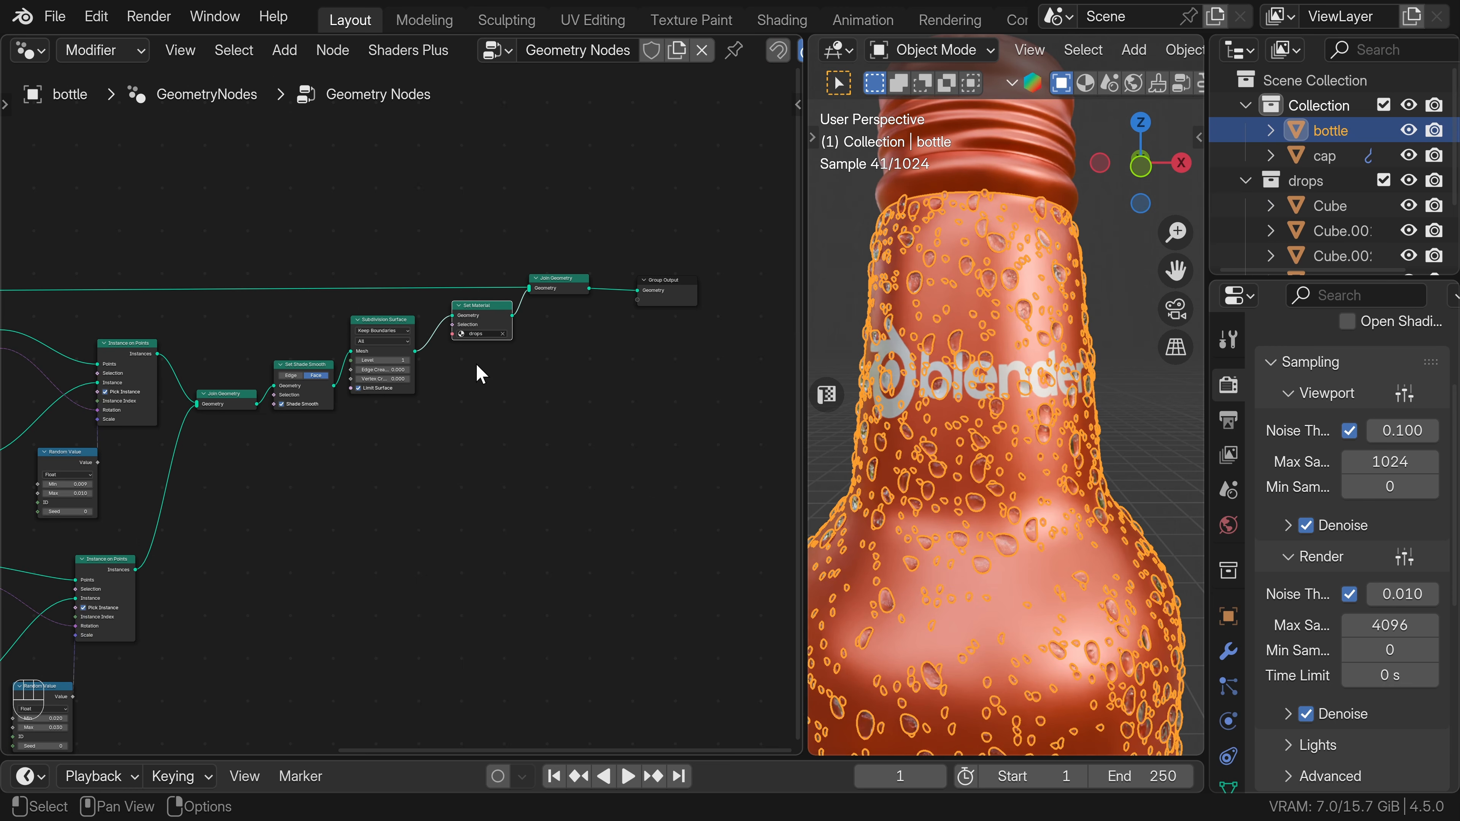
click(1115, 331)
ctrl+middle_drag(1112, 334, 1069, 368)
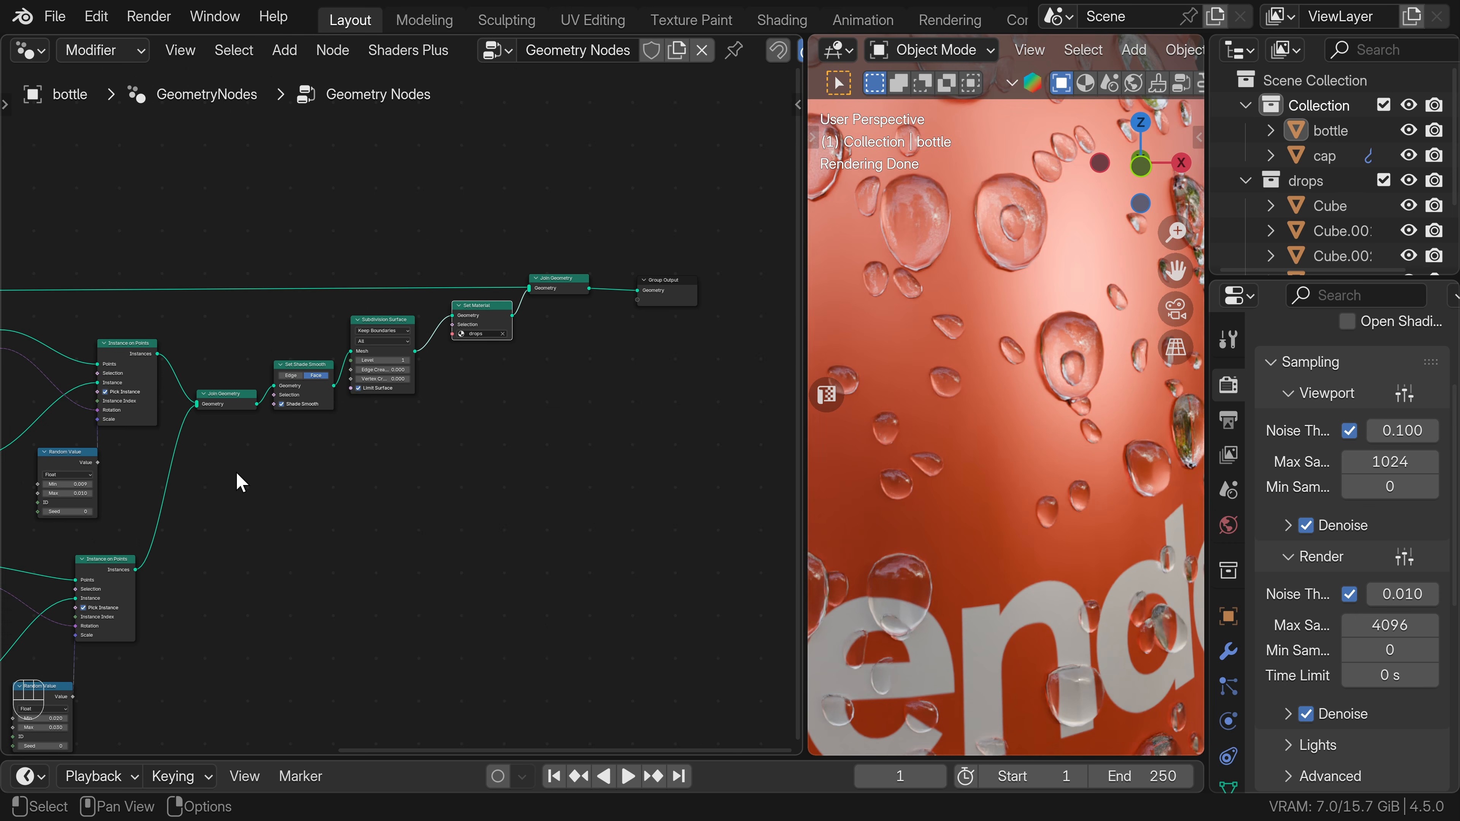
Insert a Delete Geometry node between the small drops' Instance on Points and Join Geometry, with its domain set to Instance.
scroll(231, 484, down, 2)
middle_drag(225, 498, 362, 439)
scroll(365, 437, up, 4)
middle_drag(325, 393, 422, 413)
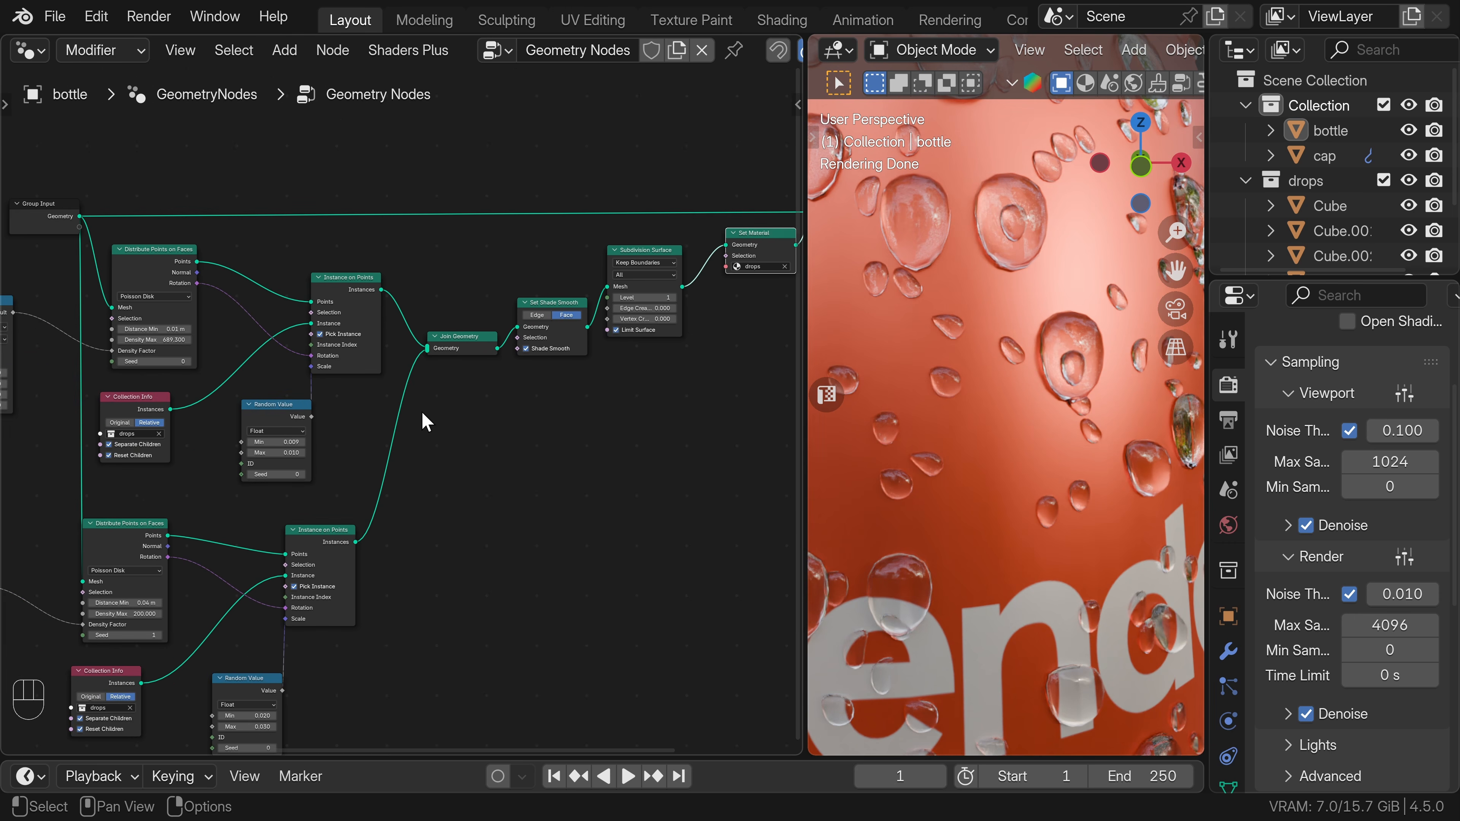
scroll(448, 394, down, 3)
scroll(544, 427, up, 1)
middle_drag(545, 427, 479, 521)
drag(325, 279, 754, 488)
drag(547, 439, 597, 439)
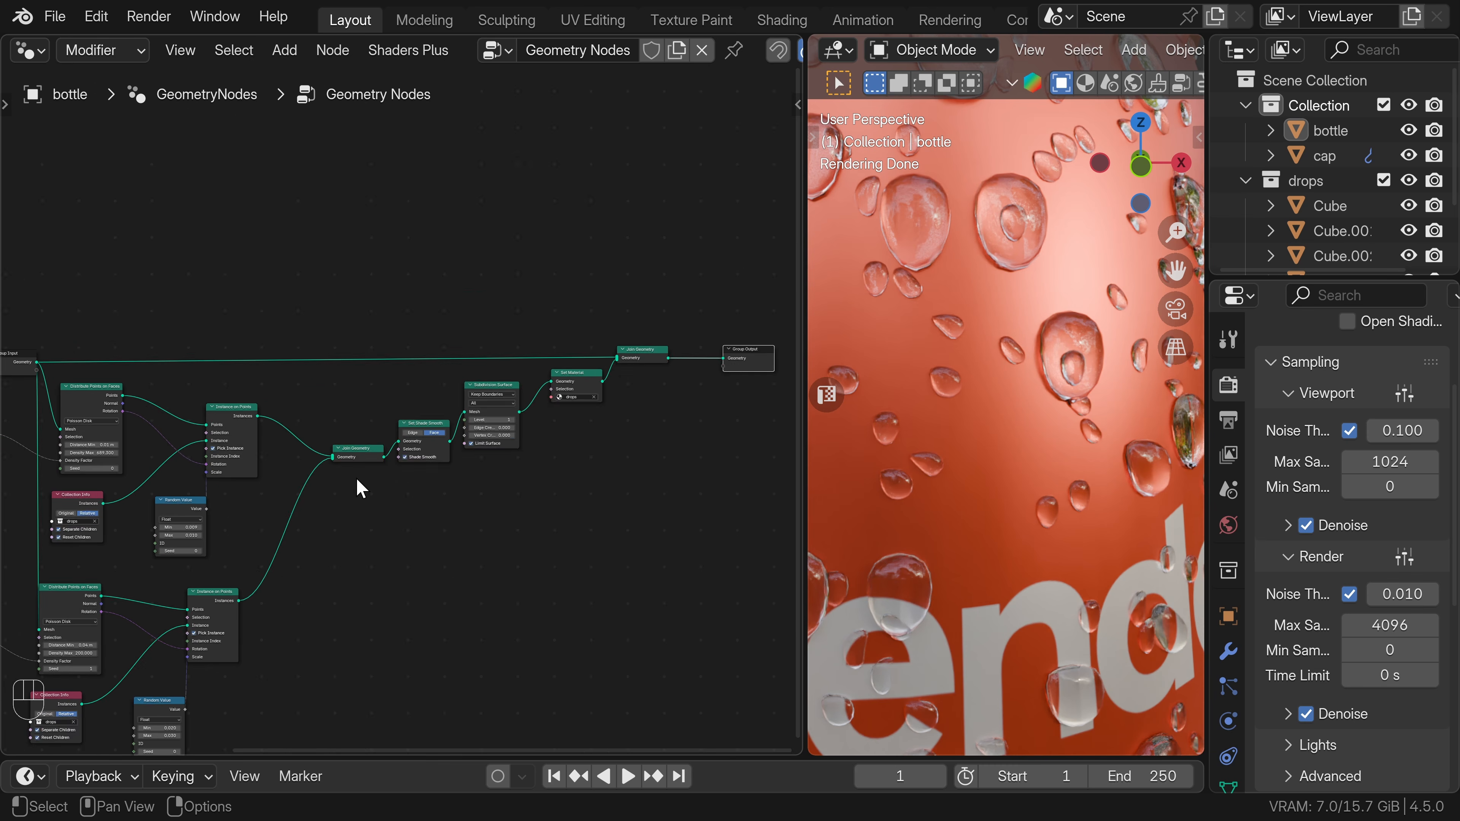
scroll(428, 391, up, 2)
key(shift+a)
text(de)
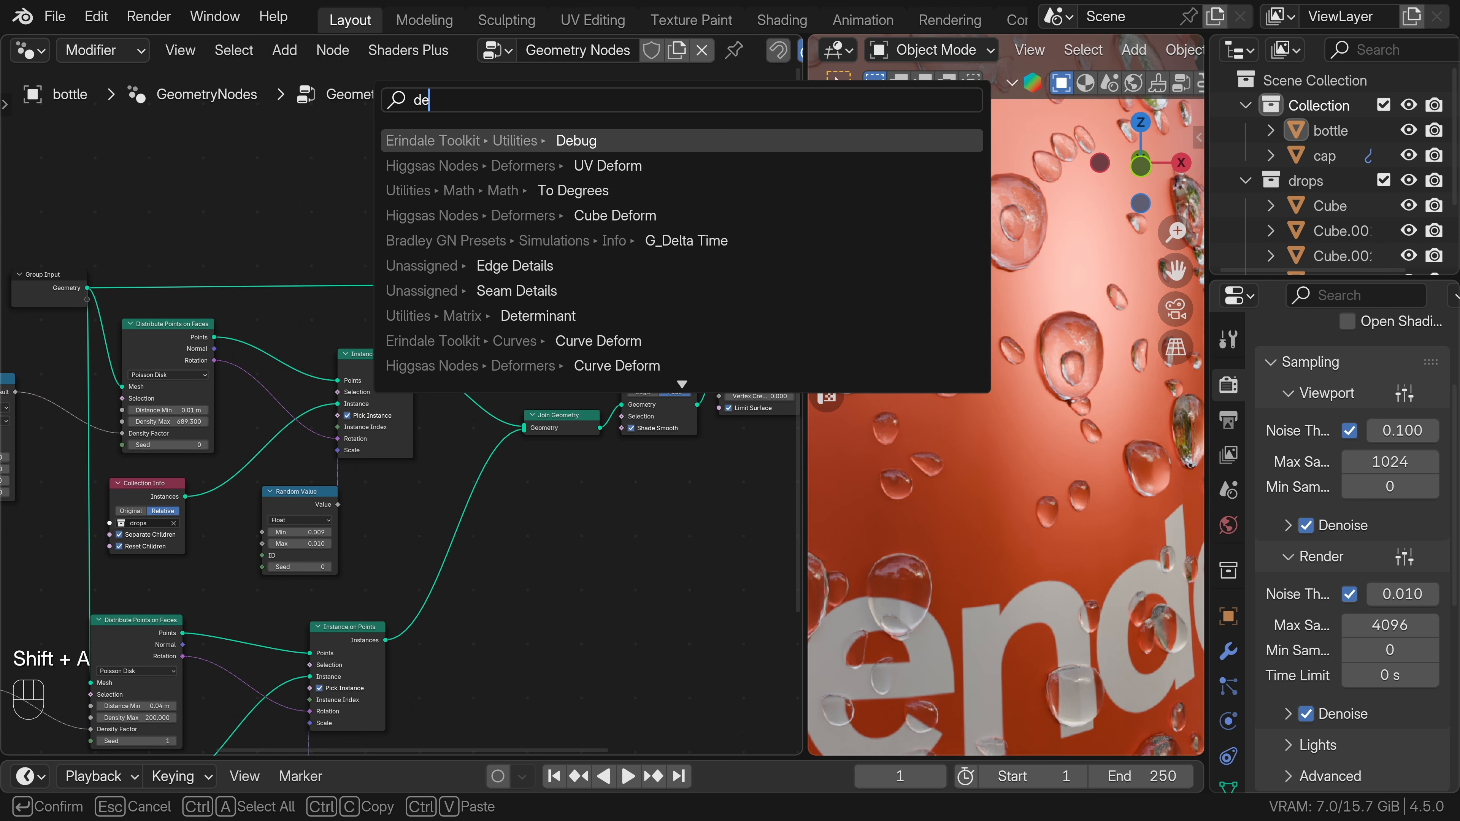
text(le)
key(Return)
click(476, 364)
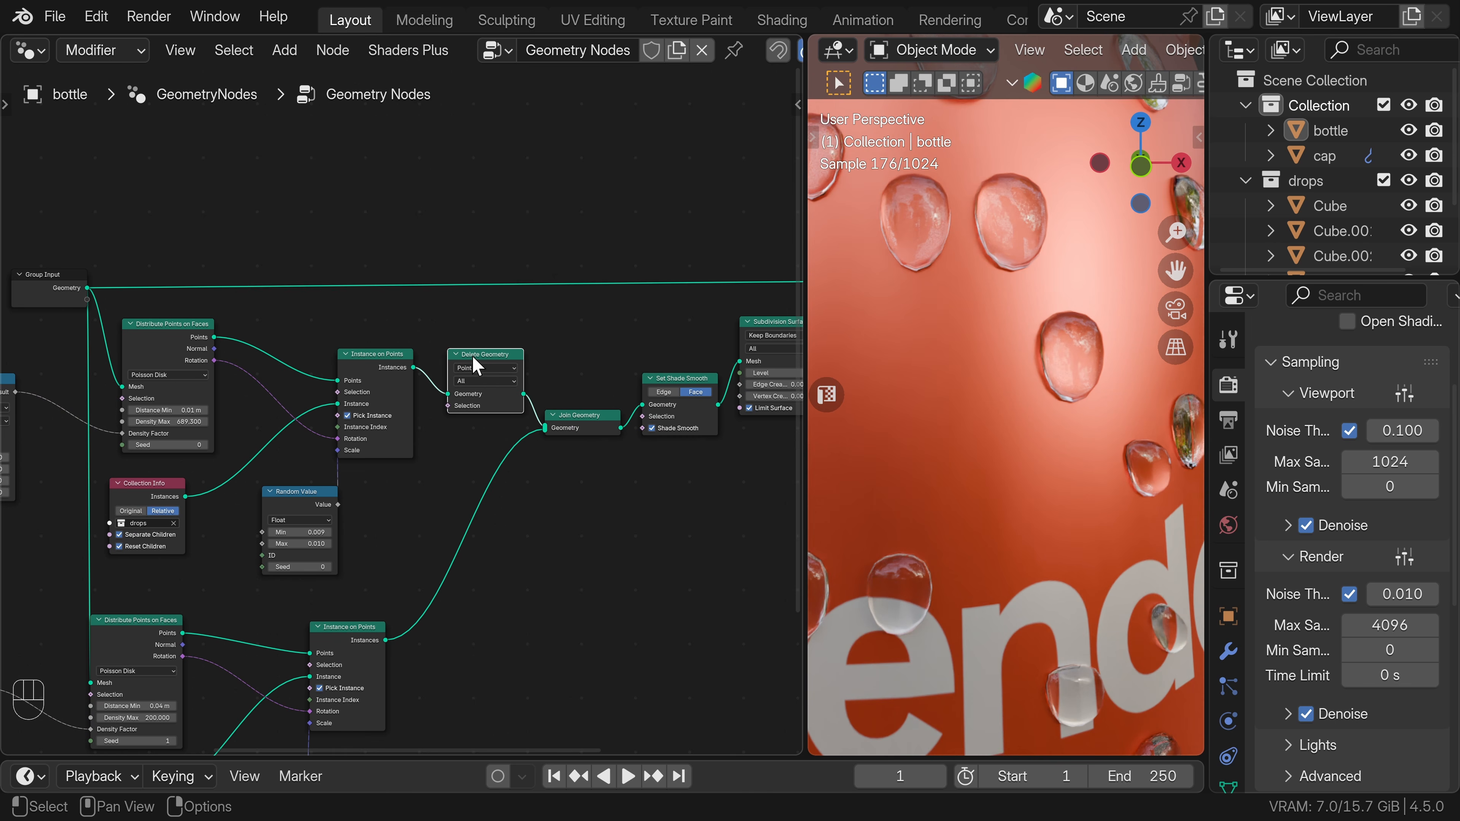
click(485, 368)
click(478, 441)
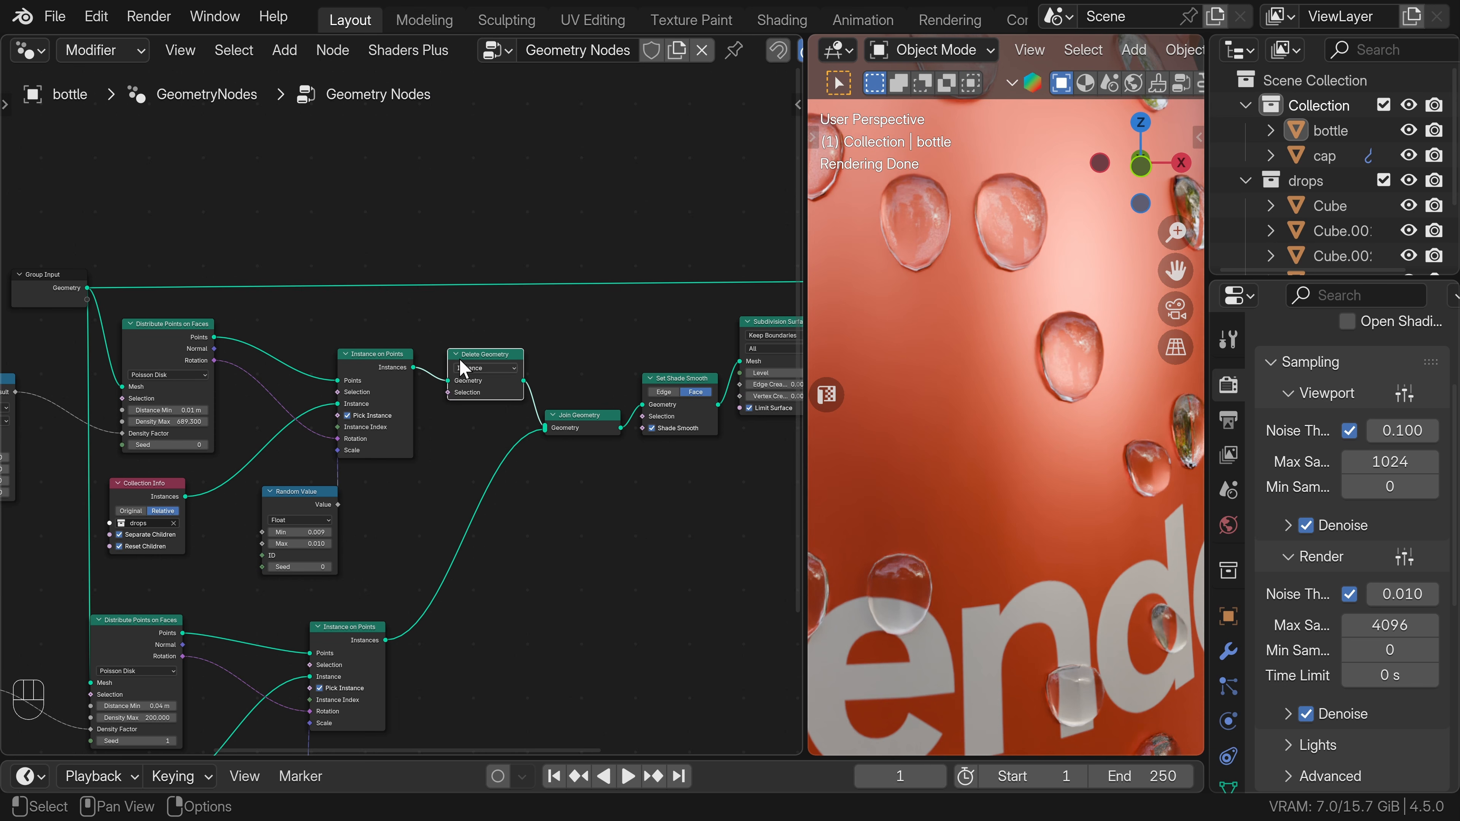
Branch a Realize Instances node off the Instances output of the big drops' Instance on Points node.
middle_drag(462, 574, 471, 424)
scroll(406, 495, down, 1)
drag(395, 492, 492, 547)
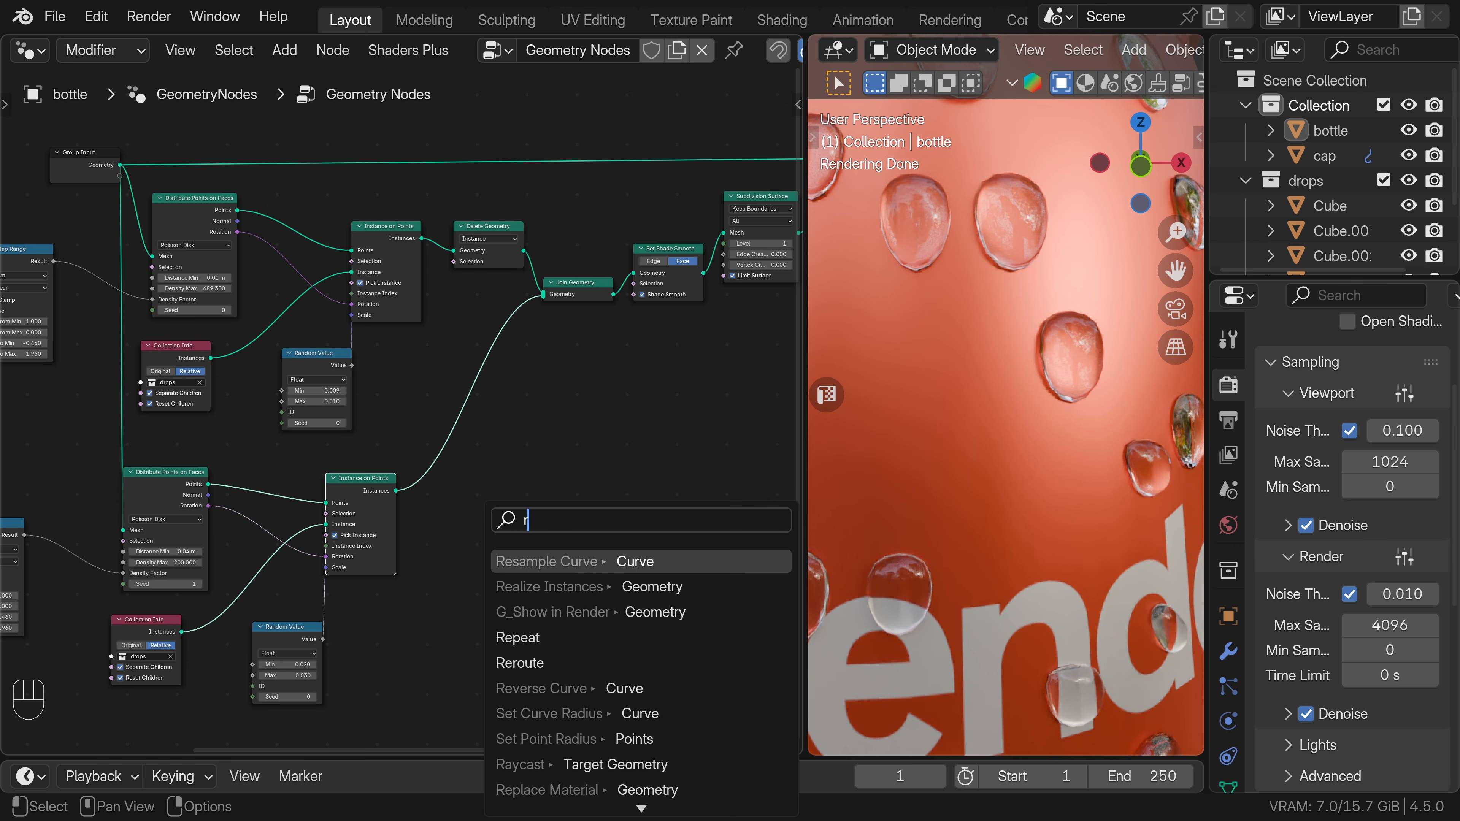
text(rea)
key(Return)
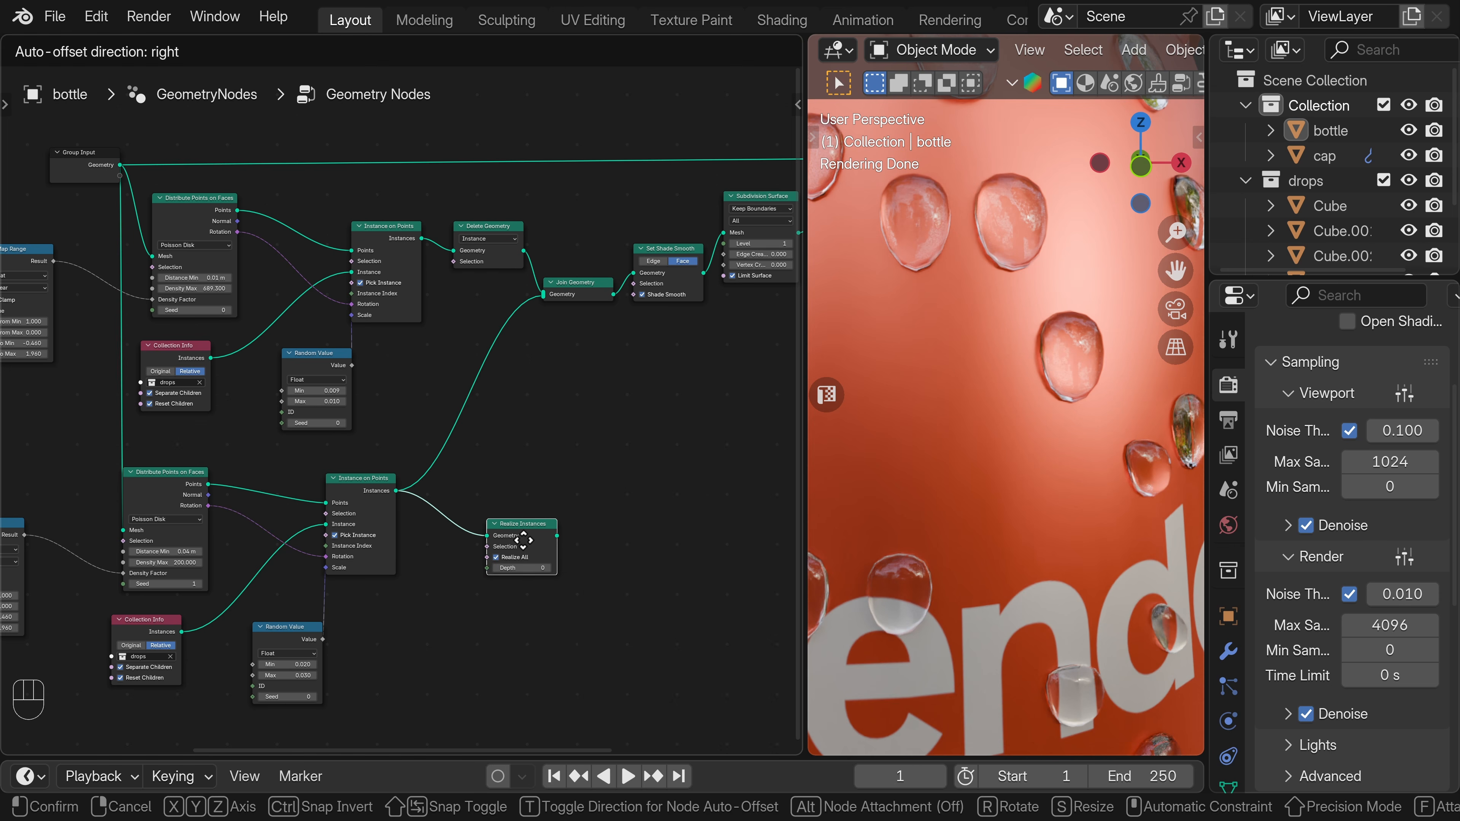
click(526, 542)
Feed the realized big drops into a new Geometry Proximity node.
drag(547, 530, 610, 520)
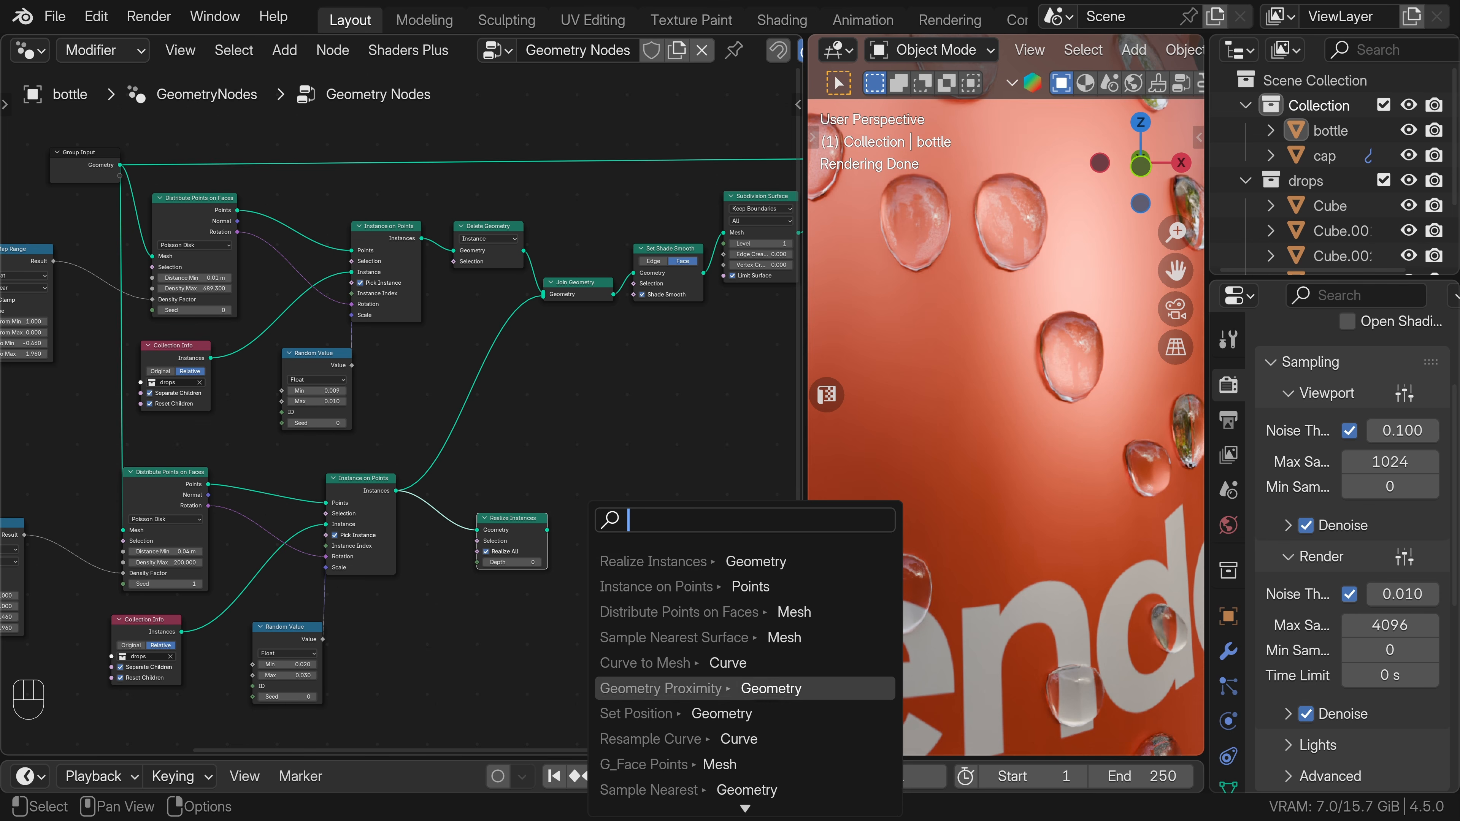
click(652, 687)
click(632, 674)
middle_drag(667, 589, 563, 600)
Add a Less Than compare node driven by the Geometry Proximity node's Distance output.
drag(535, 545, 593, 533)
text(le)
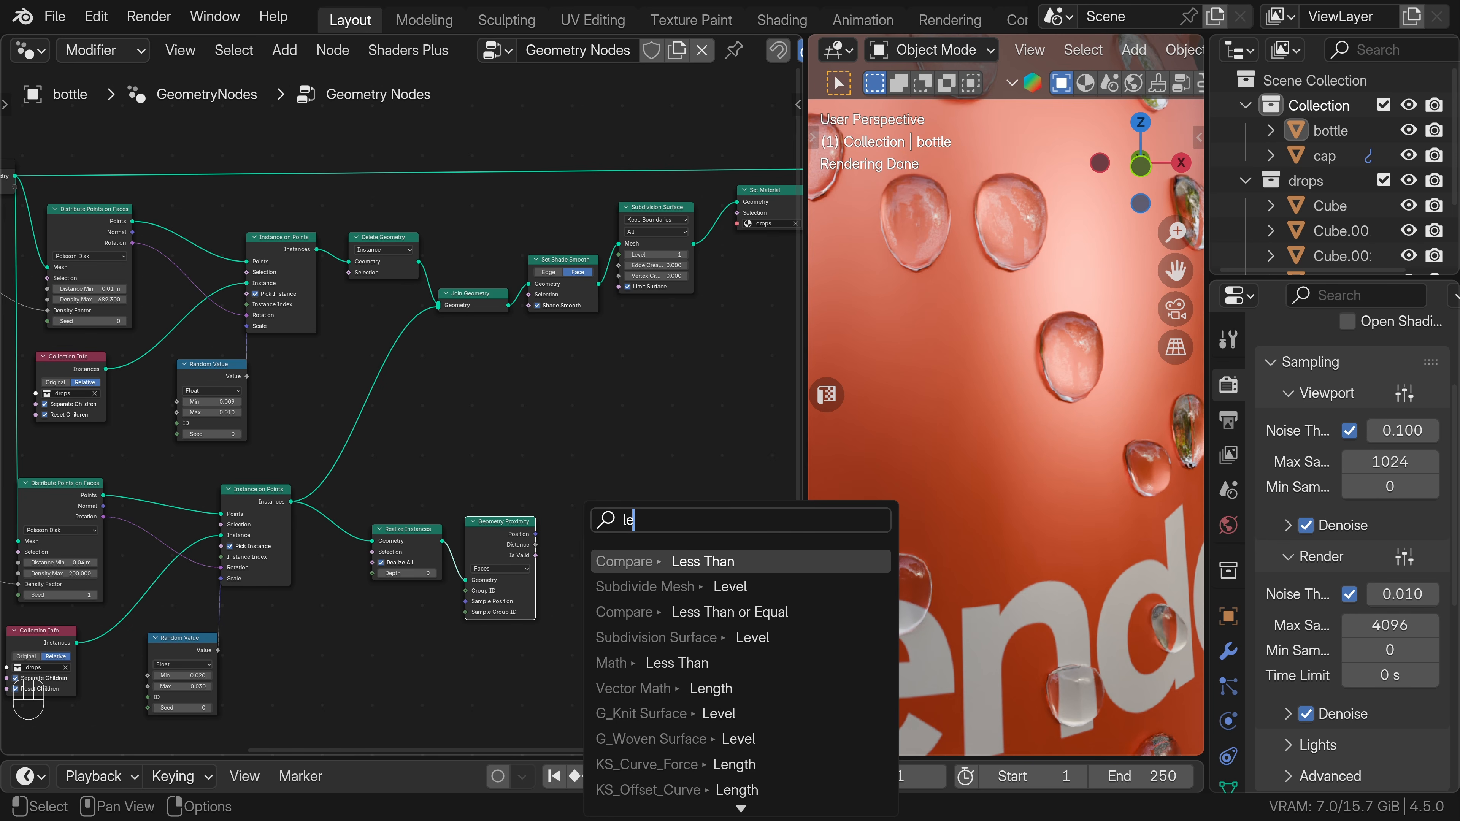
key(Return)
click(615, 531)
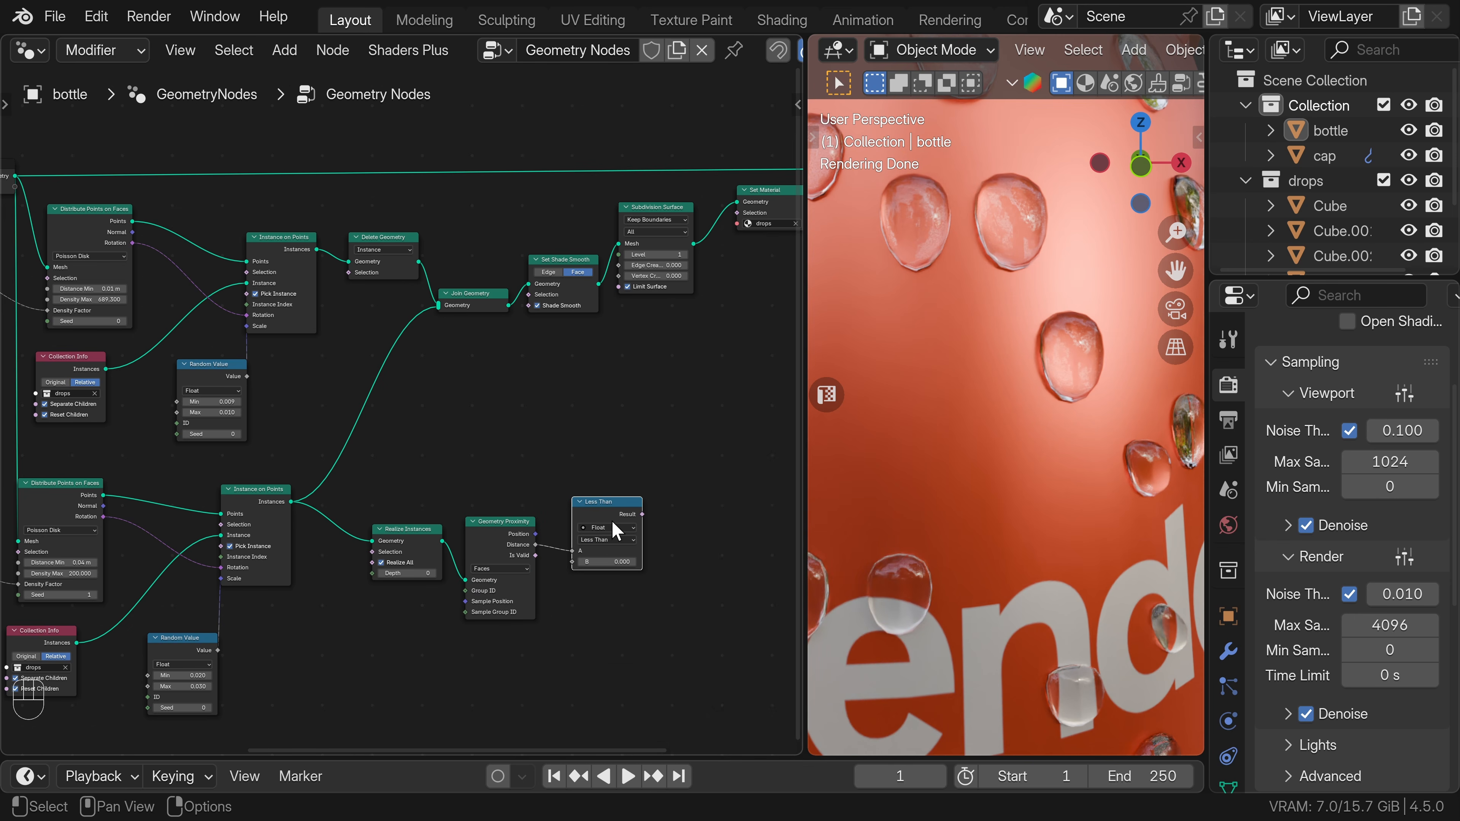
Connect the Less Than result to the Delete Geometry selection and set the comparison's B value to 0.001.
drag(643, 514, 349, 273)
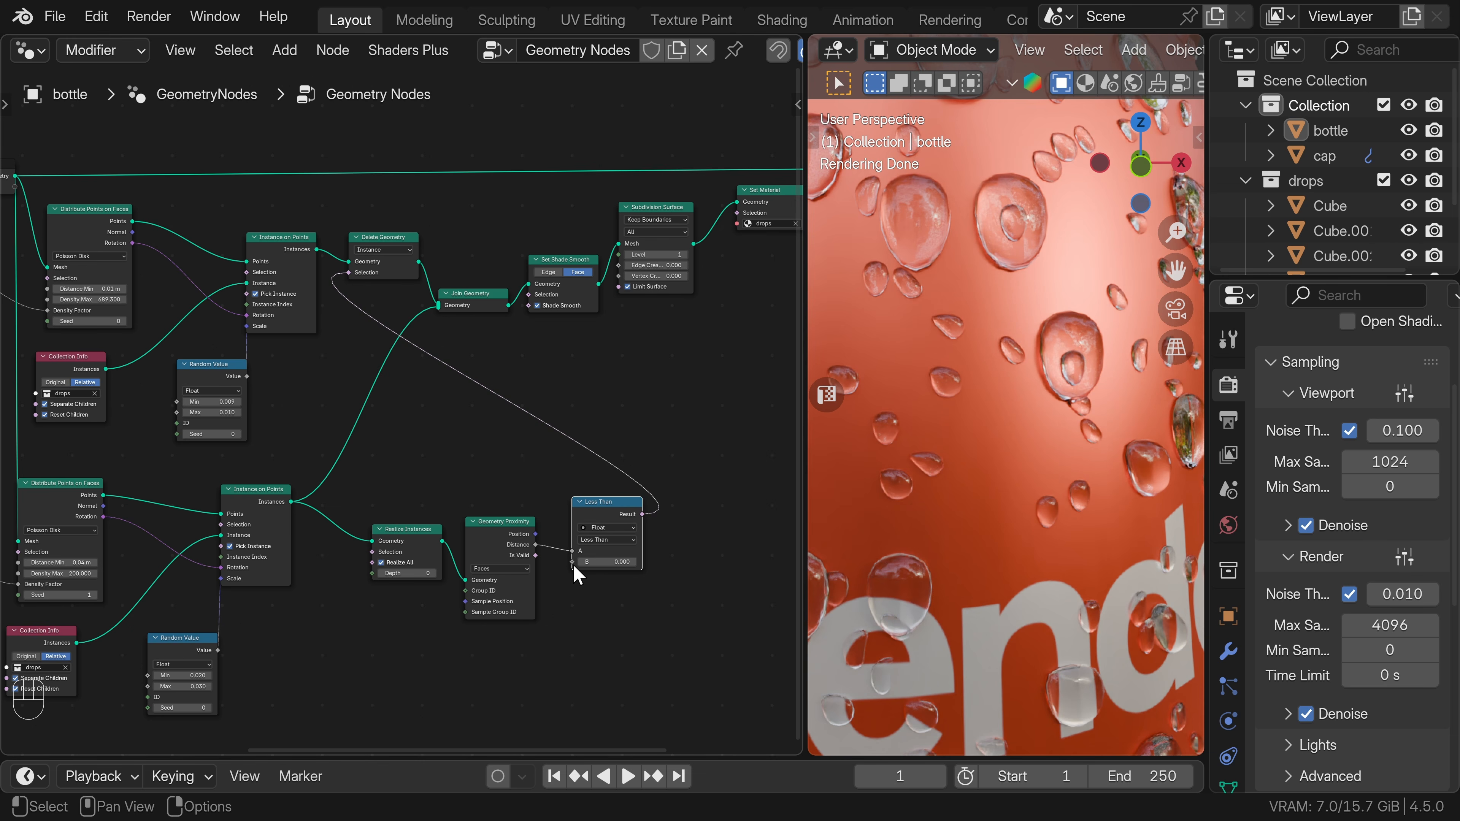
drag(601, 562, 601, 562)
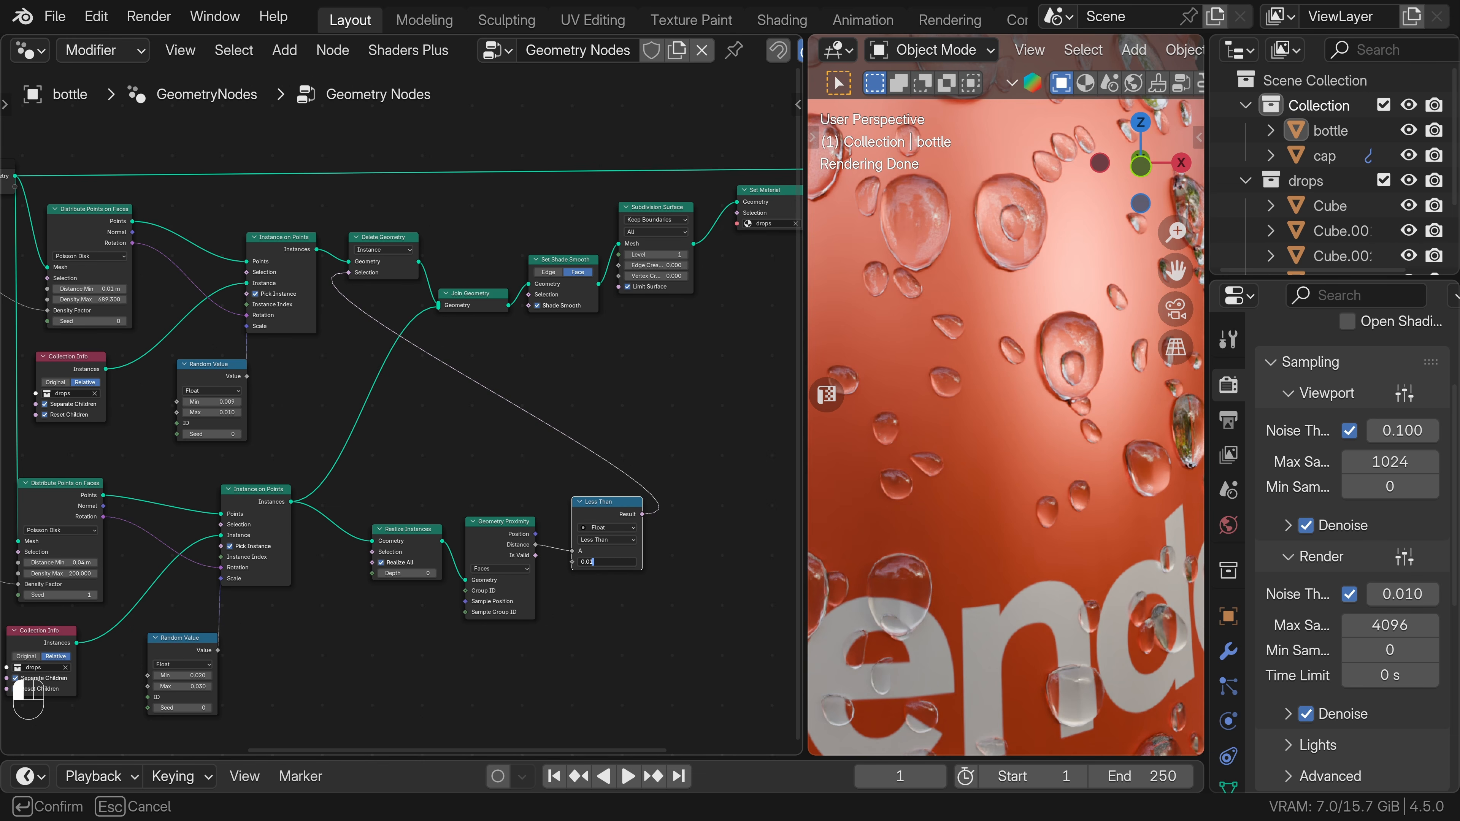
key(ctrl+a)
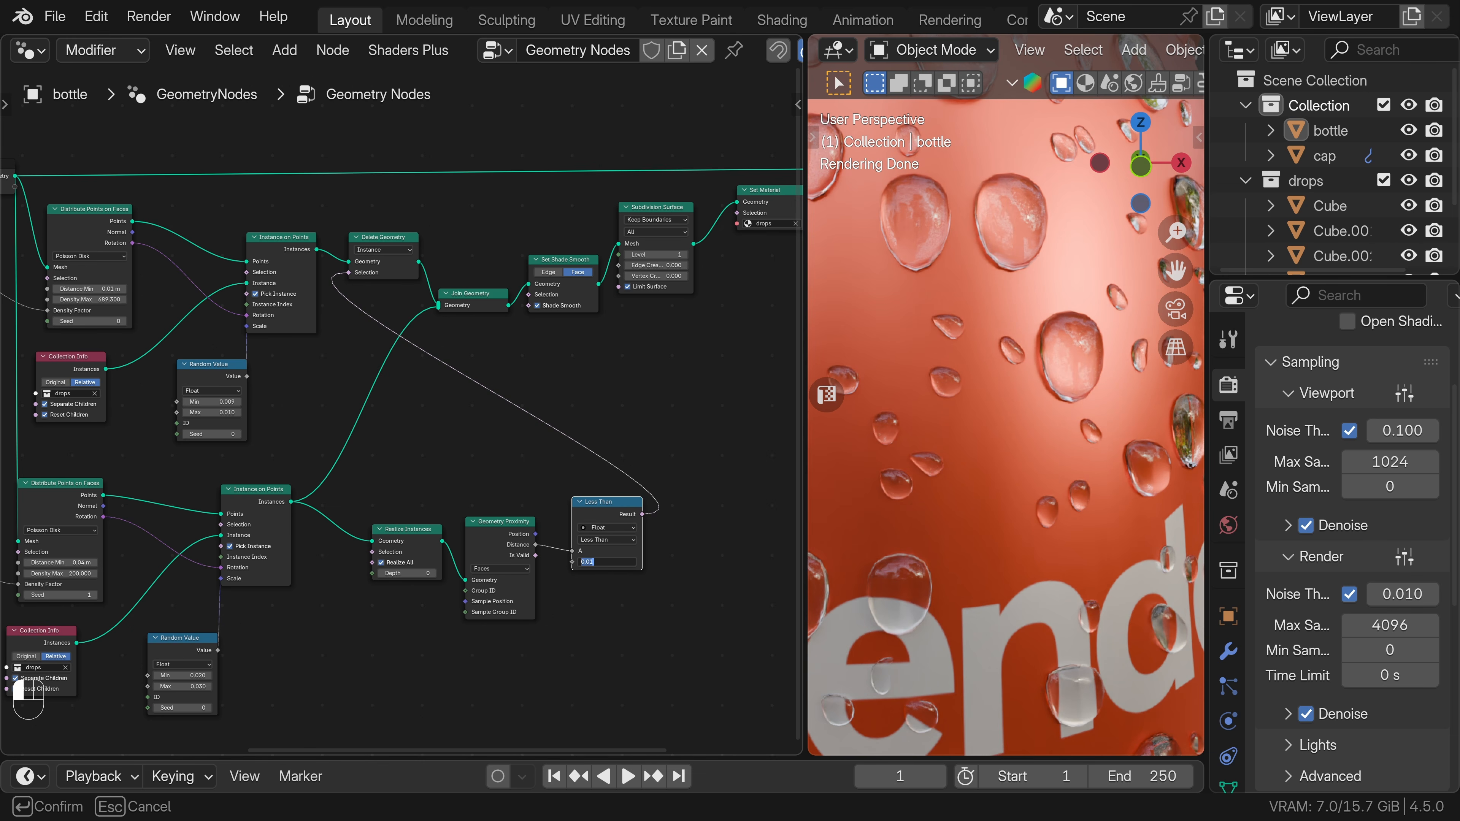
key(Return)
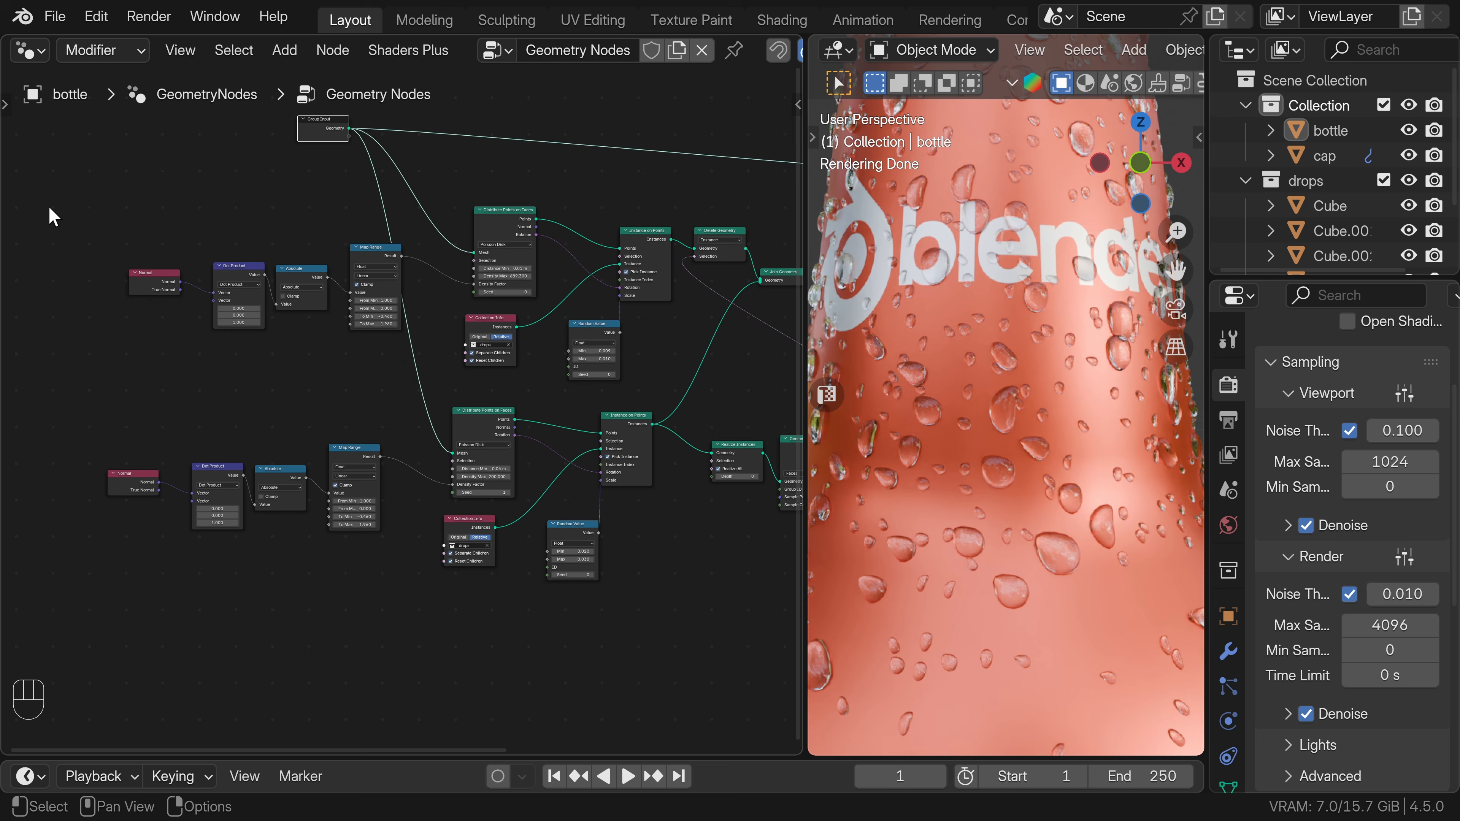
Group the upper distribution nodes in a frame labelled "small drops".
drag(49, 212, 662, 366)
key(ctrl+j)
key(F2)
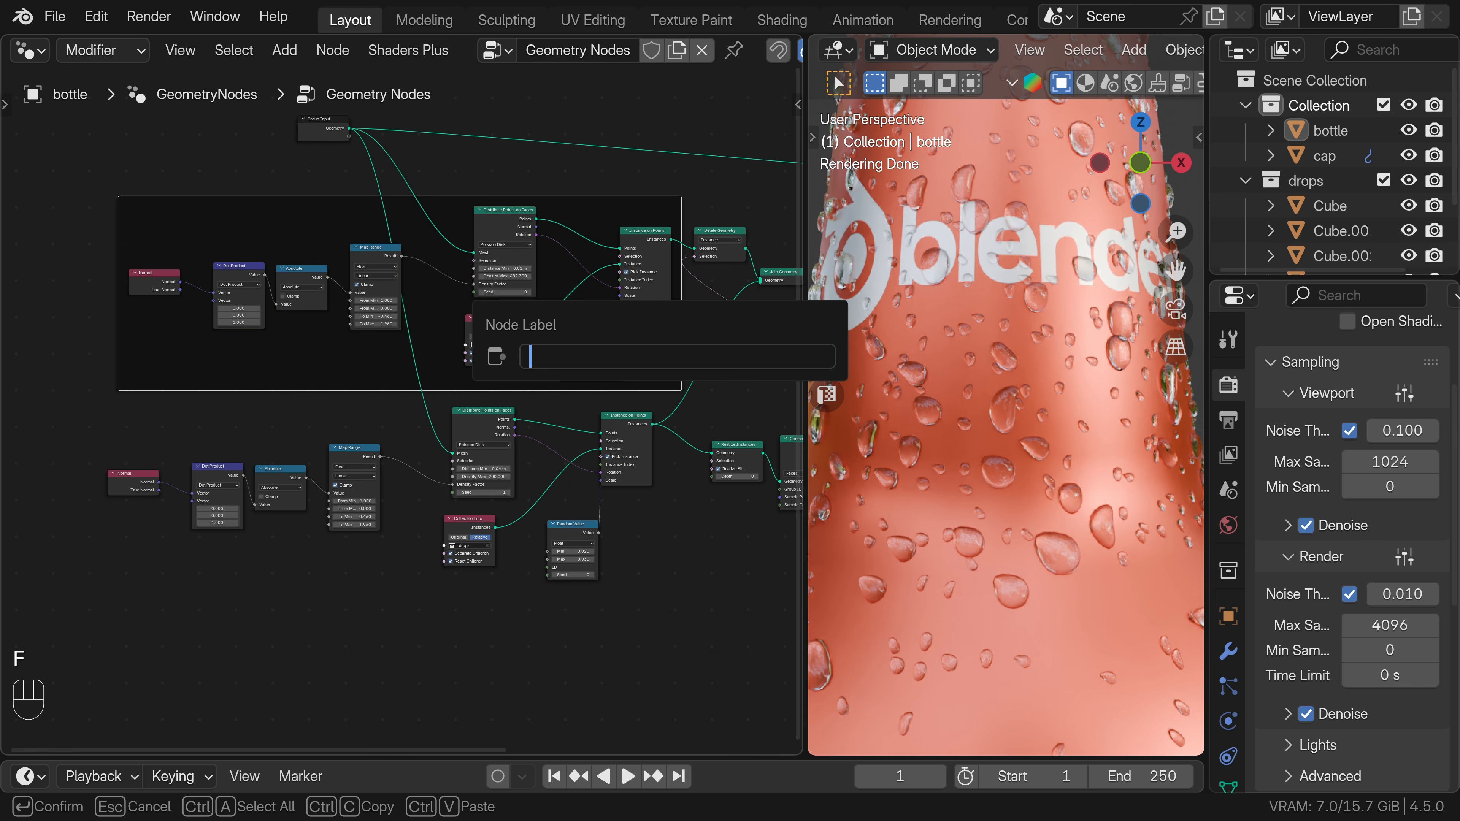
text(small drops)
key(Return)
Group the lower distribution nodes in a frame labelled "big drops".
drag(137, 430, 663, 628)
key(ctrl+j)
key(F2)
key(Return)
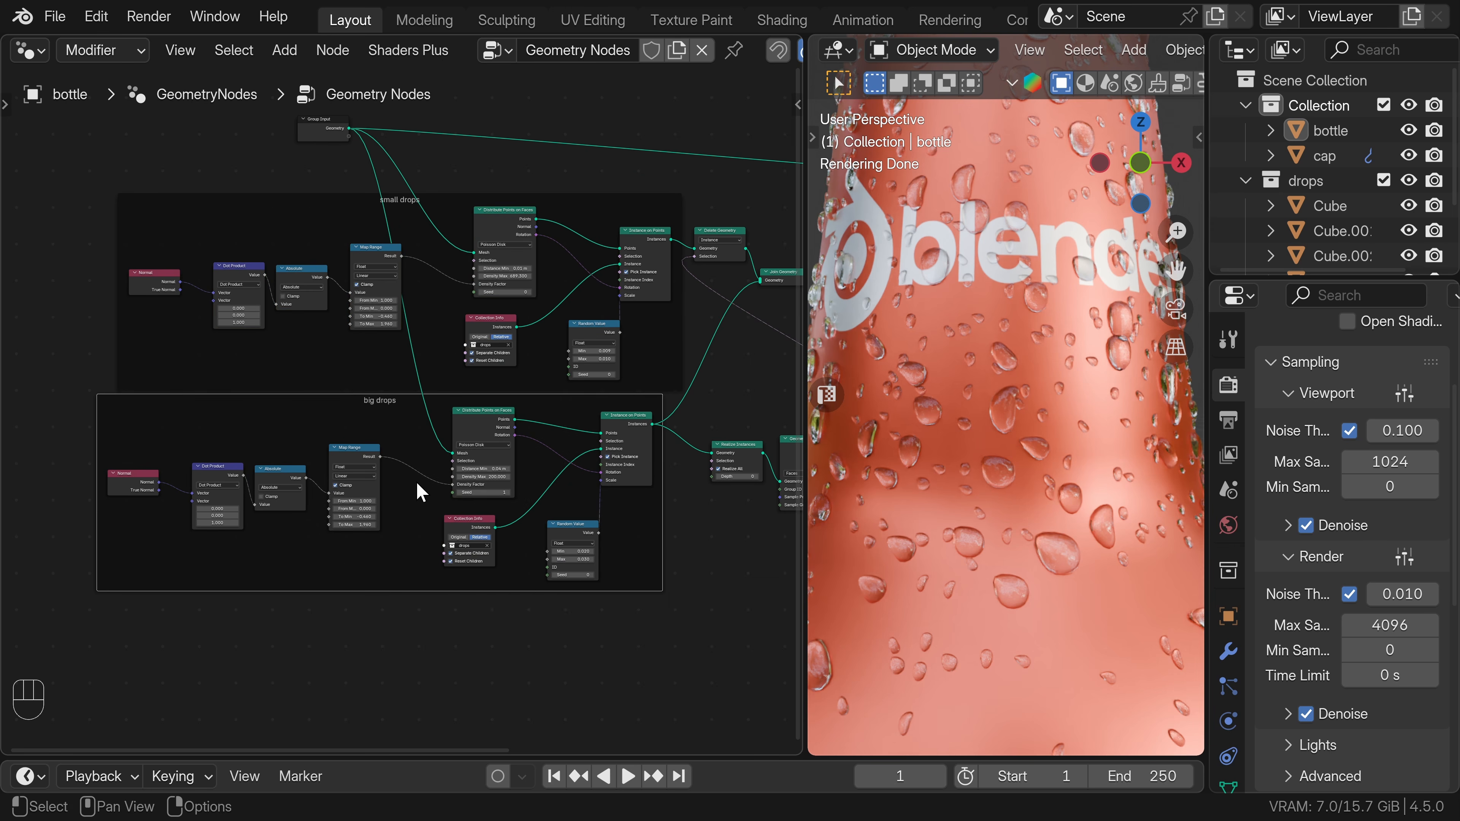
Reposition the small drops and big drops frames so they sit apart in the node tree.
drag(392, 402, 396, 420)
drag(320, 196, 284, 195)
scroll(600, 458, down, 1)
mouse_move(600, 457)
shift+middle_down()
mouse_move(580, 455)
mouse_move(606, 479)
shift+middle_up()
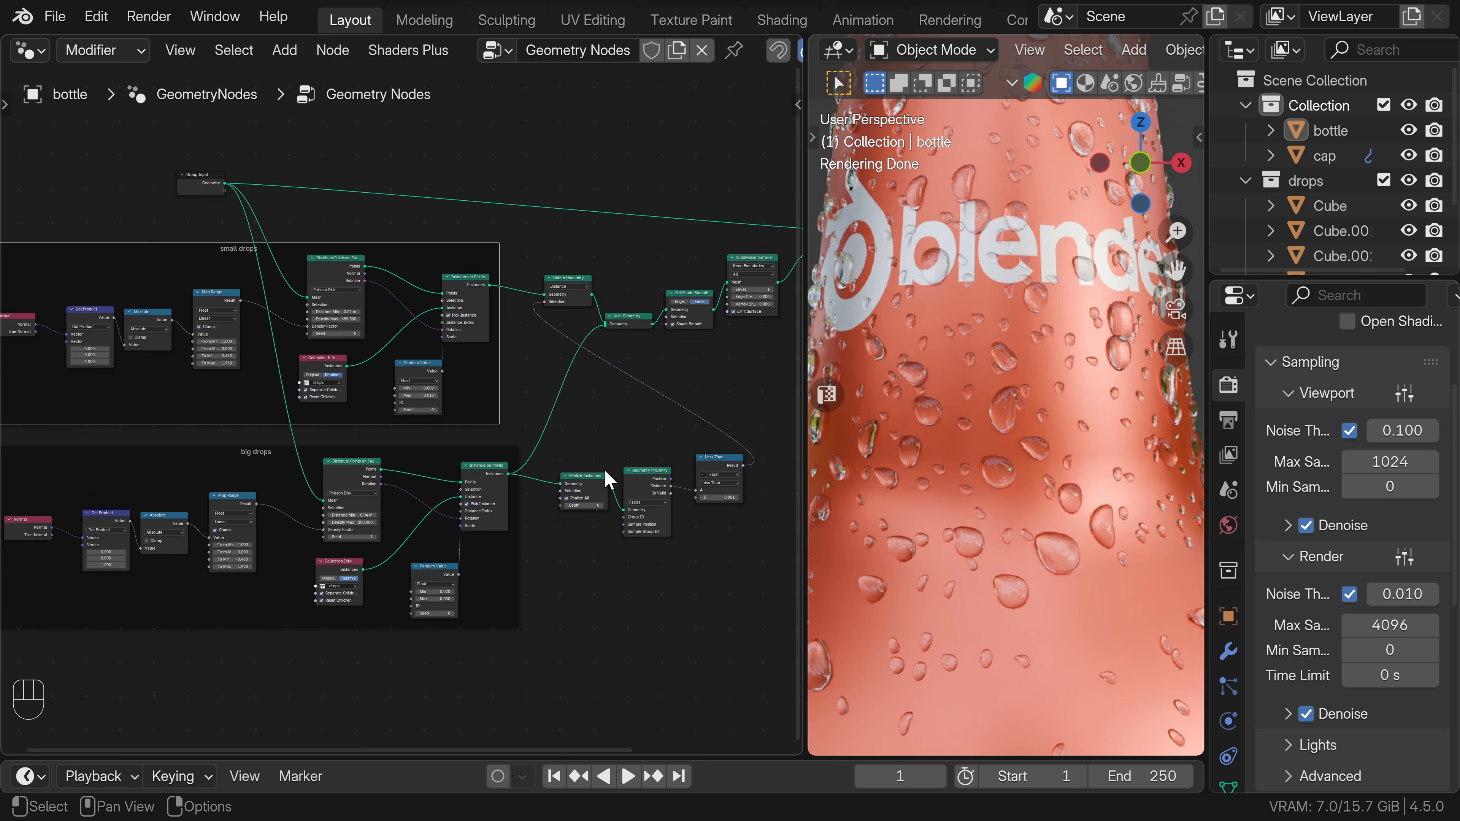
Switch the viewport to solid shading with the bottle in view.
key(shift+c)
middle_drag(737, 384, 812, 382)
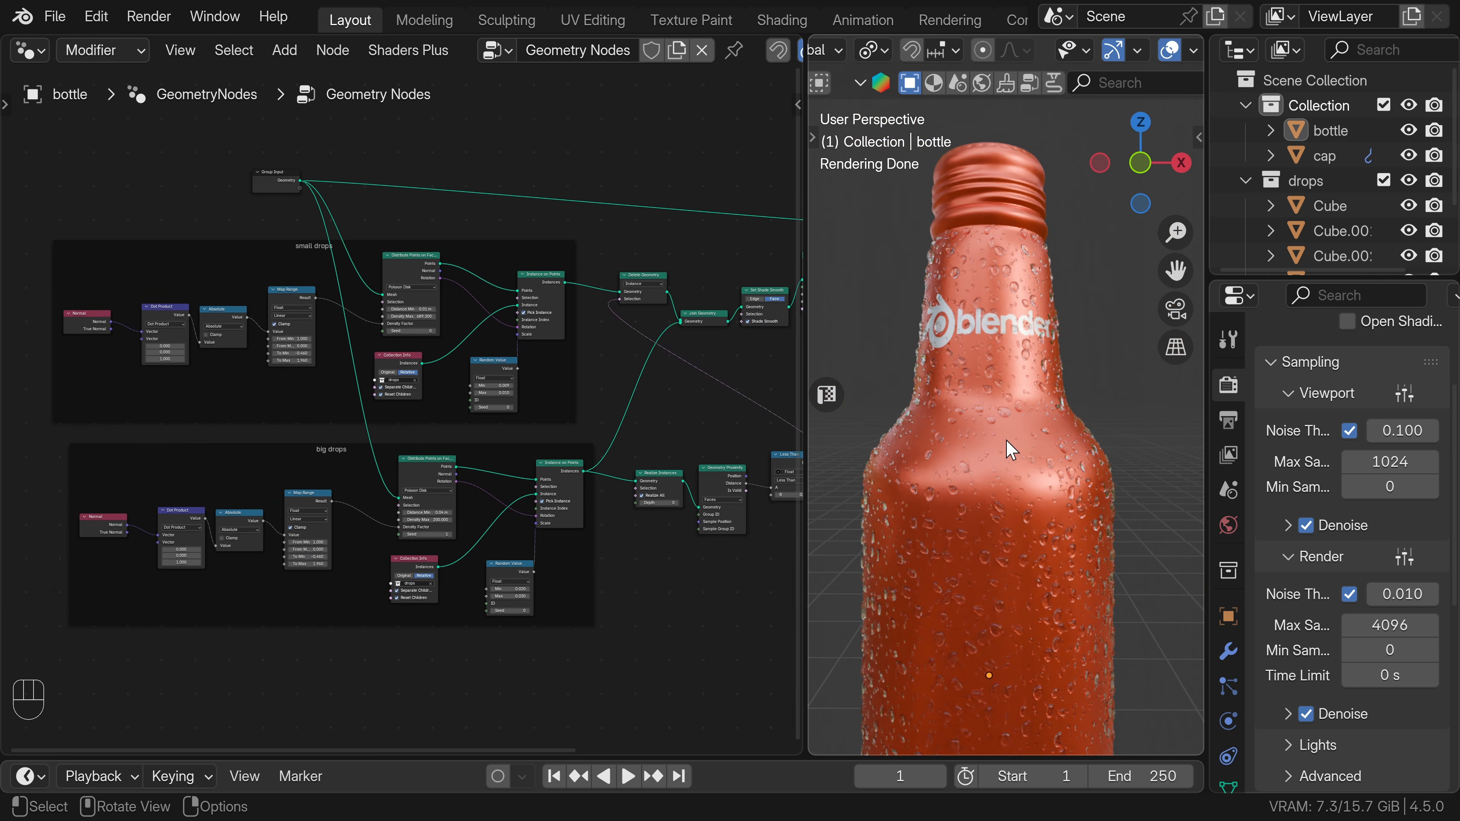
key(z)
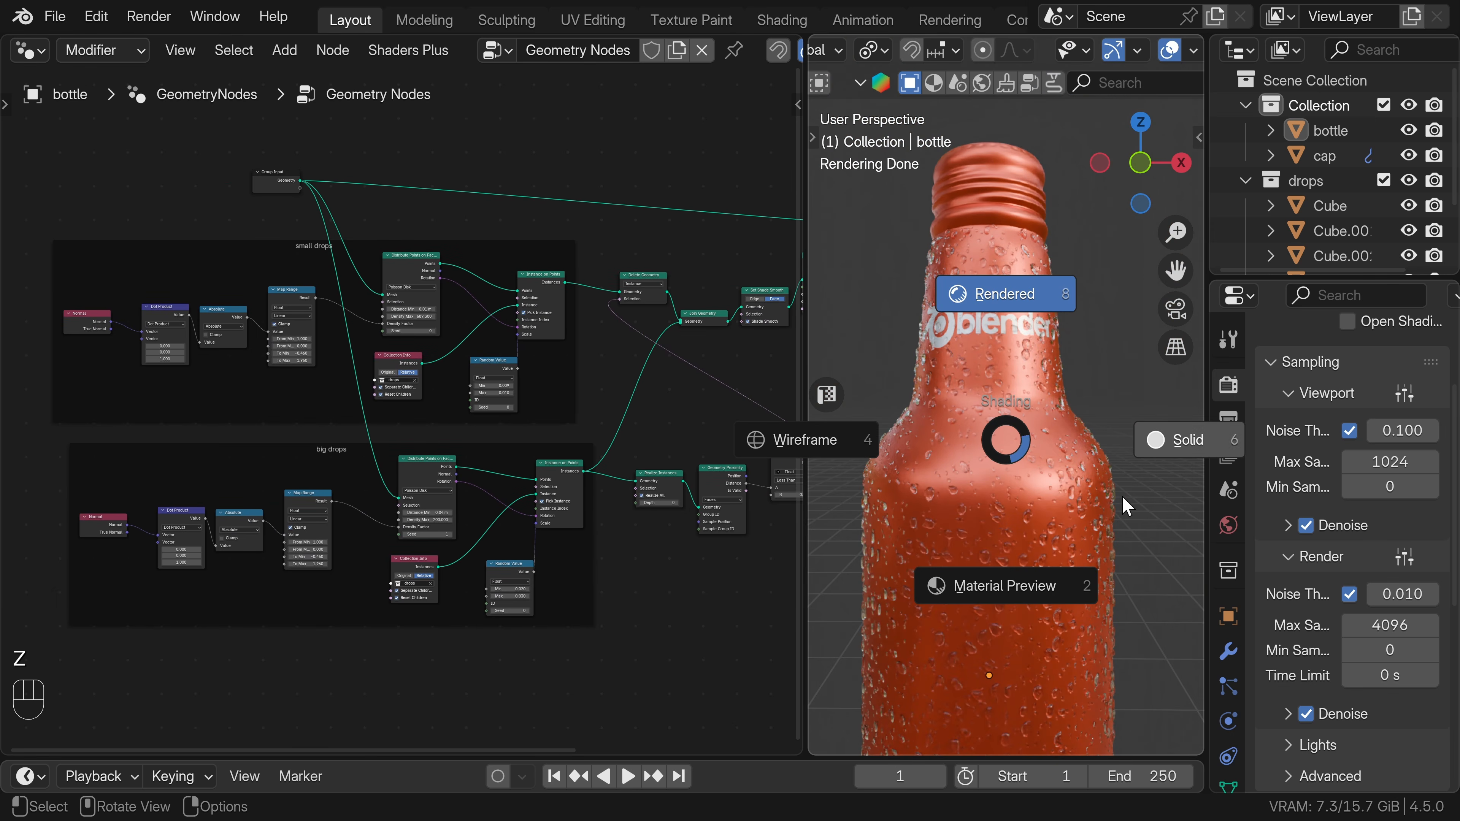
click(1157, 453)
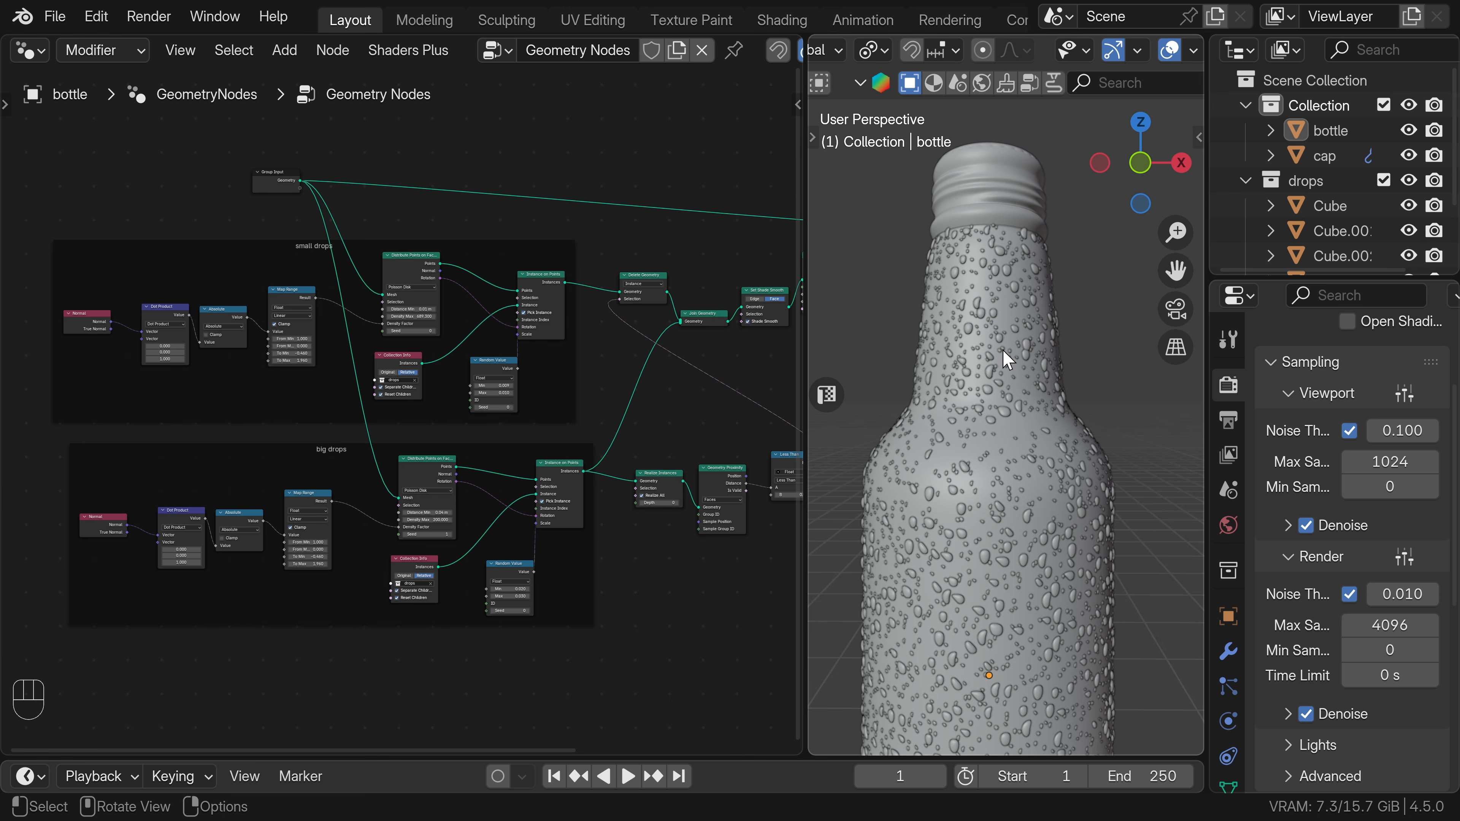
Add a Bézier curve to the scene and delete all its default points in edit mode.
key(shift+a)
mouse_move(961, 331)
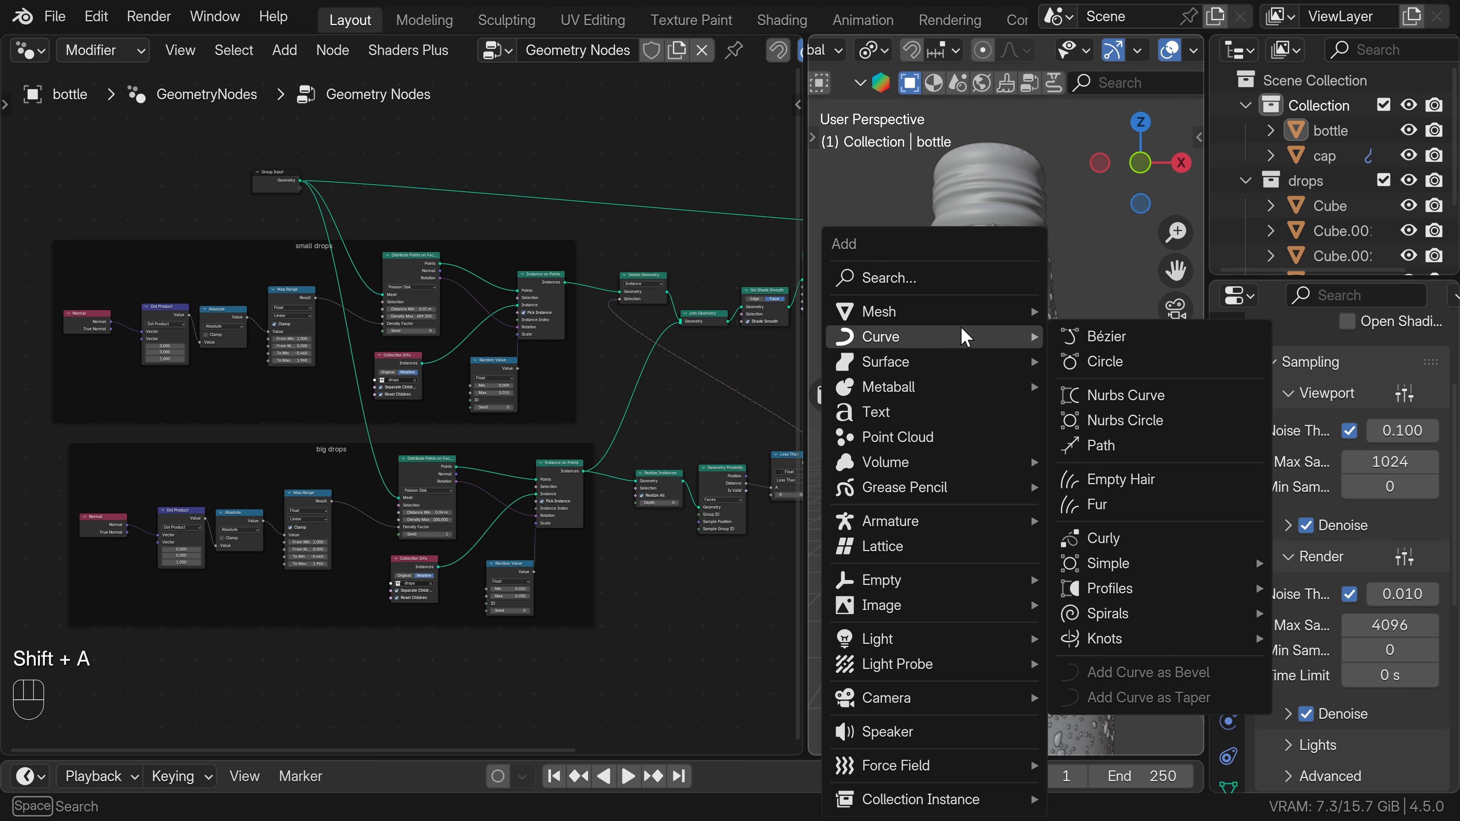
click(1090, 335)
scroll(1001, 518, down, 5)
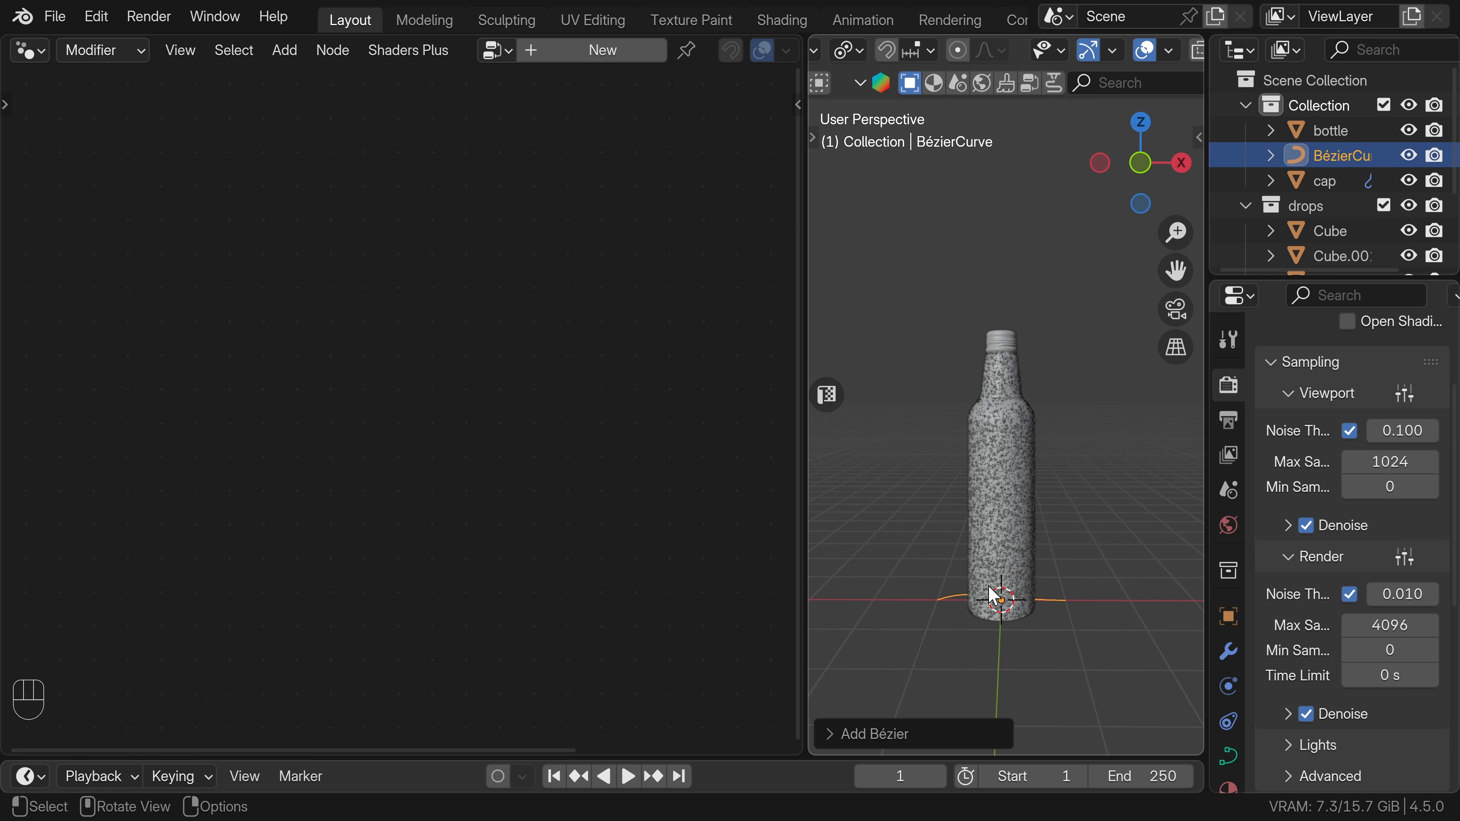
key(Tab)
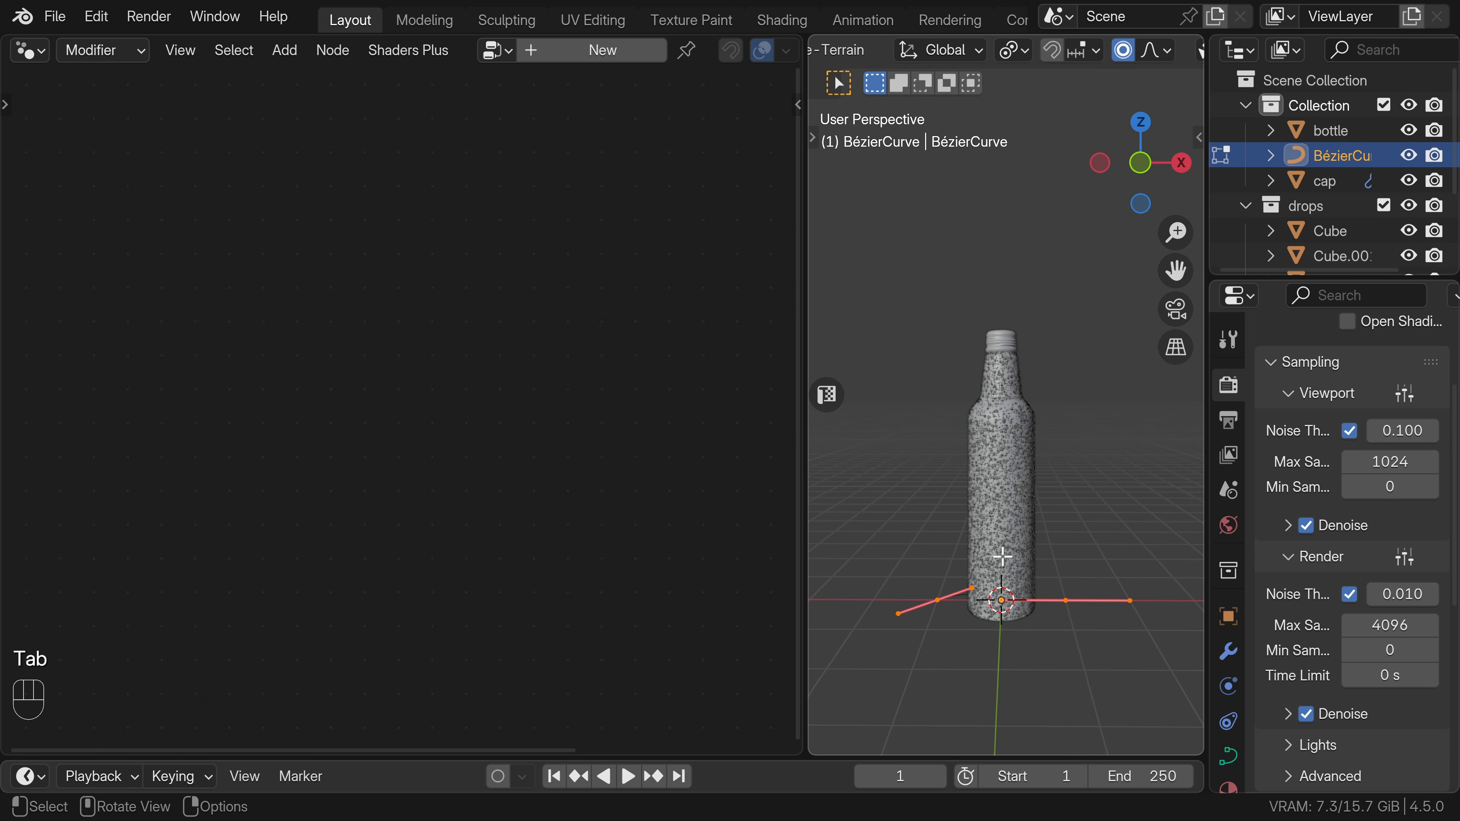
key(x)
click(1001, 558)
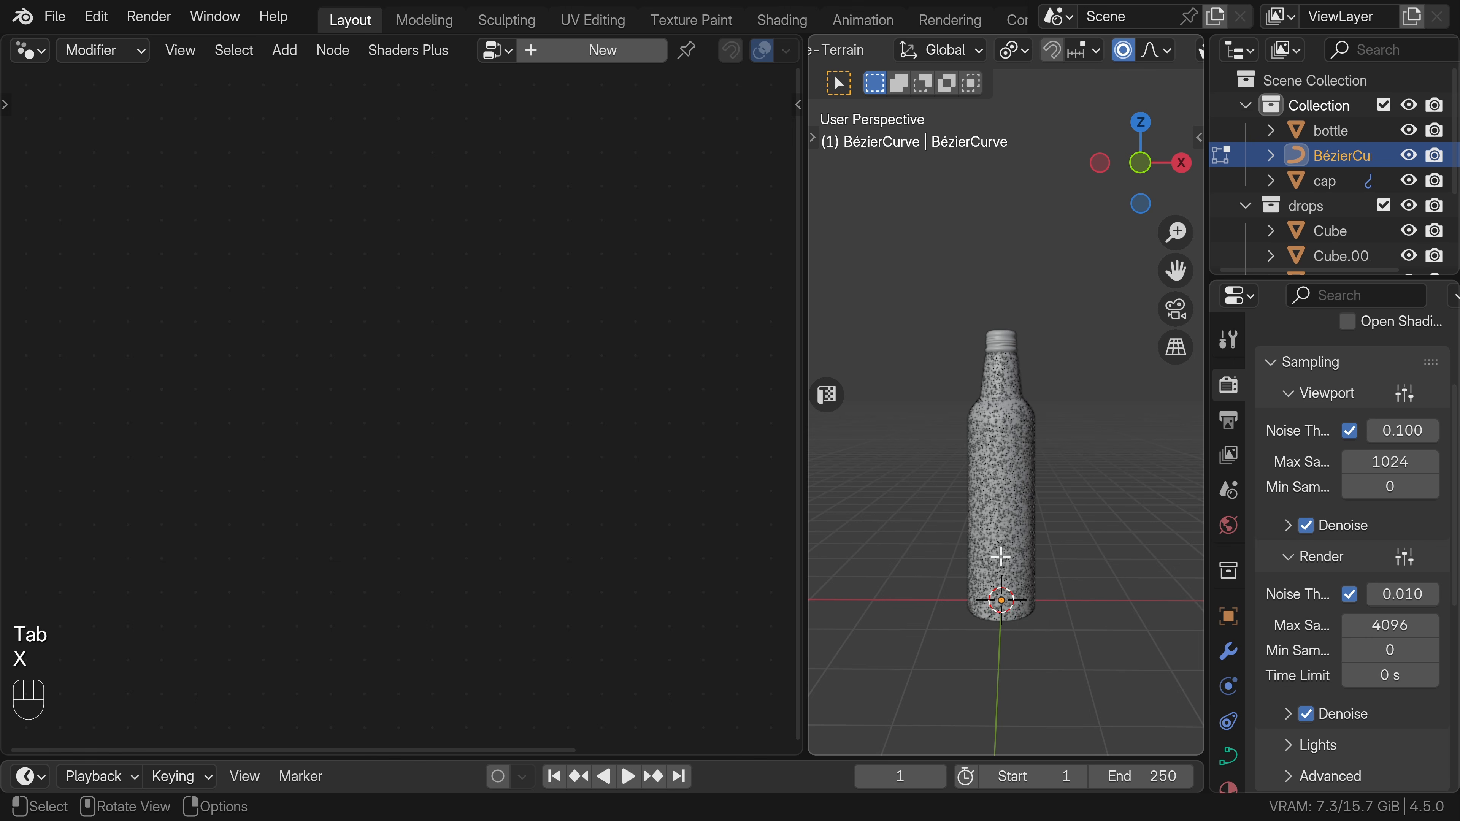
Activate the curve Draw tool in front view and set its projection depth to Surface.
key(t)
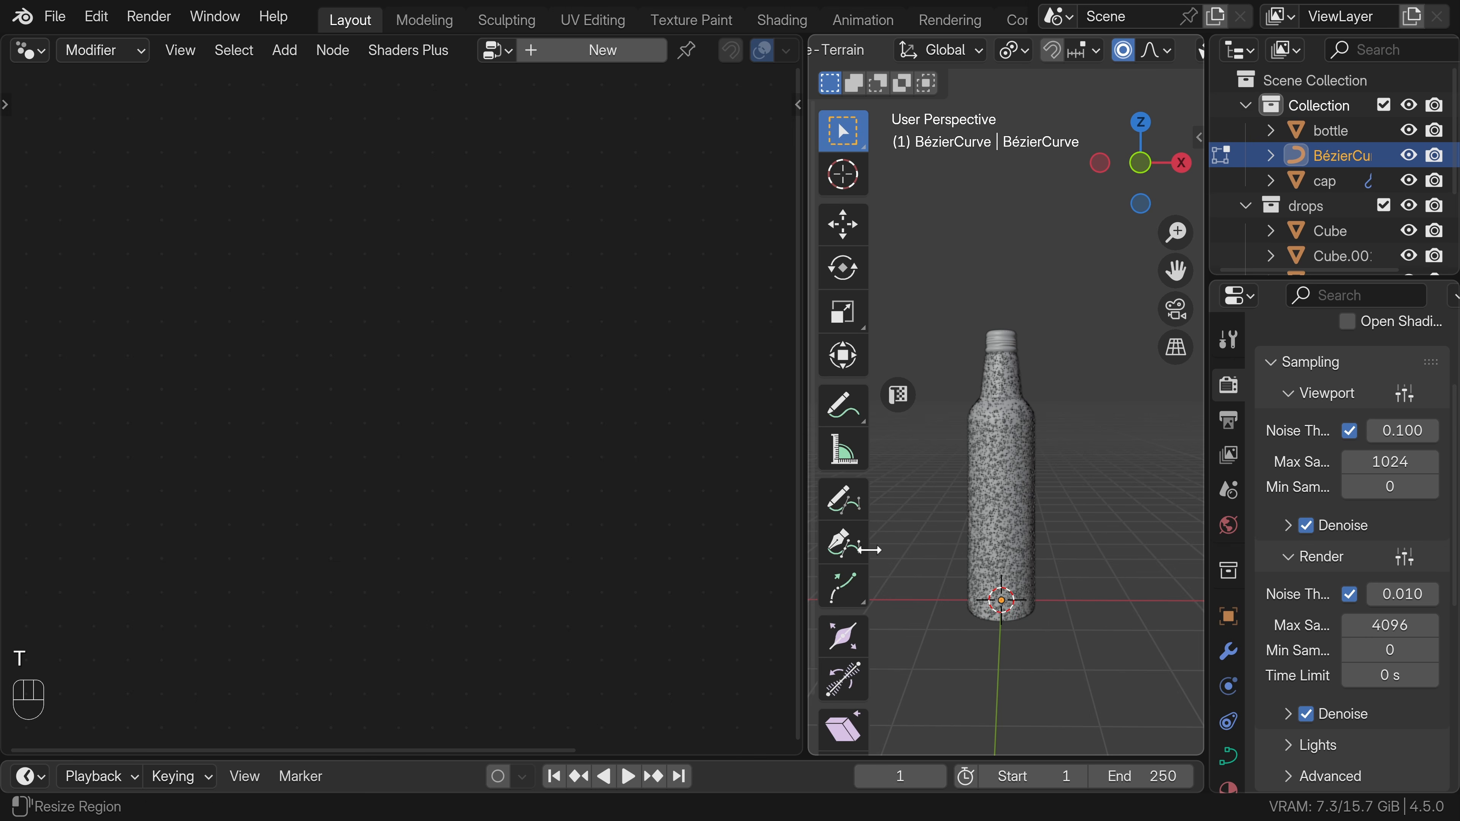
click(847, 501)
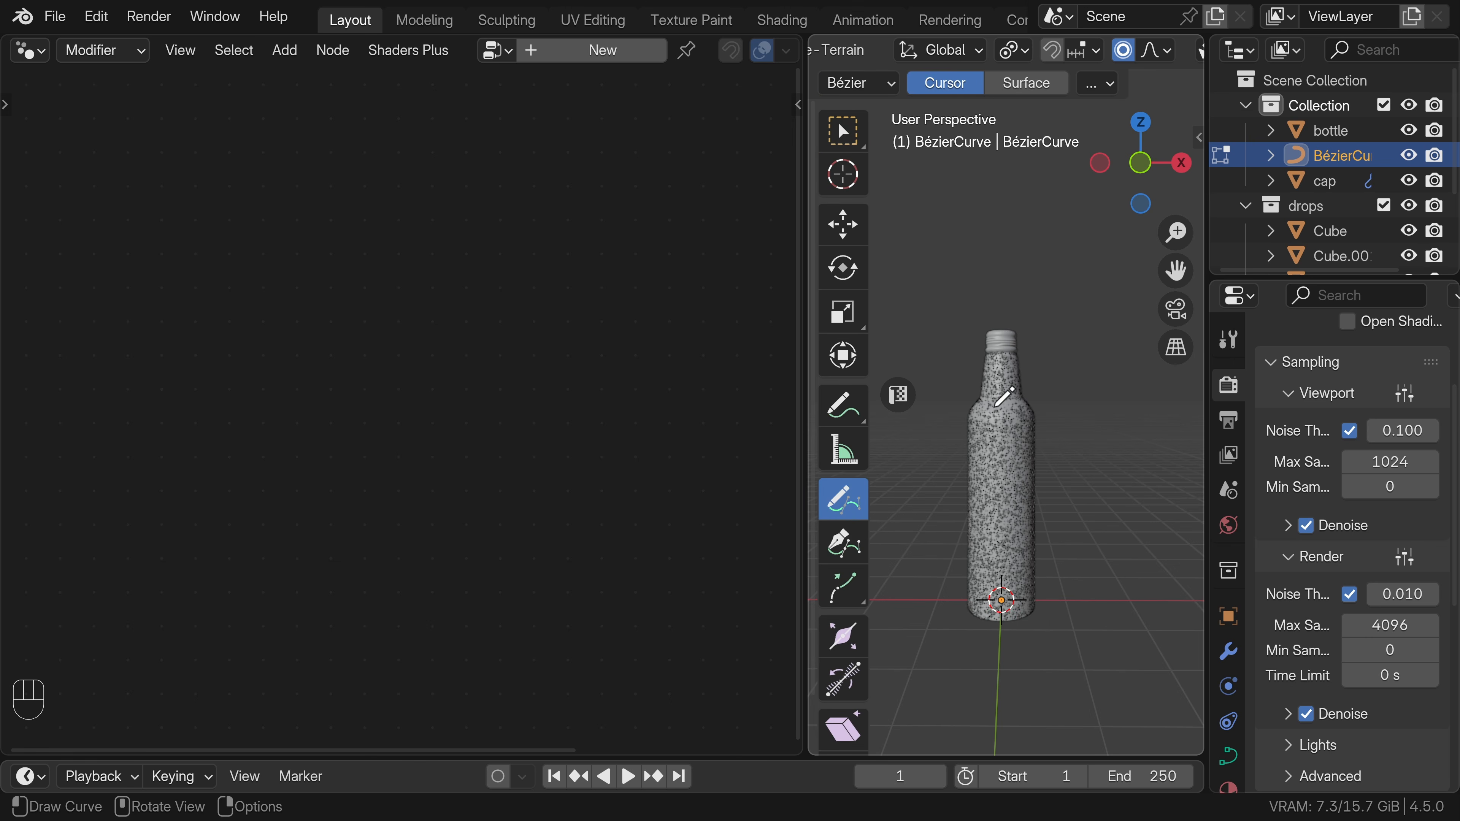
key(KP_1)
scroll(1005, 345, up, 4)
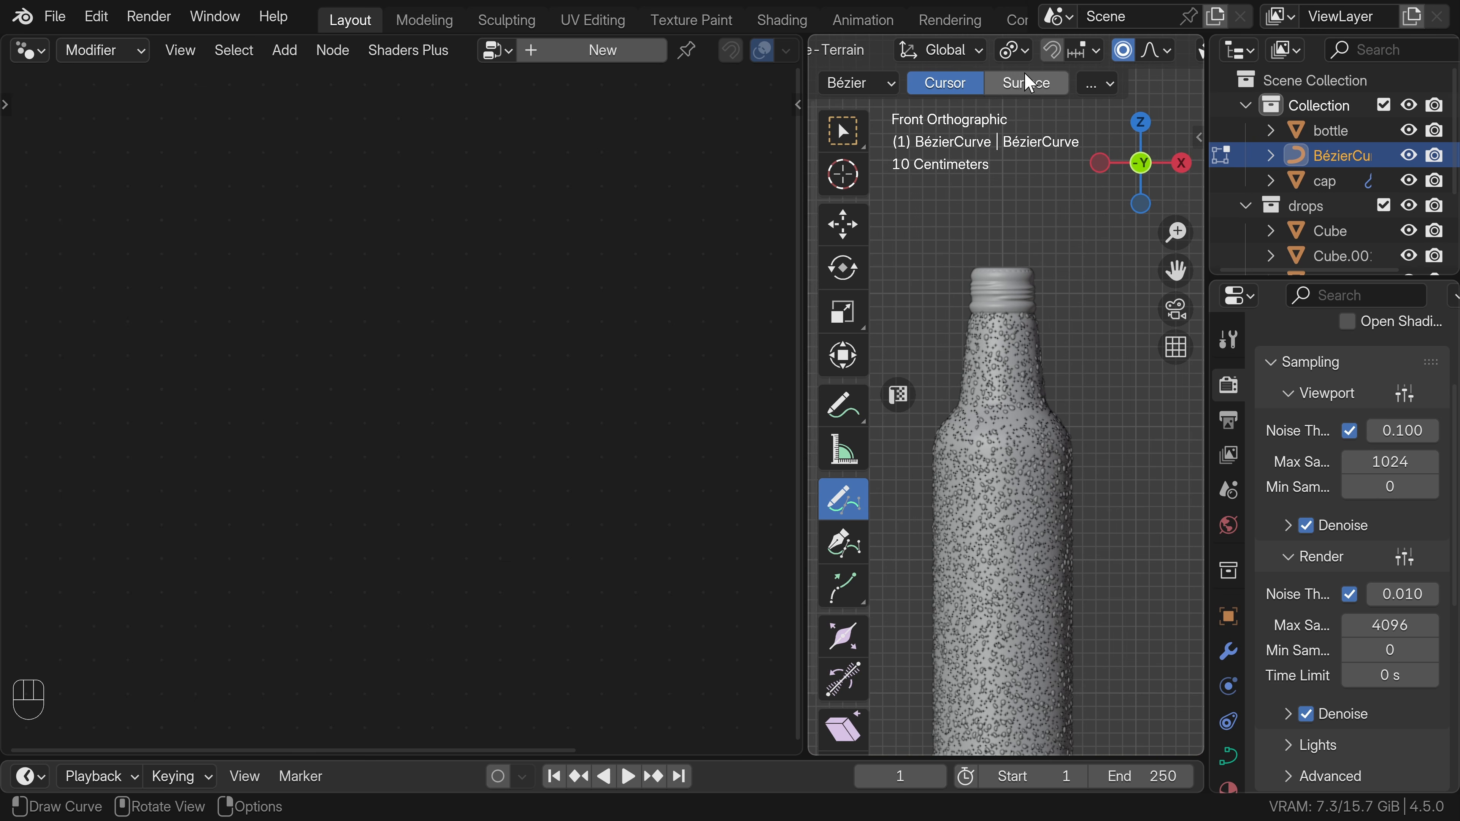
click(1024, 85)
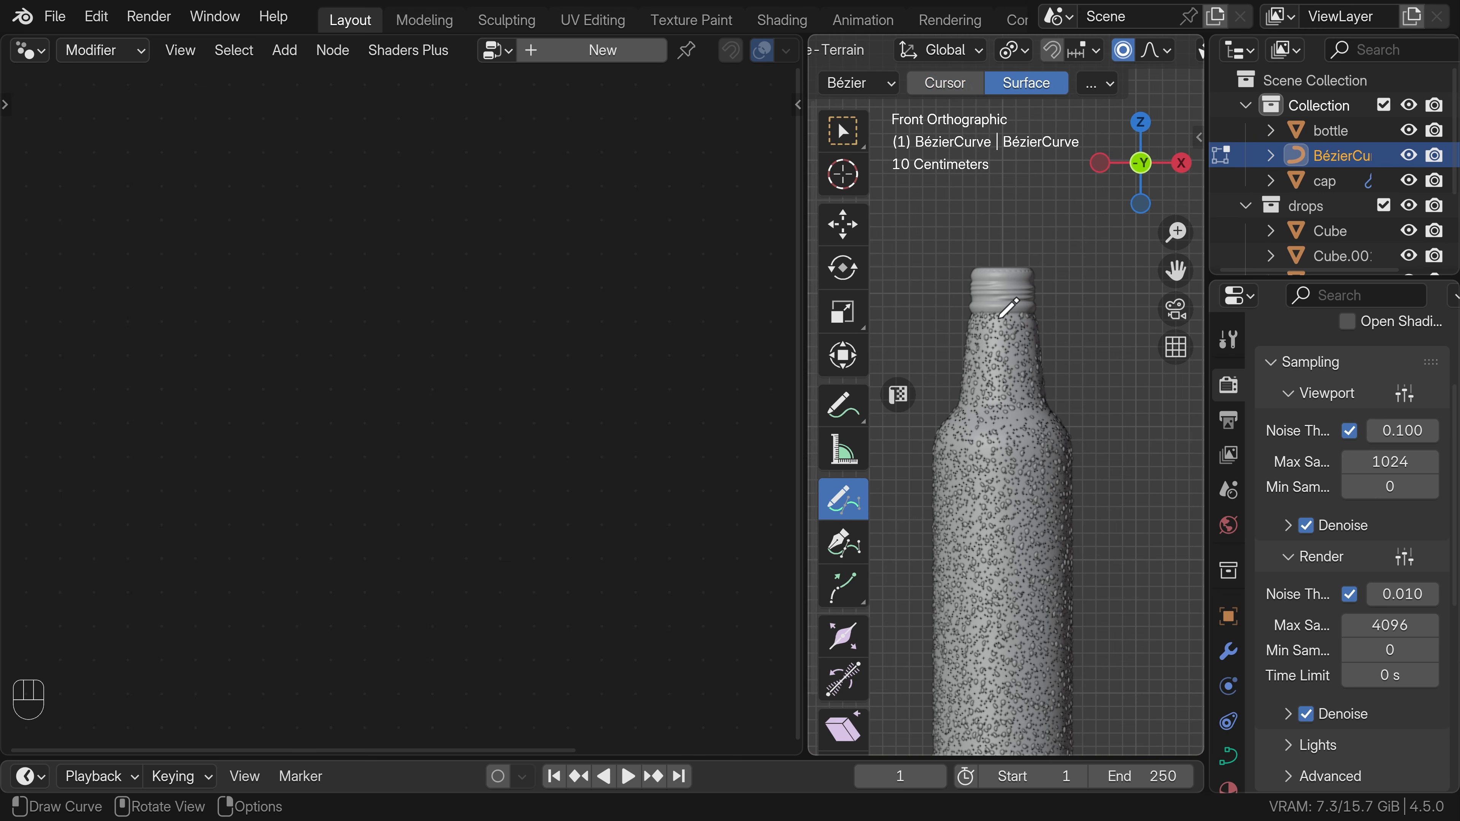
Draw separate roughly vertical curve strokes down the front of the bottle, from neck to body, and leave edit mode.
drag(1000, 317, 999, 332)
drag(1009, 435, 1023, 605)
drag(1012, 677, 1012, 711)
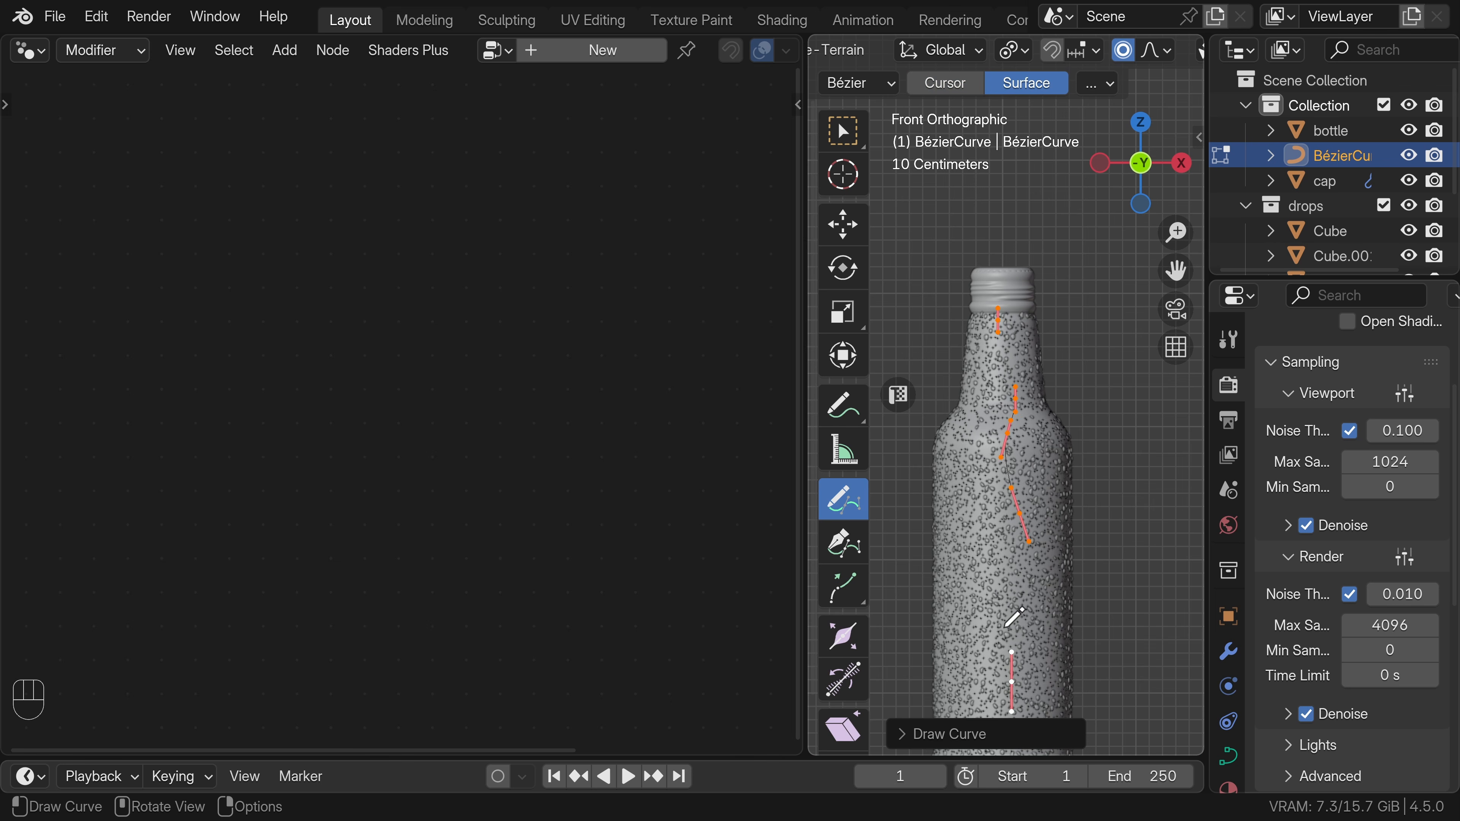
key(Tab)
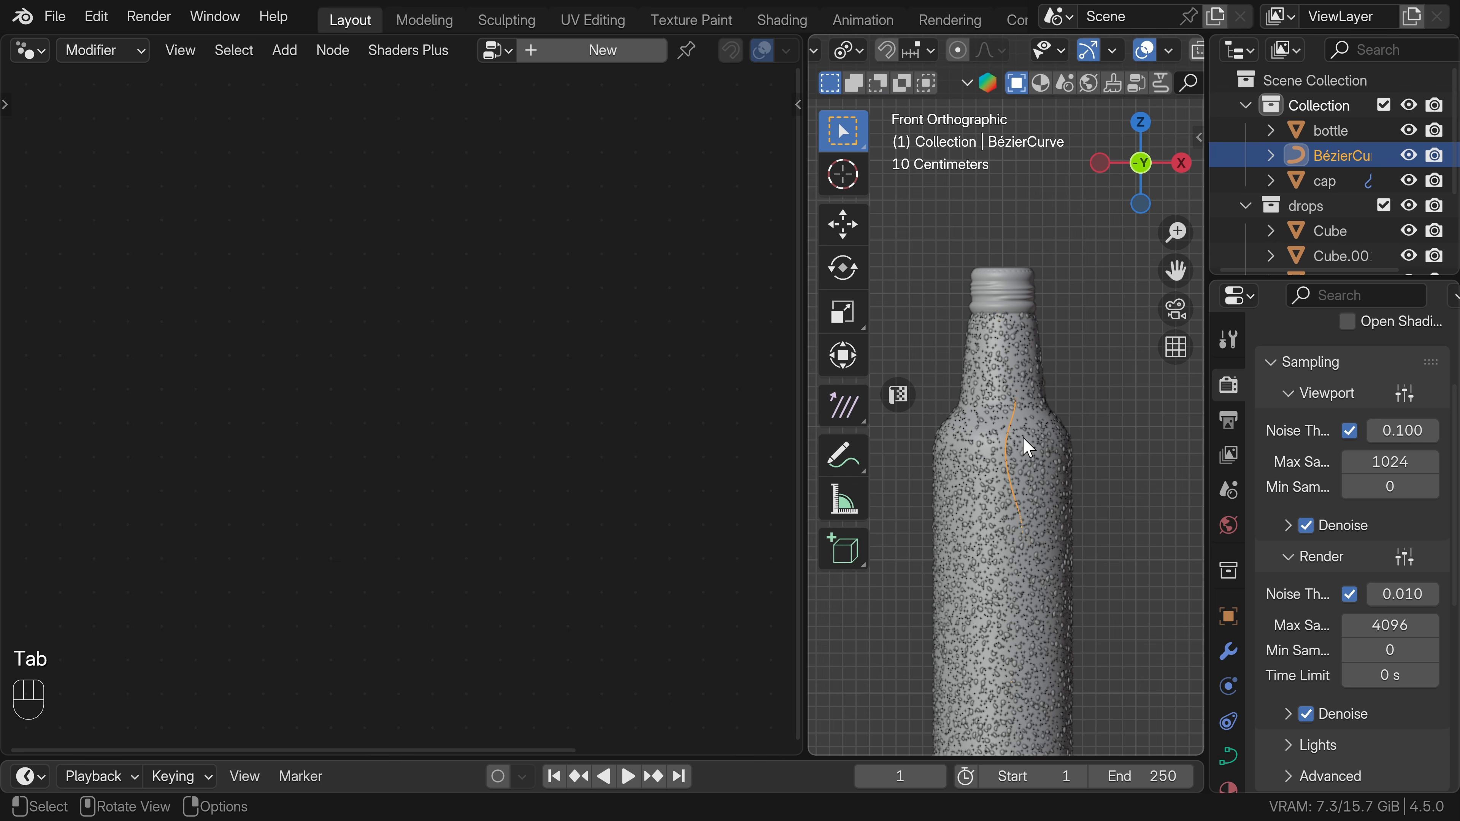
Select the bottle and bring the BézierCurve object into its geometry node tree as an Object Info node above the Group Input.
click(1029, 447)
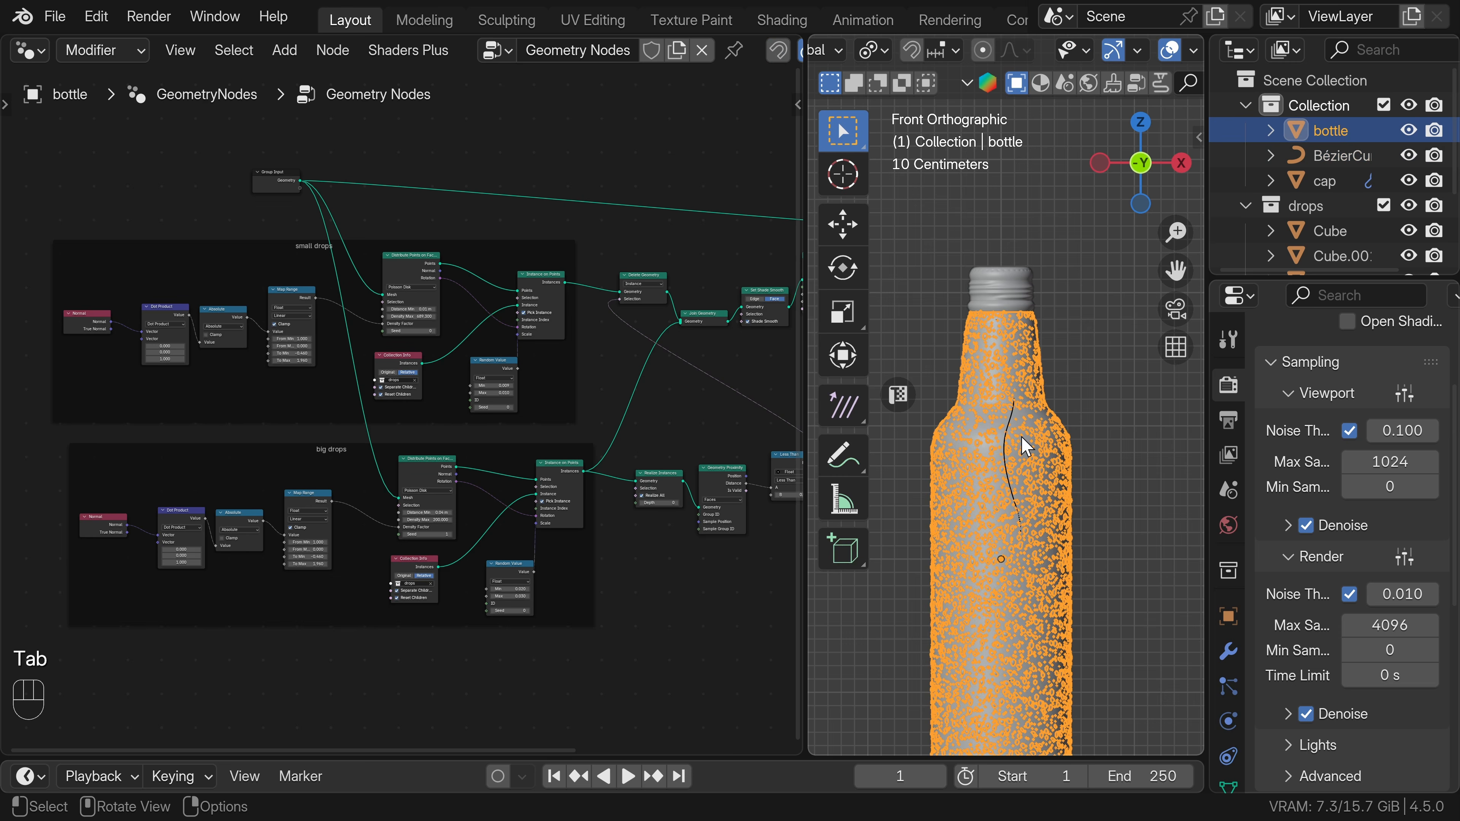
shift+middle_drag(999, 412, 1001, 340)
scroll(1001, 340, up, 2)
key(t)
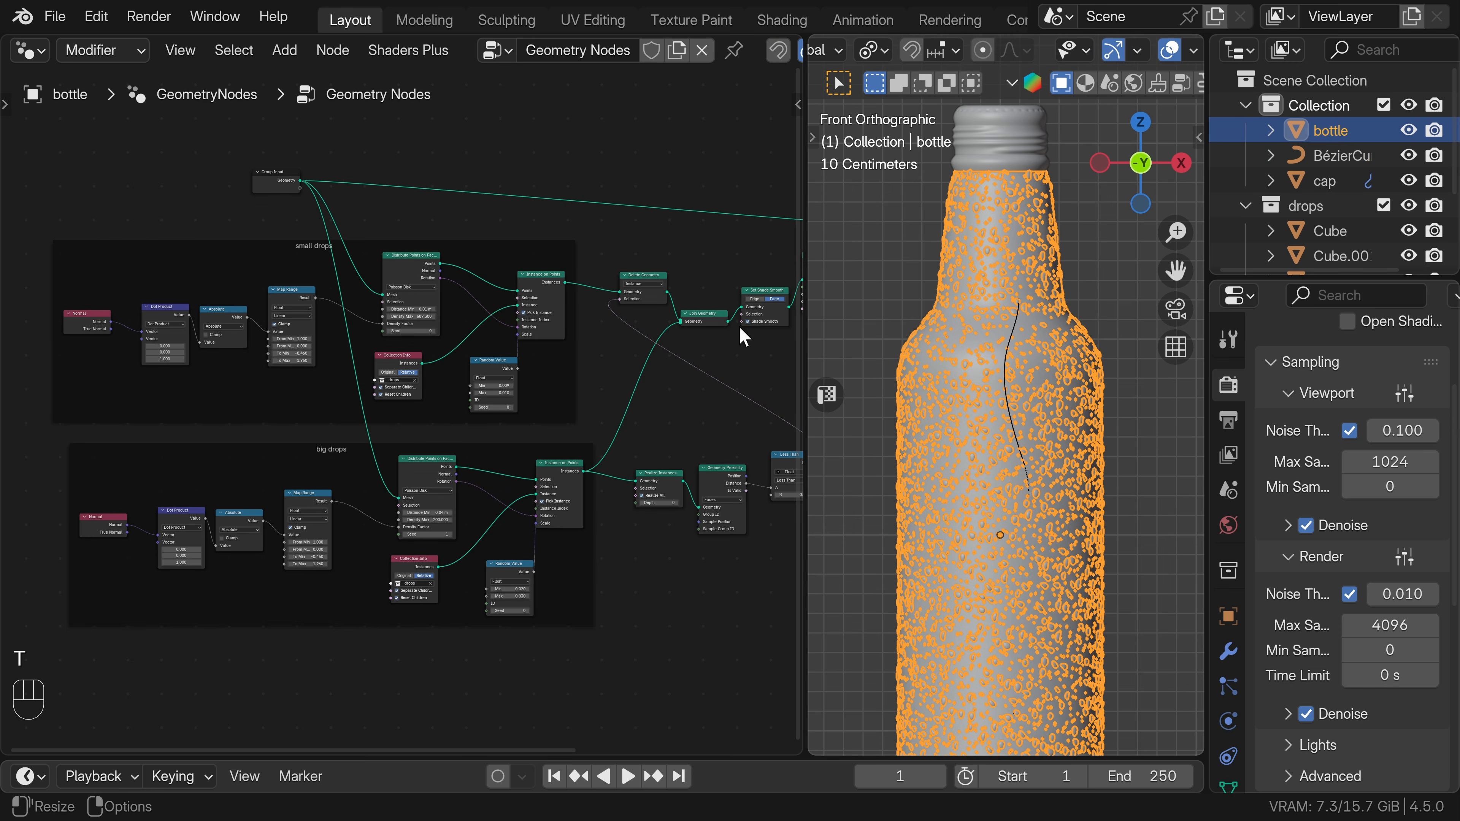
shift+middle_drag(411, 236, 386, 516)
scroll(351, 496, up, 6)
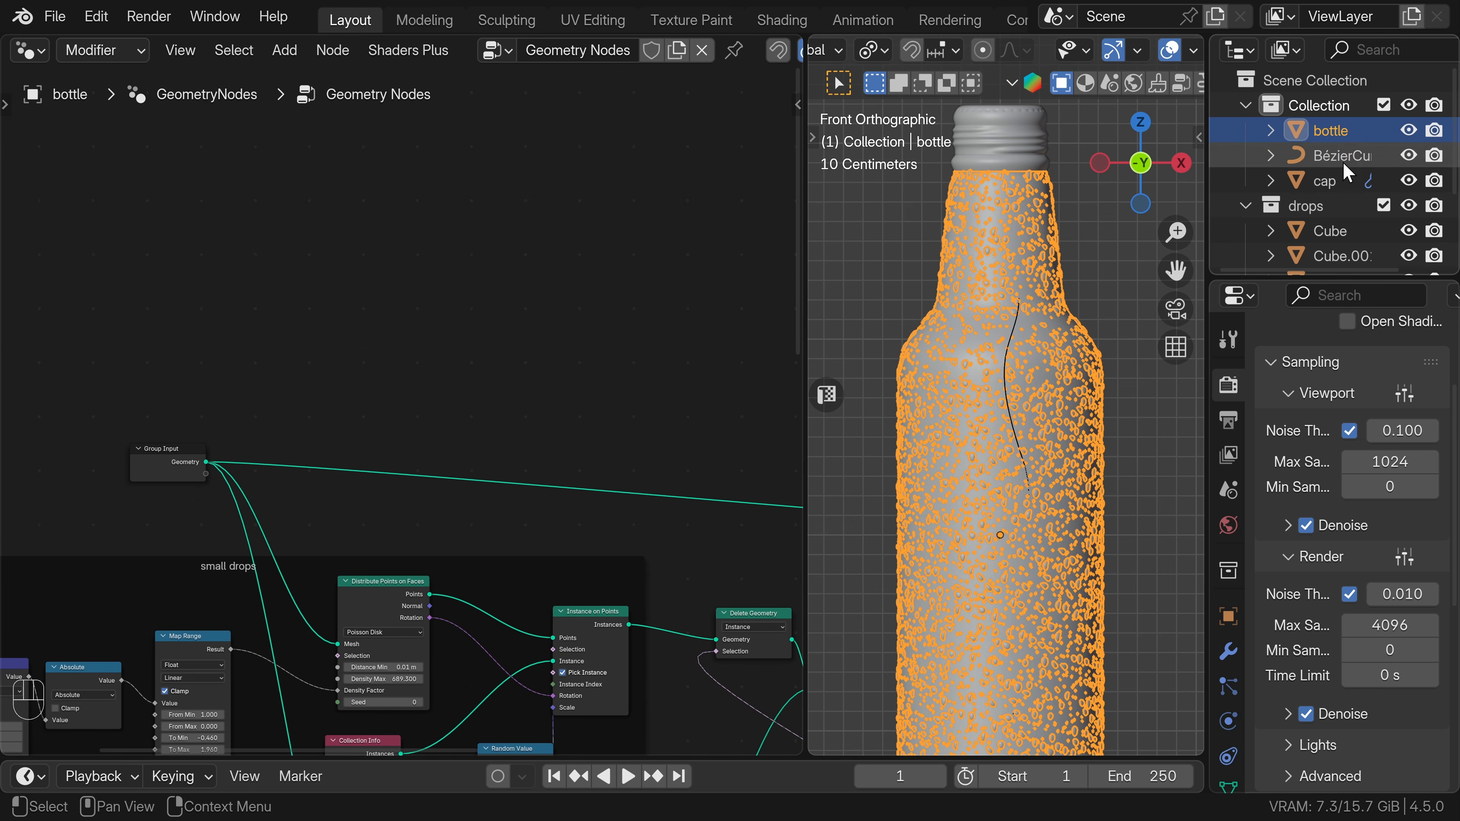
drag(1338, 164, 263, 313)
scroll(263, 313, up, 2)
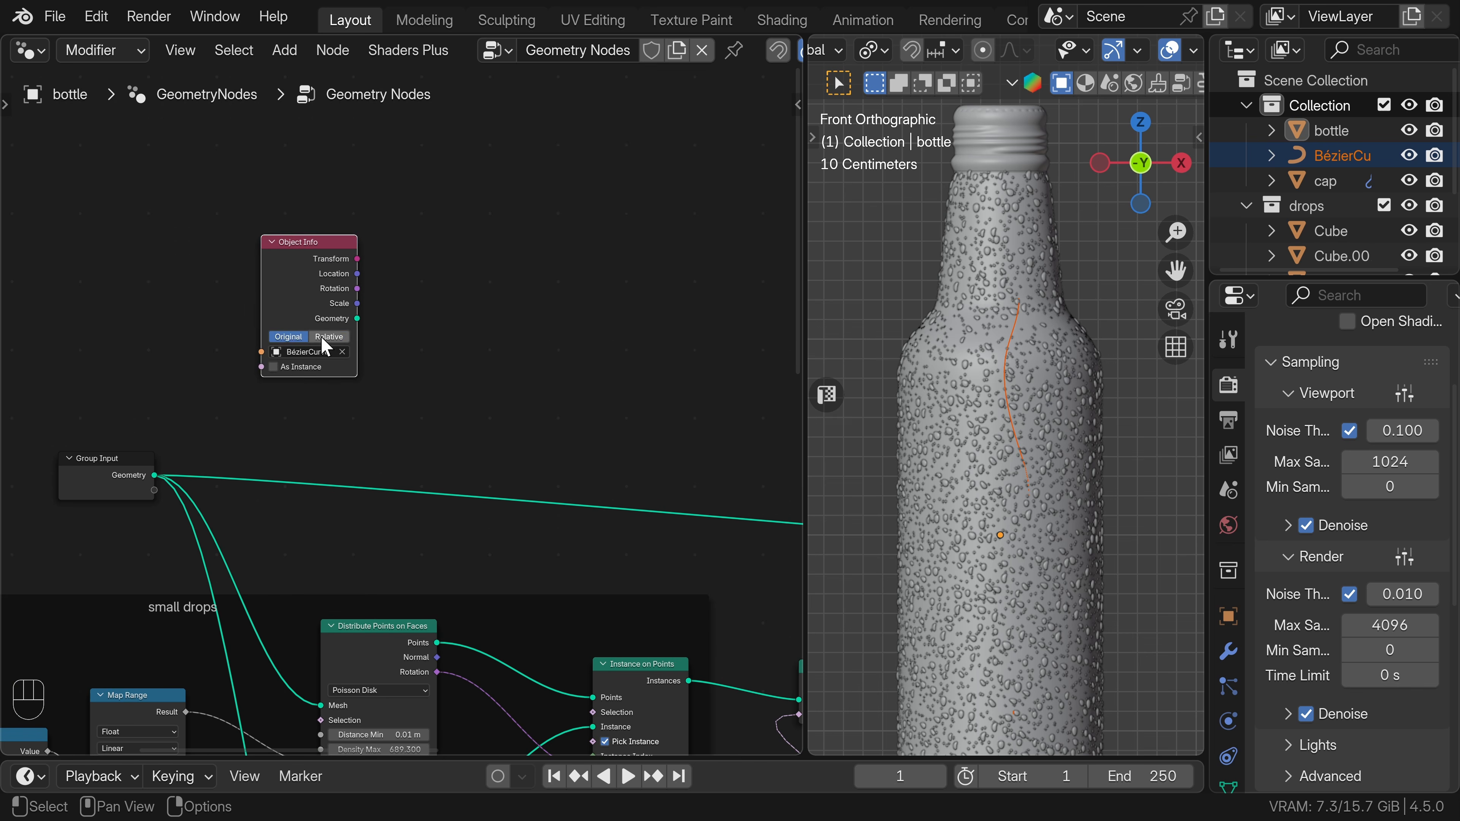
Set the BézierCurve Object Info node to Relative and hide the curve object in the viewport.
click(157, 281)
middle_drag(248, 352, 327, 332)
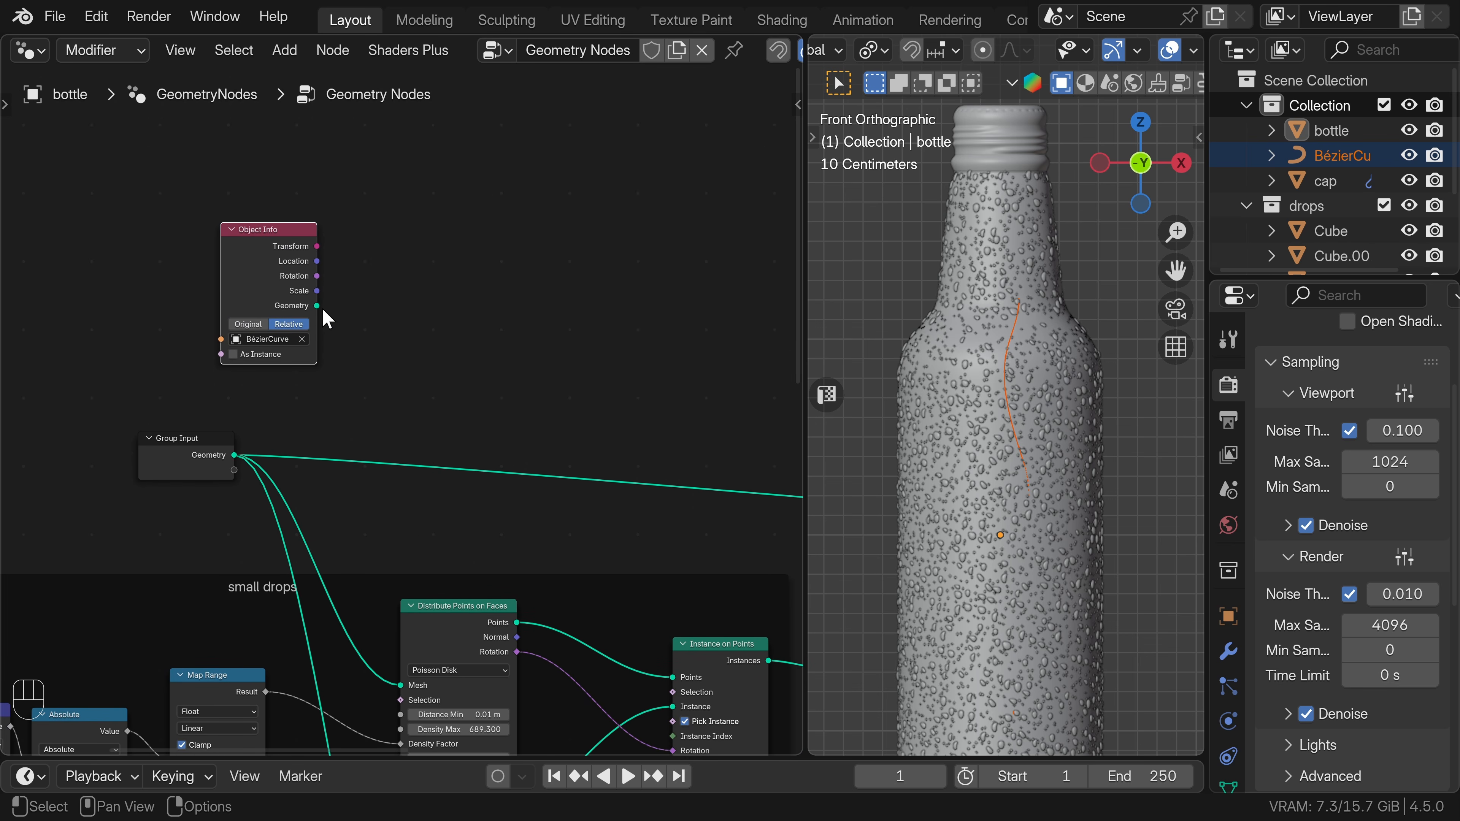
key(h)
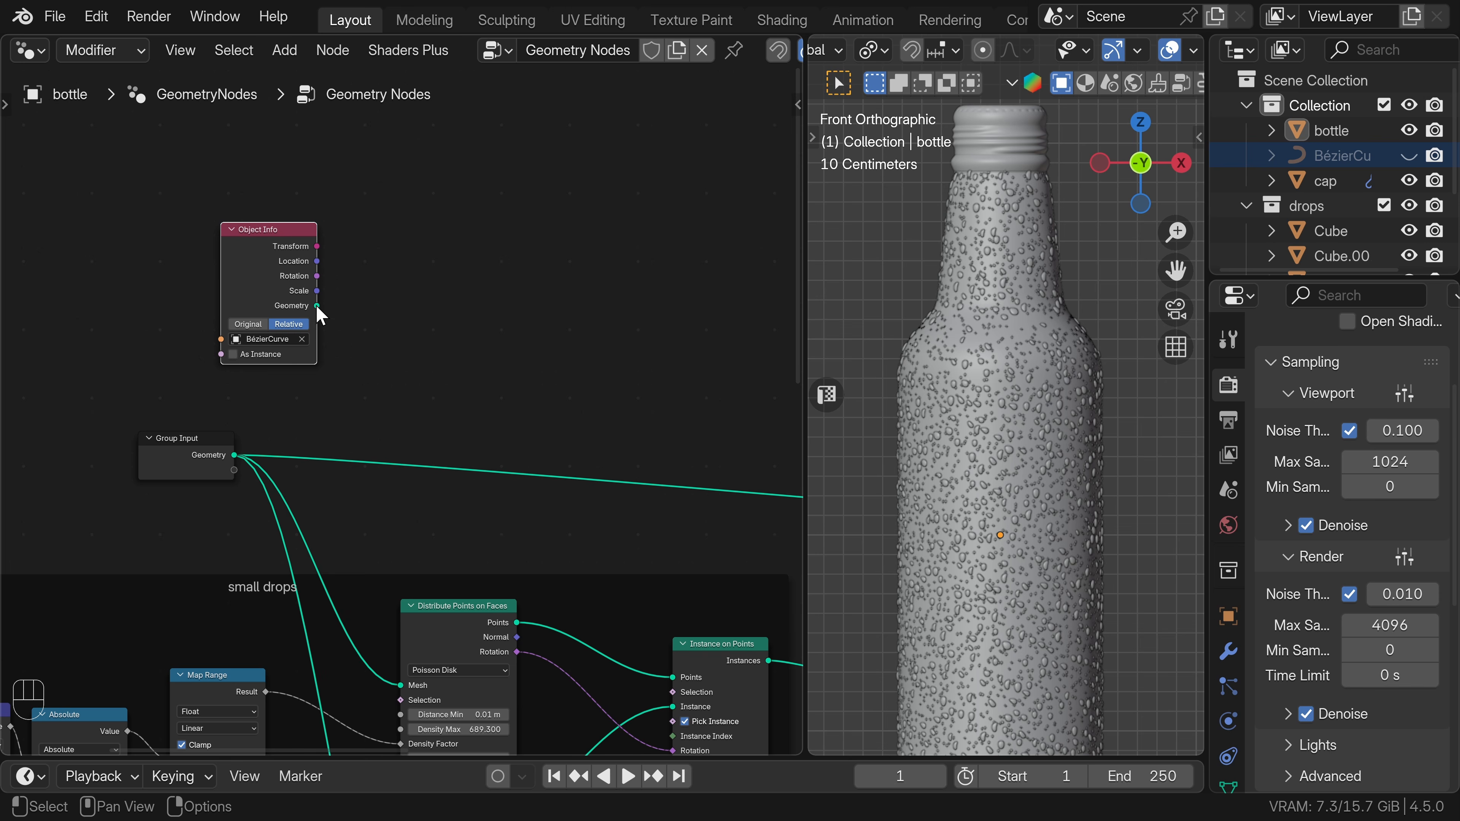
Add a Resample Curve node fed by the Object Info geometry and set its mode to Evaluated.
drag(316, 306, 417, 316)
text(res)
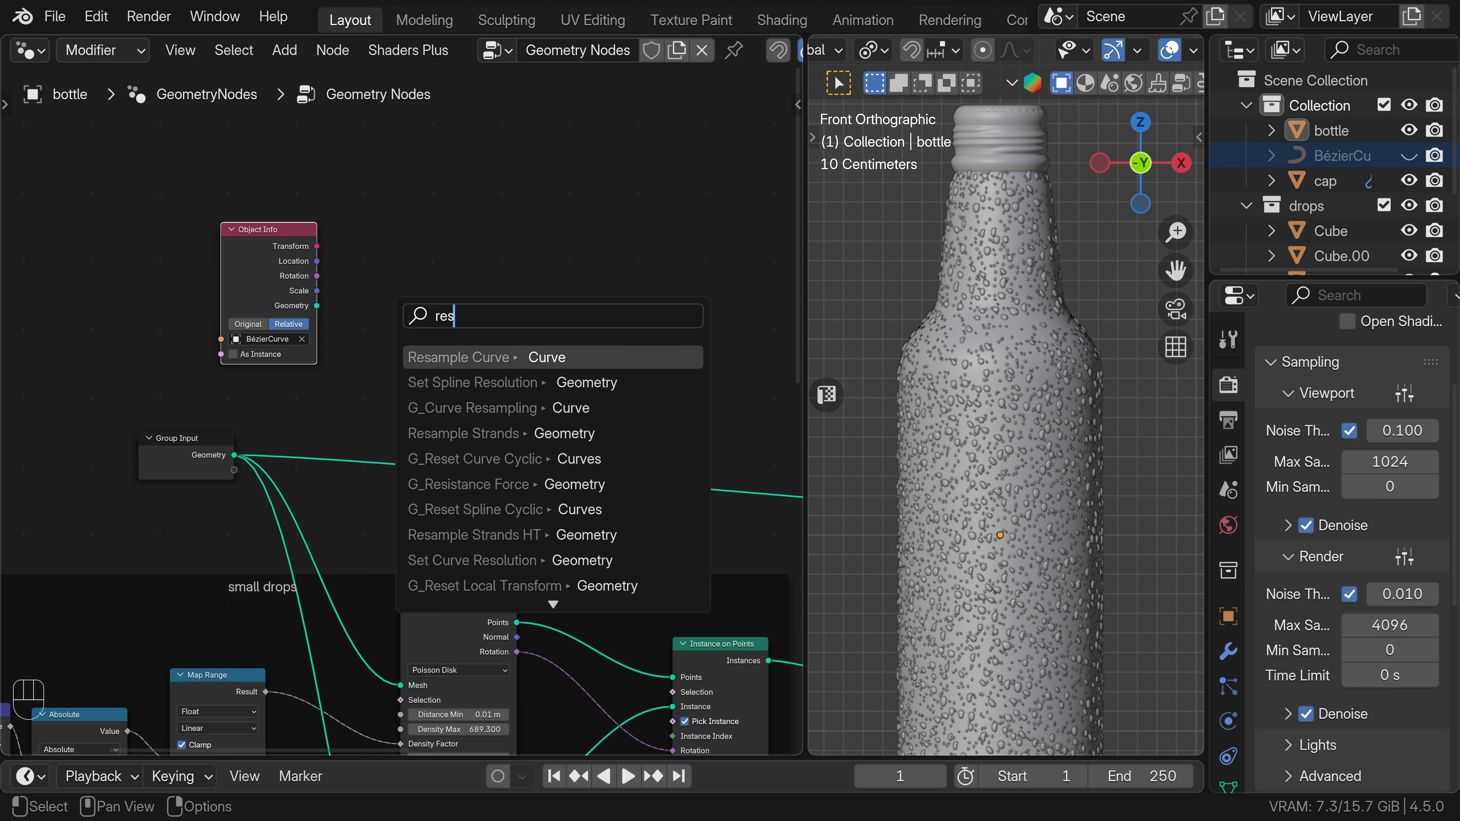
key(Return)
click(397, 345)
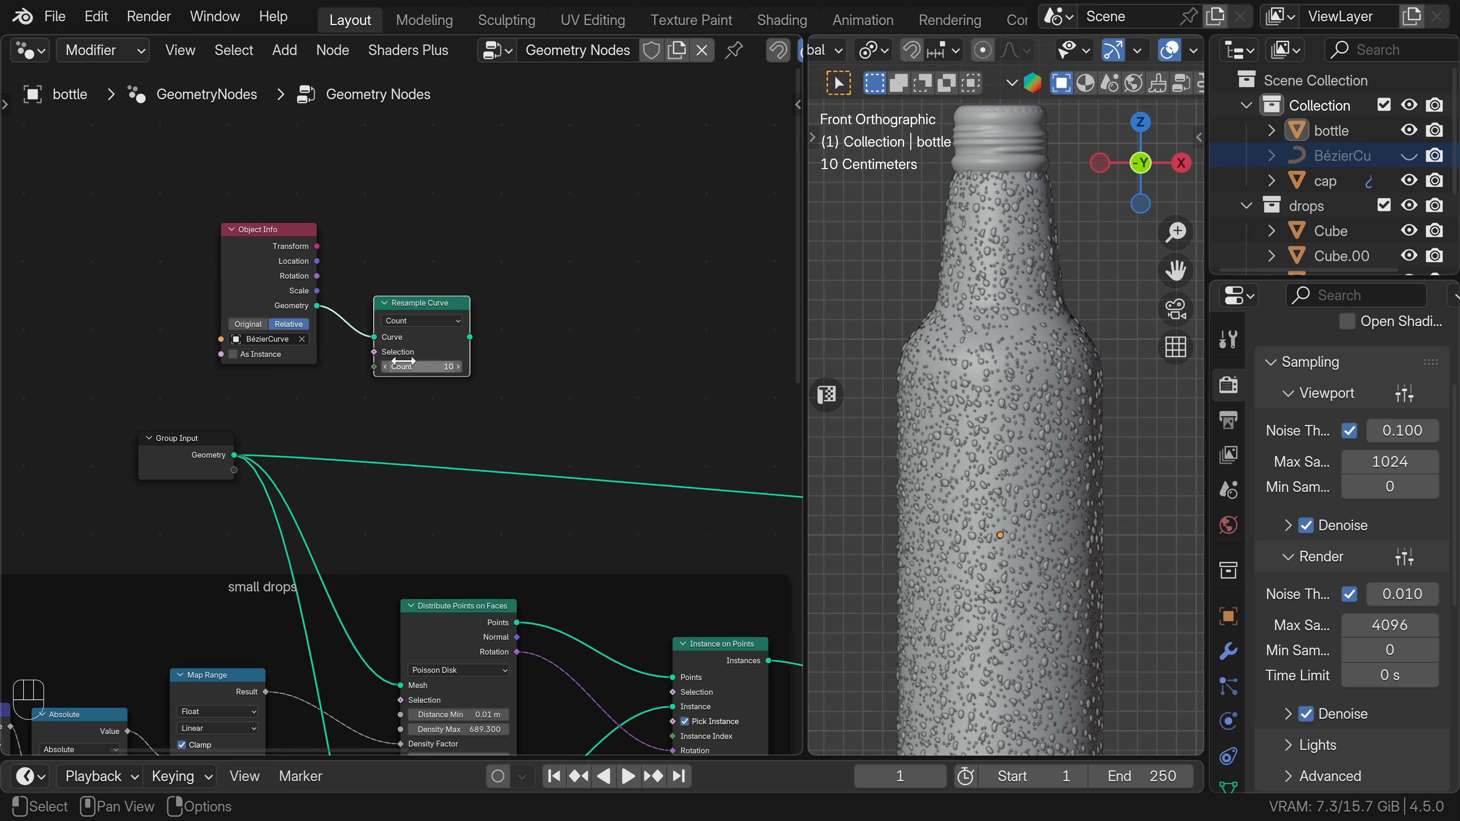
click(422, 320)
click(417, 333)
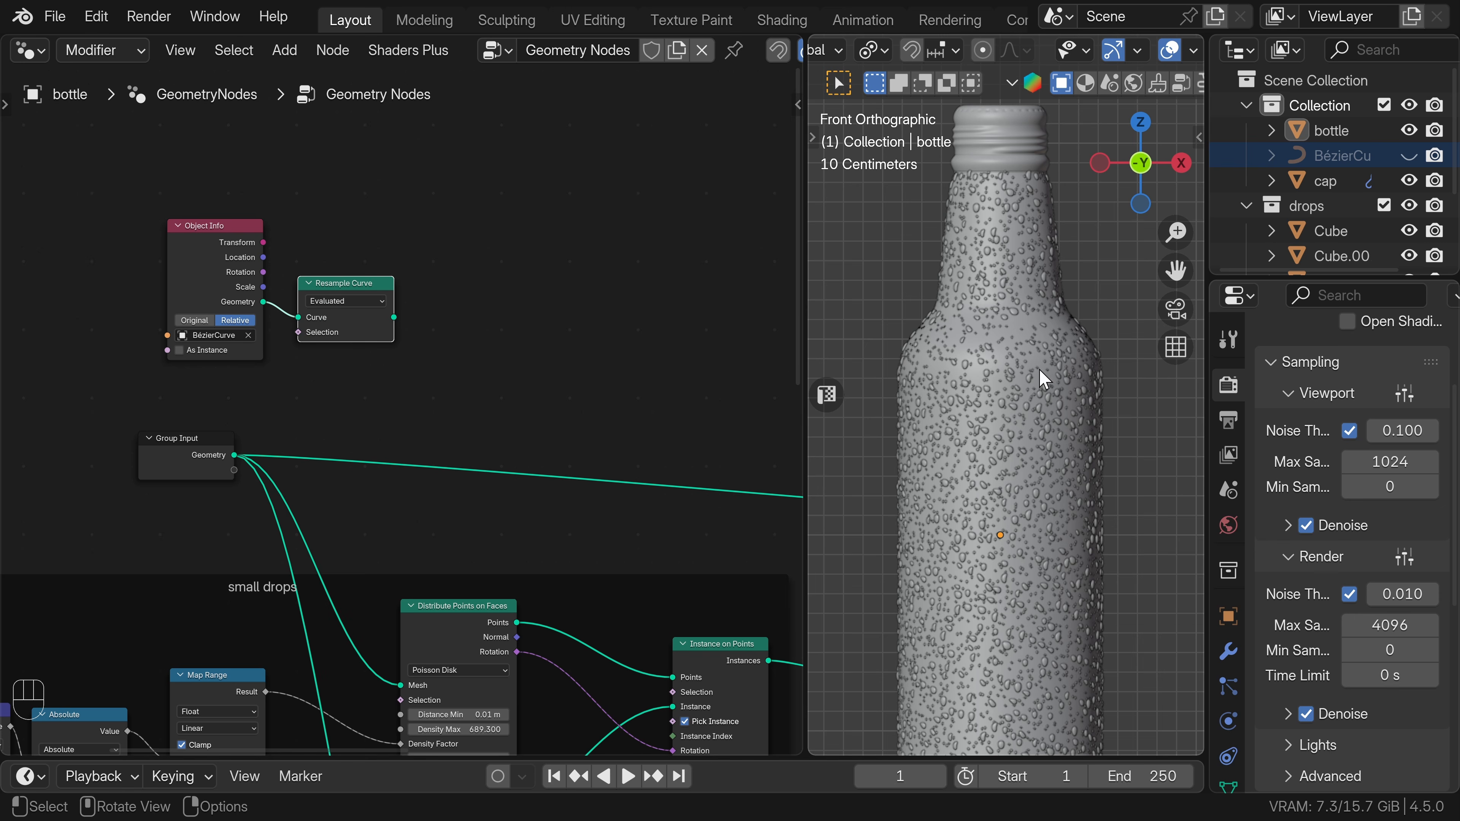
Add a Set Position node fed by the Resample Curve output.
drag(394, 317, 506, 327)
text(se)
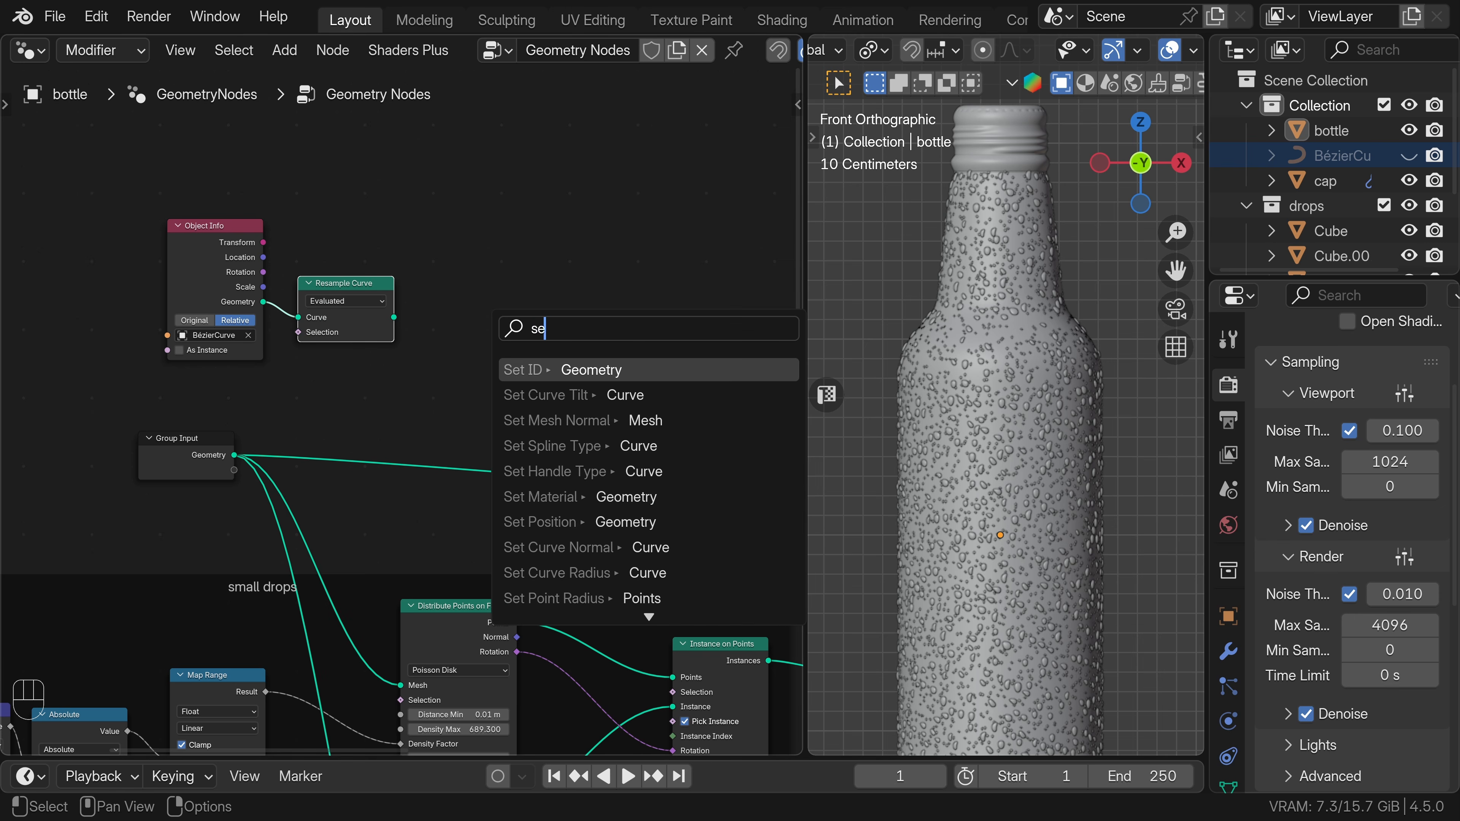
text(t po)
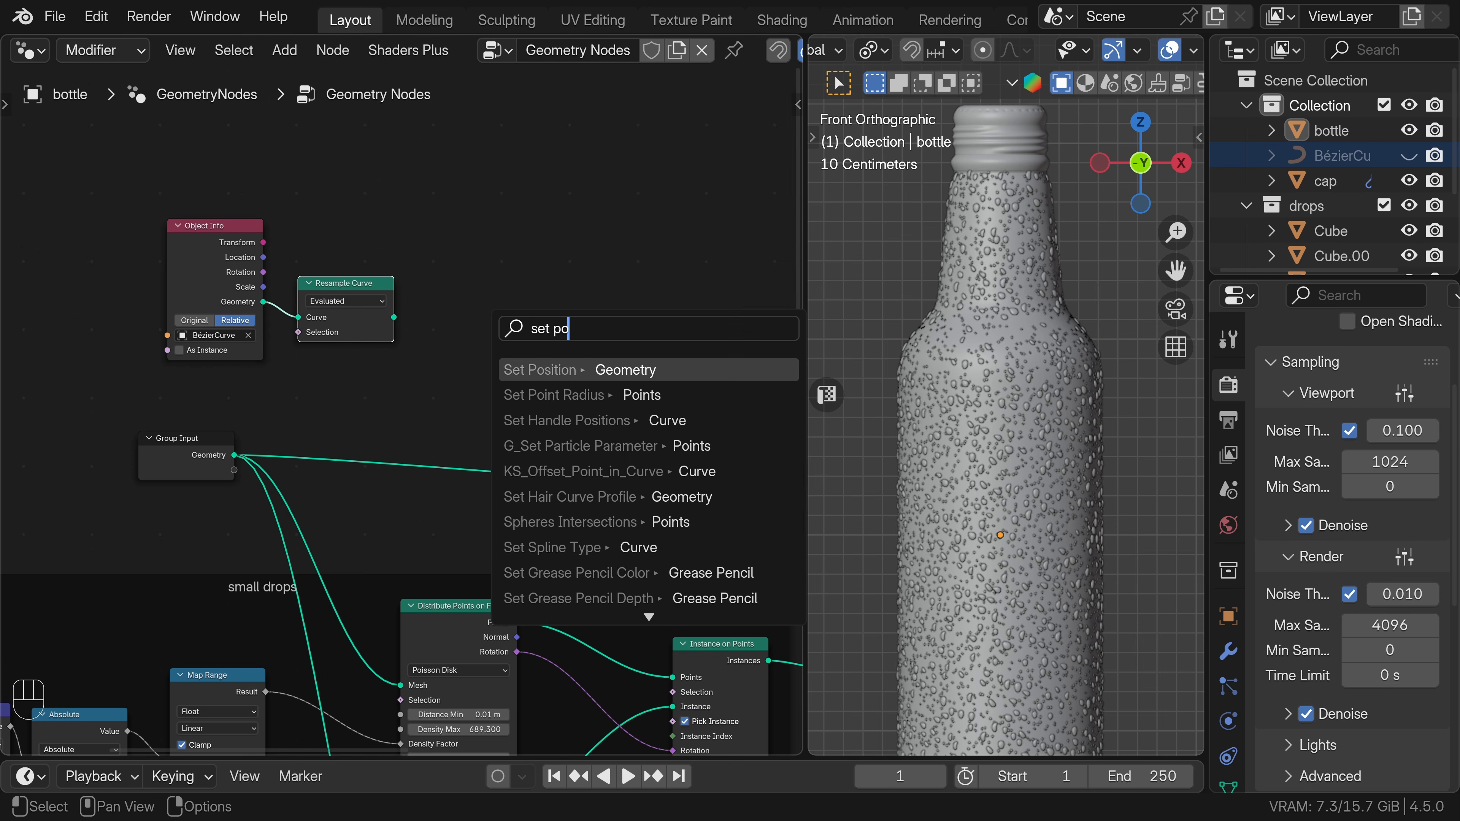
key(Return)
click(493, 303)
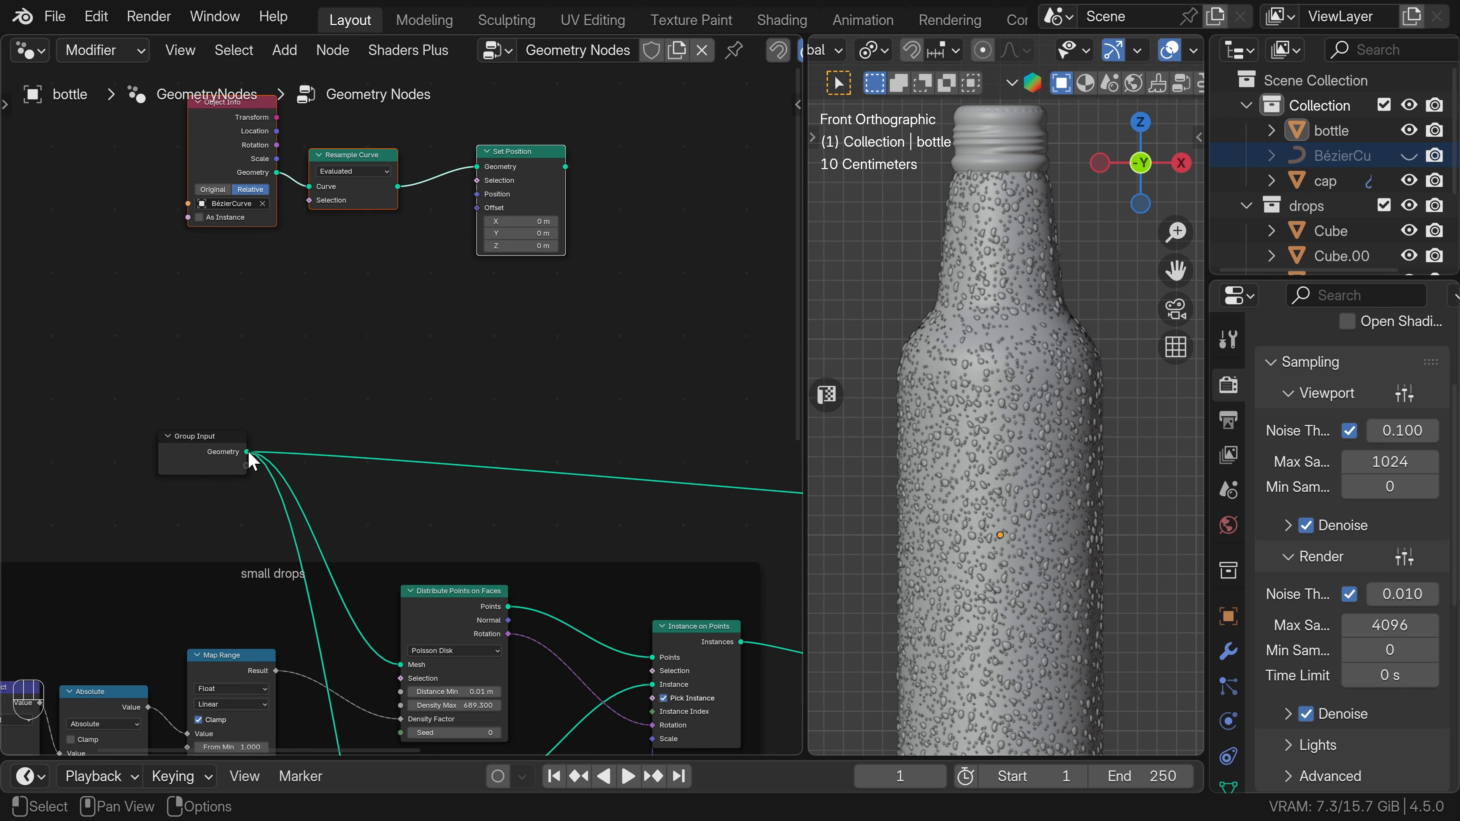
Add a Geometry Proximity node fed by the Group Input geometry and connect its Position to the Set Position node's Position.
drag(248, 452, 285, 379)
key(Down)
key(Down)
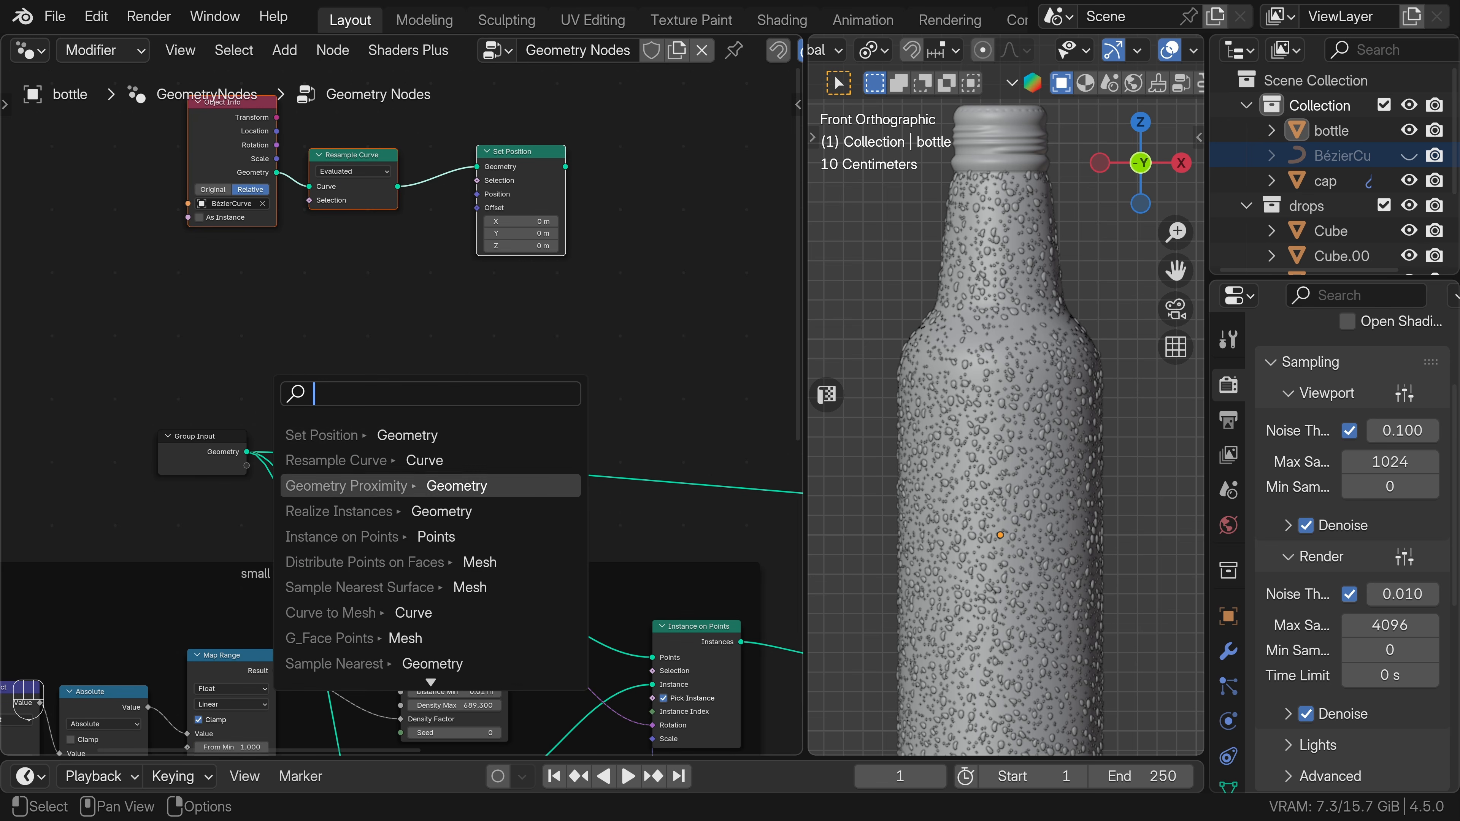
key(Return)
click(326, 405)
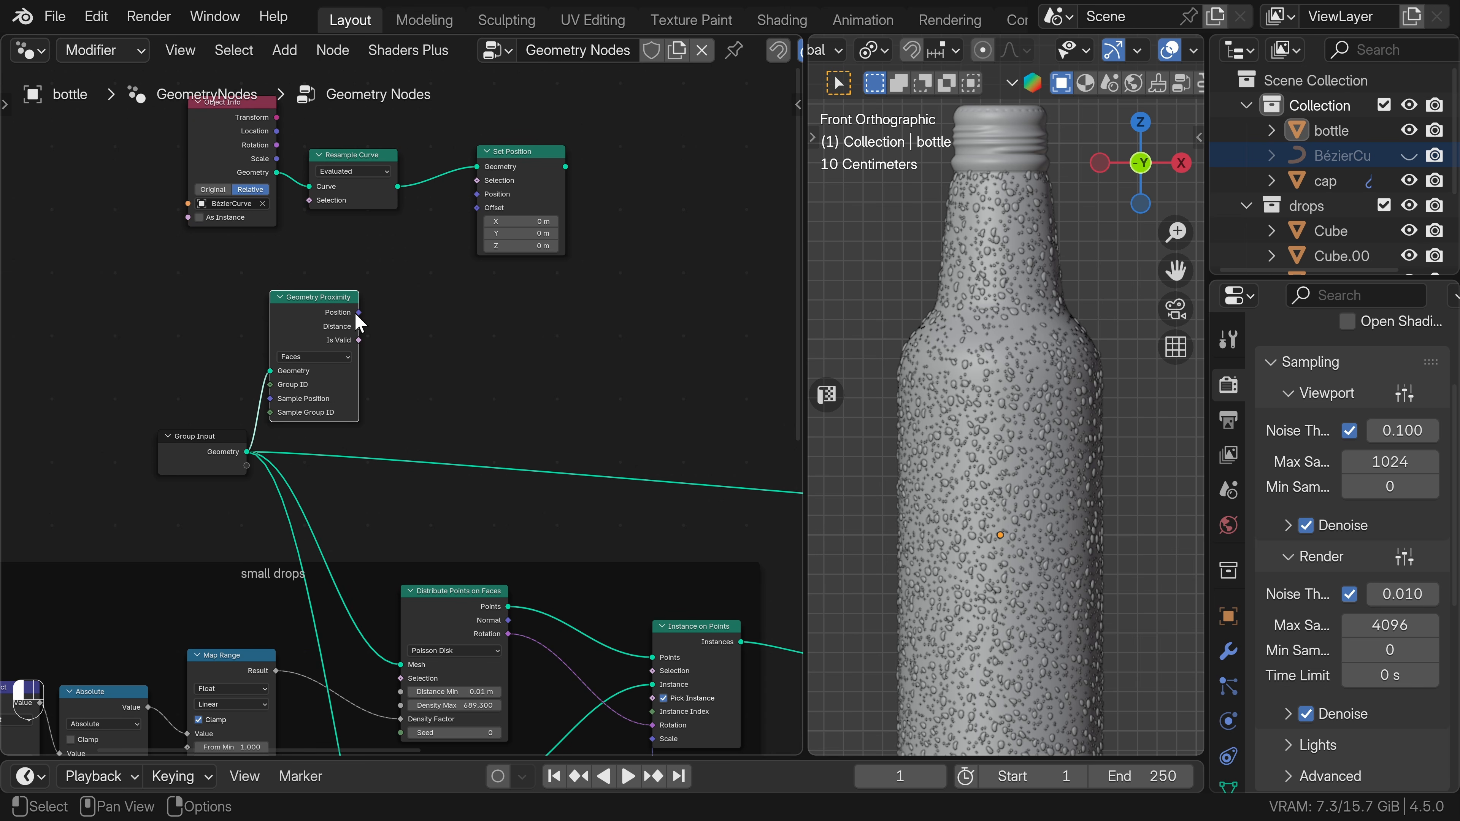
drag(359, 312, 478, 195)
Preview the Set Position output with a Viewer and toggle the node's mute to compare the curve with and without projection.
ctrl+shift+click(544, 169)
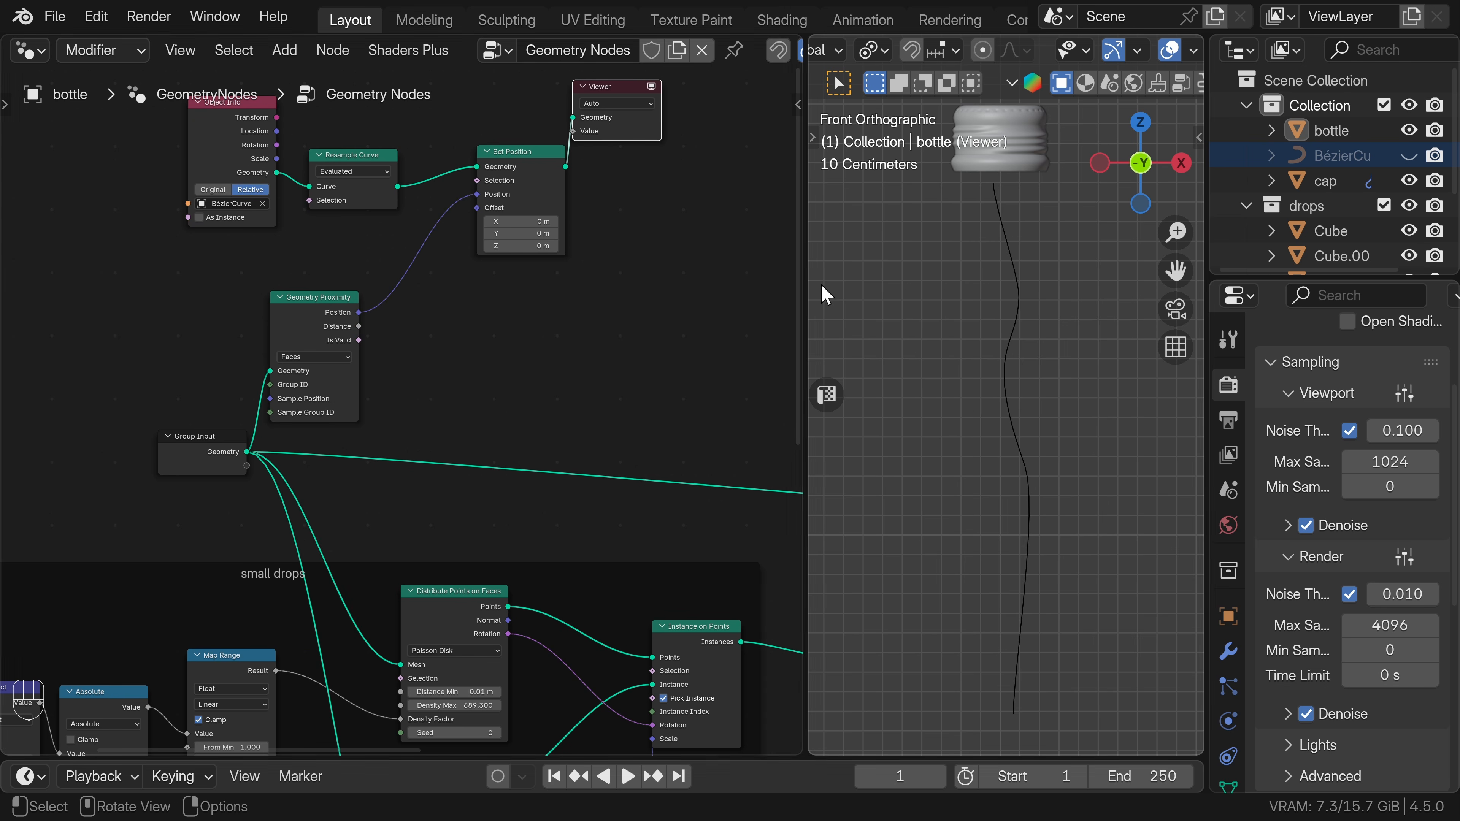
click(546, 179)
key(m)
key(m)
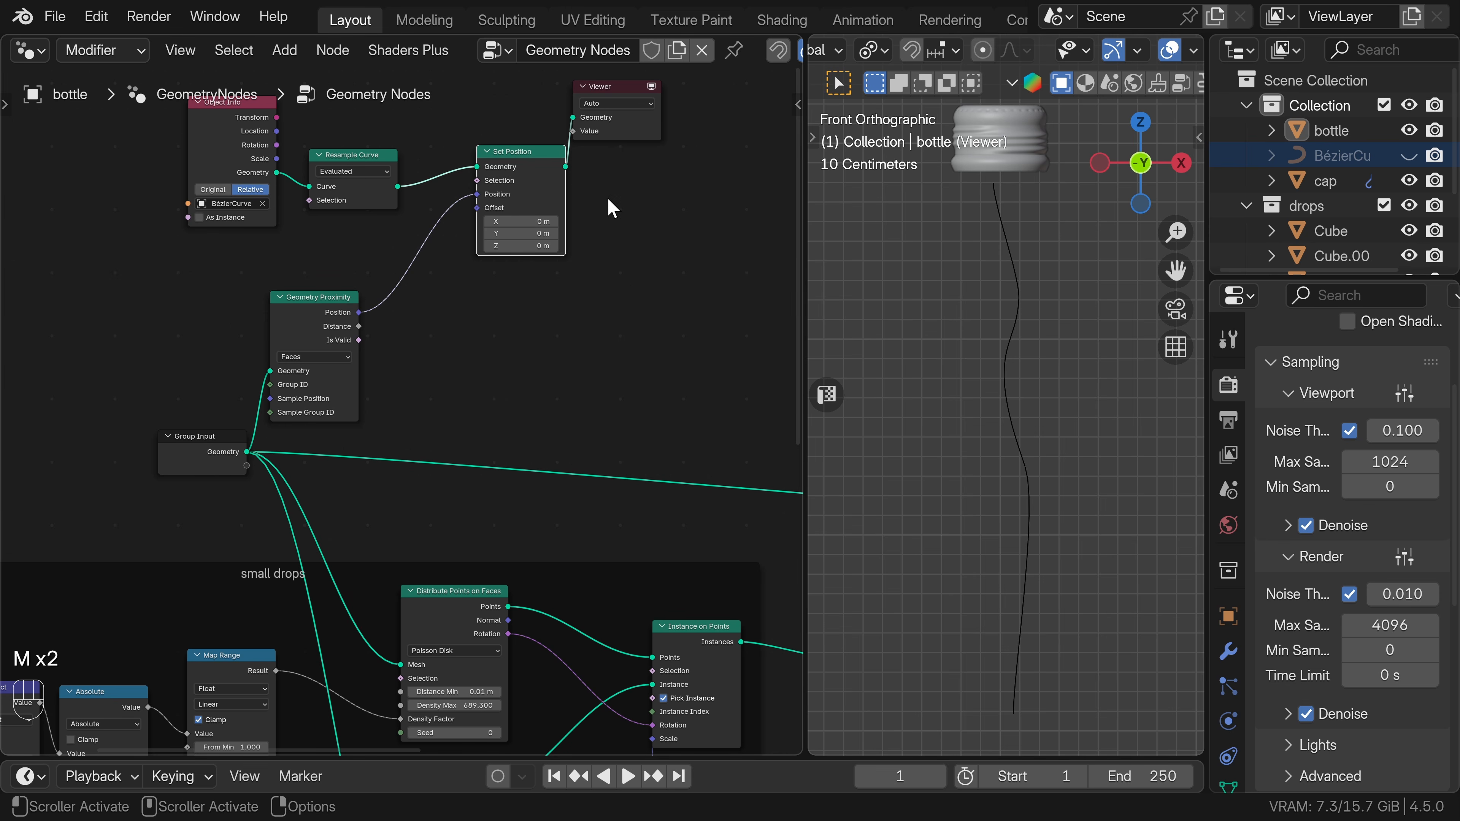
key(m)
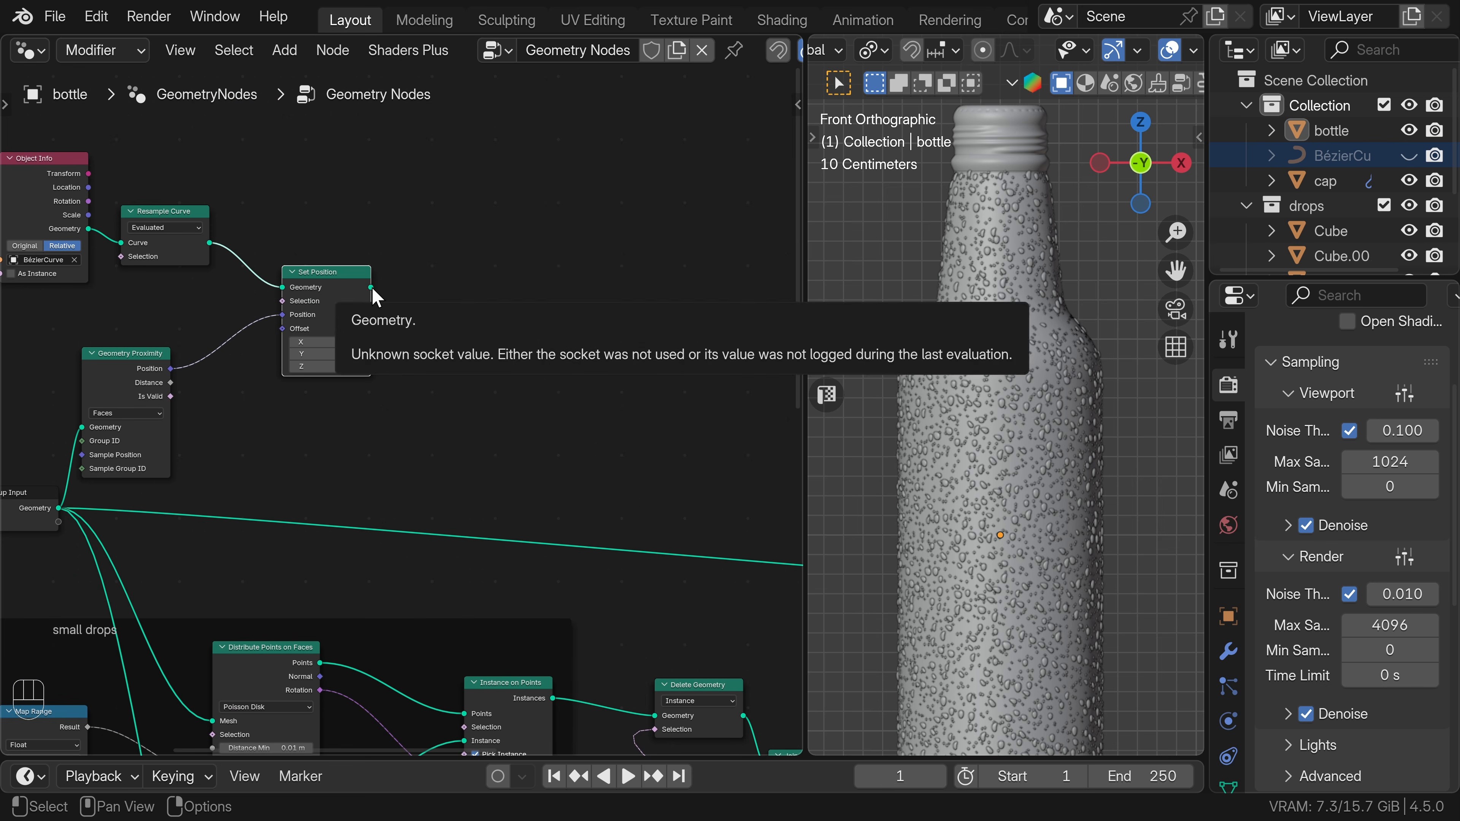
Add a Trim Curve node fed by the Set Position output.
drag(372, 287, 429, 291)
text(tr)
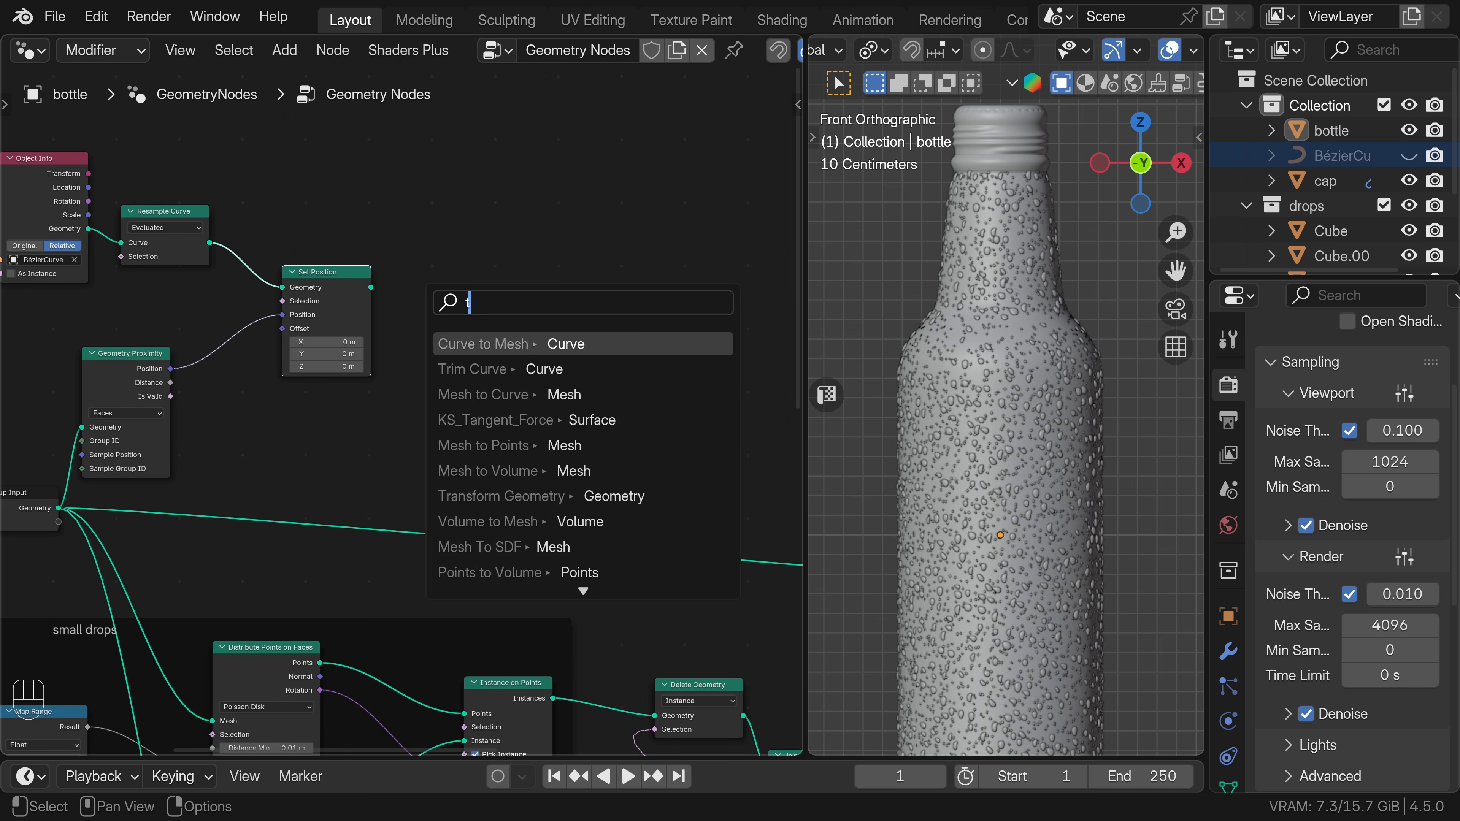
click(477, 370)
click(507, 410)
Add a Curve to Mesh node fed by the Trim Curve output.
middle_drag(598, 422, 494, 420)
drag(450, 357, 581, 368)
text(curve to)
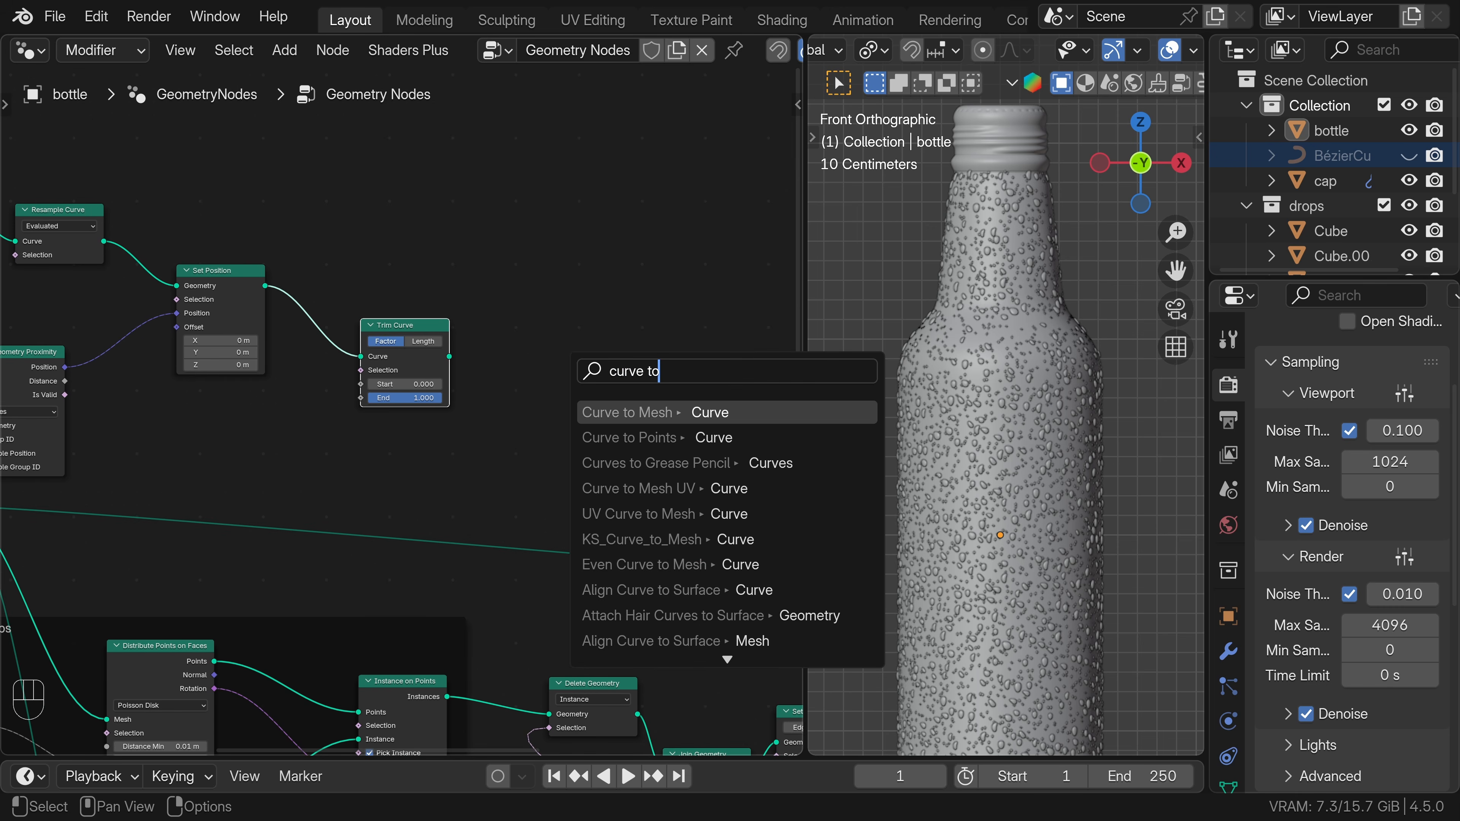
key(Return)
click(533, 372)
Add a Geometry Proximity node fed by the Curve to Mesh output and set its target geometry to Points.
middle_drag(617, 382, 470, 389)
drag(442, 349, 553, 378)
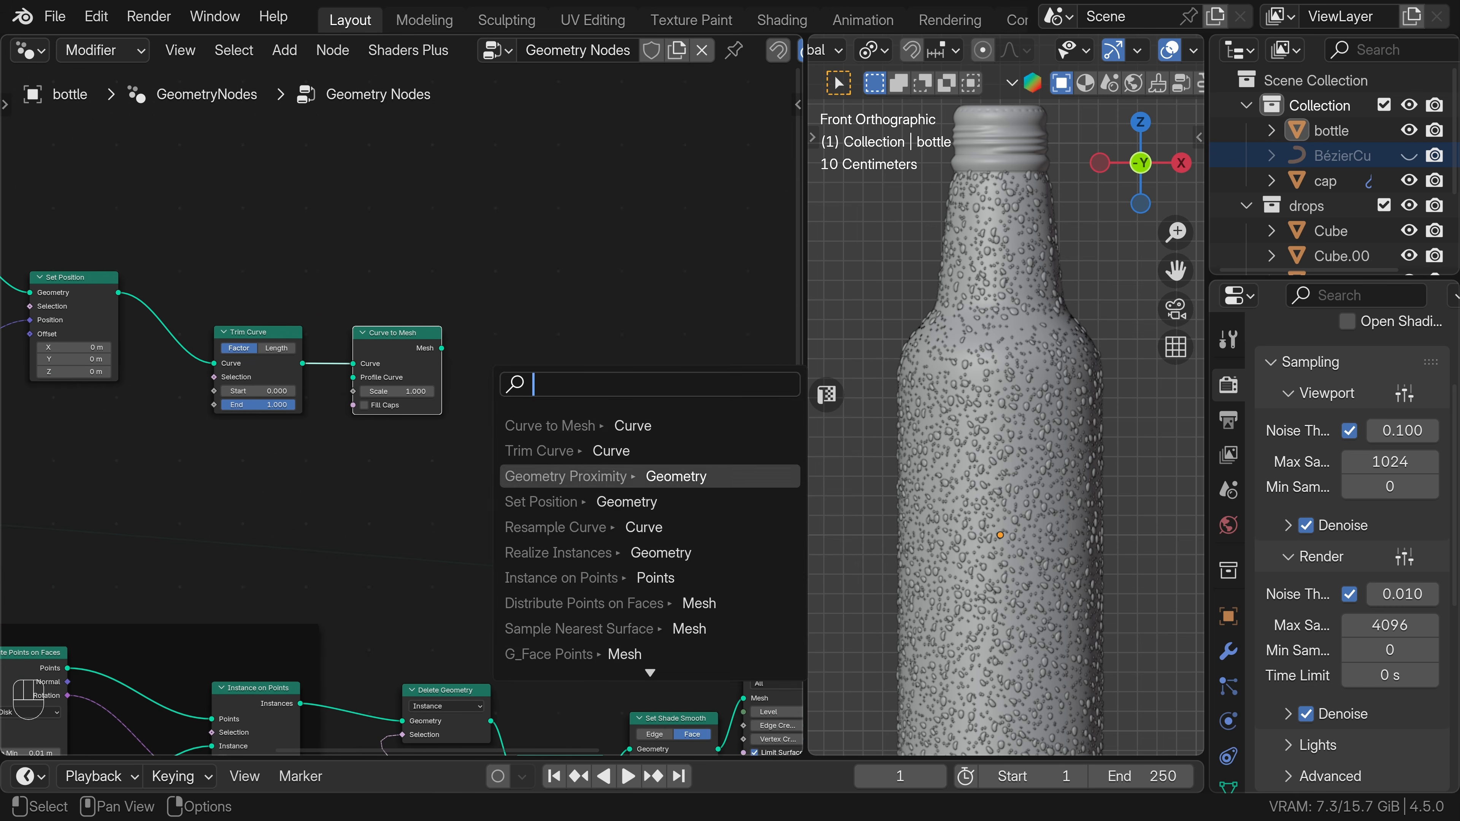
click(600, 476)
click(521, 440)
click(518, 399)
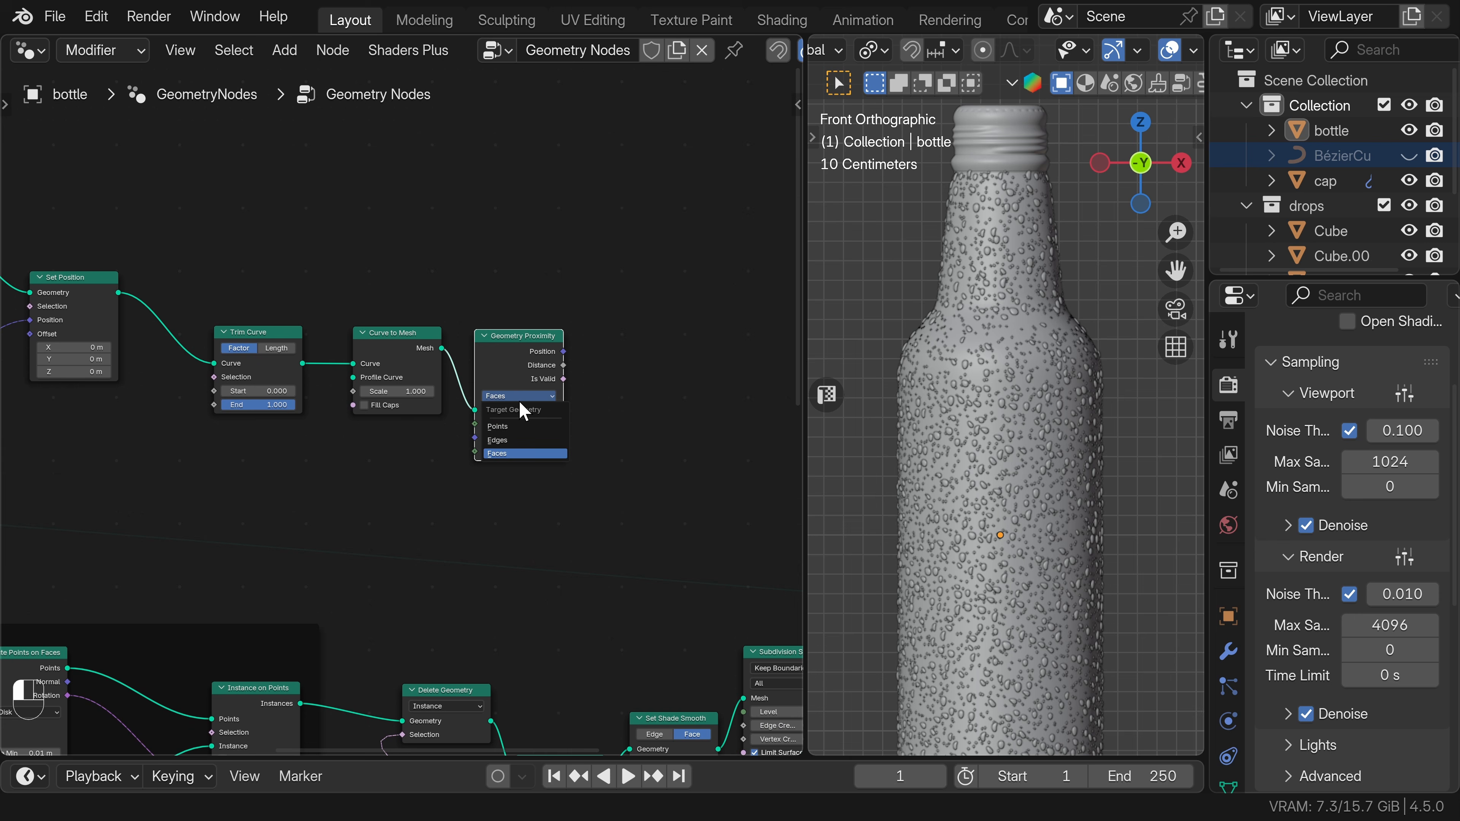
click(502, 427)
Add a Less Than compare node fed by the Distance output of the Points-mode Geometry Proximity.
middle_drag(608, 391, 476, 388)
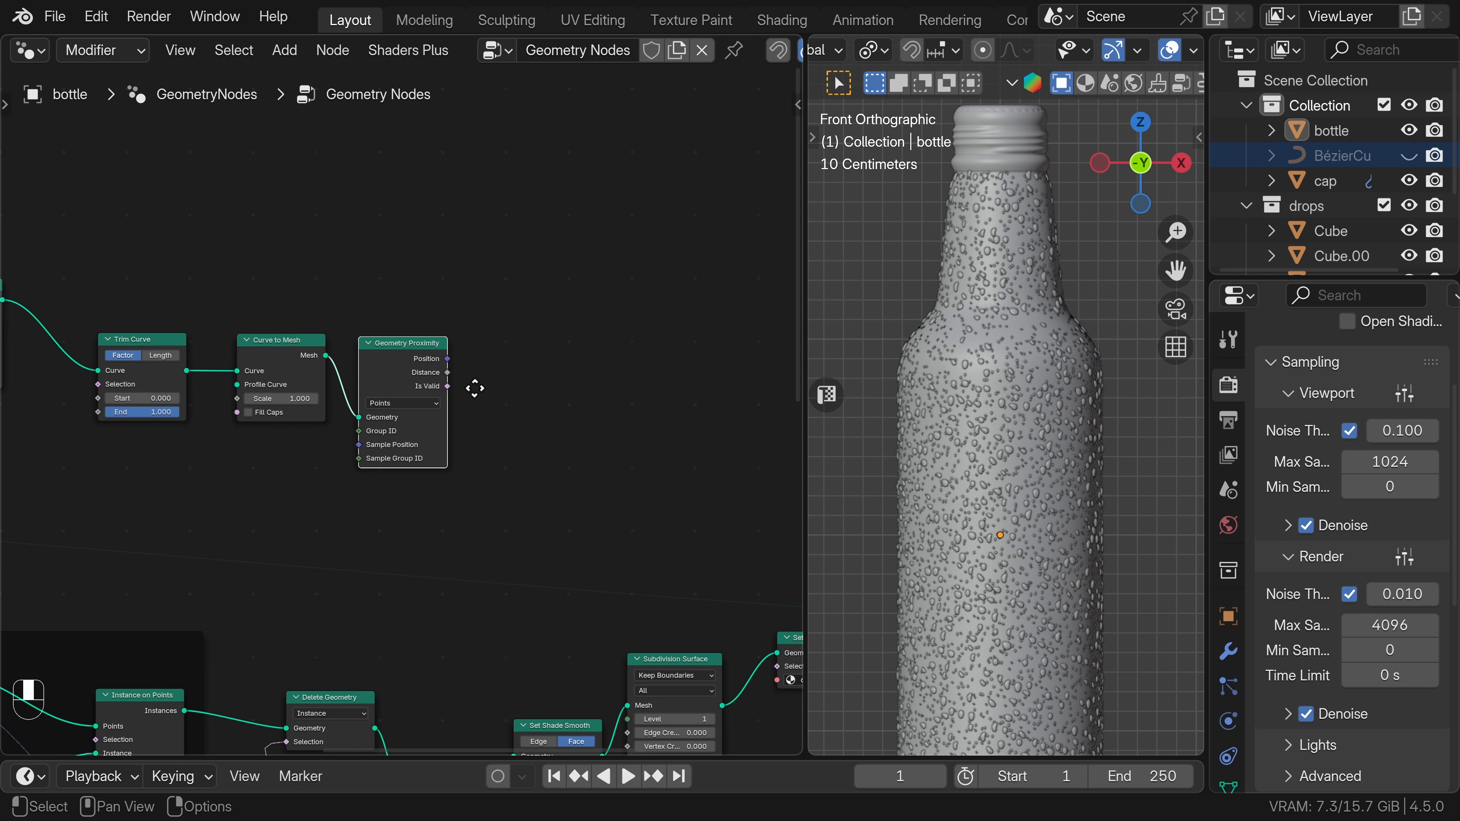
drag(430, 373, 514, 386)
text(les)
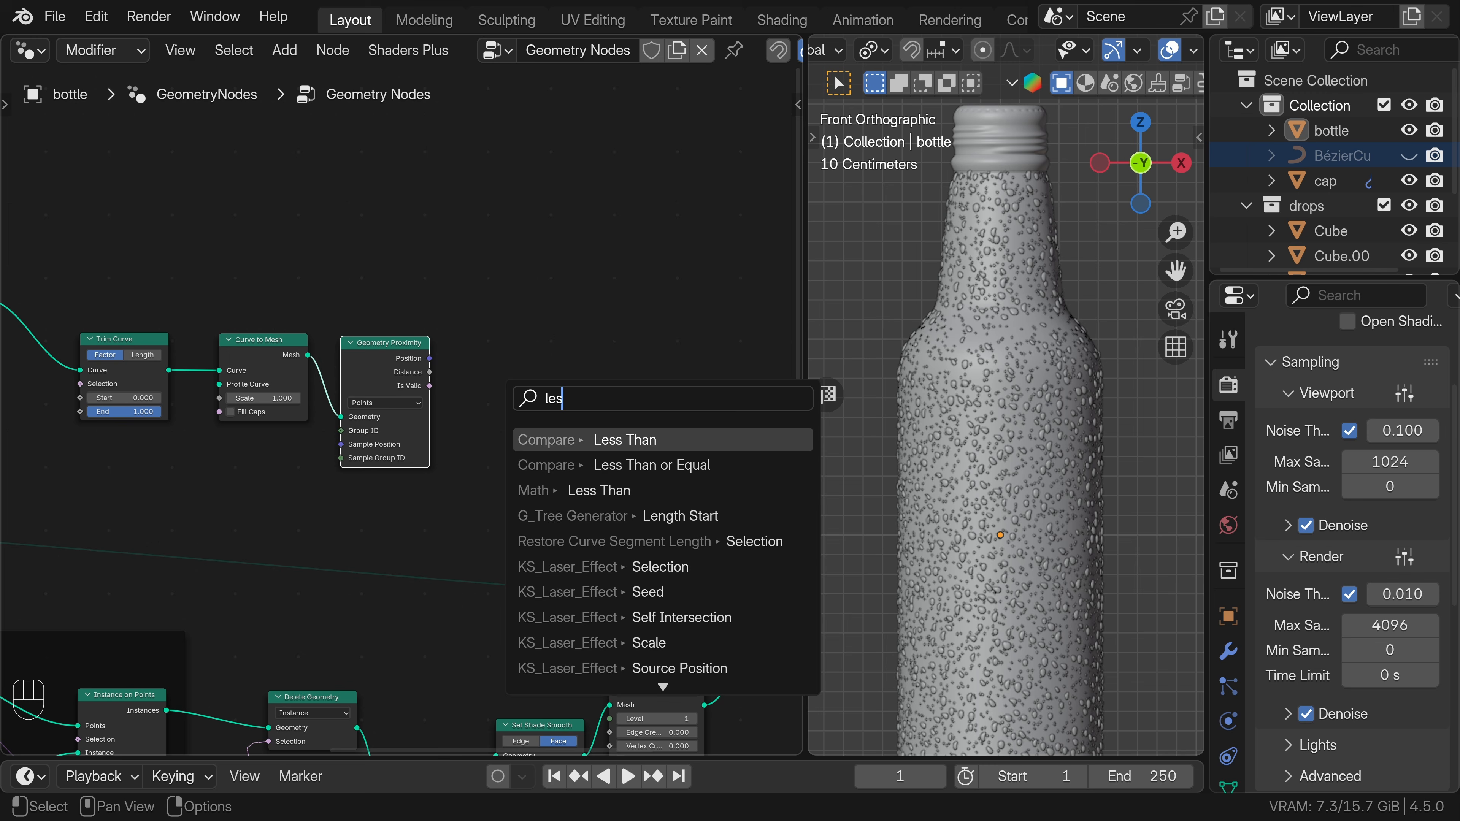
key(Return)
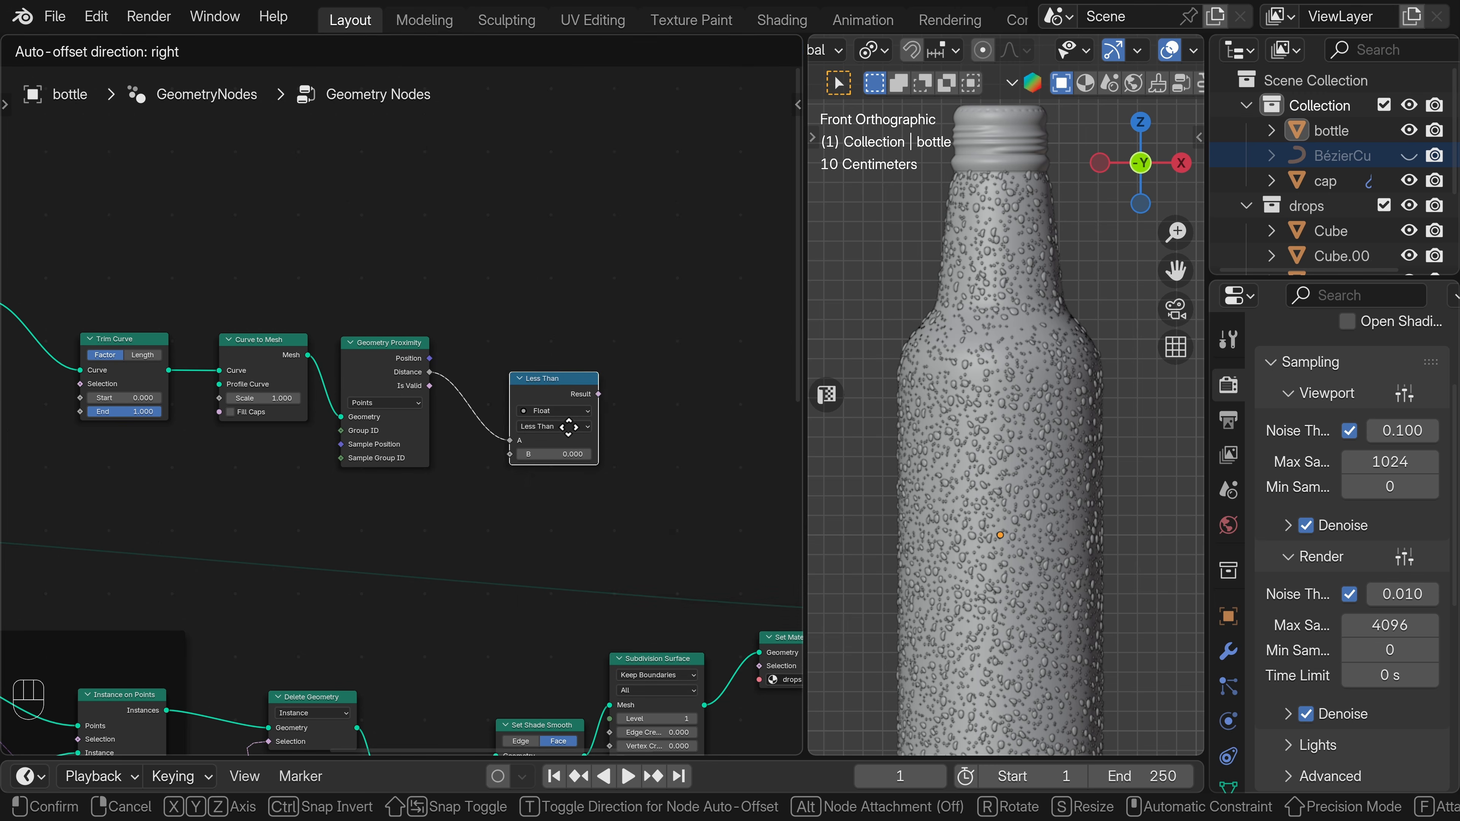
click(516, 411)
Duplicate the Delete Geometry node and insert the copy between Join Geometry and Set Shade Smooth.
scroll(601, 624, down, 5)
middle_drag(606, 636, 453, 410)
scroll(454, 417, up, 1)
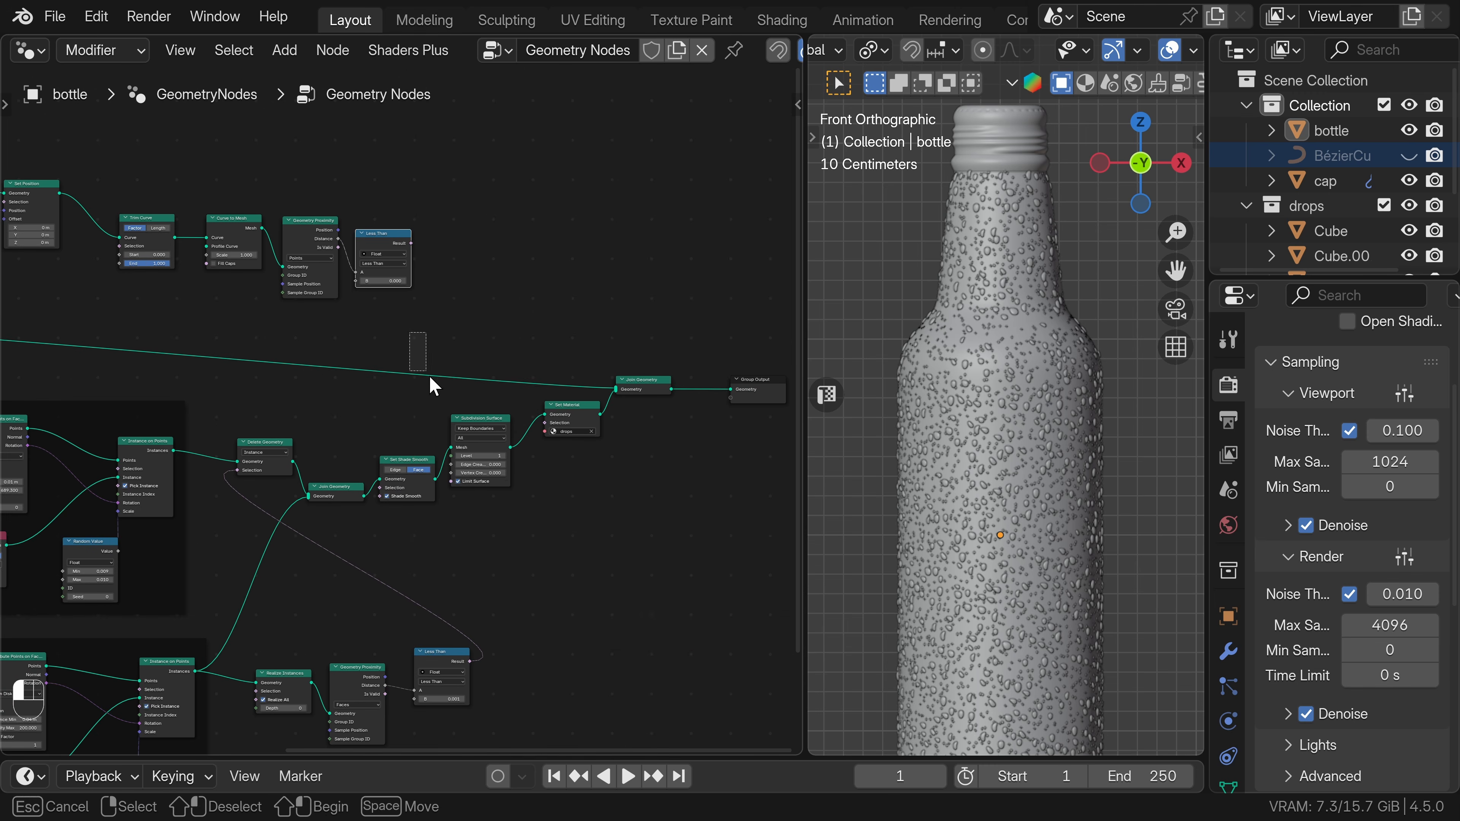
key(shift+d)
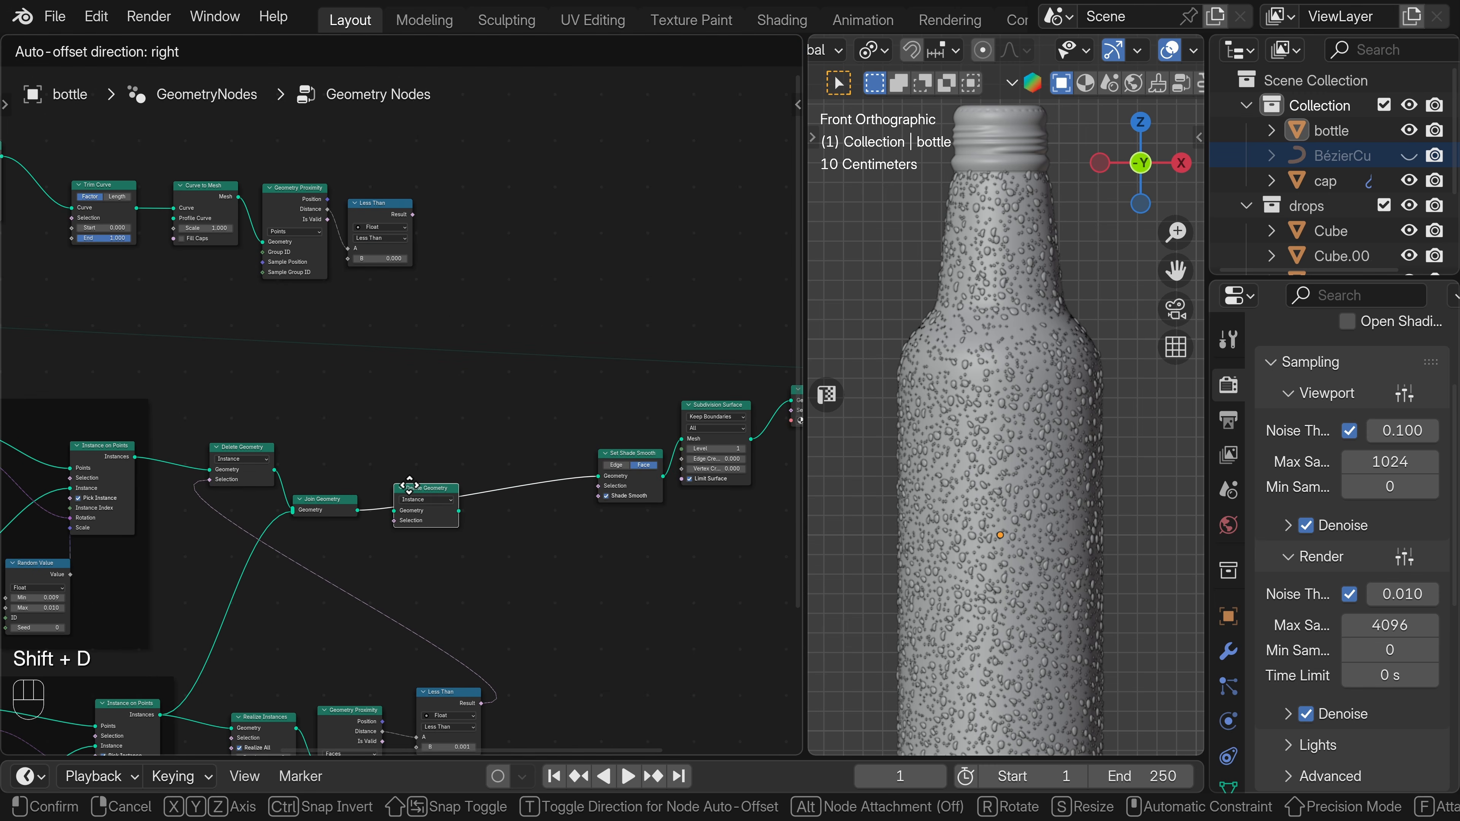
click(415, 494)
Connect the curve branch's Less Than result to the duplicated Delete Geometry's Selection and set the comparison's B value to 0.040.
scroll(396, 403, up, 1)
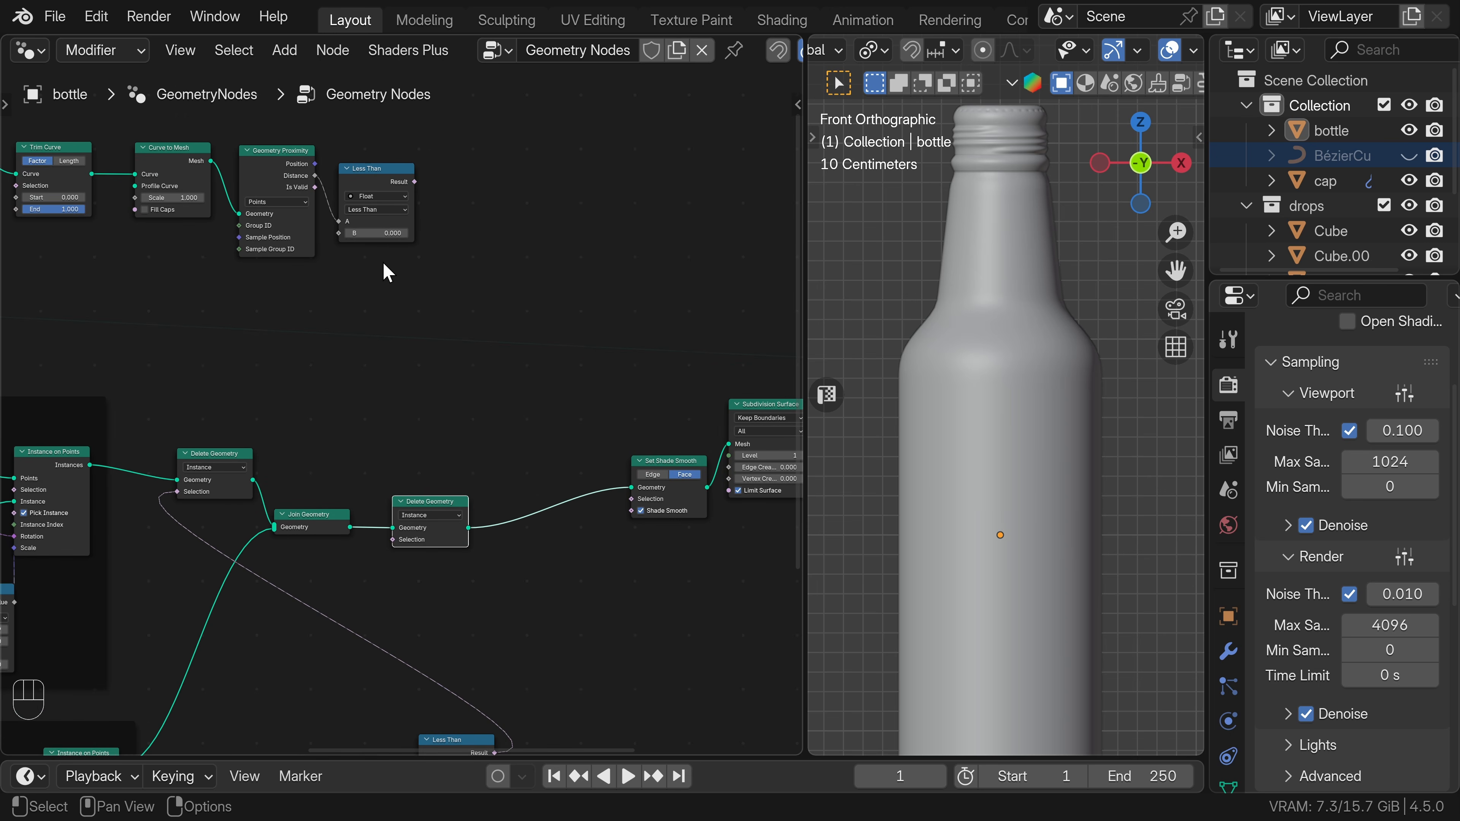
drag(414, 182, 393, 540)
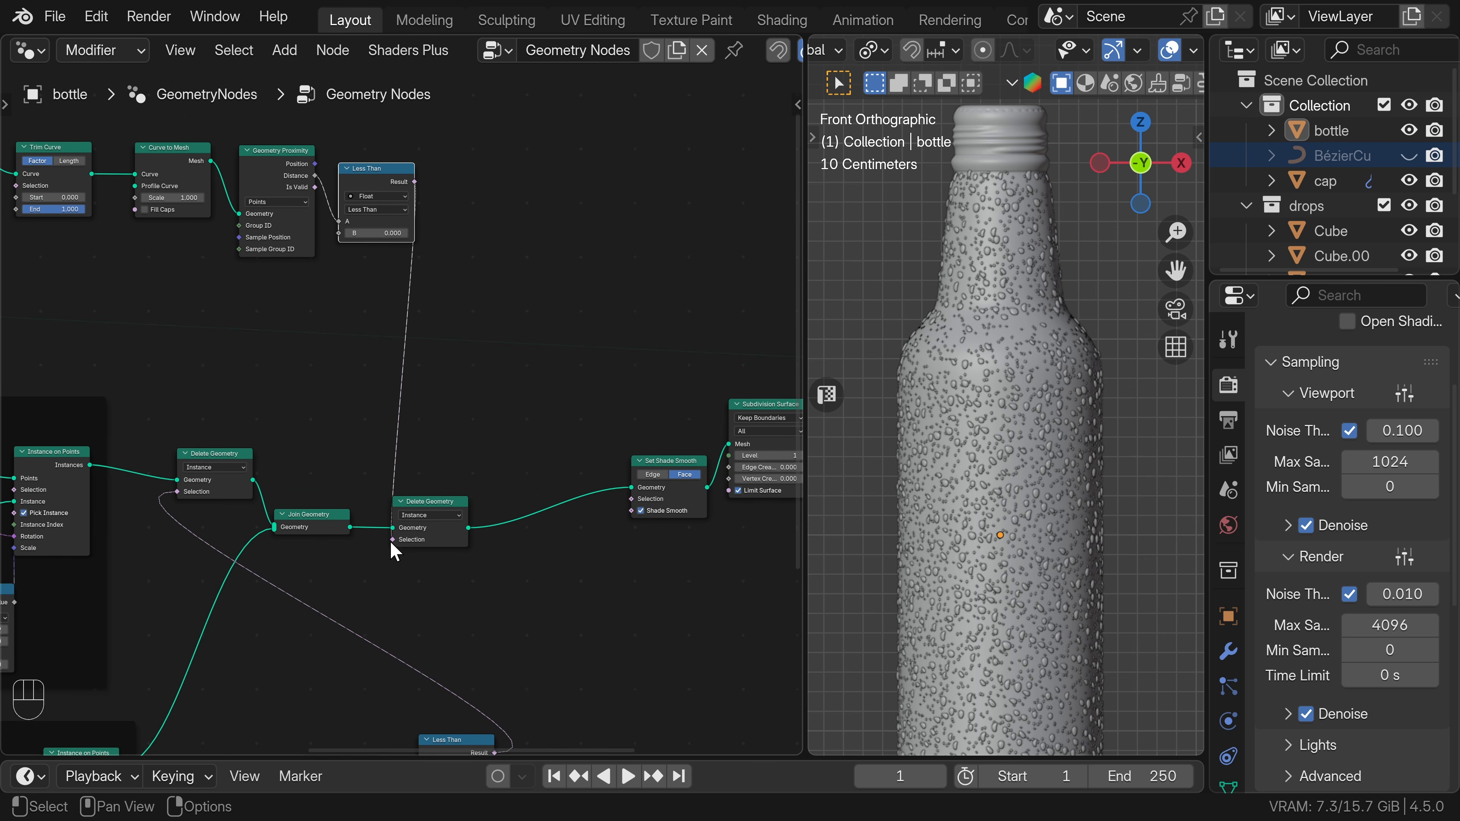
scroll(418, 300, up, 2)
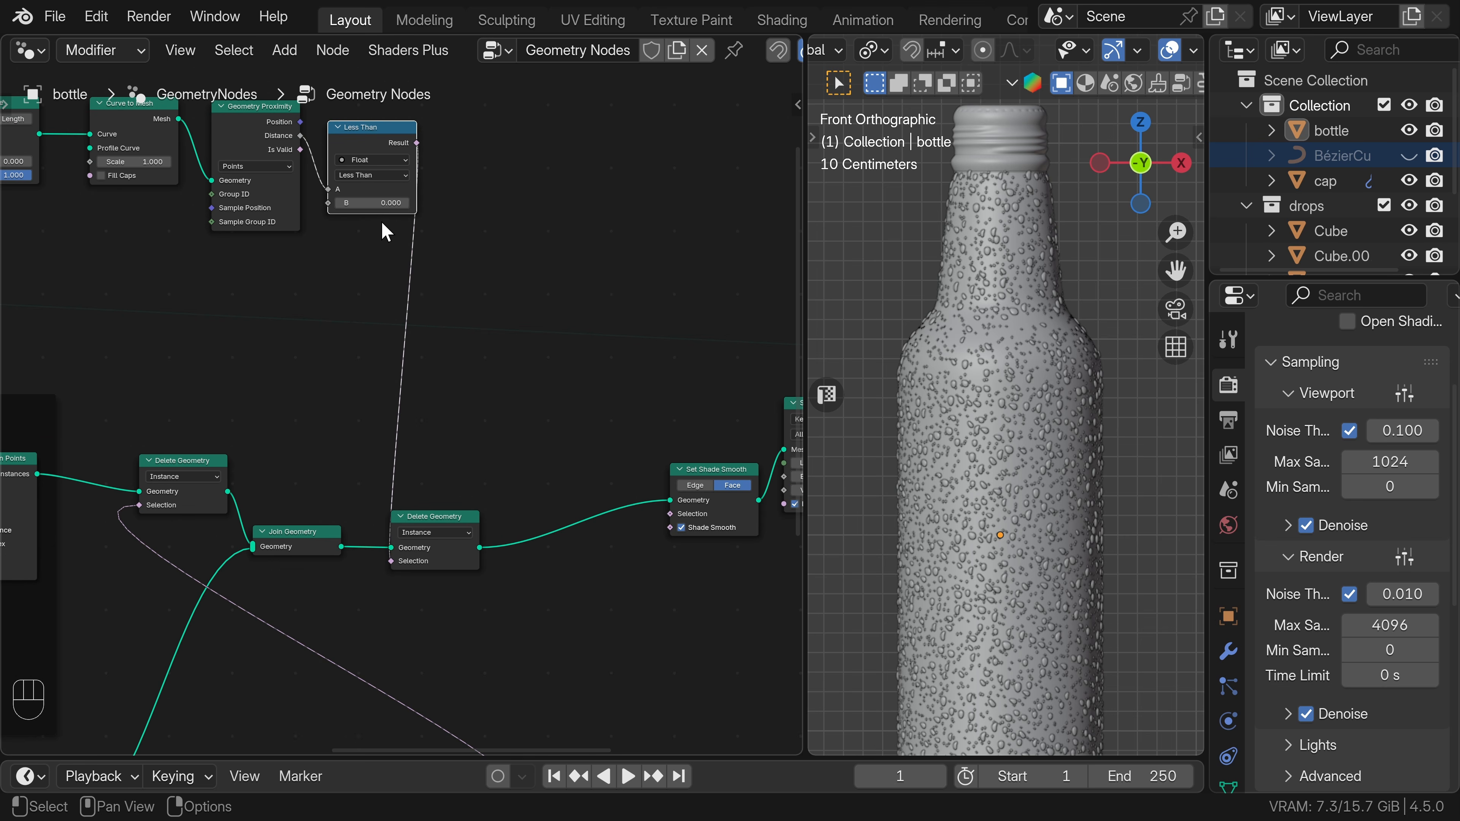
shift+drag(376, 203, 396, 203)
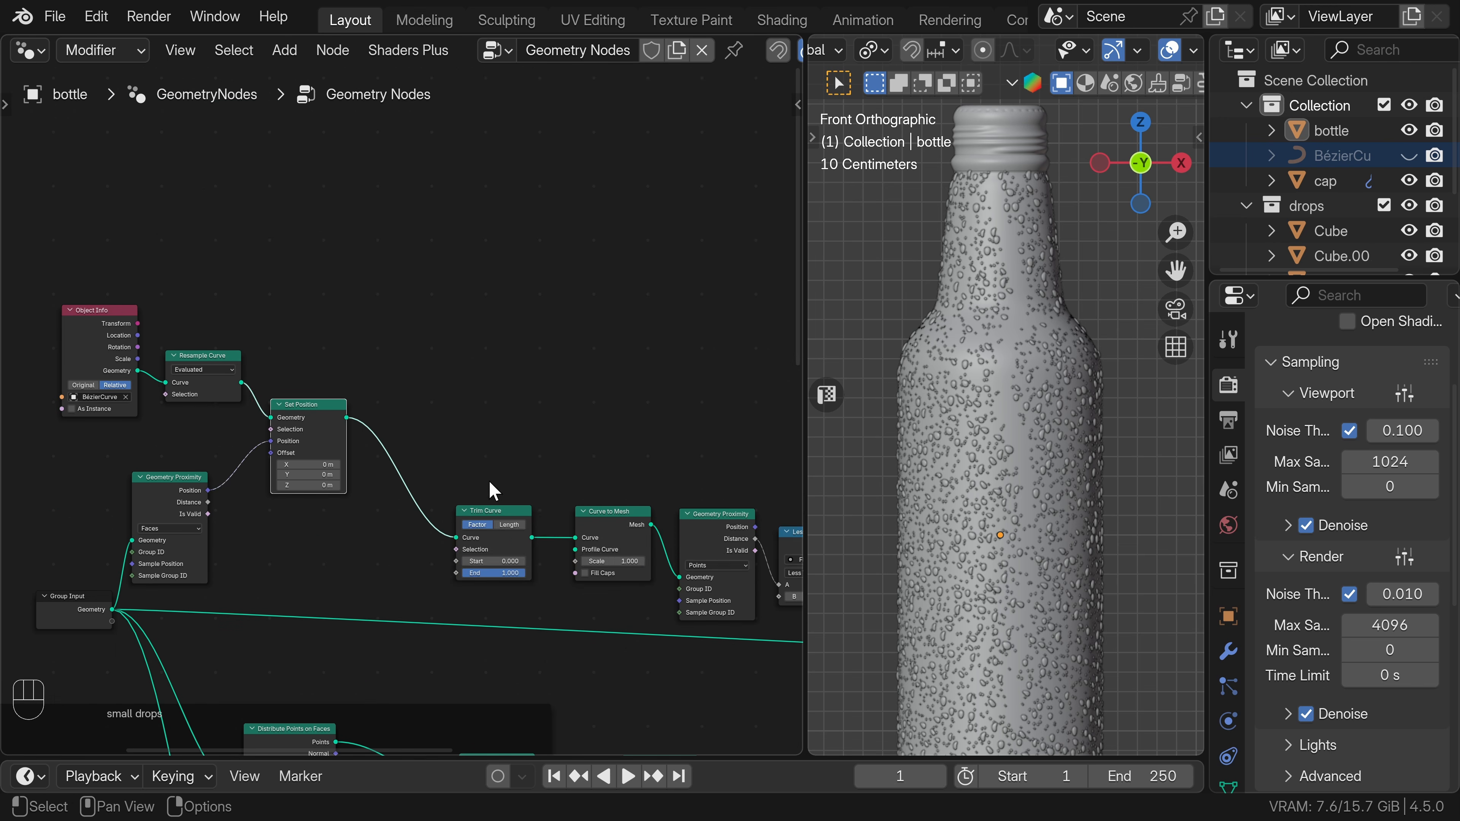
Duplicate the Trim Curve node above the original and feed the copy from the Set Position output.
click(492, 511)
key(shift+d)
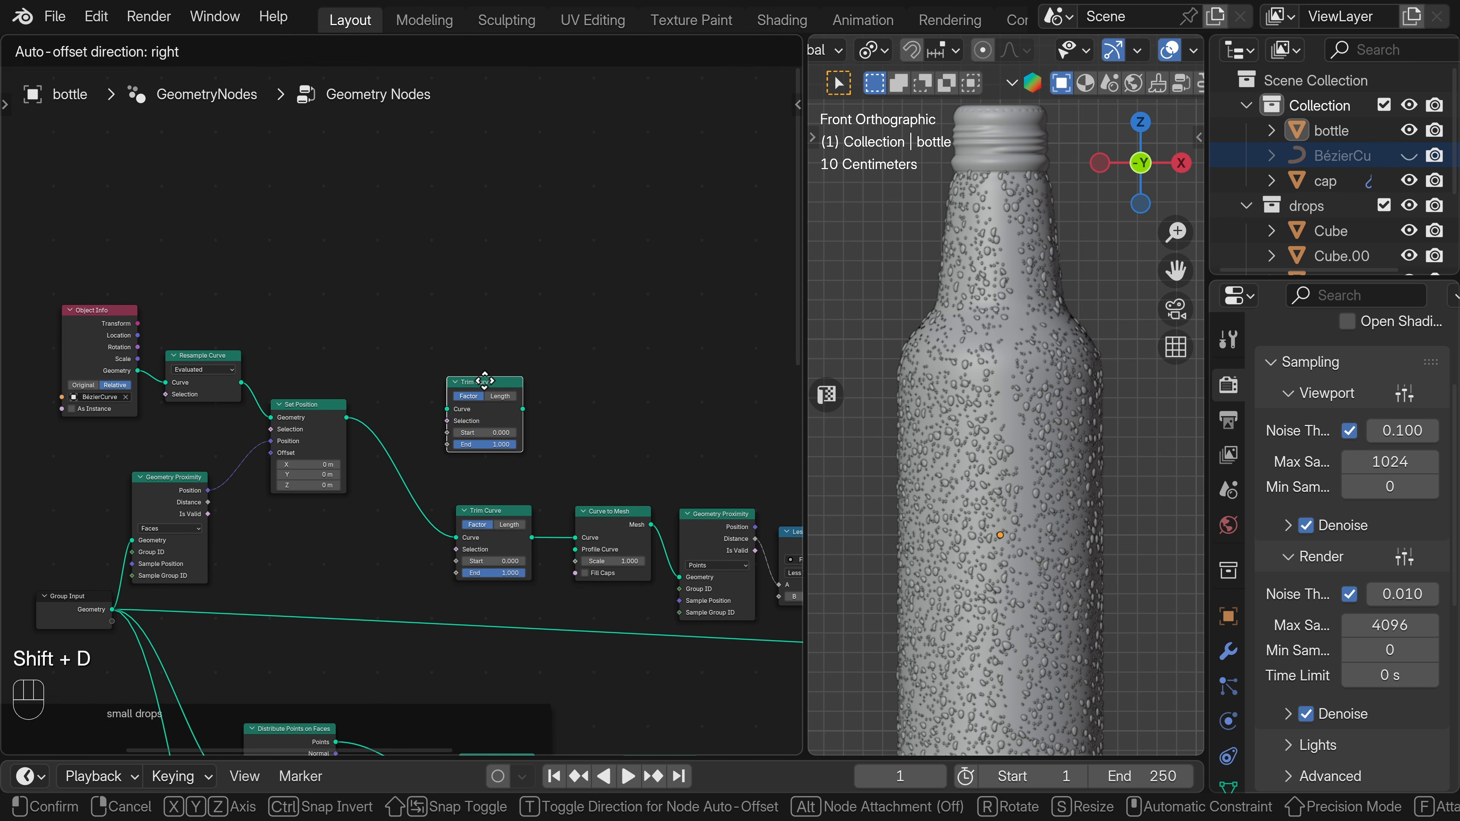
click(487, 397)
drag(348, 418, 469, 380)
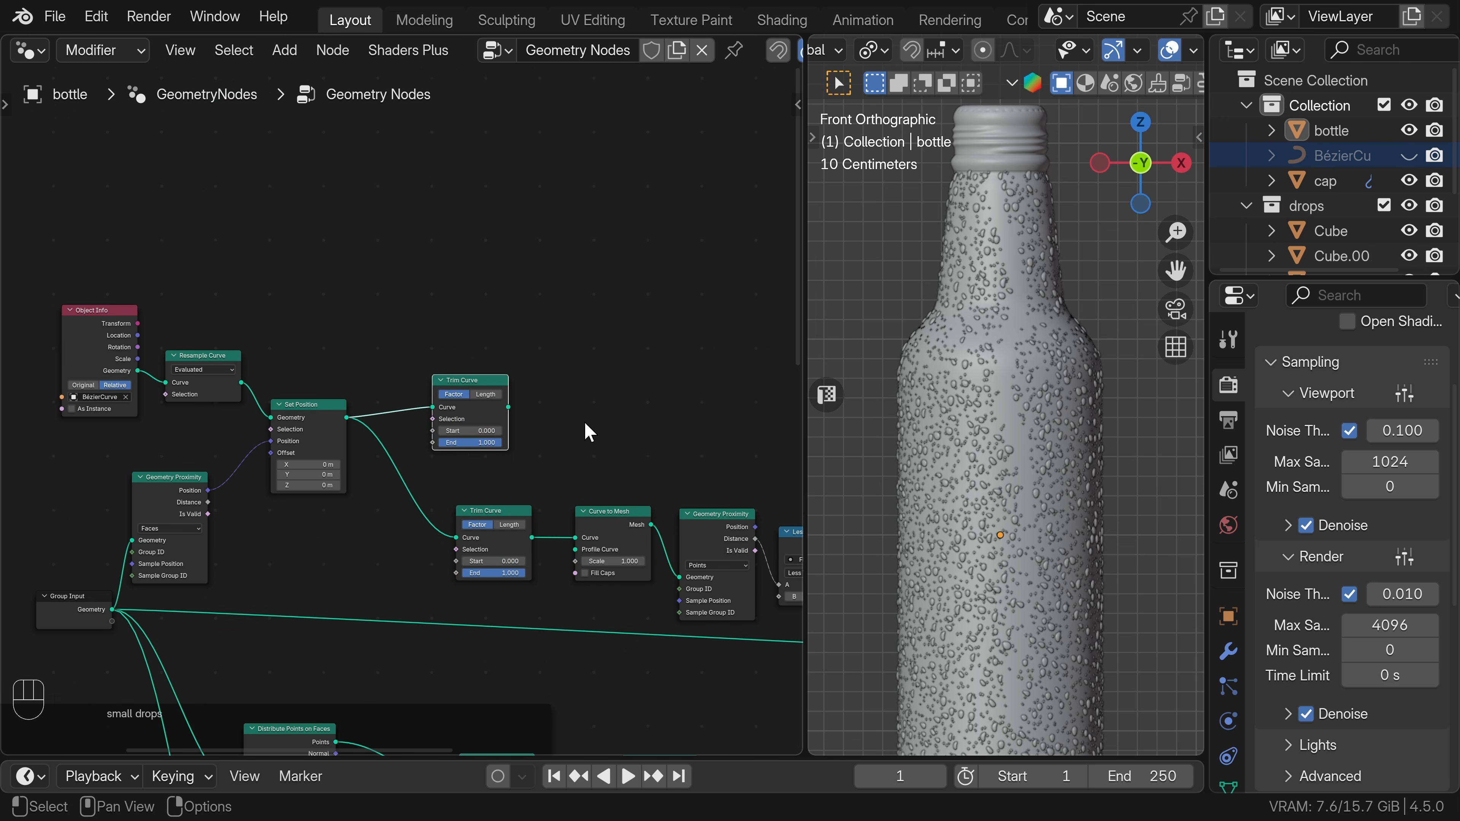
Add a Set Curve Radius node fed by the duplicated Trim Curve.
middle_drag(541, 417, 473, 461)
scroll(473, 461, up, 2)
drag(435, 448, 575, 431)
text(set c)
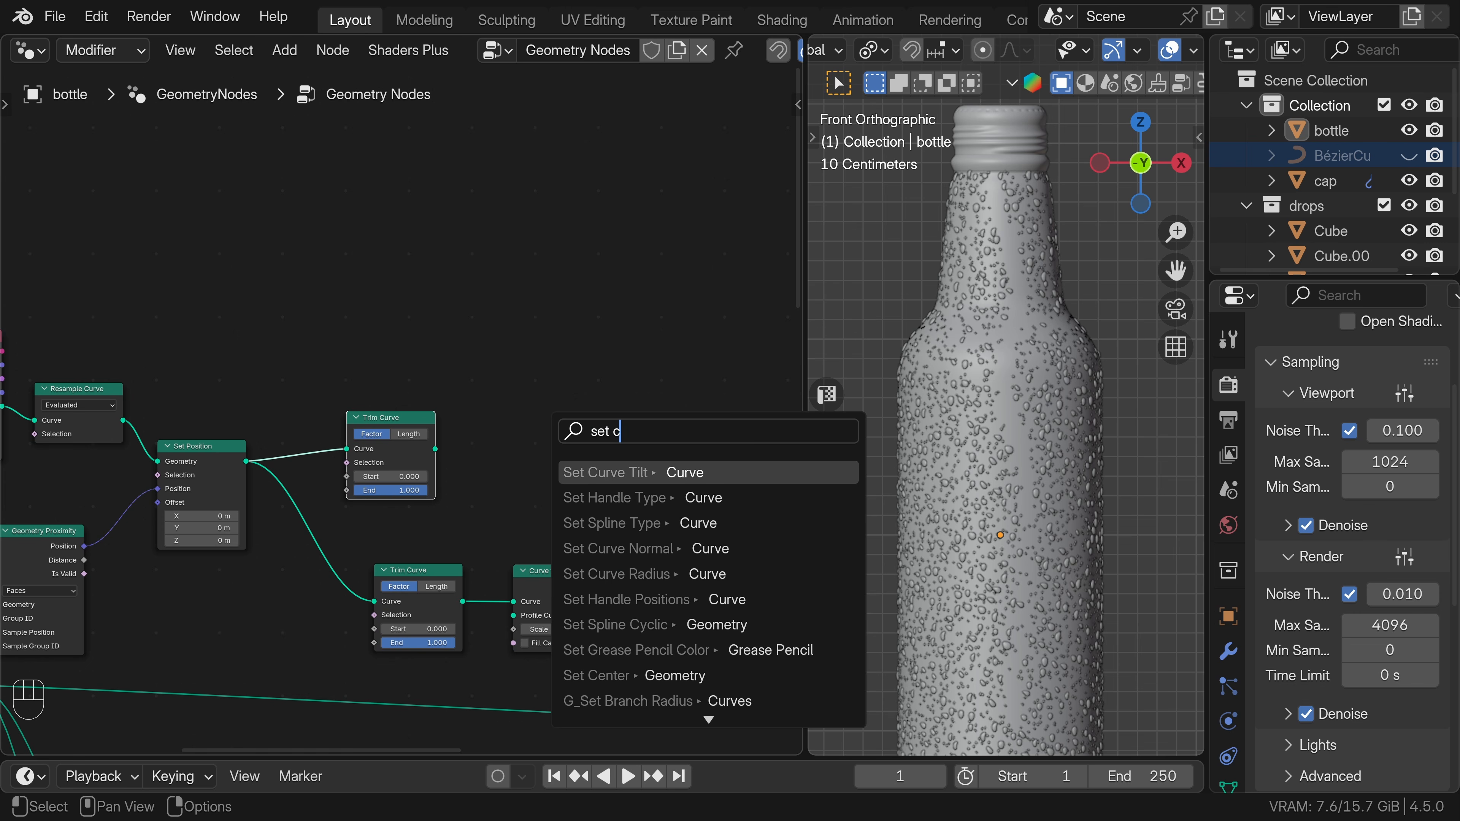
key(Down)
click(635, 570)
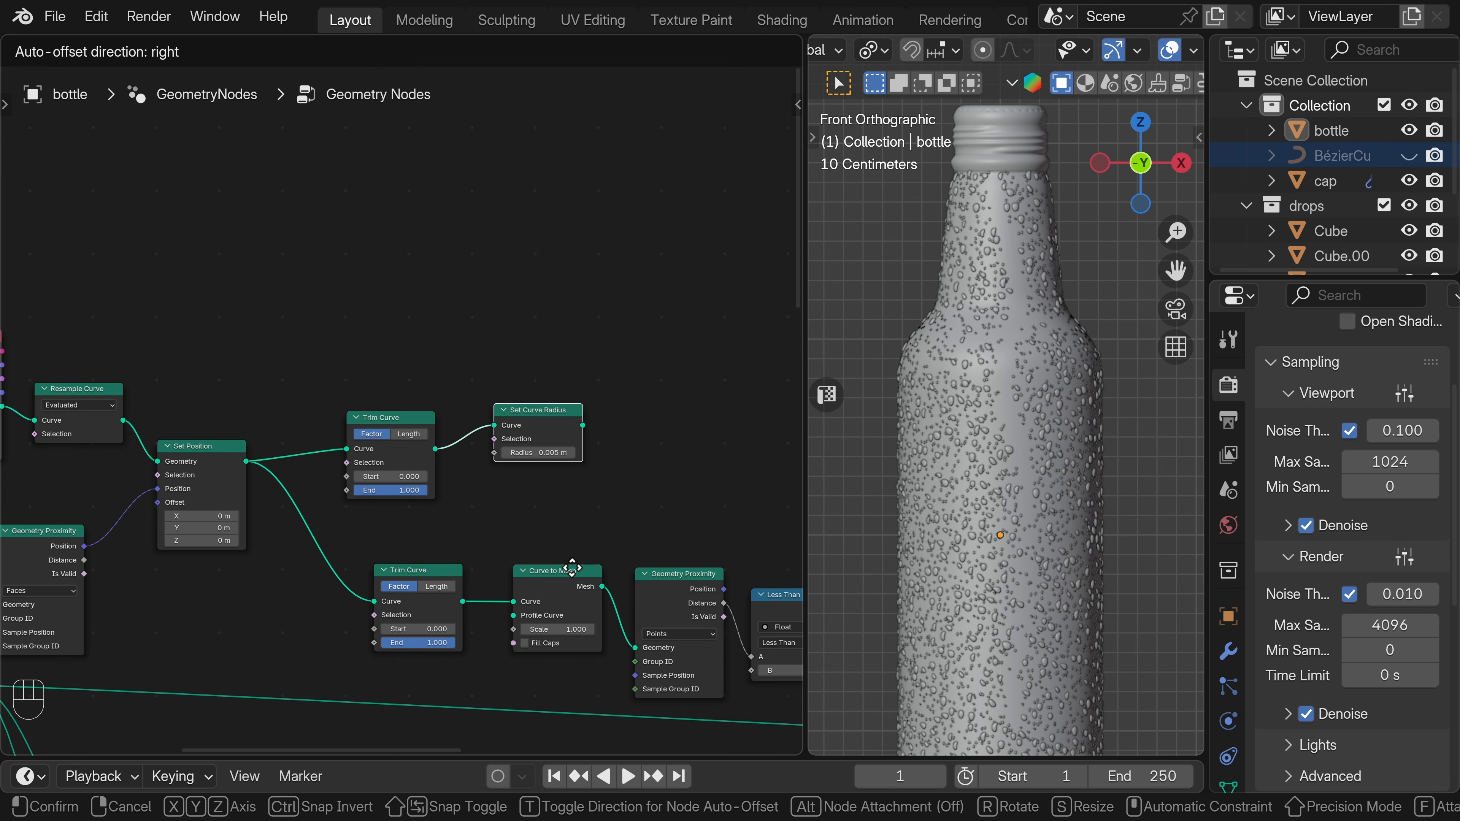
click(580, 576)
Duplicate the Curve to Mesh node and connect the Set Curve Radius output to the copy's Curve input.
middle_drag(647, 506, 452, 526)
click(370, 603)
key(shift+d)
click(537, 420)
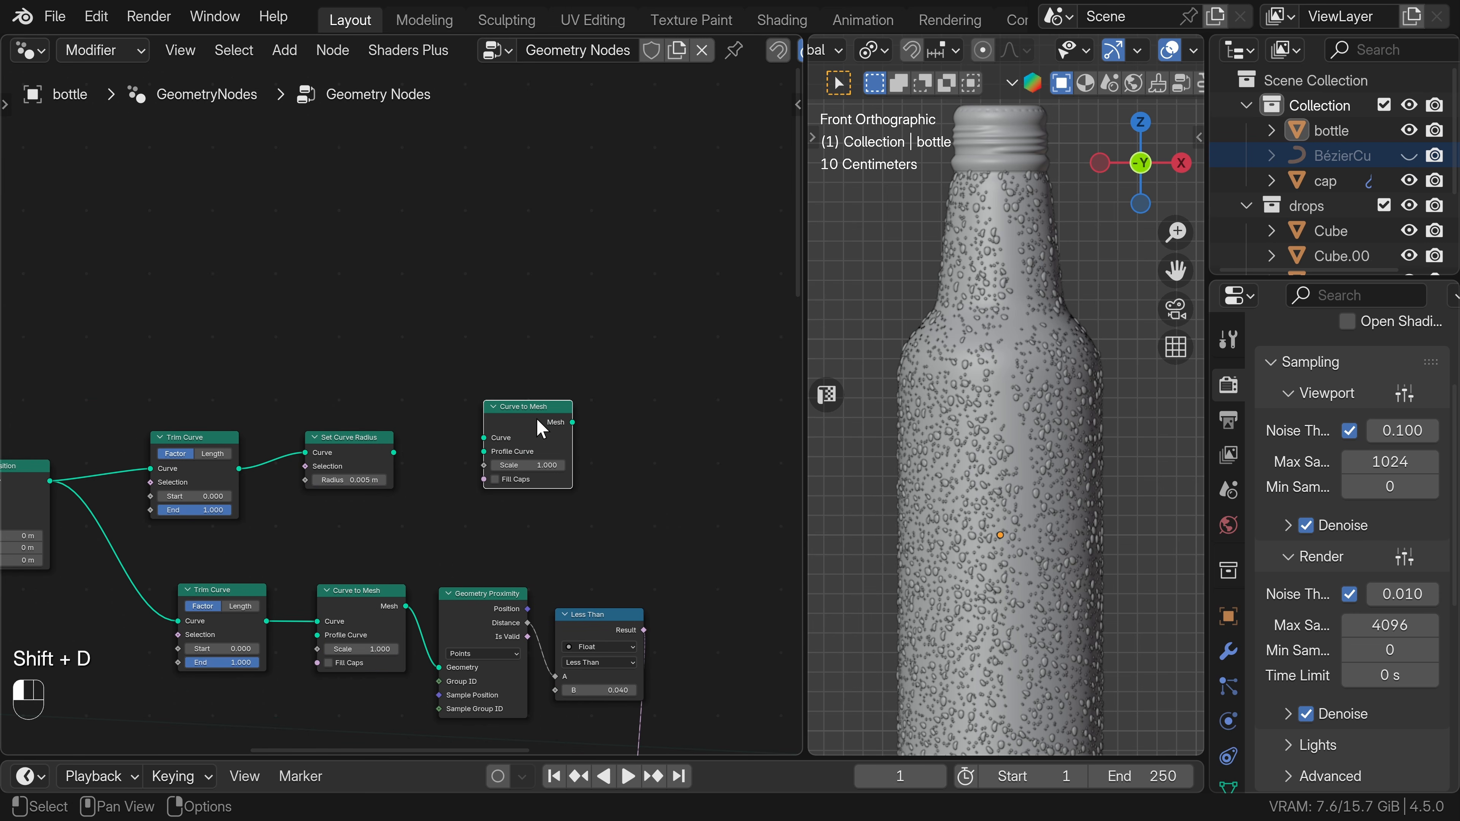
drag(394, 452, 481, 438)
Add a Curve Circle node below Set Curve Radius and connect it to the upper Curve to Mesh node's Profile Curve.
drag(362, 433, 393, 362)
key(shift+a)
text(cr)
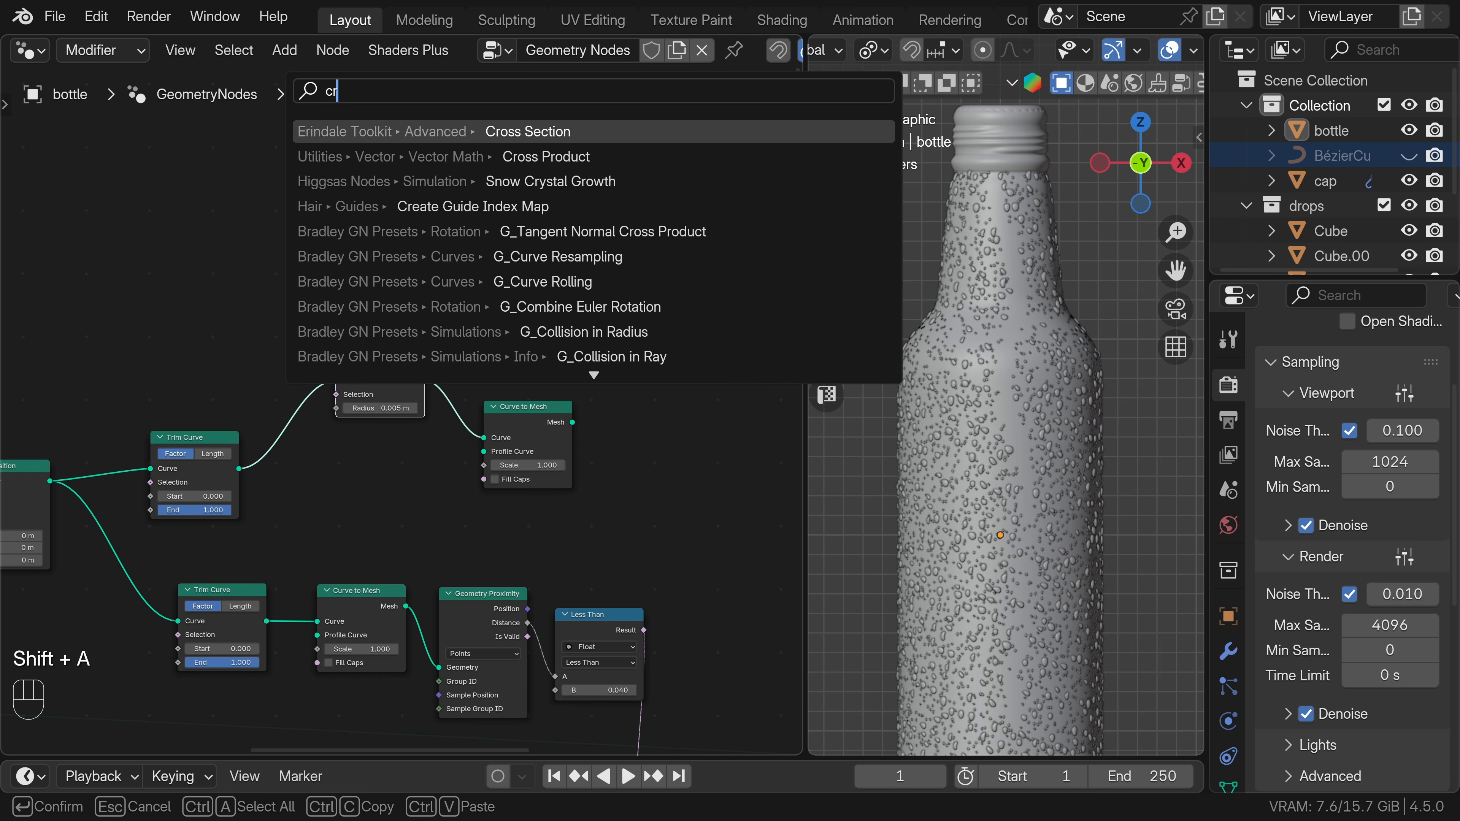
key(BackSpace)
text(urve c)
key(Return)
click(326, 440)
drag(418, 455, 482, 452)
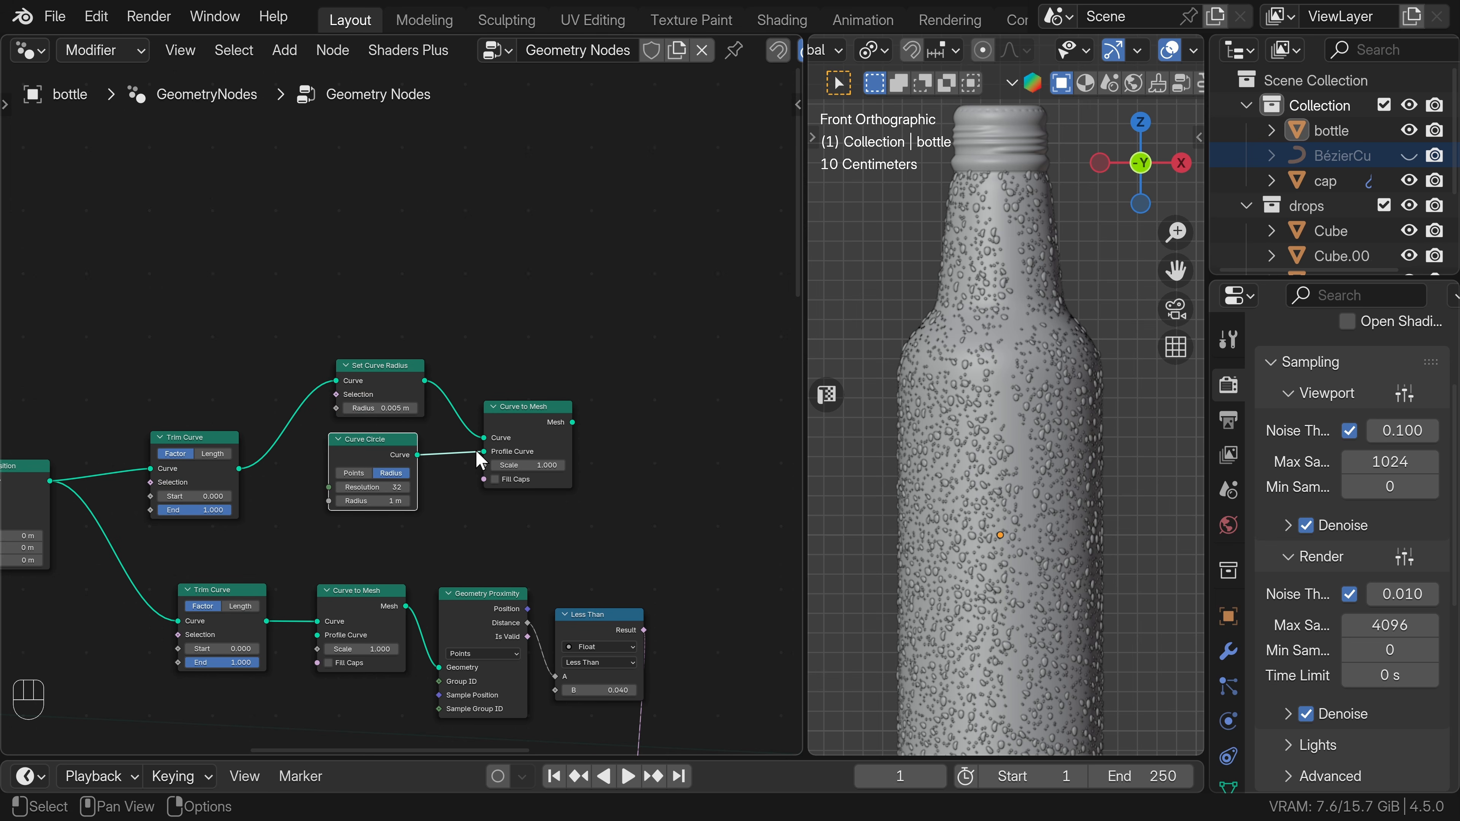
Set the Curve Circle's radius to 0.05 m and its resolution to 10.
double_click(362, 500)
text(.05)
key(Return)
double_click(362, 490)
text(10)
key(Return)
Connect the upper Curve to Mesh node's Mesh output to the final Join Geometry node.
middle_drag(592, 422, 174, 314)
scroll(174, 314, down, 3)
drag(158, 315, 296, 332)
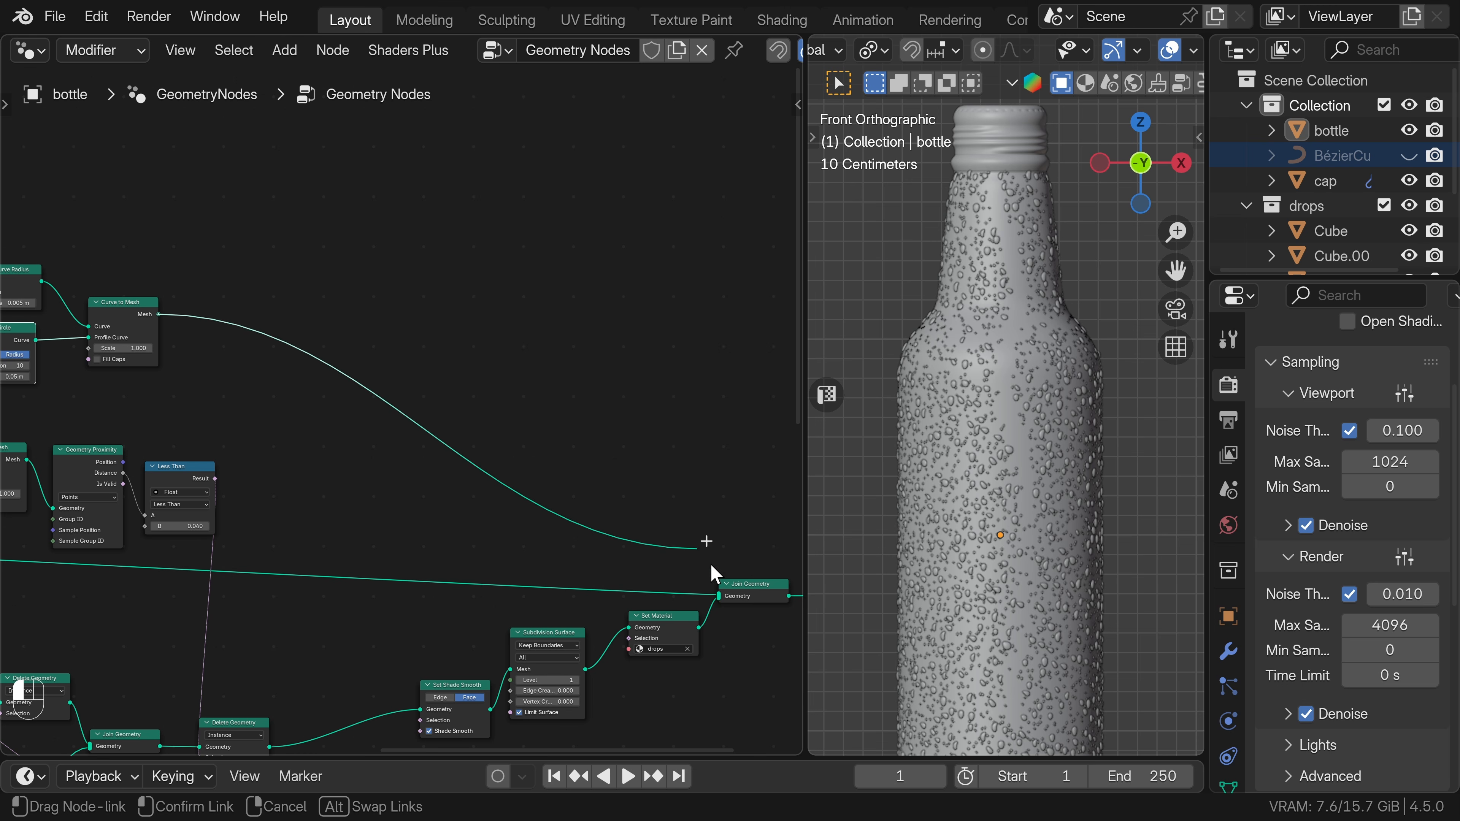
drag(721, 596, 723, 596)
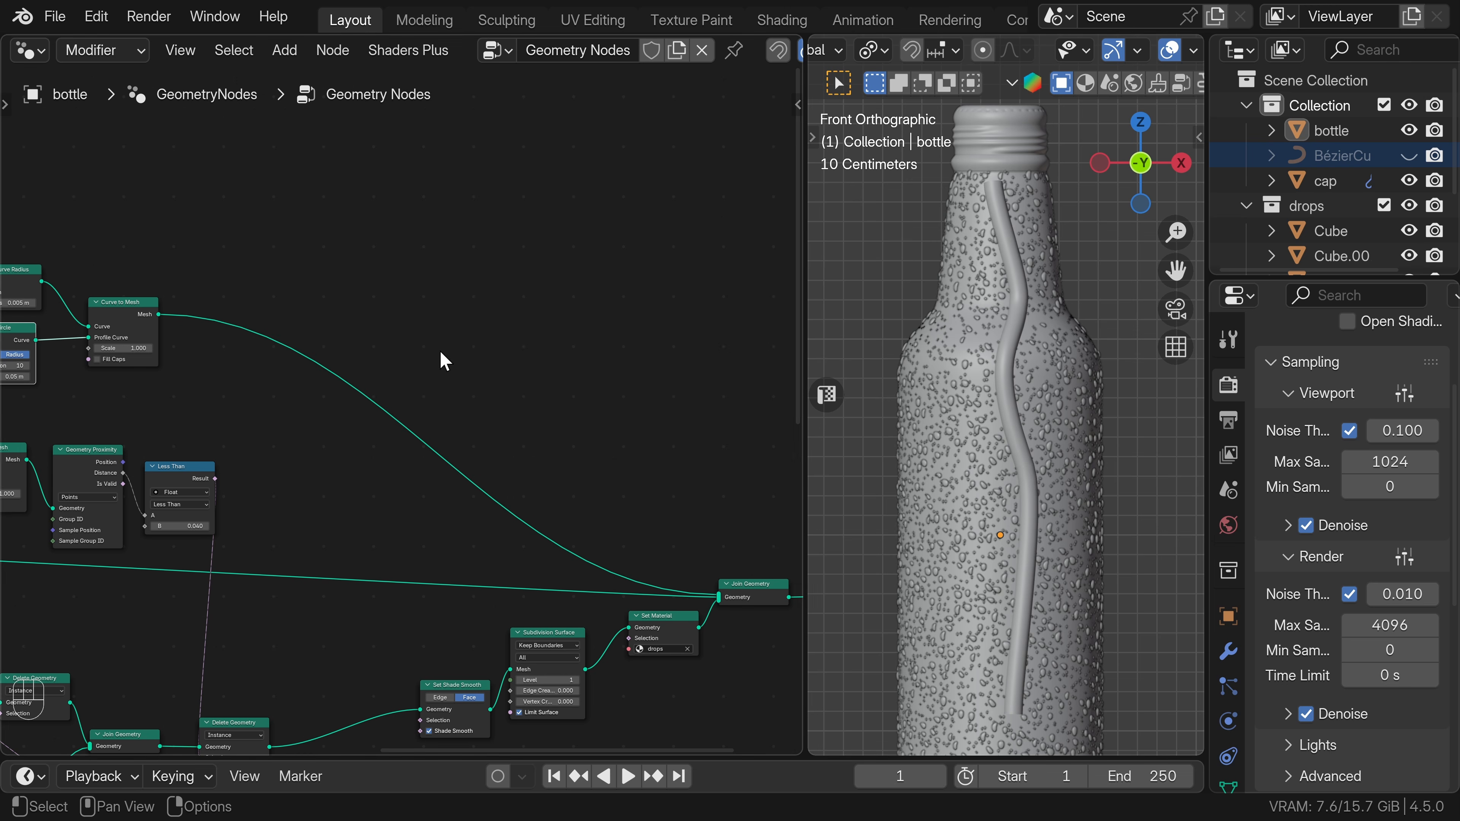
Reposition the Curve Circle node beneath the Set Curve Radius node.
middle_drag(217, 381, 498, 425)
scroll(407, 413, up, 2)
middle_drag(298, 424, 424, 440)
scroll(423, 440, up, 1)
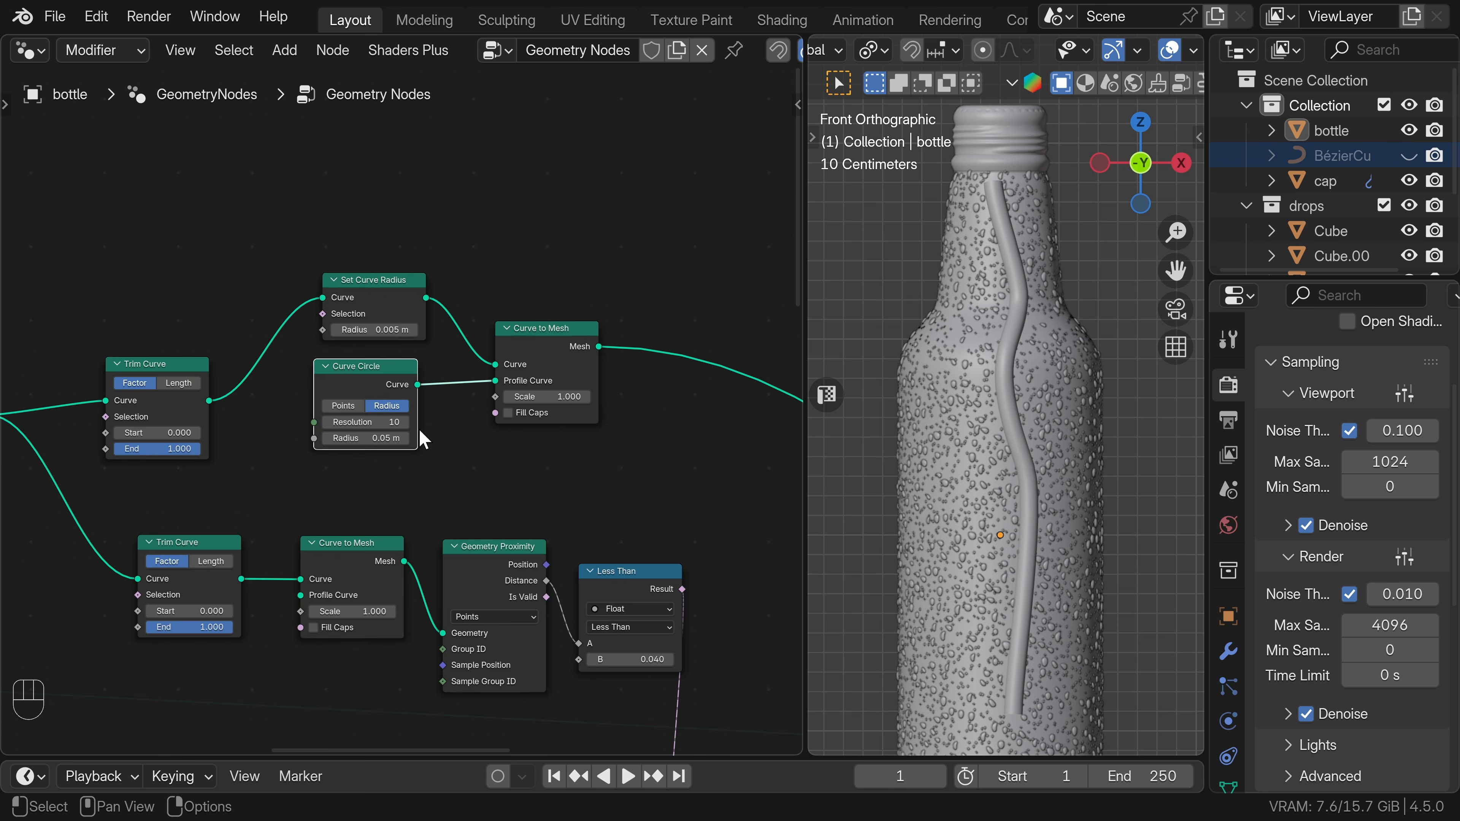
drag(357, 381, 373, 382)
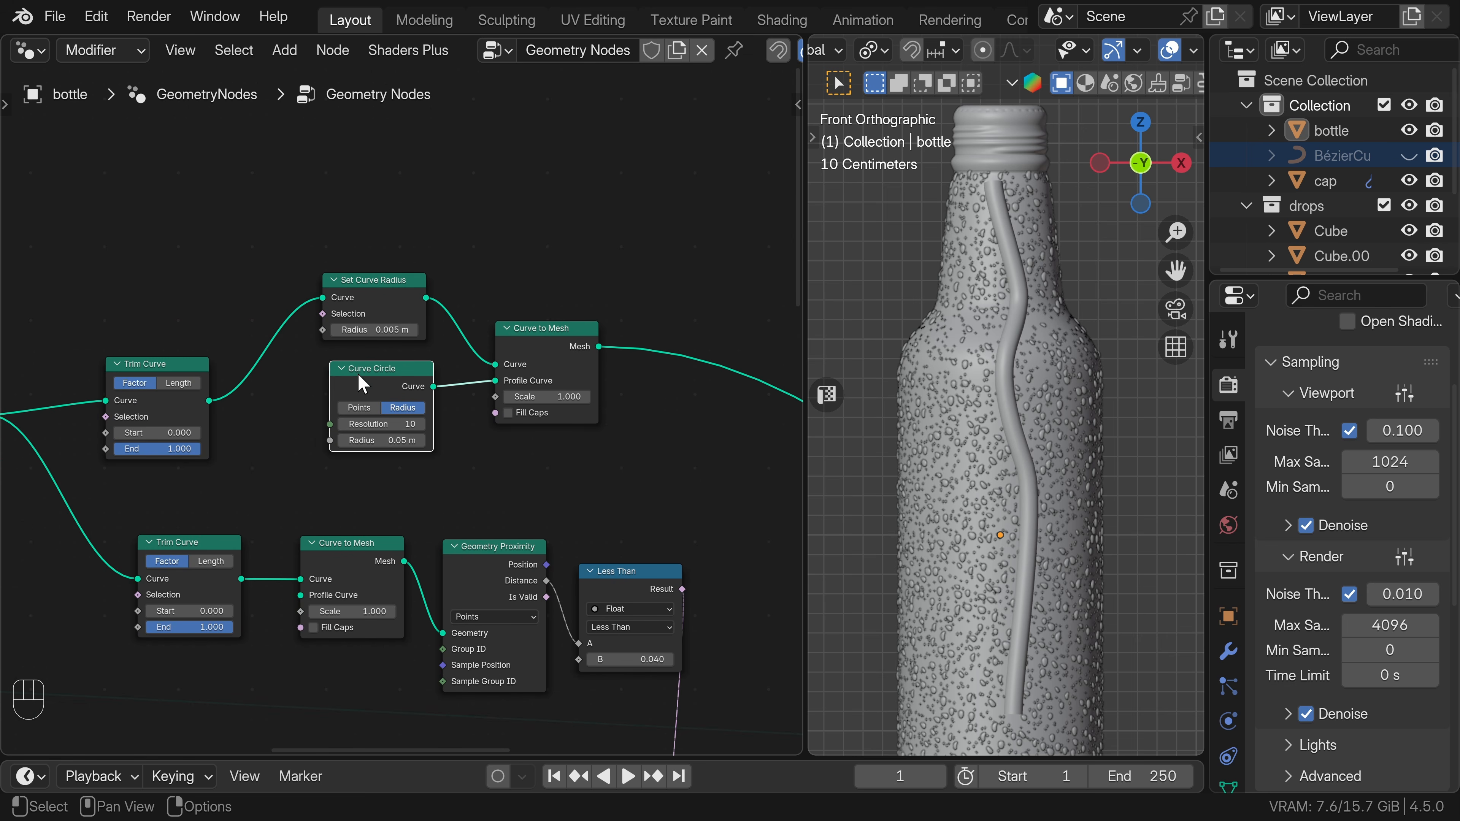
drag(357, 375, 348, 370)
Add a Spline Parameter node and feed its Factor into the Value input of a new Float Curve node.
middle_drag(291, 352, 389, 410)
scroll(389, 410, down, 1)
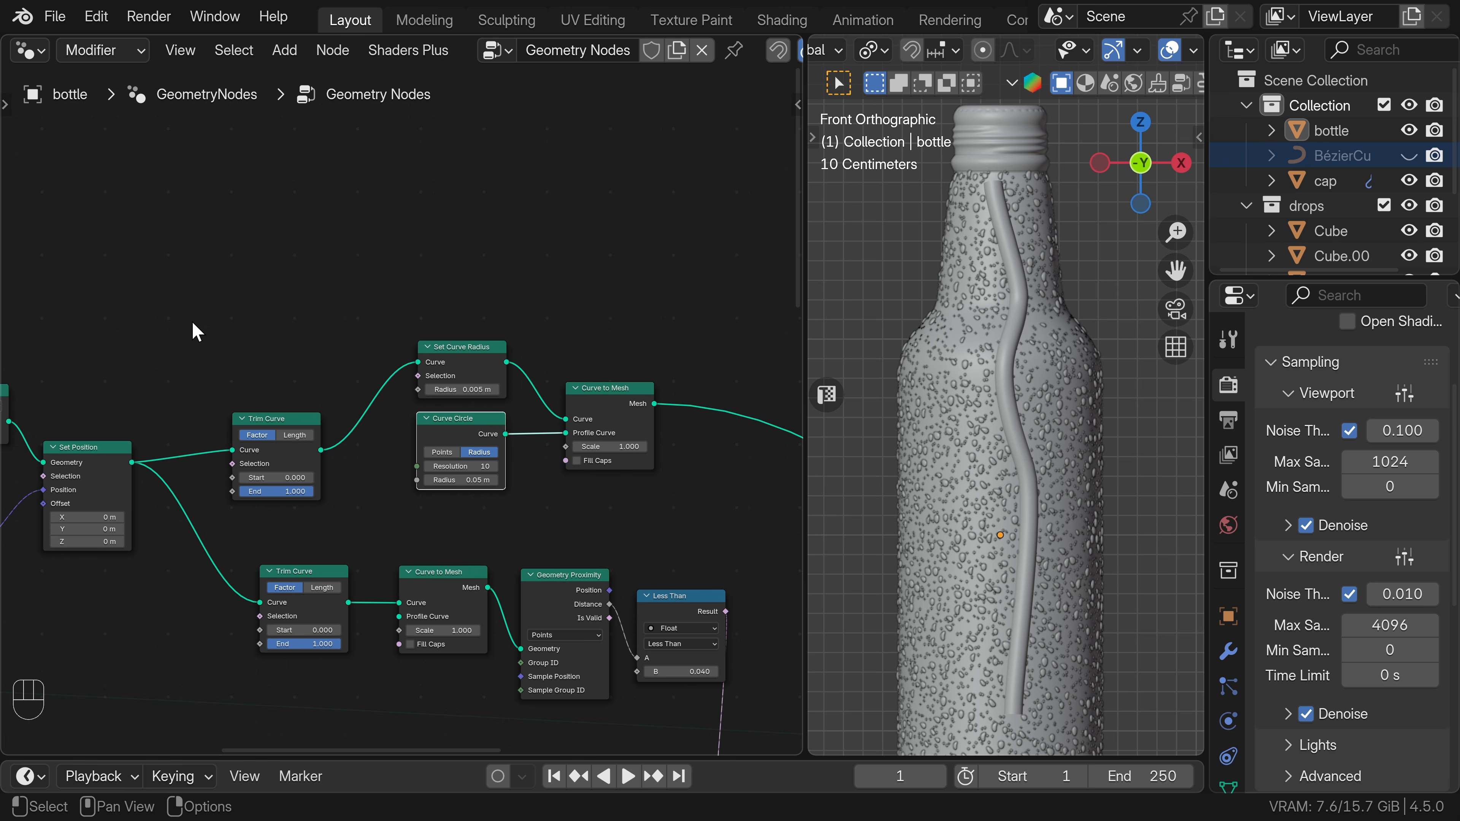
middle_drag(249, 351, 335, 395)
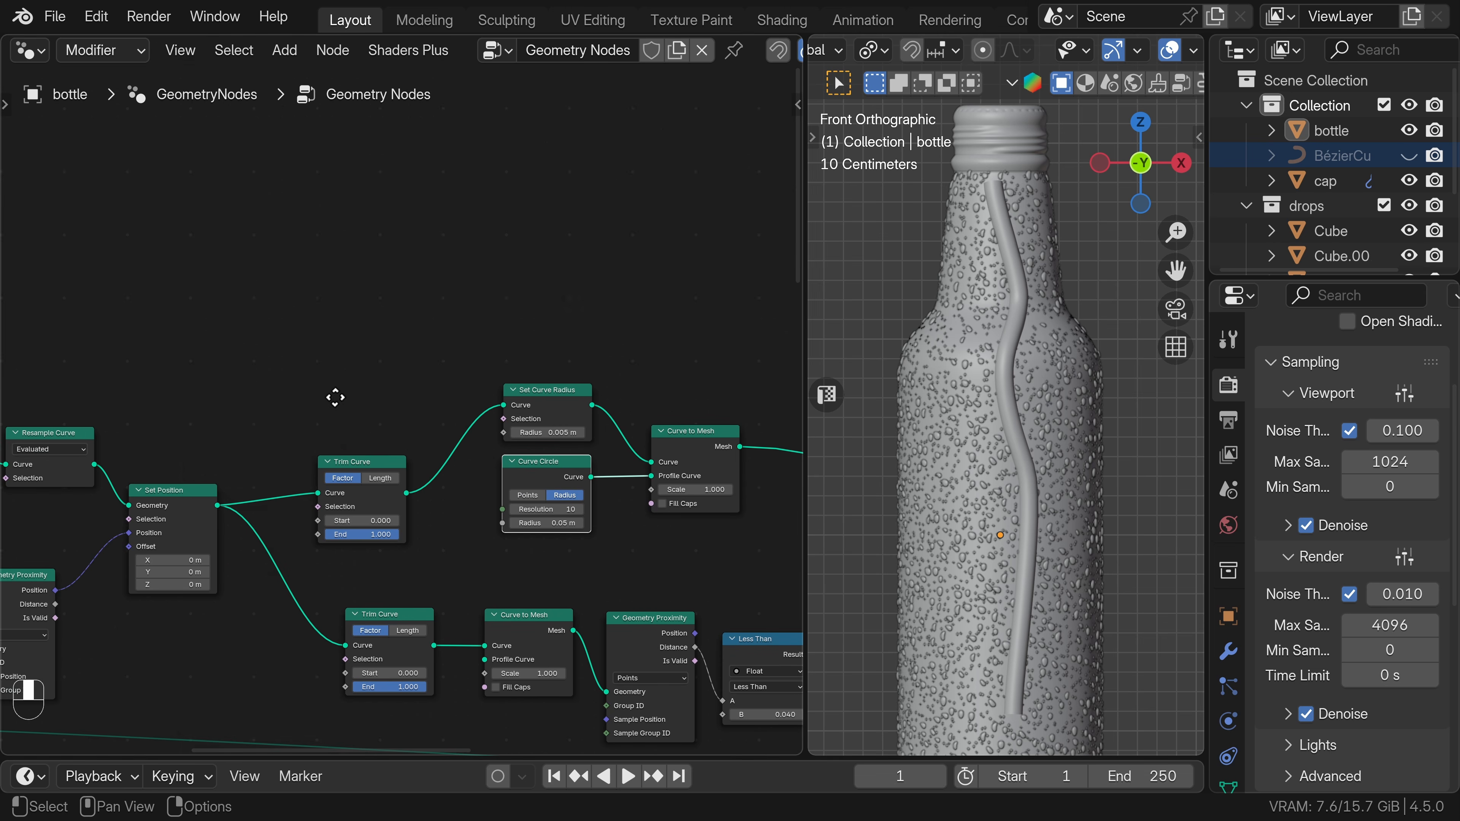
key(shift+a)
text(spline pa)
click(281, 189)
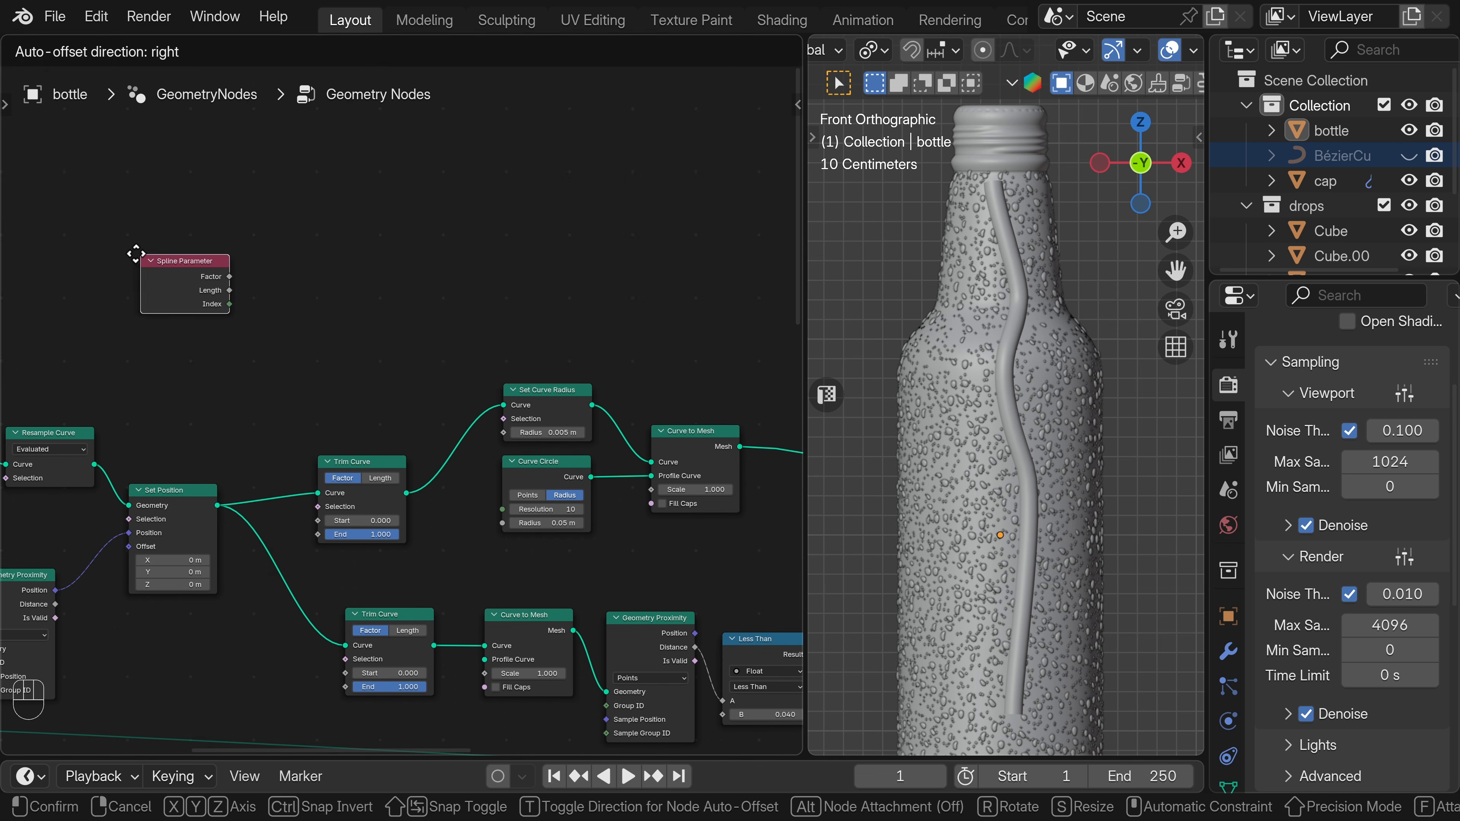
click(115, 250)
drag(209, 273, 269, 284)
text(float)
click(327, 332)
click(313, 257)
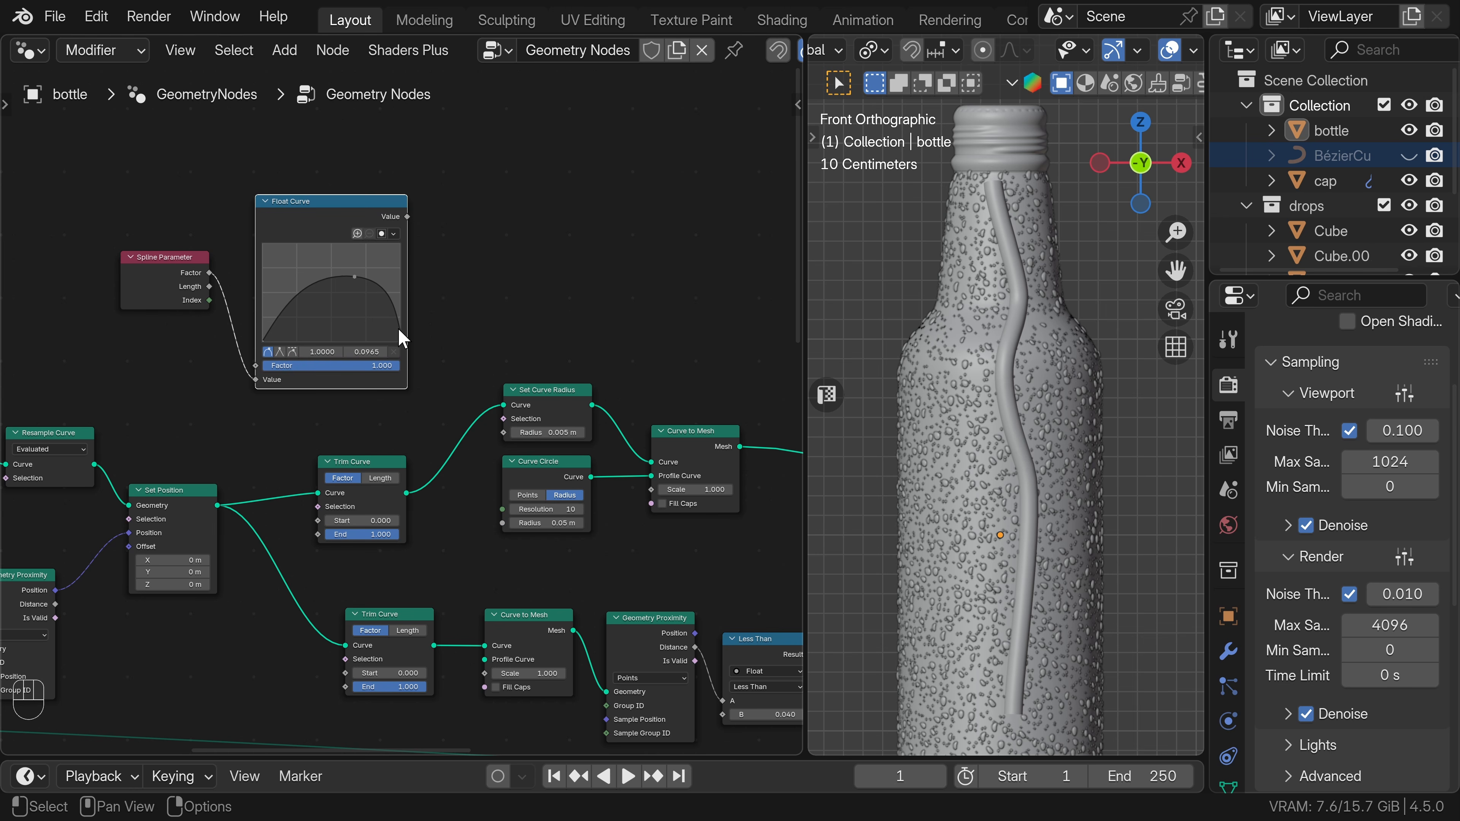
Shape the Float Curve as a low rise with a hump near its end and connect its Value to Set Curve Radius's Radius.
drag(354, 276, 375, 300)
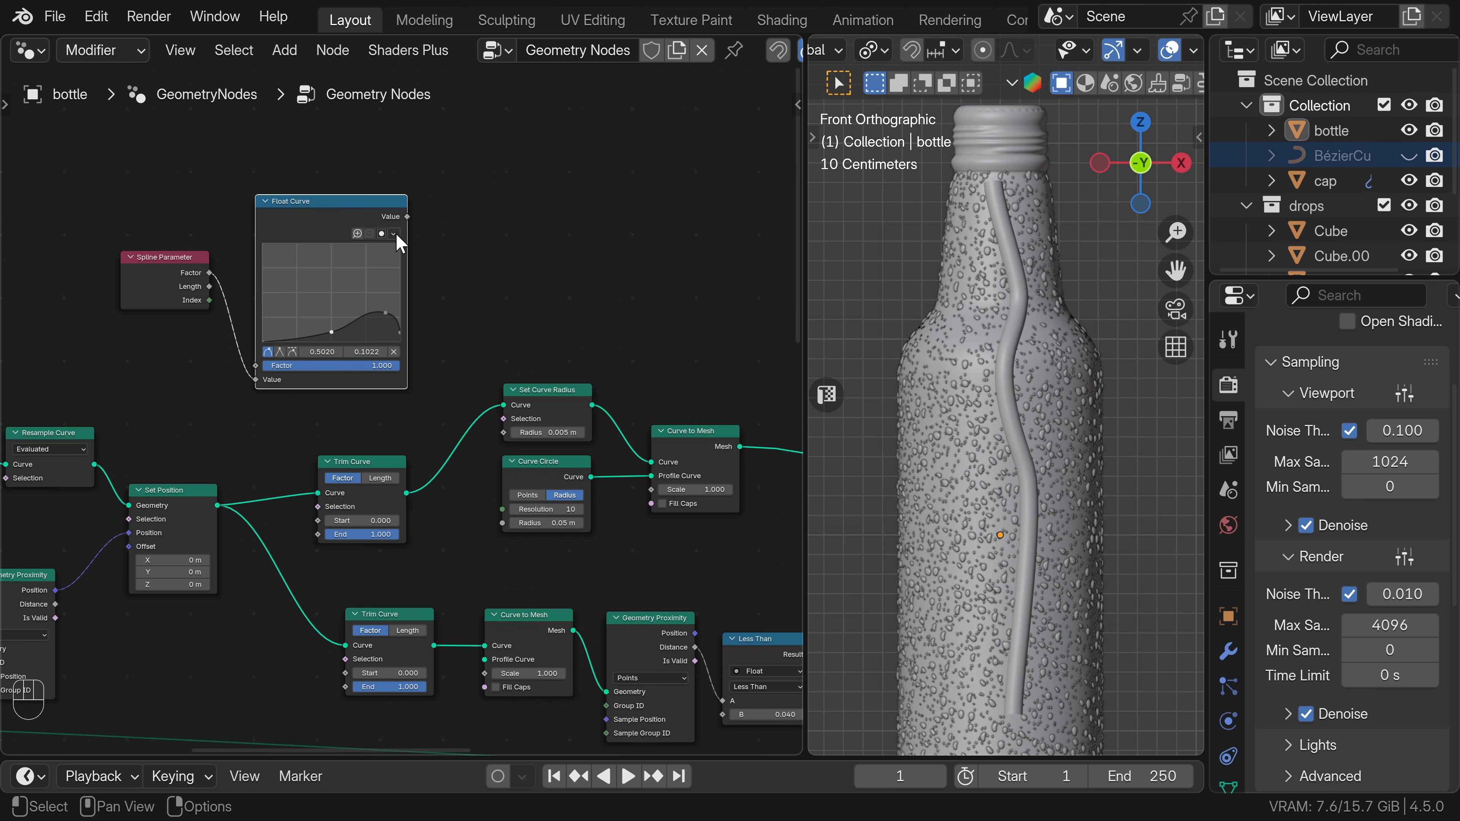
drag(407, 216, 596, 325)
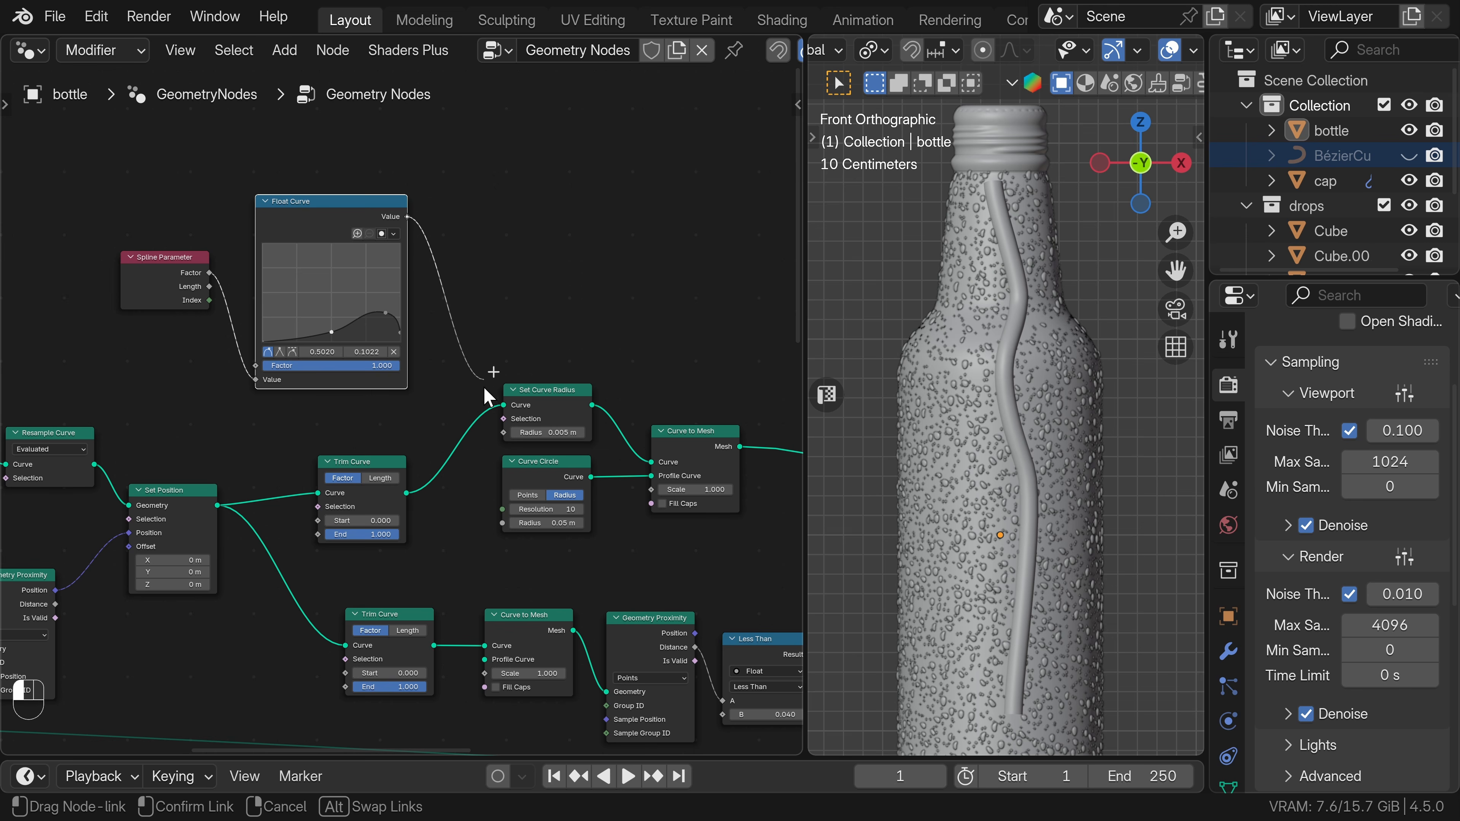
drag(503, 433, 505, 433)
Add a Radius node below the upper Curve to Mesh node and connect it to that node's Scale.
middle_drag(719, 460, 545, 386)
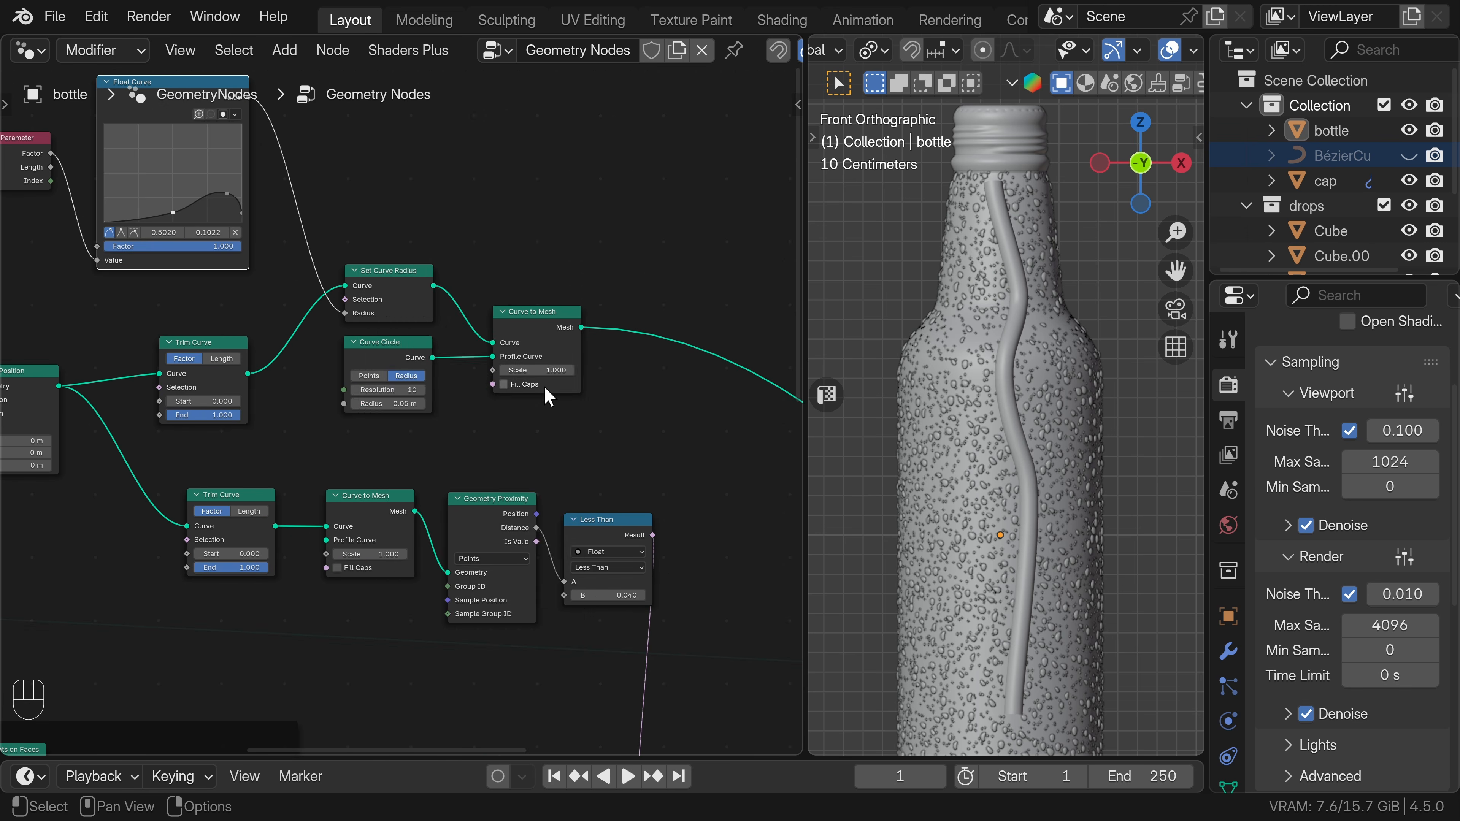
key(shift+a)
text(rad)
key(Return)
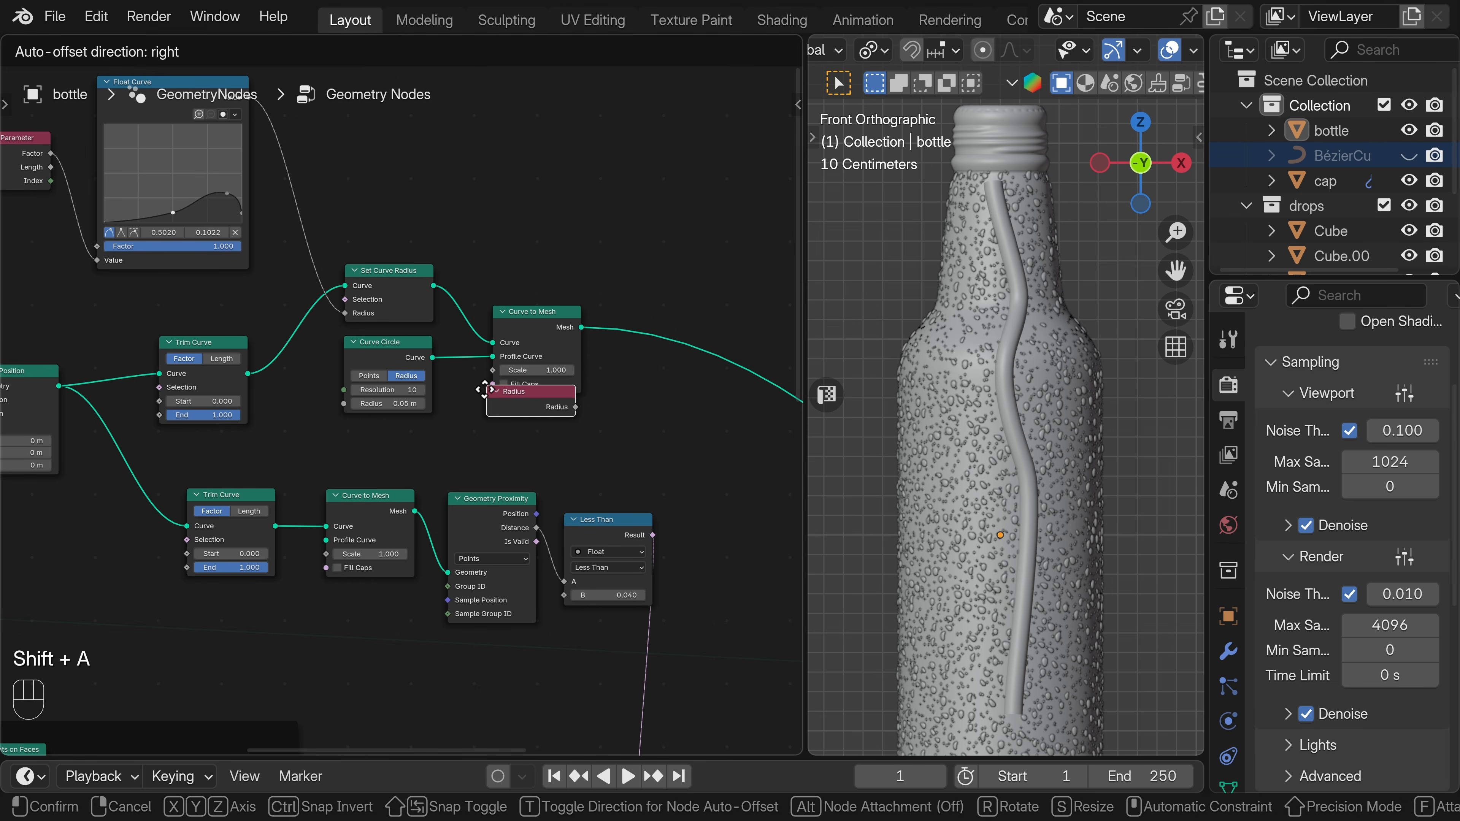
click(552, 440)
drag(562, 437, 493, 370)
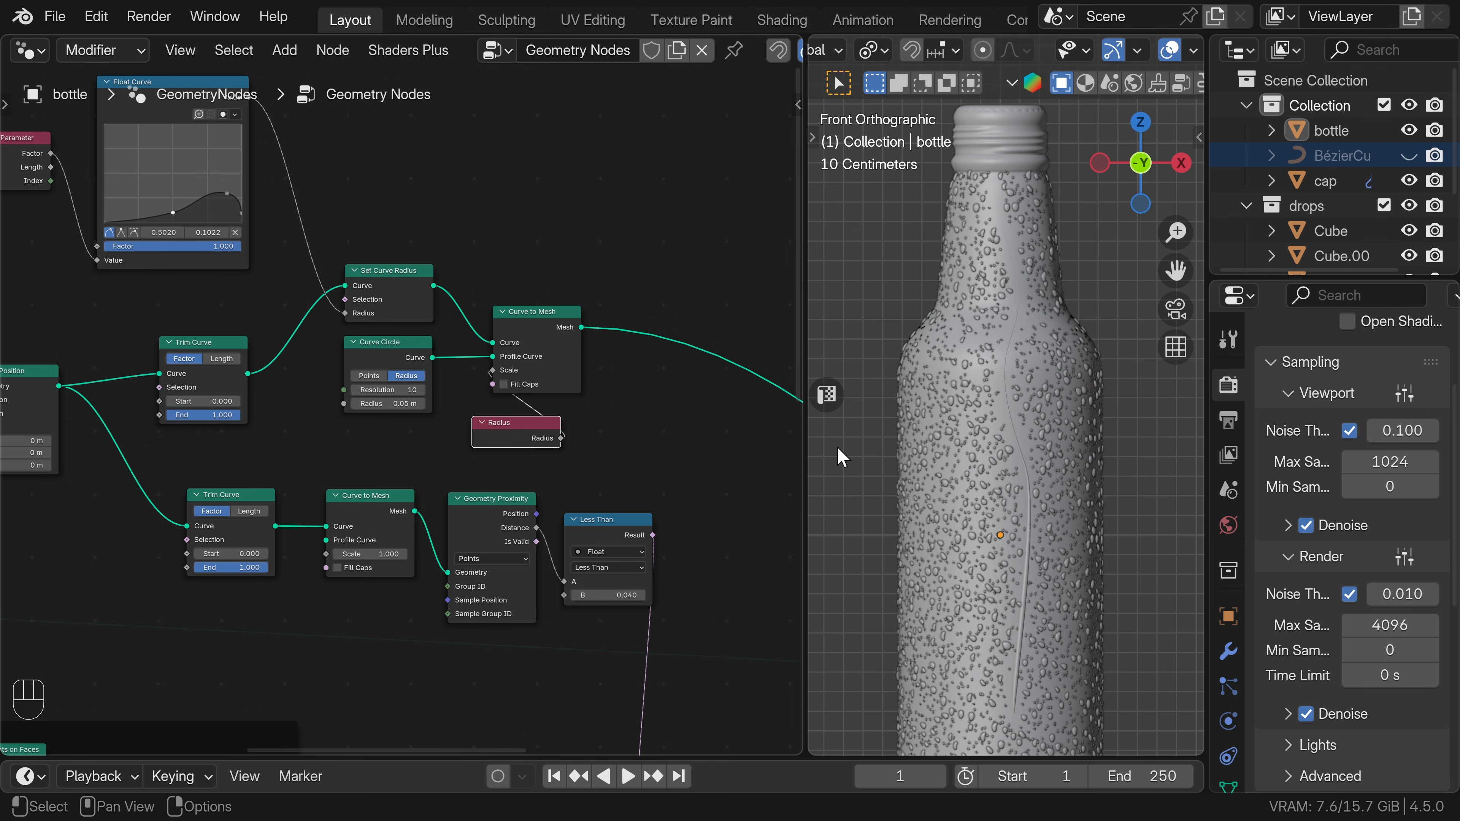
Set the Curve Circle's radius to 0.17 m and enable Fill Caps on the upper Curve to Mesh node.
ctrl+middle_drag(1036, 591, 1000, 339)
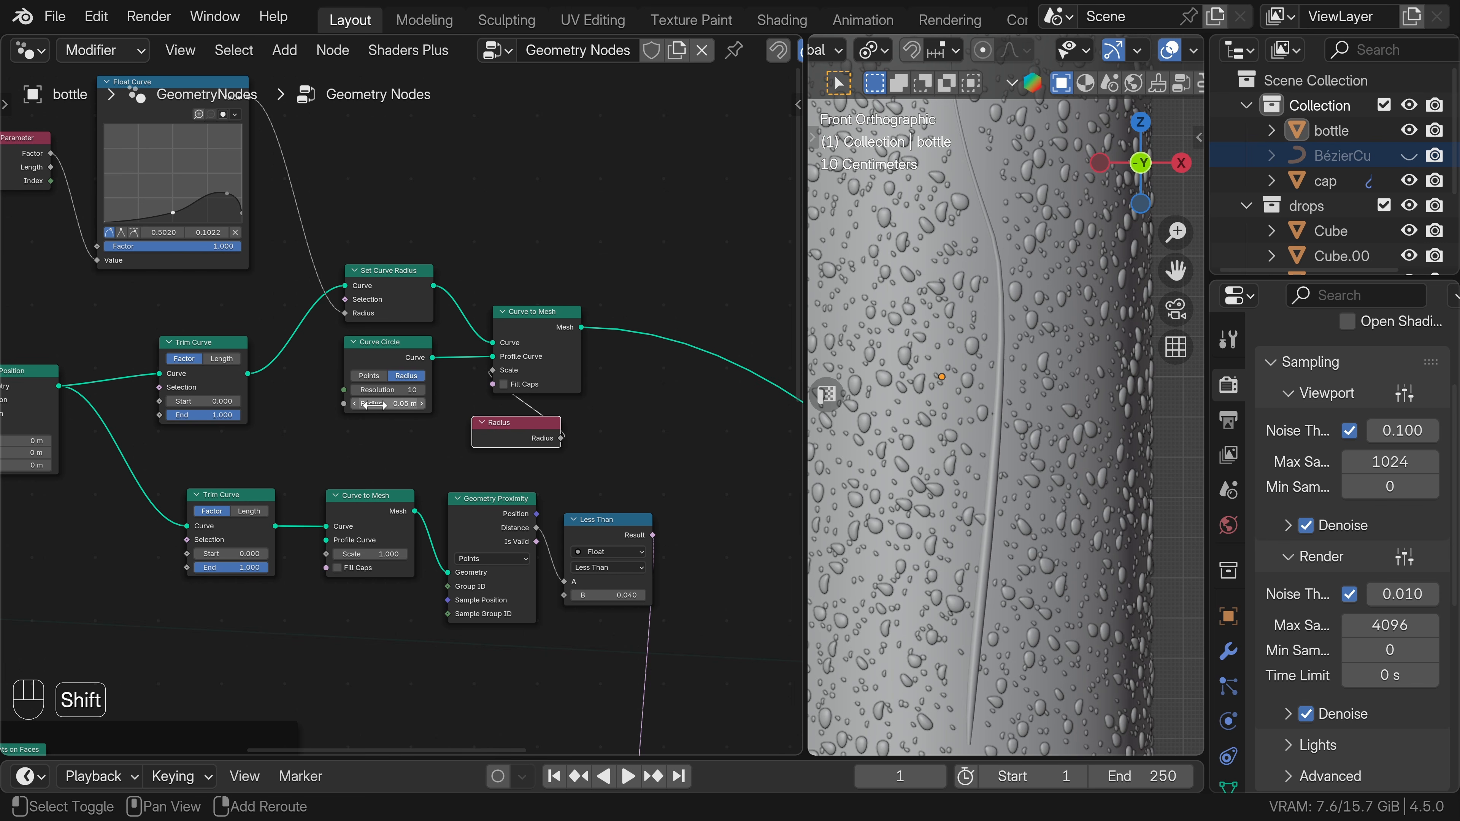
shift+drag(389, 403, 474, 403)
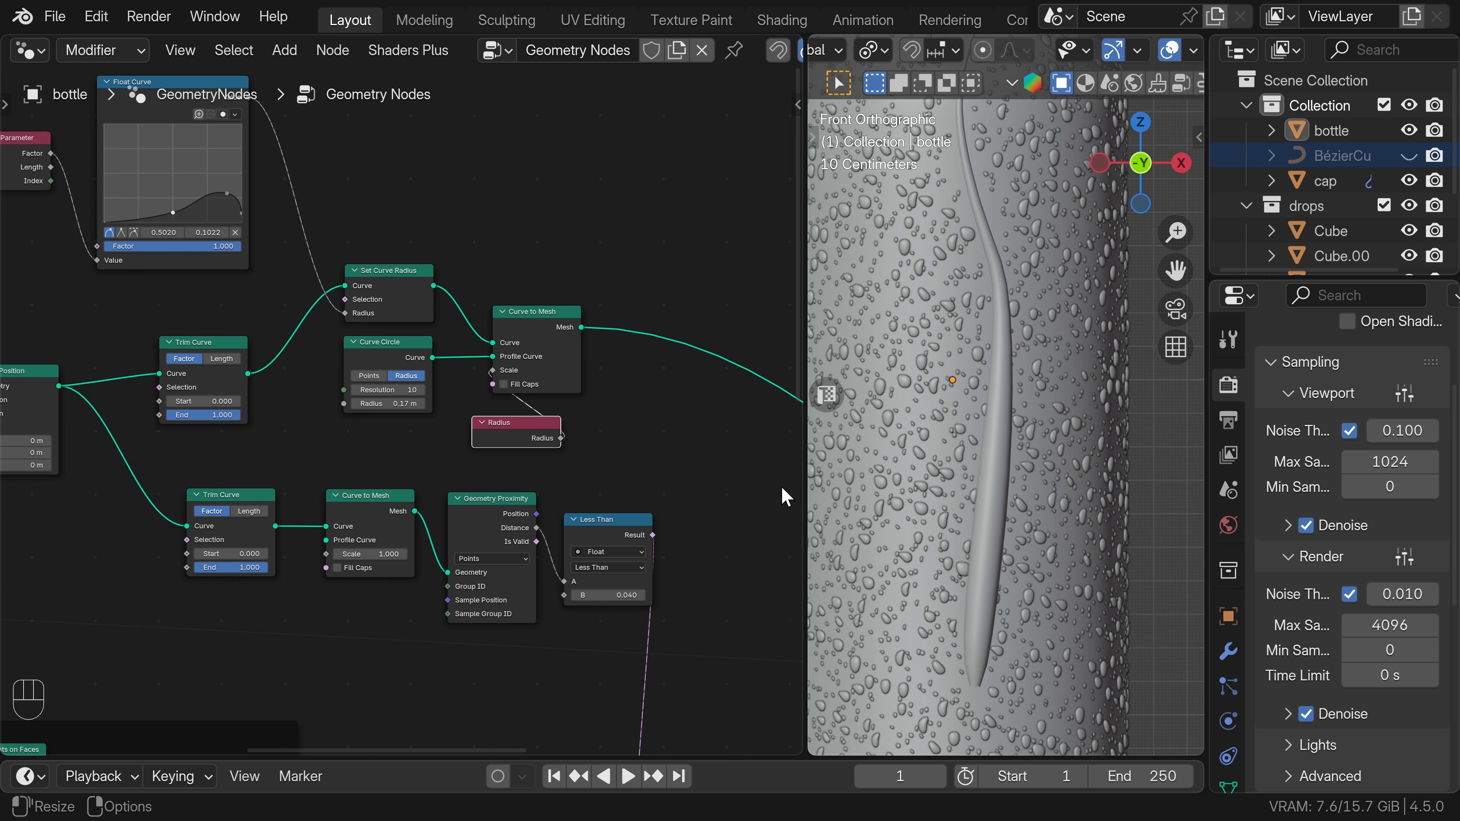
click(504, 384)
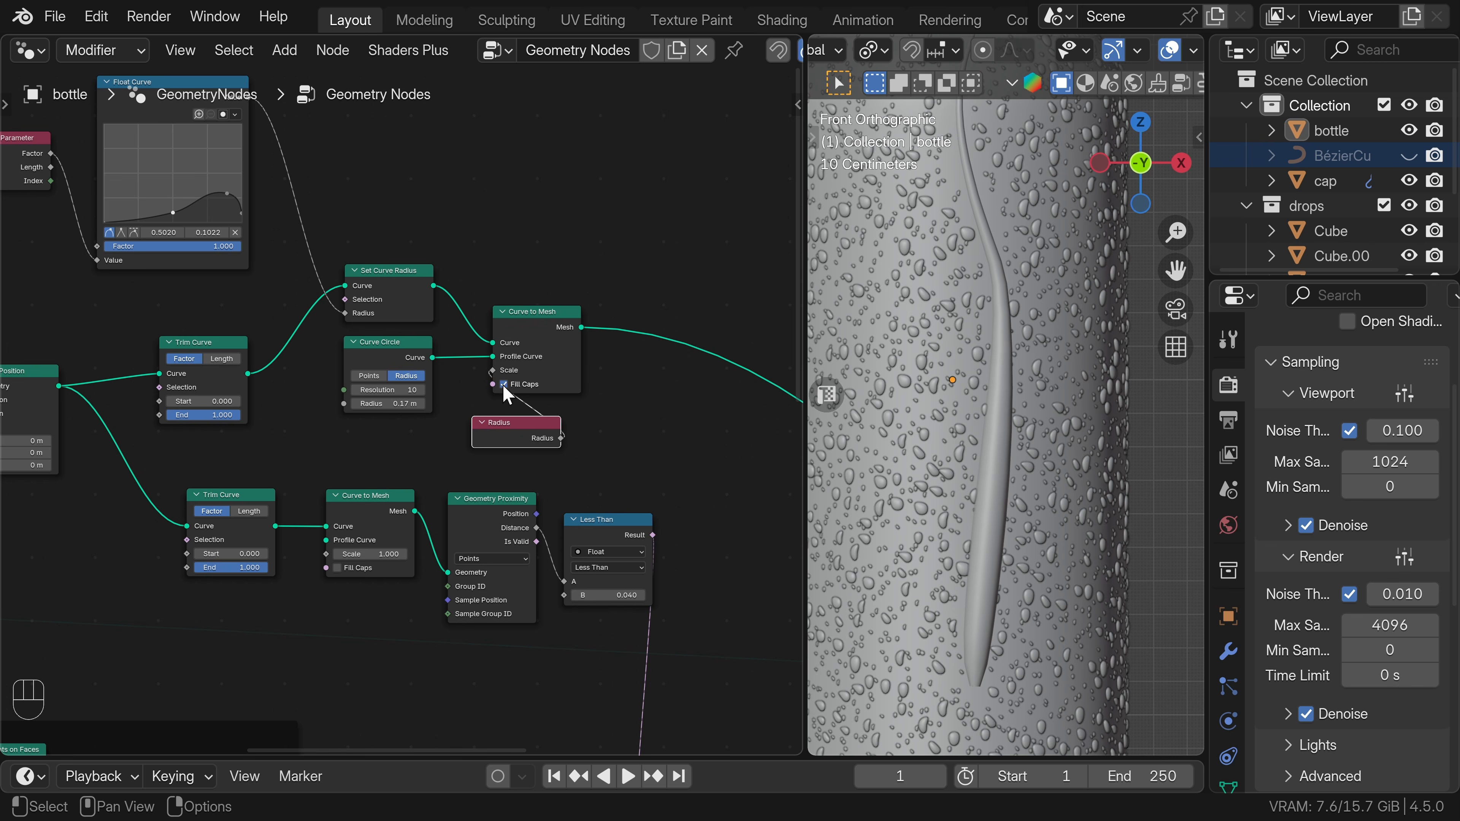
Set the upper Trim Curve's End factor to 0.632.
scroll(242, 454, down, 1)
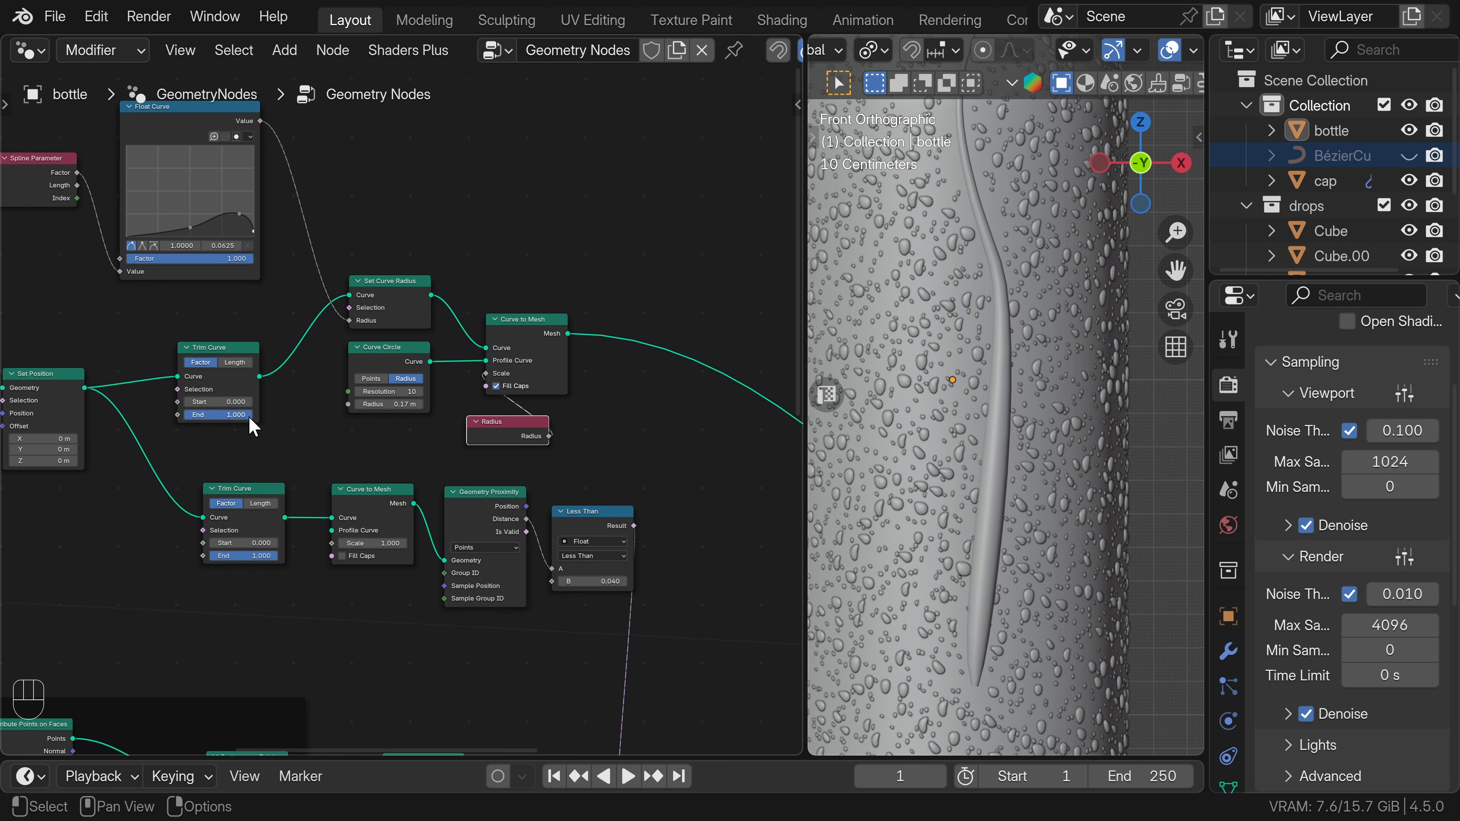
mouse_move(218, 414)
mouse_down()
mouse_move(173, 414)
mouse_move(244, 414)
mouse_up()
shift+middle_drag(977, 495, 1011, 512)
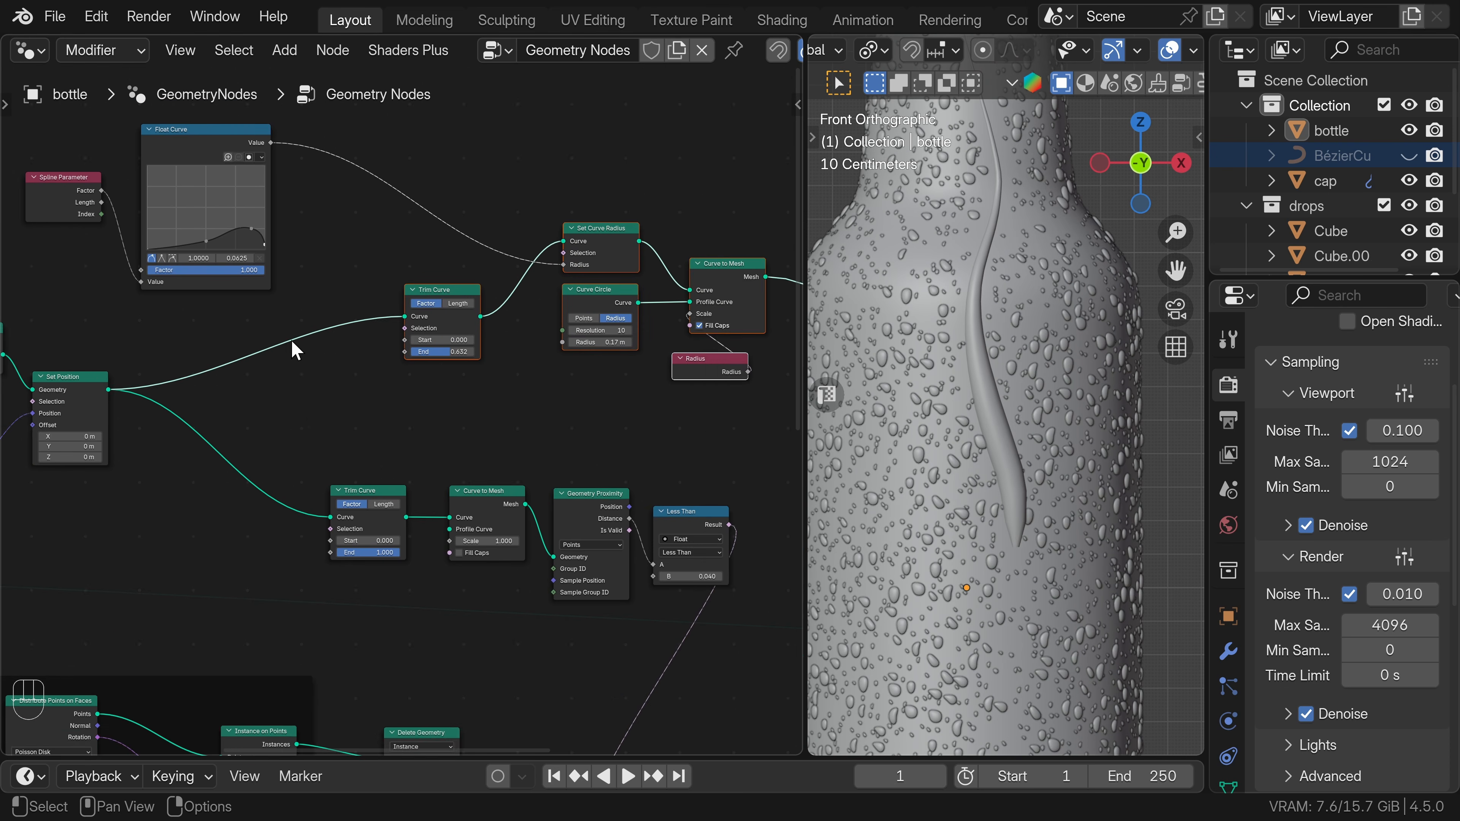
Add a Value node driving the upper Trim Curve's End and connect it to the lower Trim Curve's End as well.
middle_drag(293, 349, 394, 422)
drag(515, 385, 321, 476)
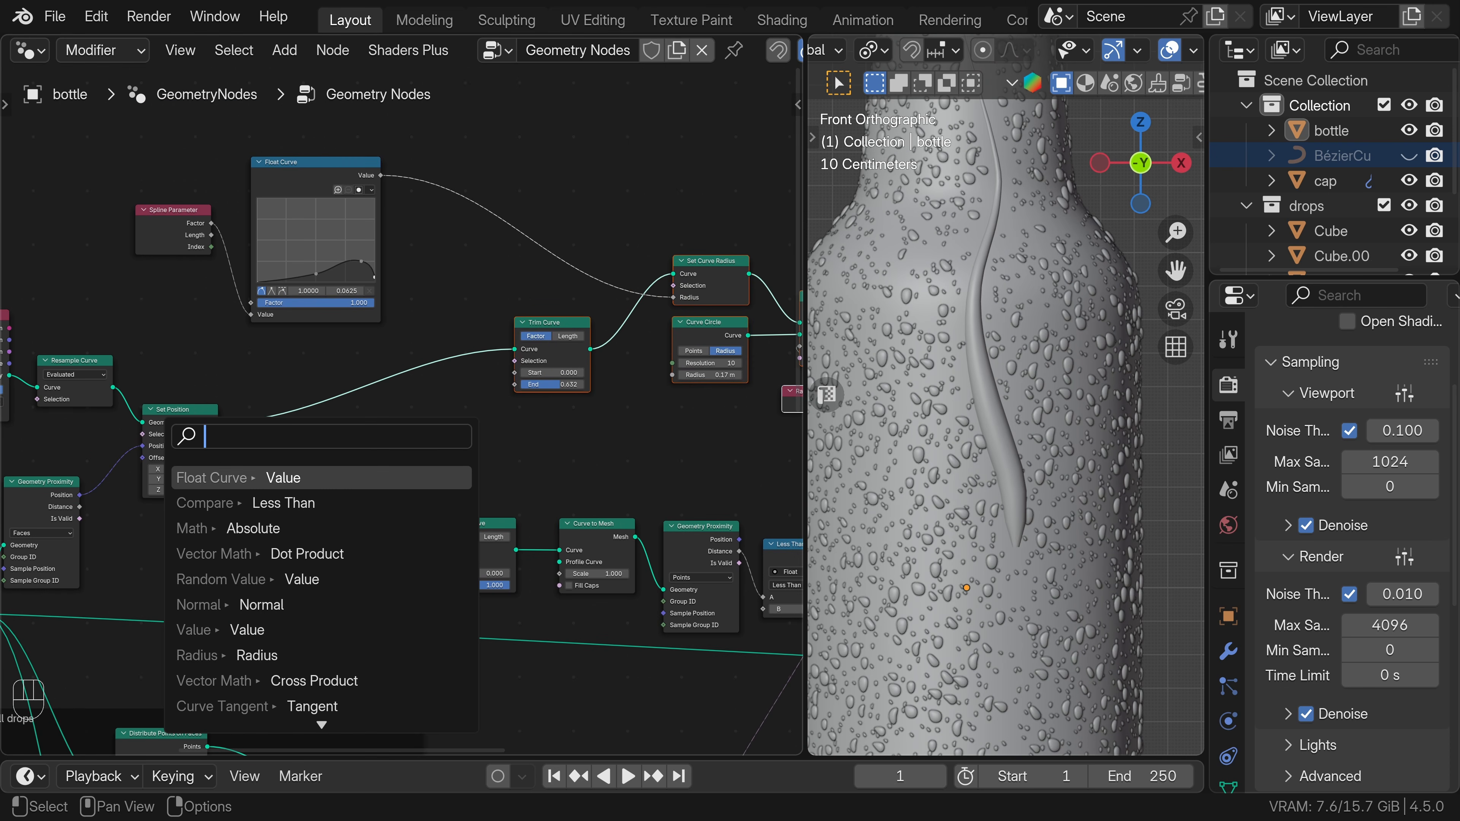
text(va)
key(Return)
click(269, 498)
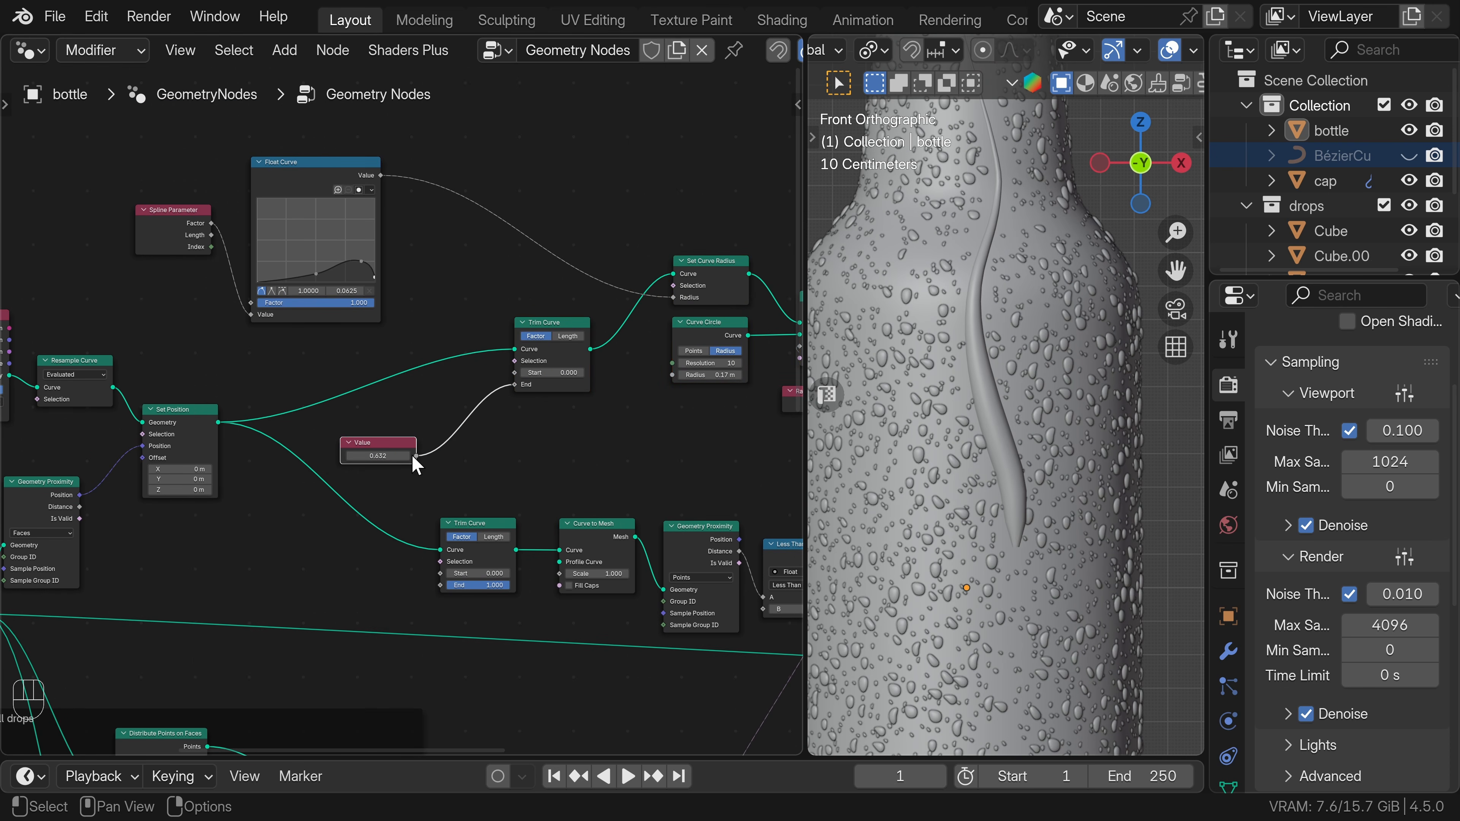
drag(417, 457, 440, 586)
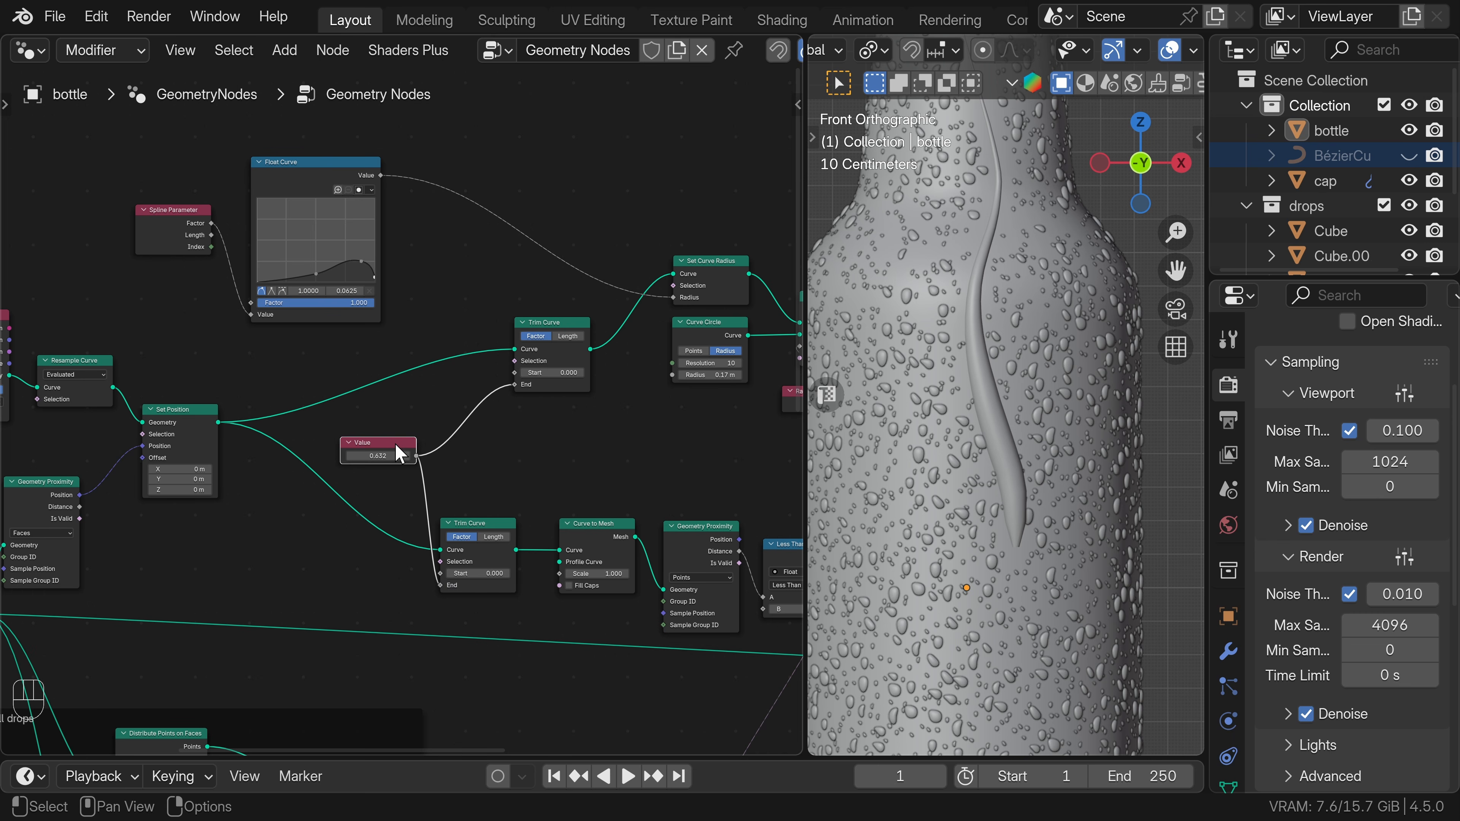
Move the Value node away from the Trim Curve nodes and set its value to 0.552.
drag(395, 443, 338, 454)
click(376, 451)
shift+drag(338, 454, 368, 477)
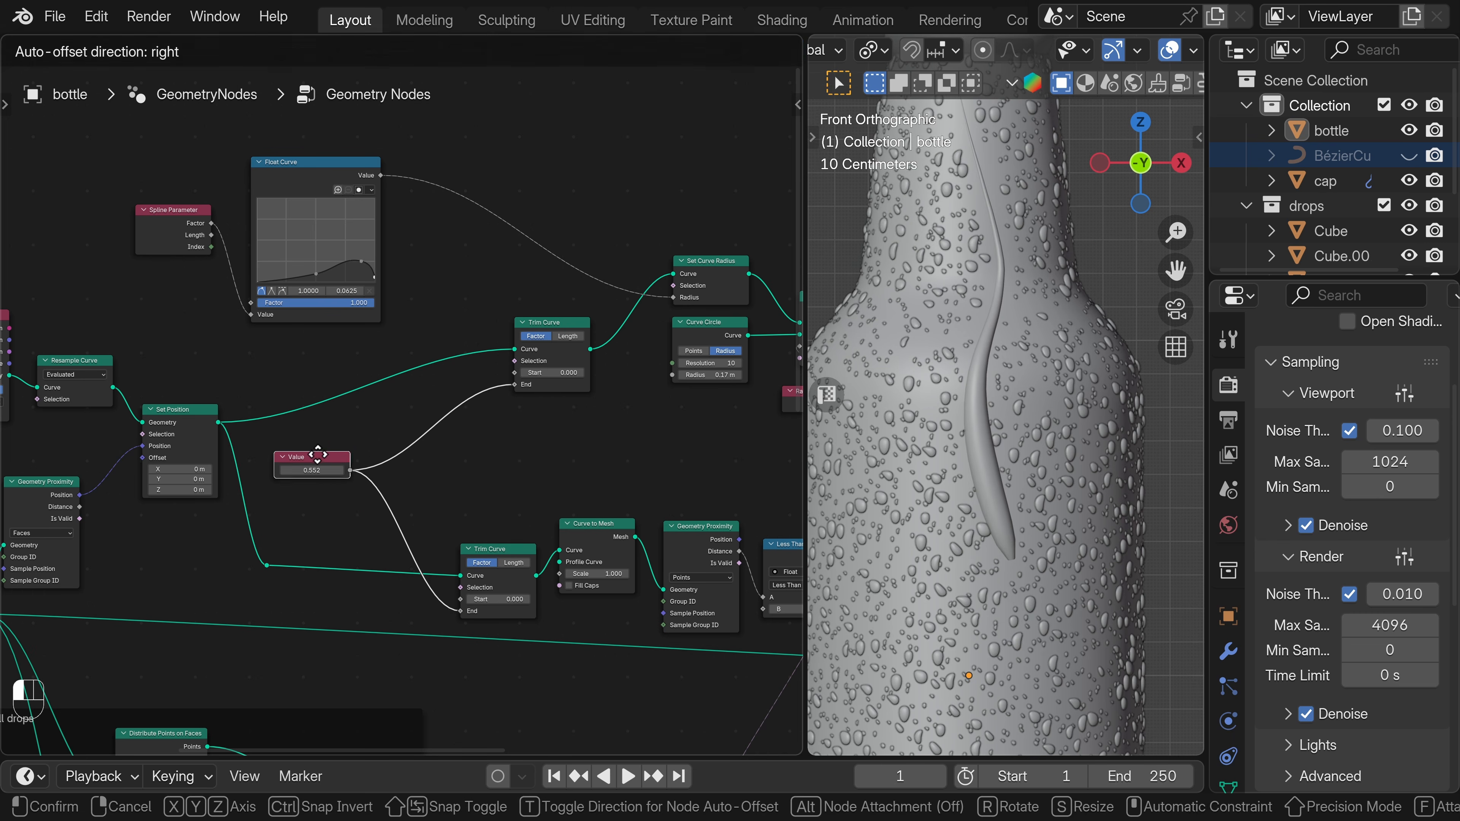
Add a Multiply math node fed by the Value node, with a factor of 0.660, and connect it to the upper Trim Curve's Start.
key(shift+a)
click(245, 84)
text(math)
key(Return)
click(477, 409)
click(514, 442)
click(518, 499)
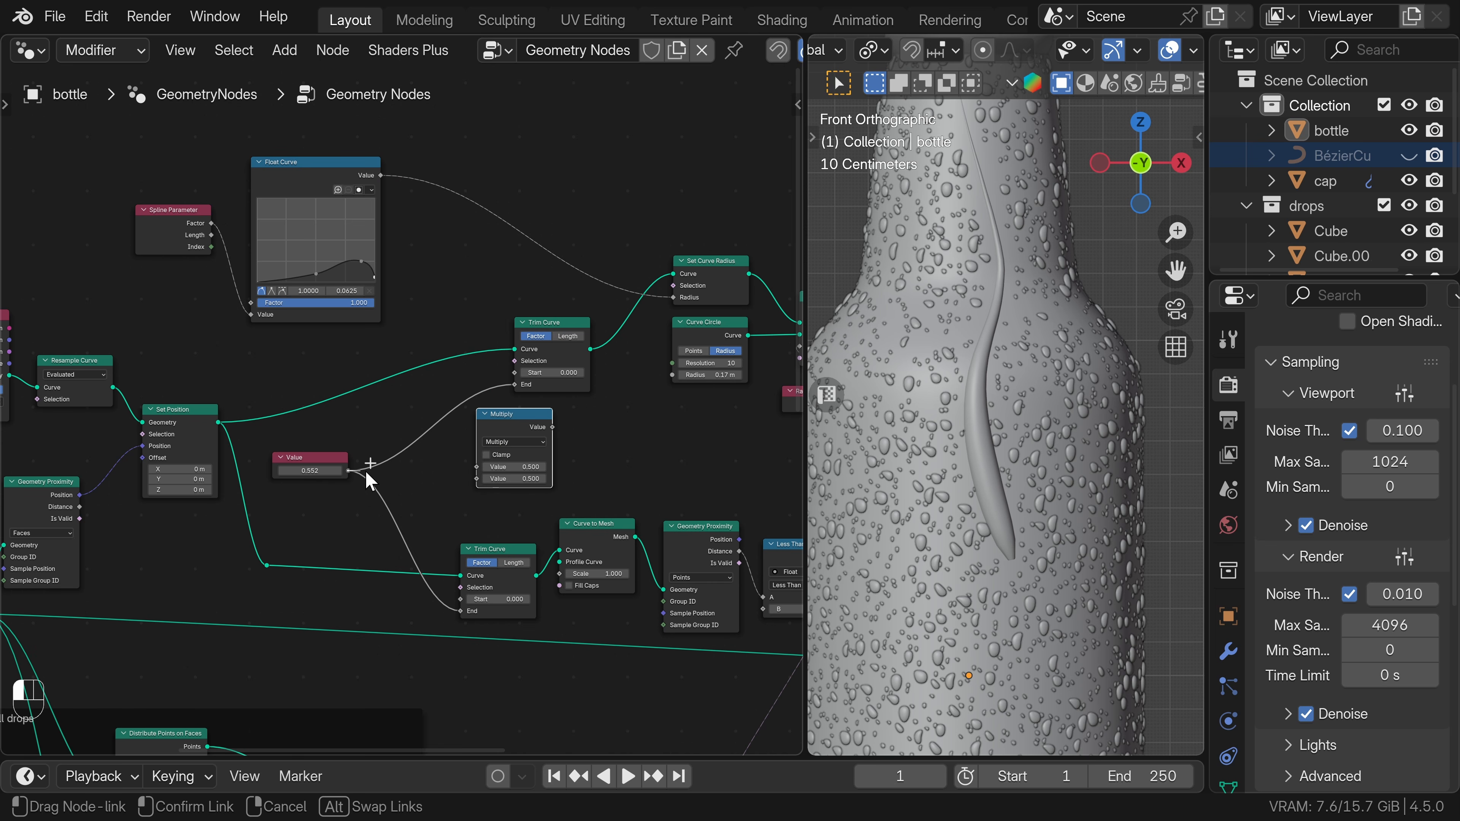
drag(470, 469, 472, 468)
drag(504, 418, 515, 384)
scroll(564, 418, up, 2)
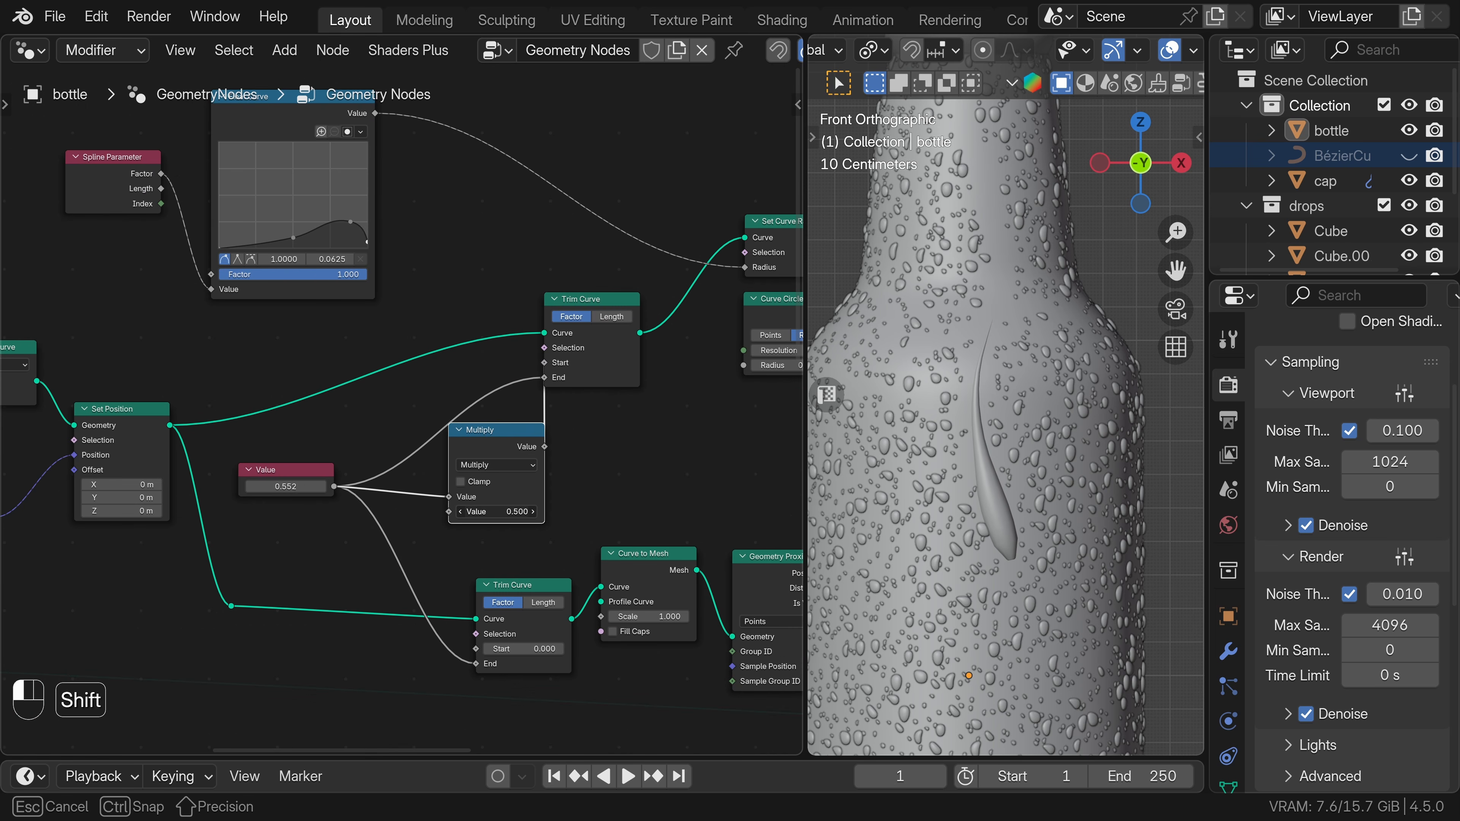
shift+drag(497, 512, 480, 511)
Insert a Subdivision Surface node between the upper Curve to Mesh node and Join Geometry.
scroll(736, 451, down, 1)
middle_drag(739, 450, 272, 404)
key(shift+a)
click(427, 92)
text(subd)
key(Down)
key(Down)
key(Down)
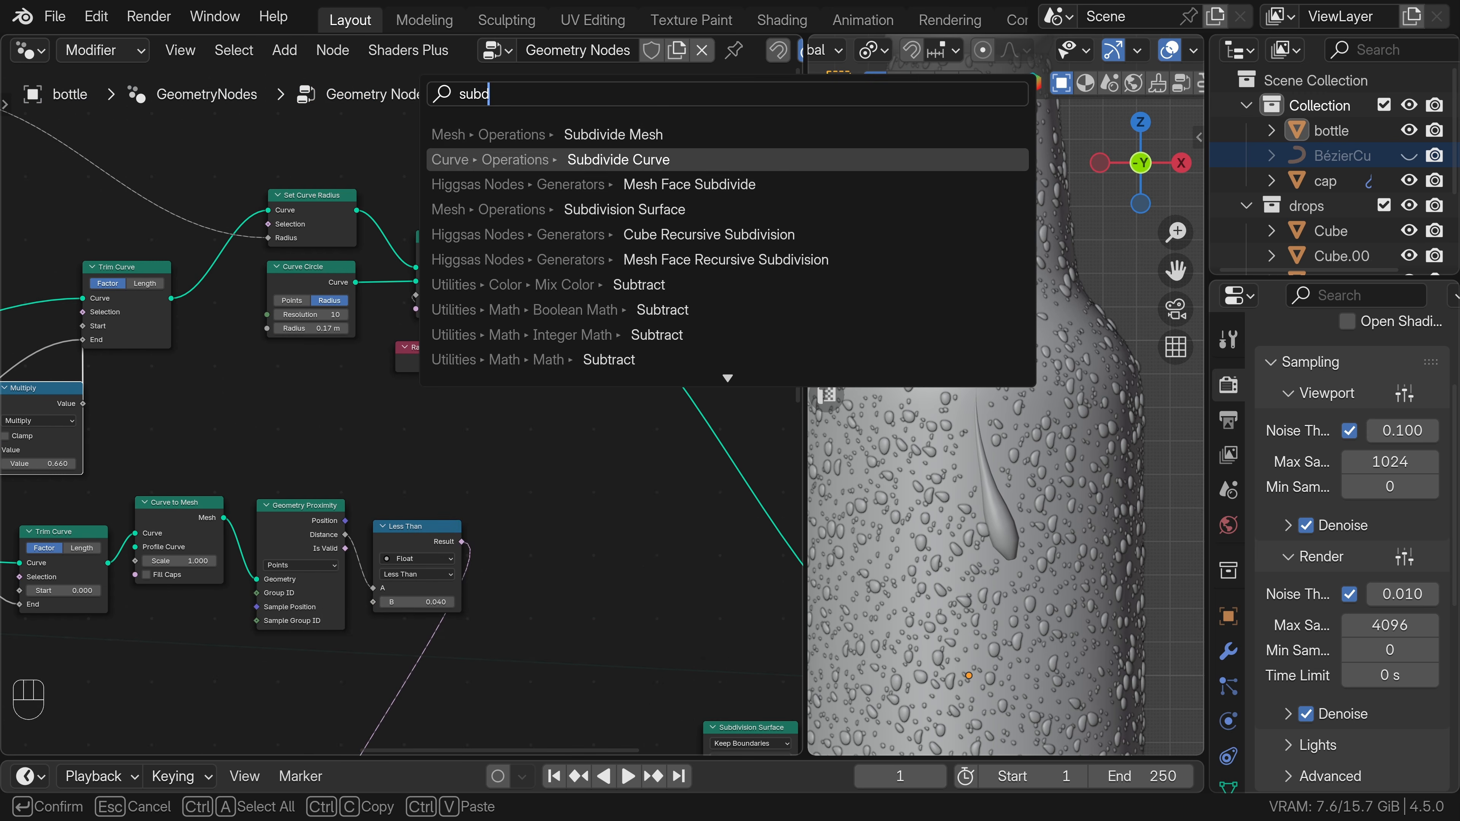
key(Return)
click(608, 265)
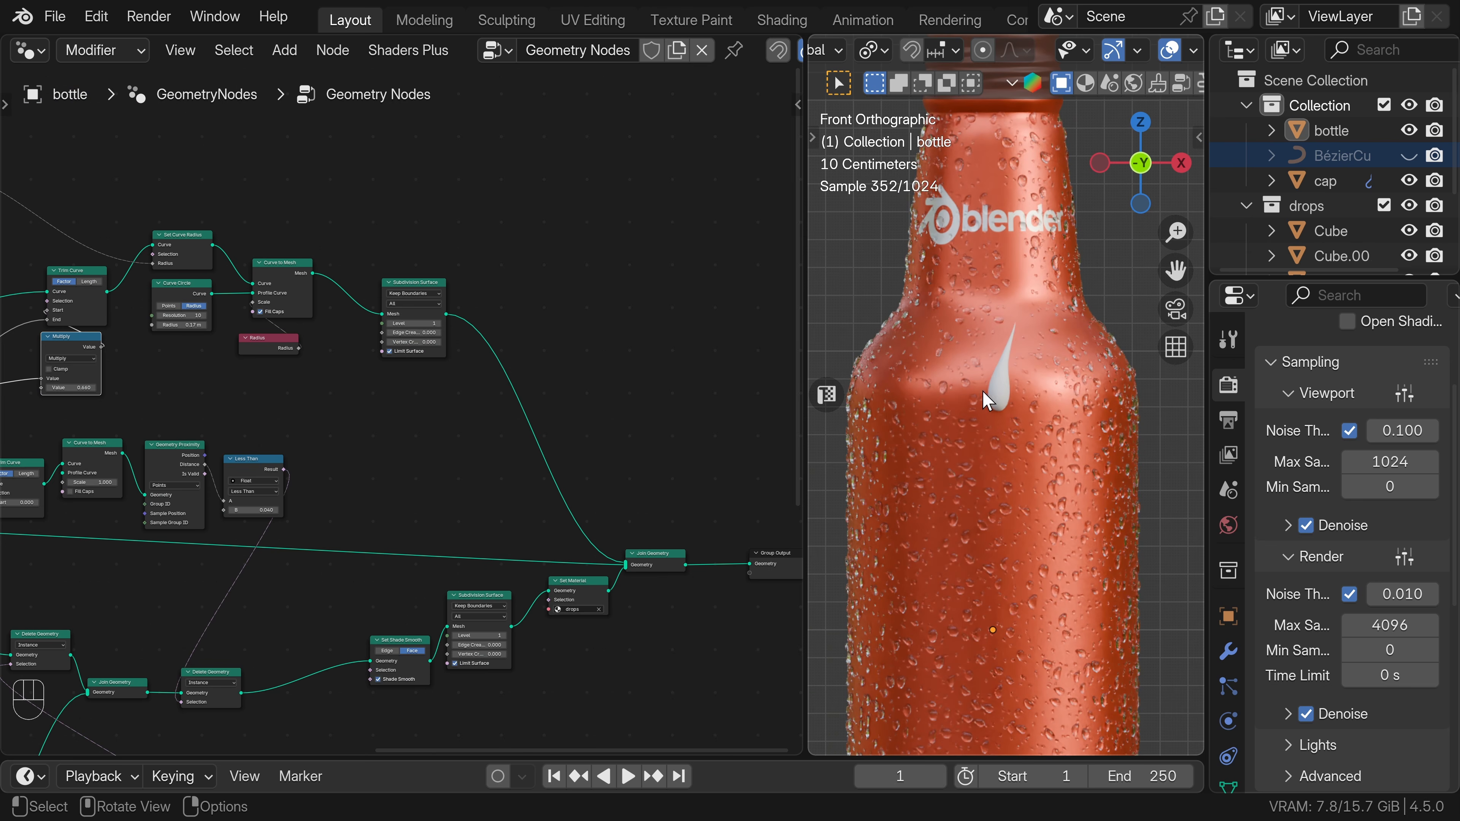
Insert duplicates of the Set Shade Smooth and Set Material (drops) nodes after the streak branch's Subdivision Surface.
middle_drag(469, 315, 404, 317)
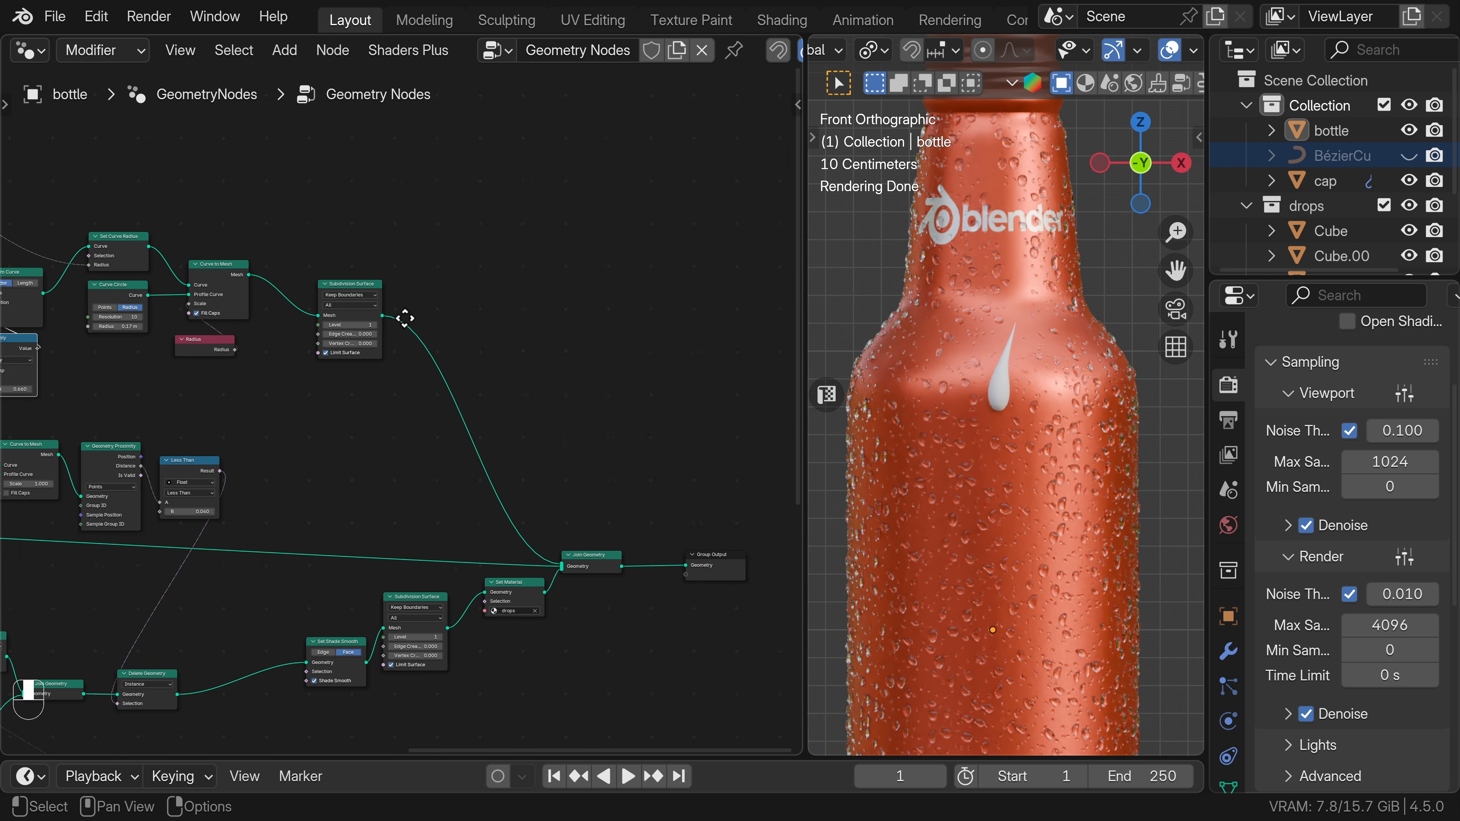
scroll(403, 316, up, 1)
middle_drag(364, 698, 370, 606)
click(330, 570)
key(shift+d)
click(459, 280)
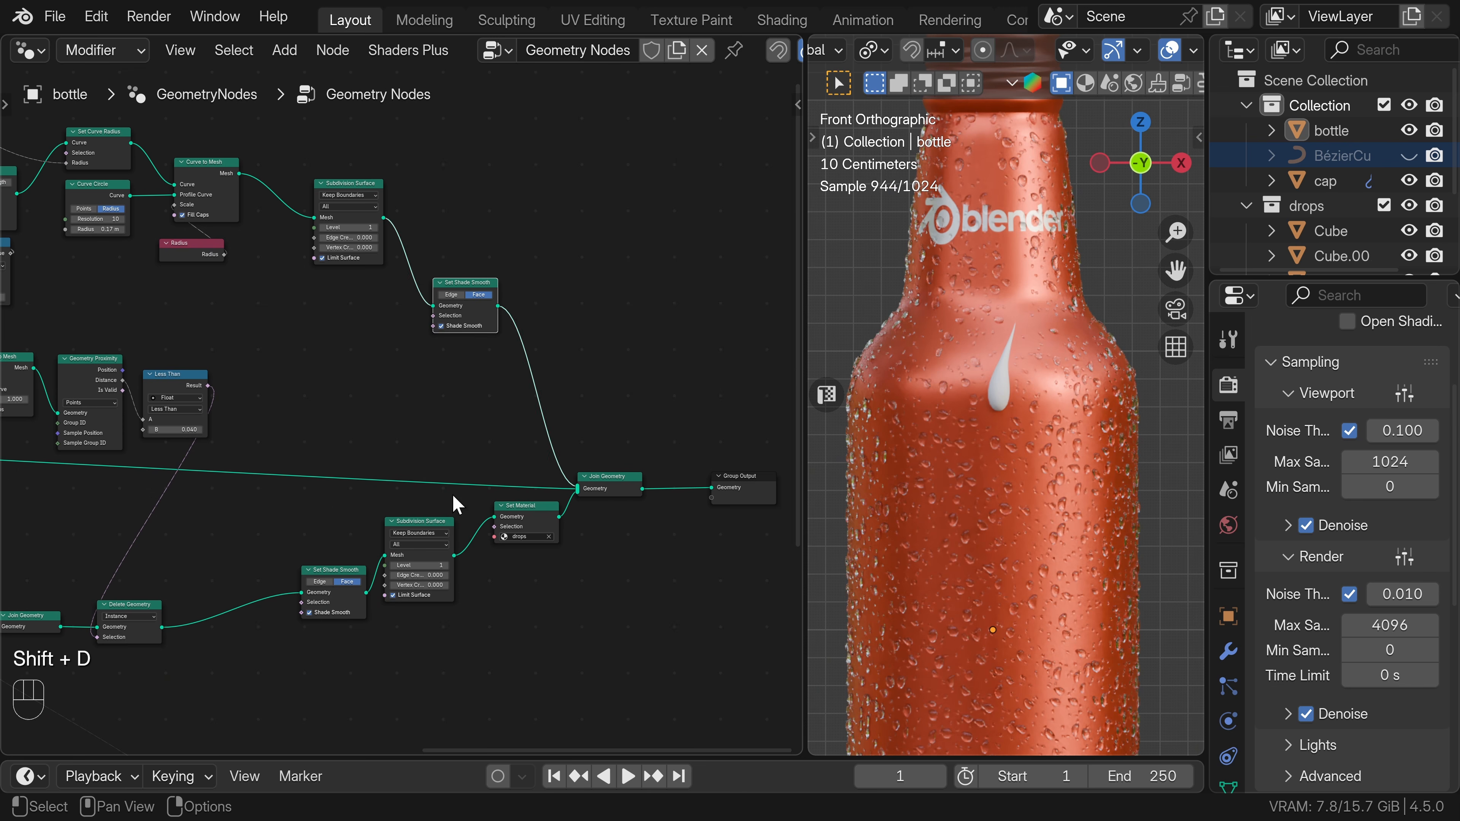
key(shift+d)
click(543, 355)
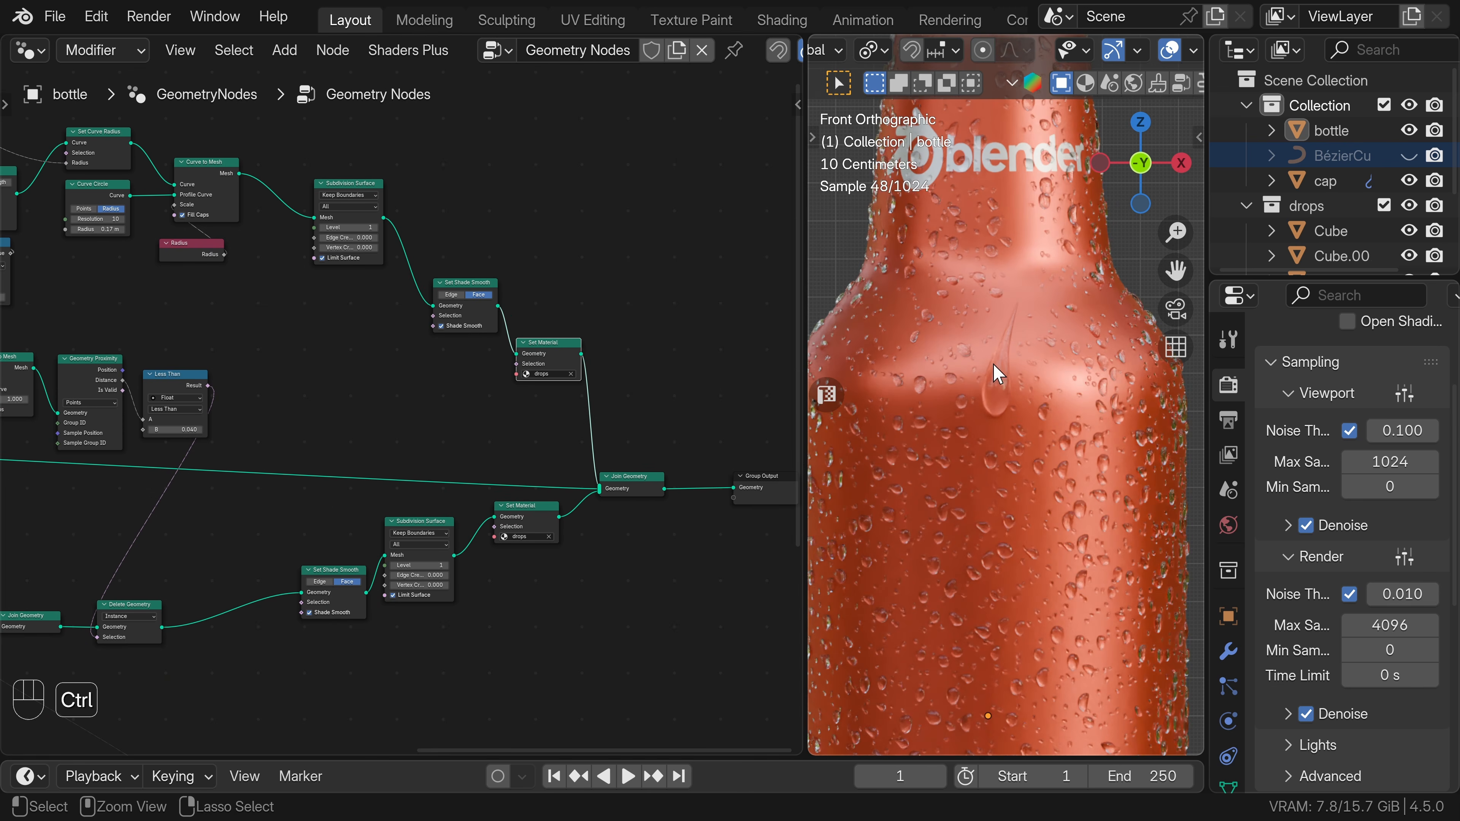
Insert a Transform Geometry node between the Curve Circle and the upper Curve to Mesh node's Profile Curve.
scroll(1006, 331, down, 1)
scroll(1107, 53, down, 4)
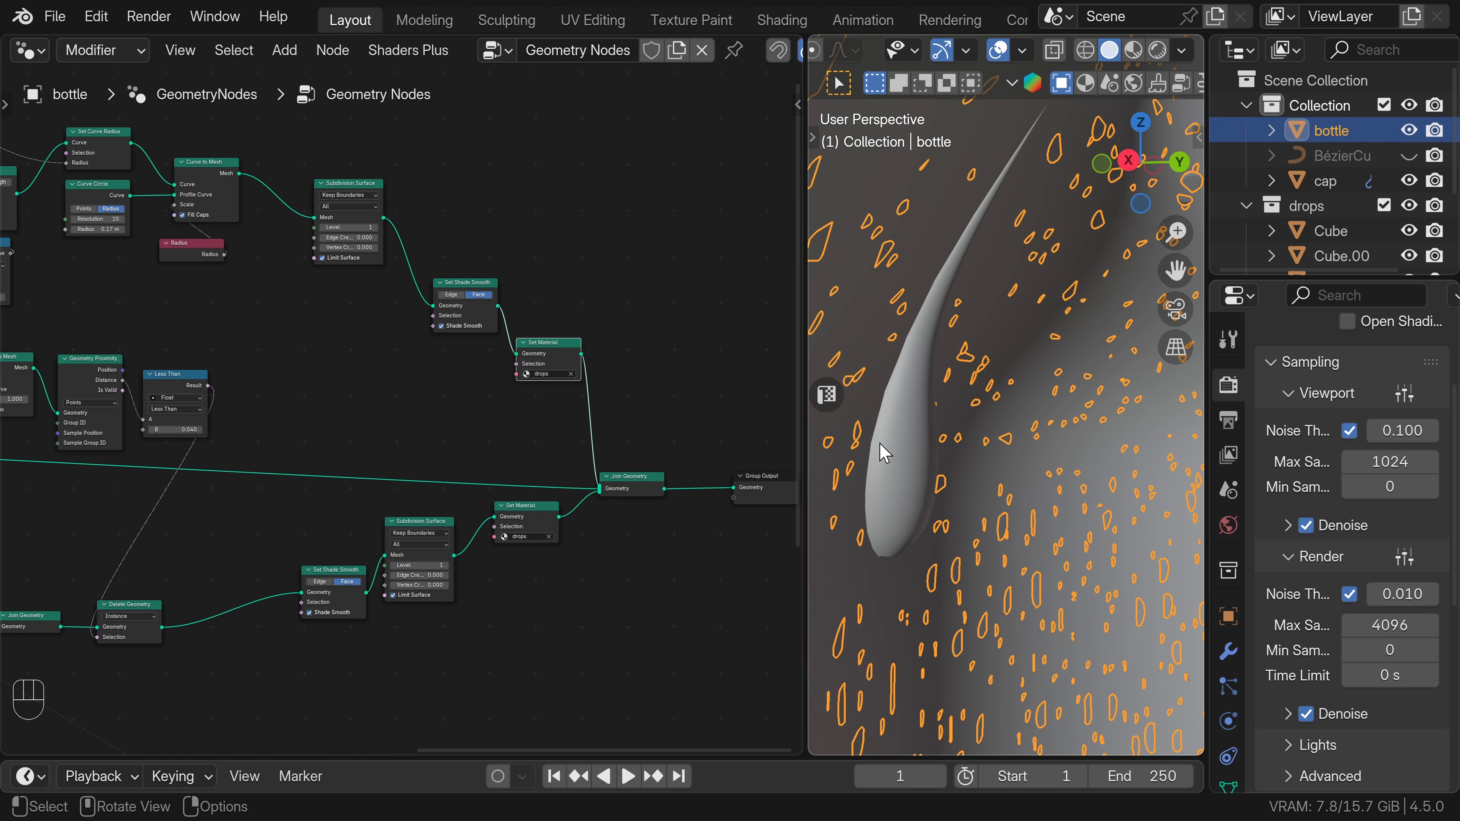
middle_drag(885, 453, 1013, 476)
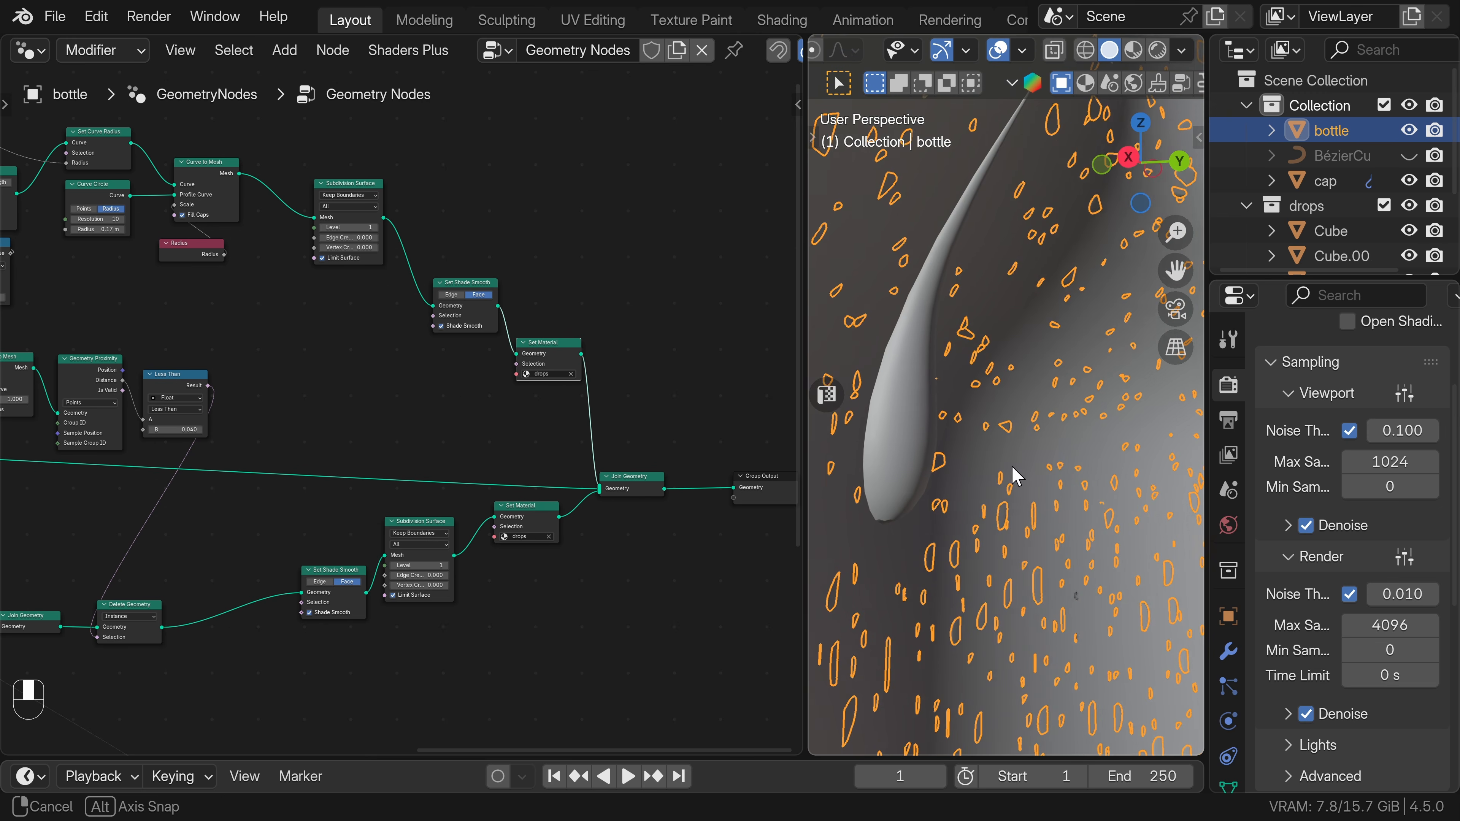
middle_drag(46, 351, 368, 385)
key(shift+a)
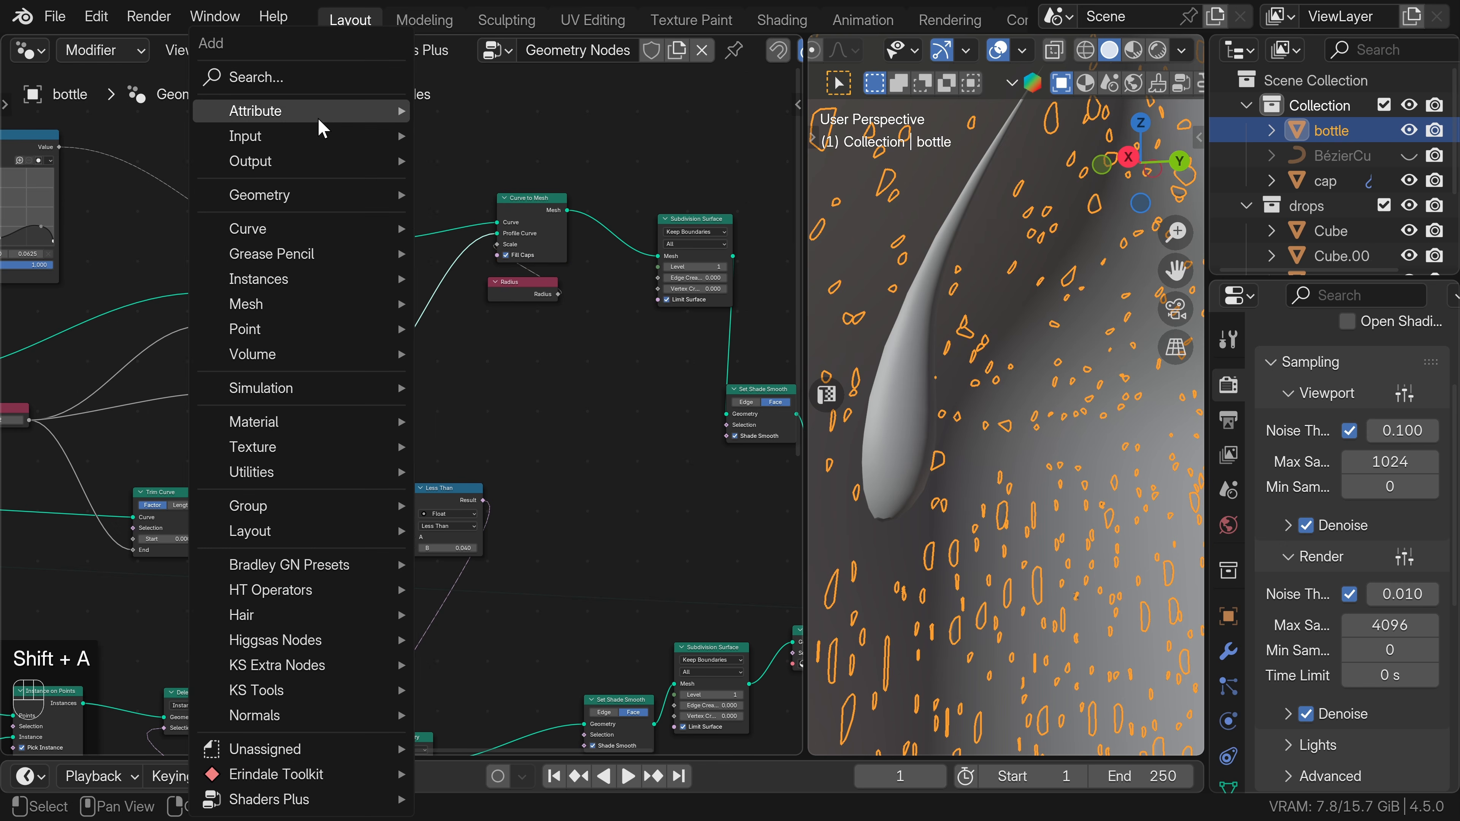
text(tra)
key(Return)
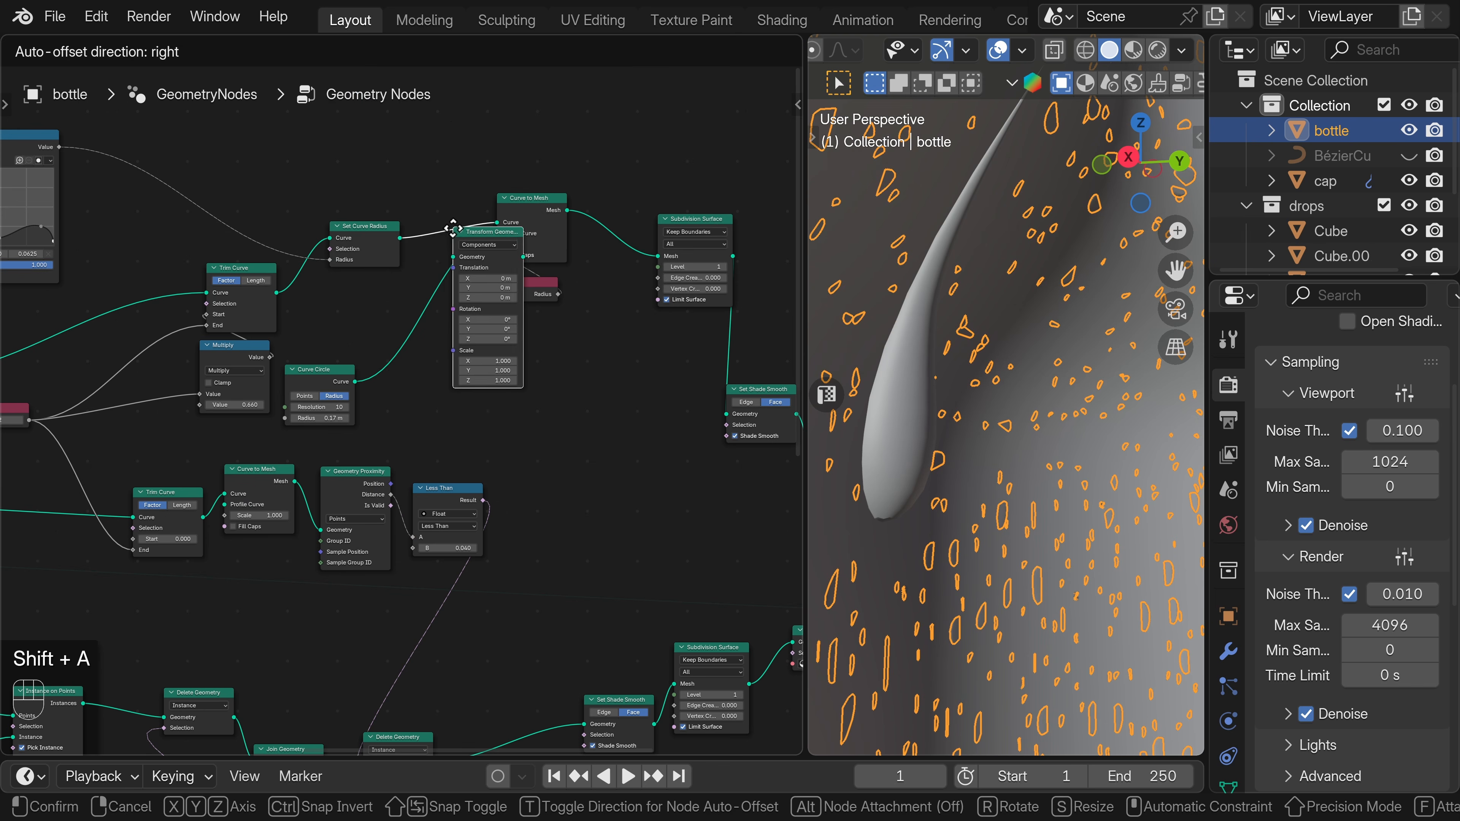
click(425, 352)
Set the Transform Geometry node's X and Y scale to 0.600.
scroll(426, 351, up, 2)
scroll(460, 406, up, 4)
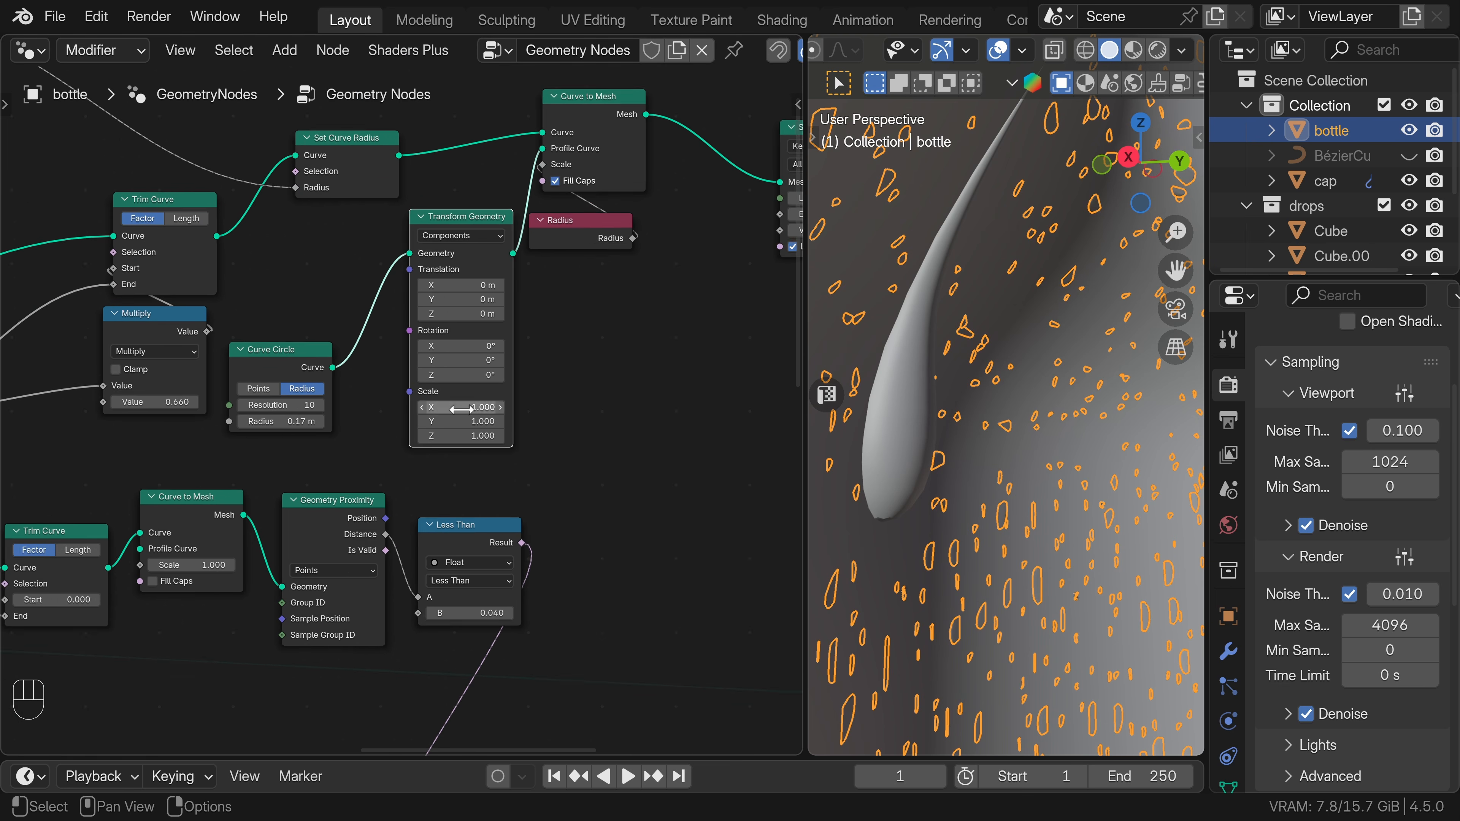
shift+middle_drag(465, 419, 414, 437)
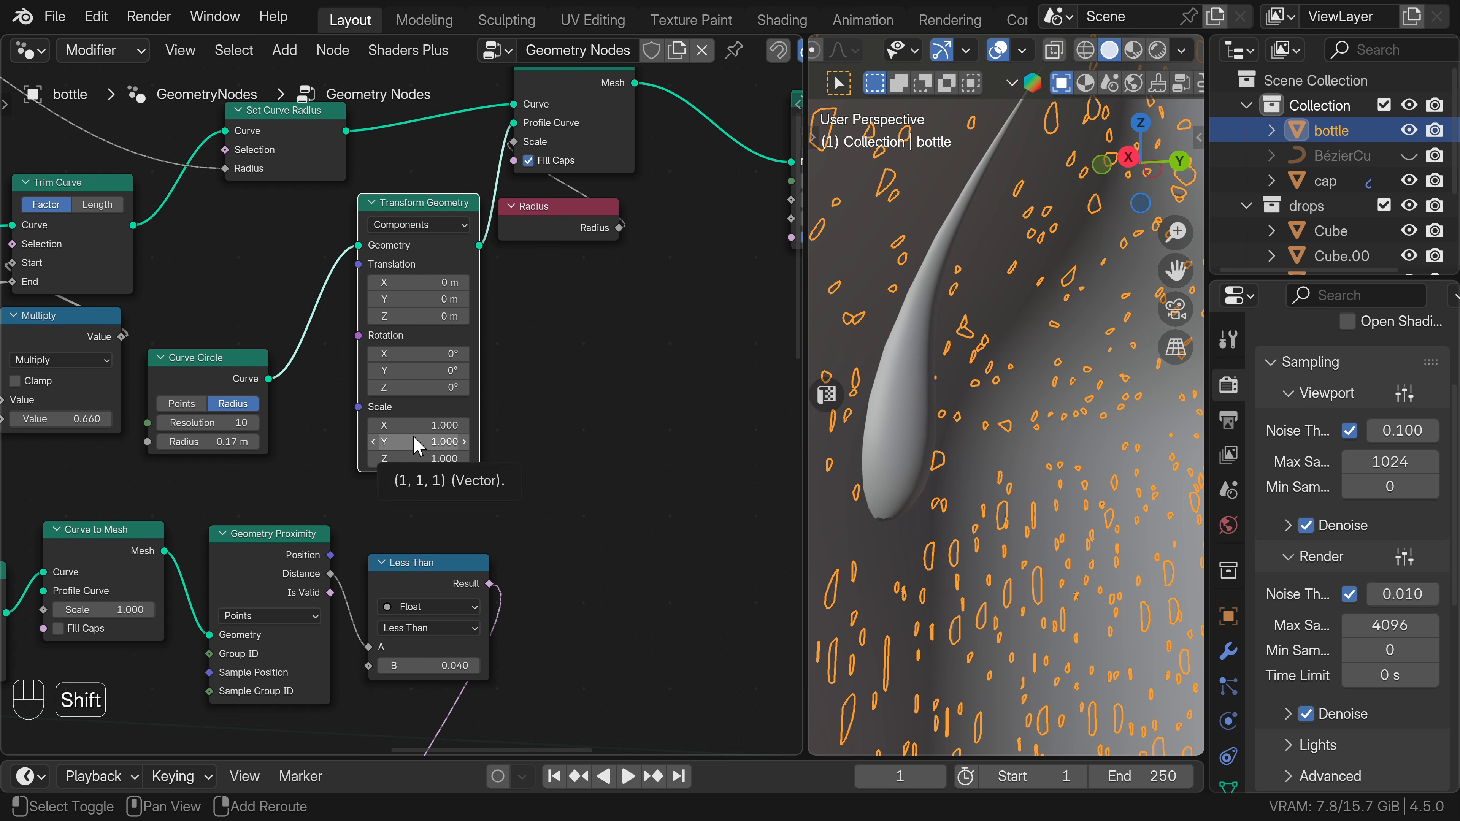
drag(416, 444, 417, 425)
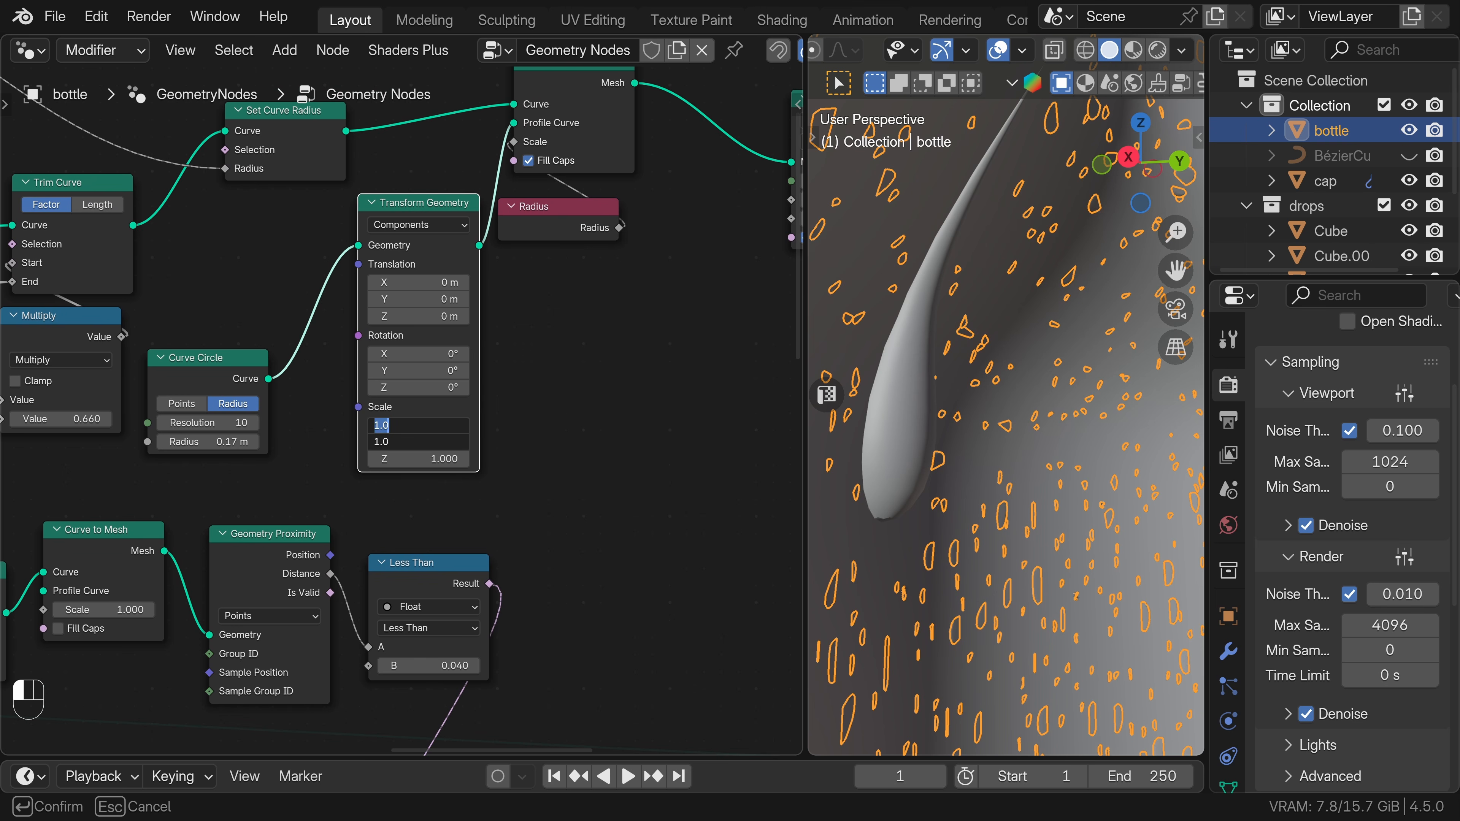
key(Return)
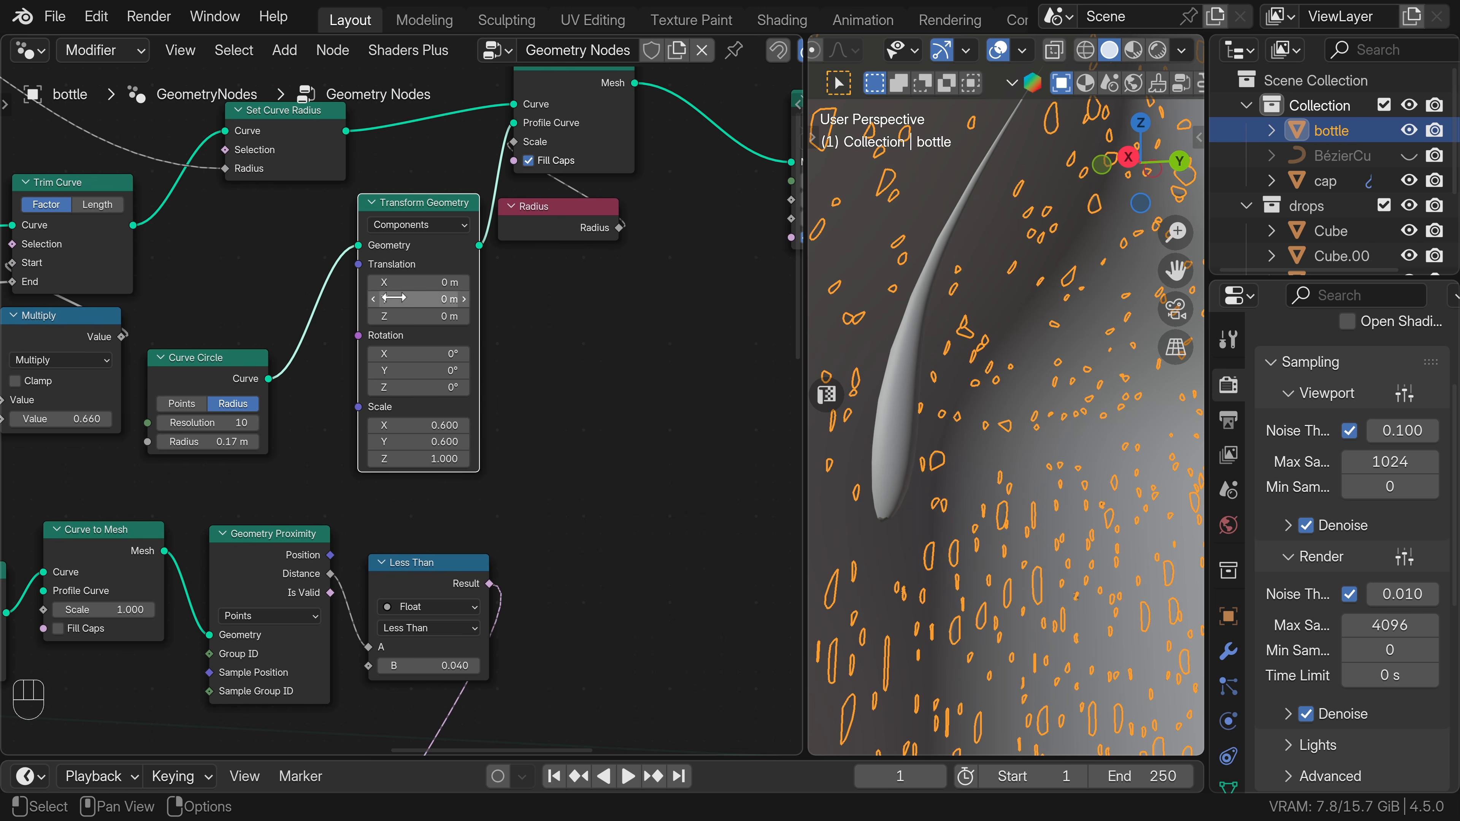
Set the Transform Geometry node's Y translation to -0.11 m and check how the streak sits on the bottle.
shift+drag(394, 297, 344, 298)
scroll(942, 351, down, 4)
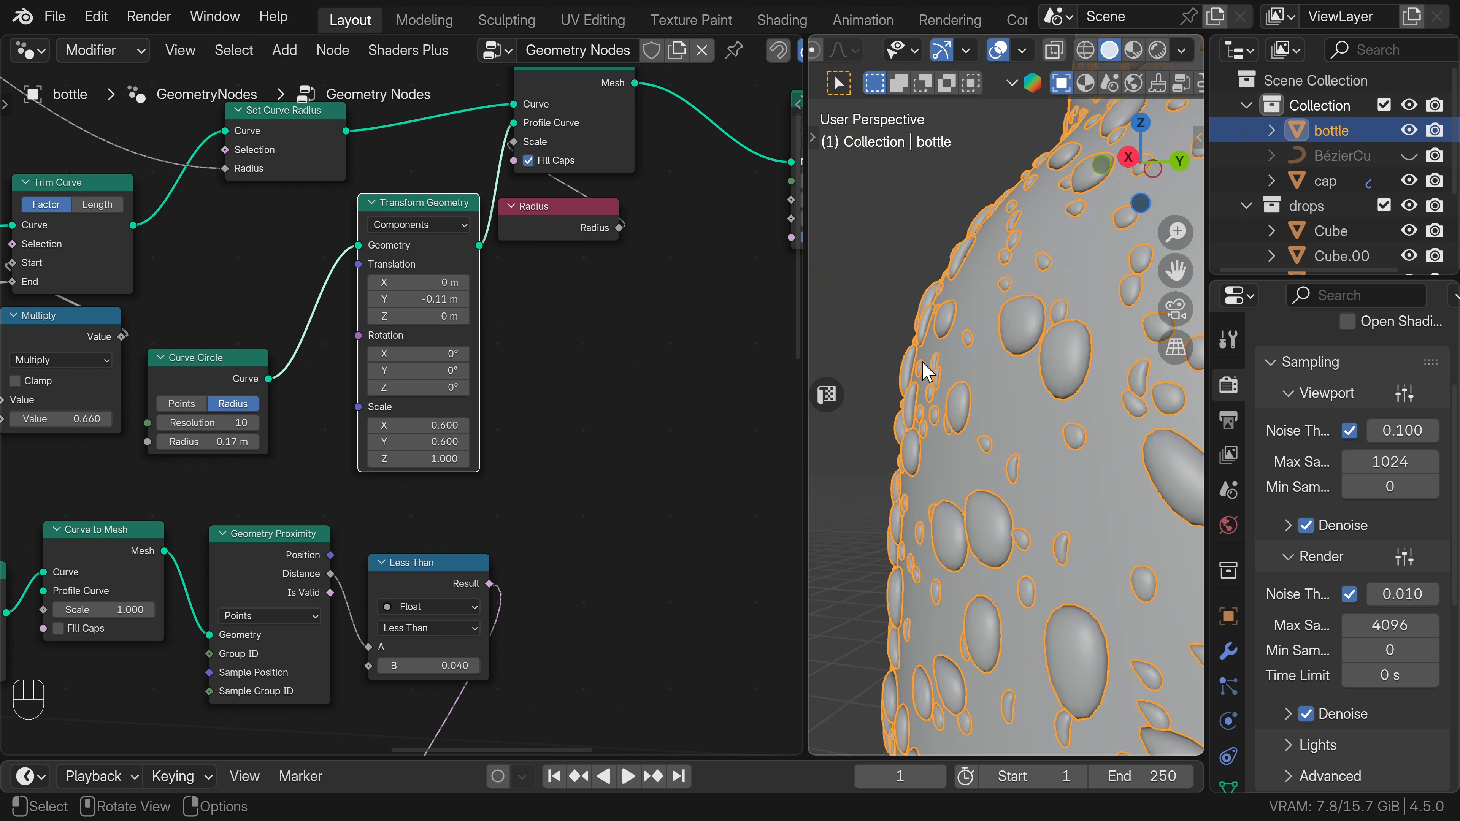
middle_drag(923, 369, 1057, 465)
middle_drag(1057, 465, 1006, 467)
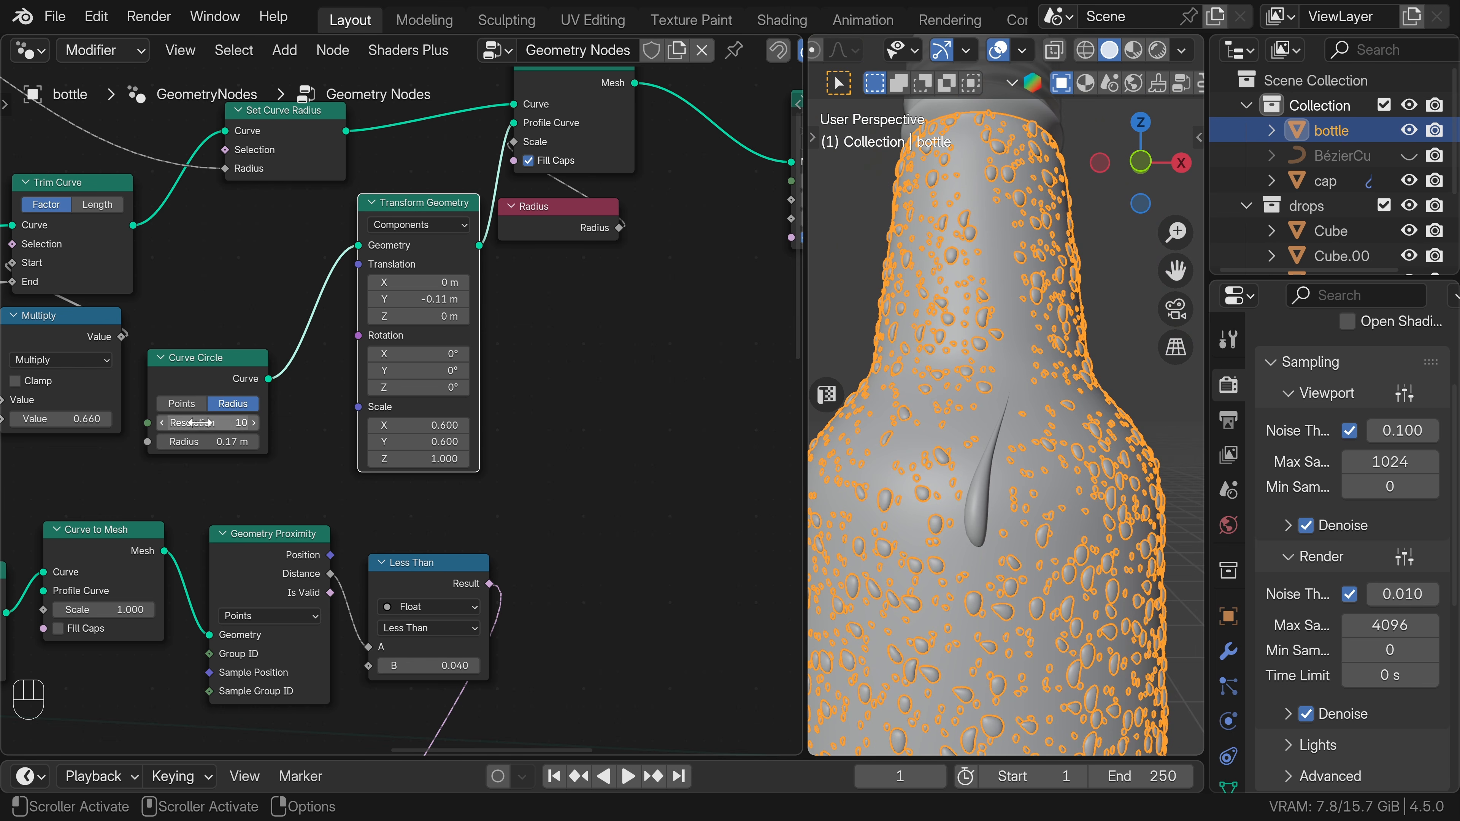
Set the Value node to about 0.28 to shift the streak along its curve.
scroll(192, 423, down, 5)
middle_drag(310, 430, 409, 444)
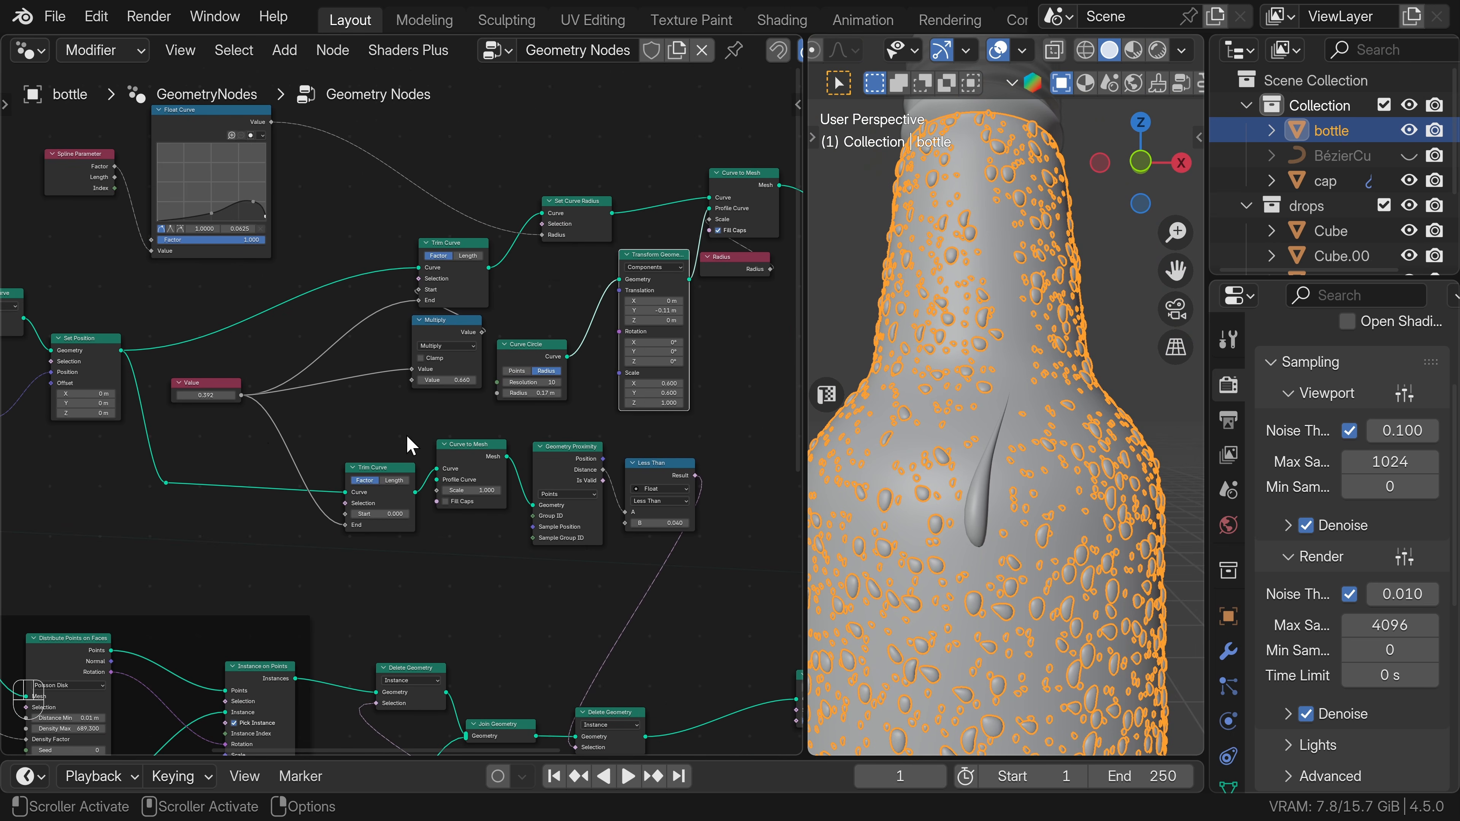
shift+drag(205, 395, 209, 395)
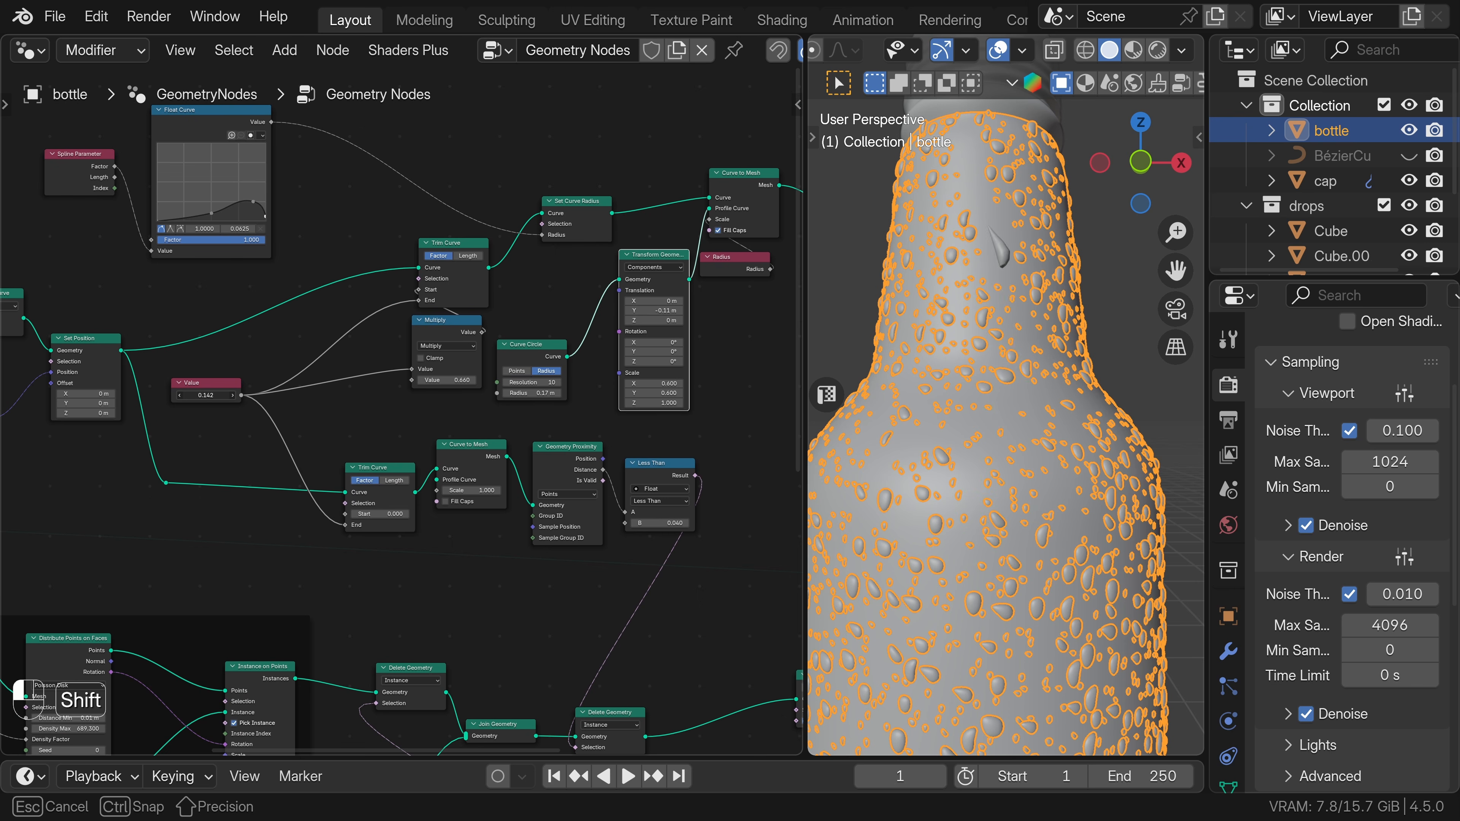
shift+drag(209, 395, 209, 395)
Insert a Set Curve Normal node between the upper Trim Curve and Set Curve Radius, with its mode set to Free.
key(shift+a)
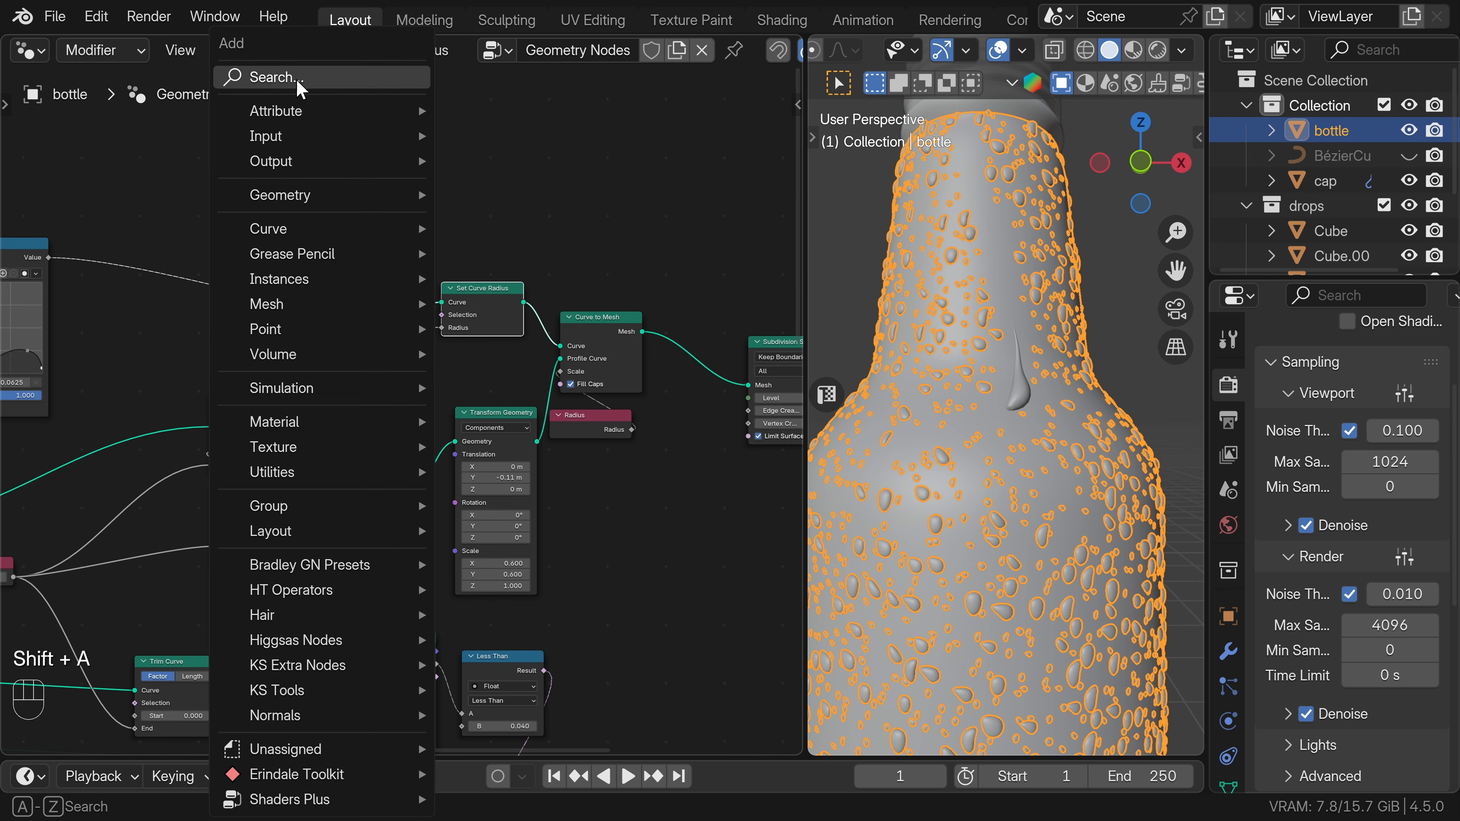
text(set c)
key(Down)
key(Down)
key(Return)
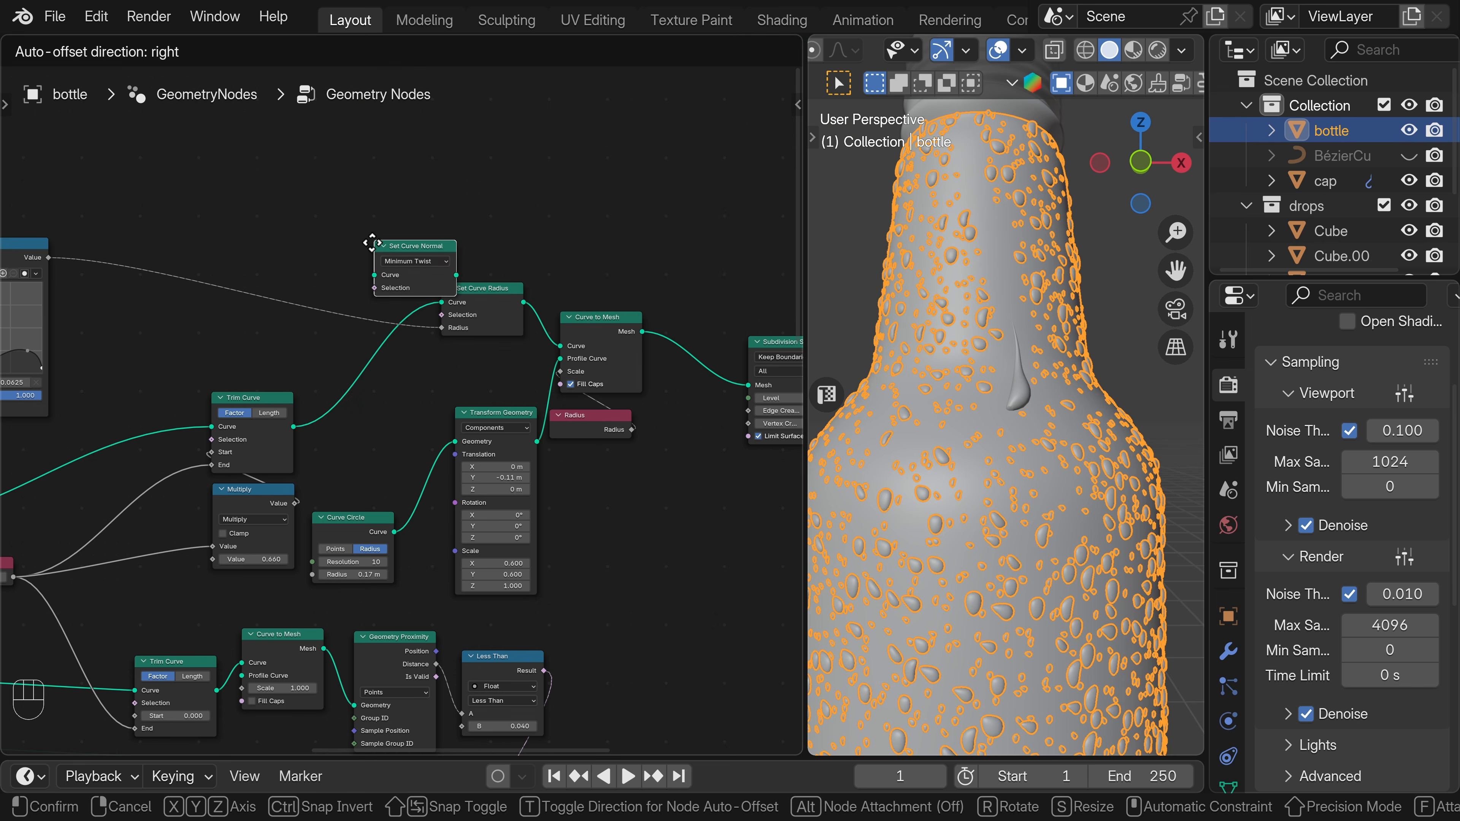
click(341, 355)
click(387, 367)
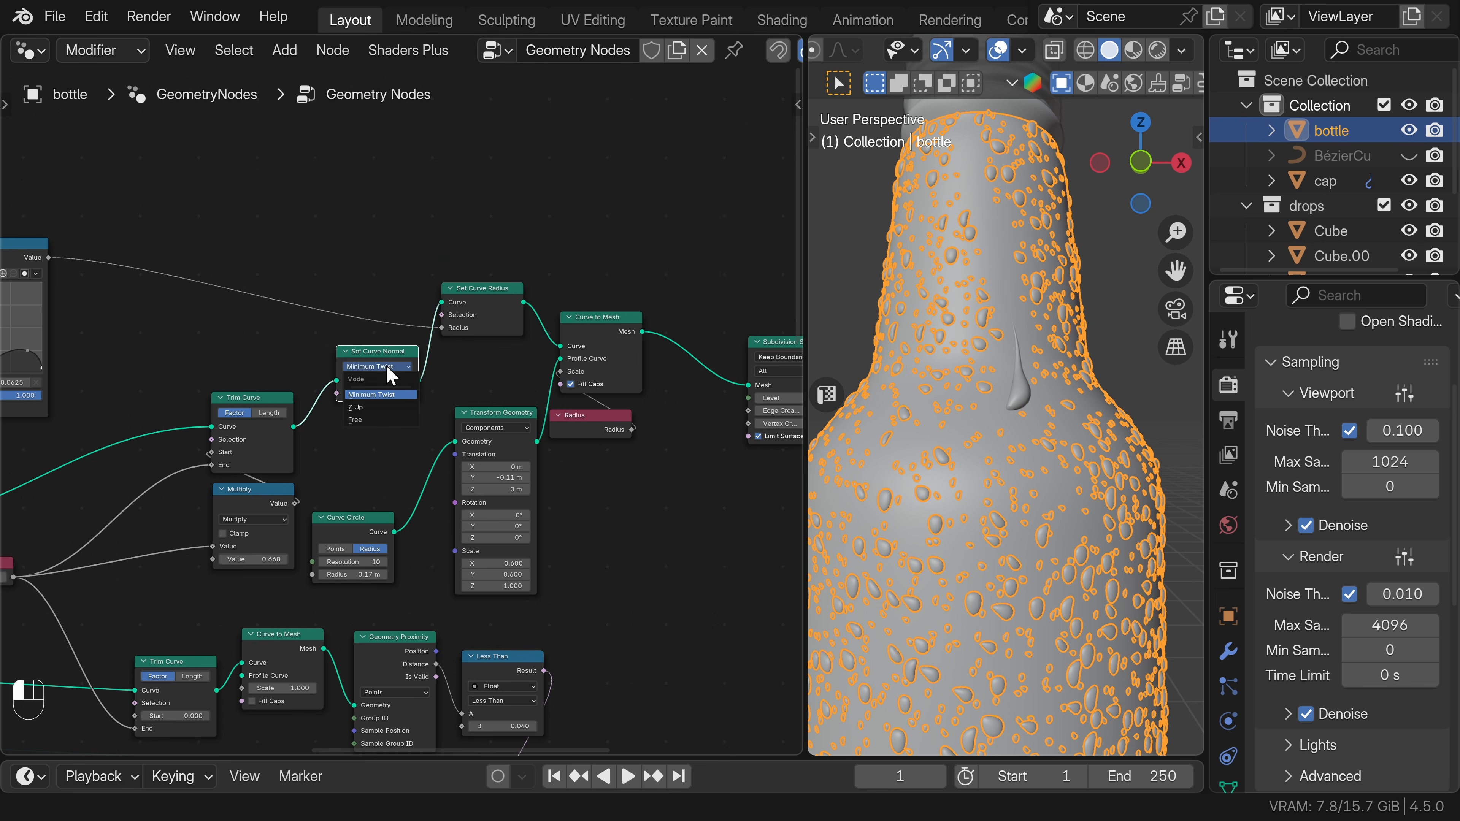
click(358, 420)
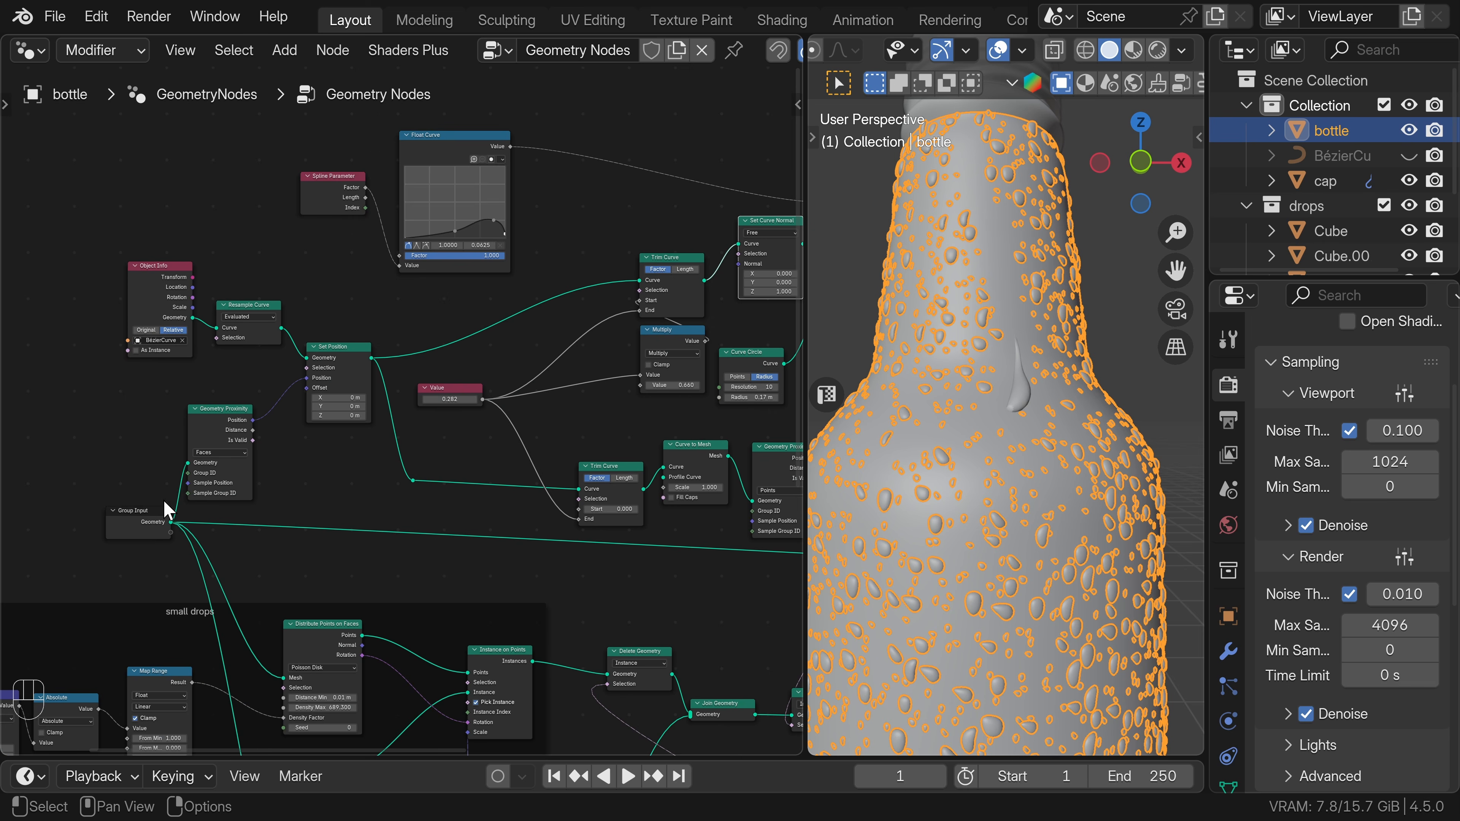
Duplicate the Group Input node and place the copy above the Float Curve node.
drag(137, 522, 99, 520)
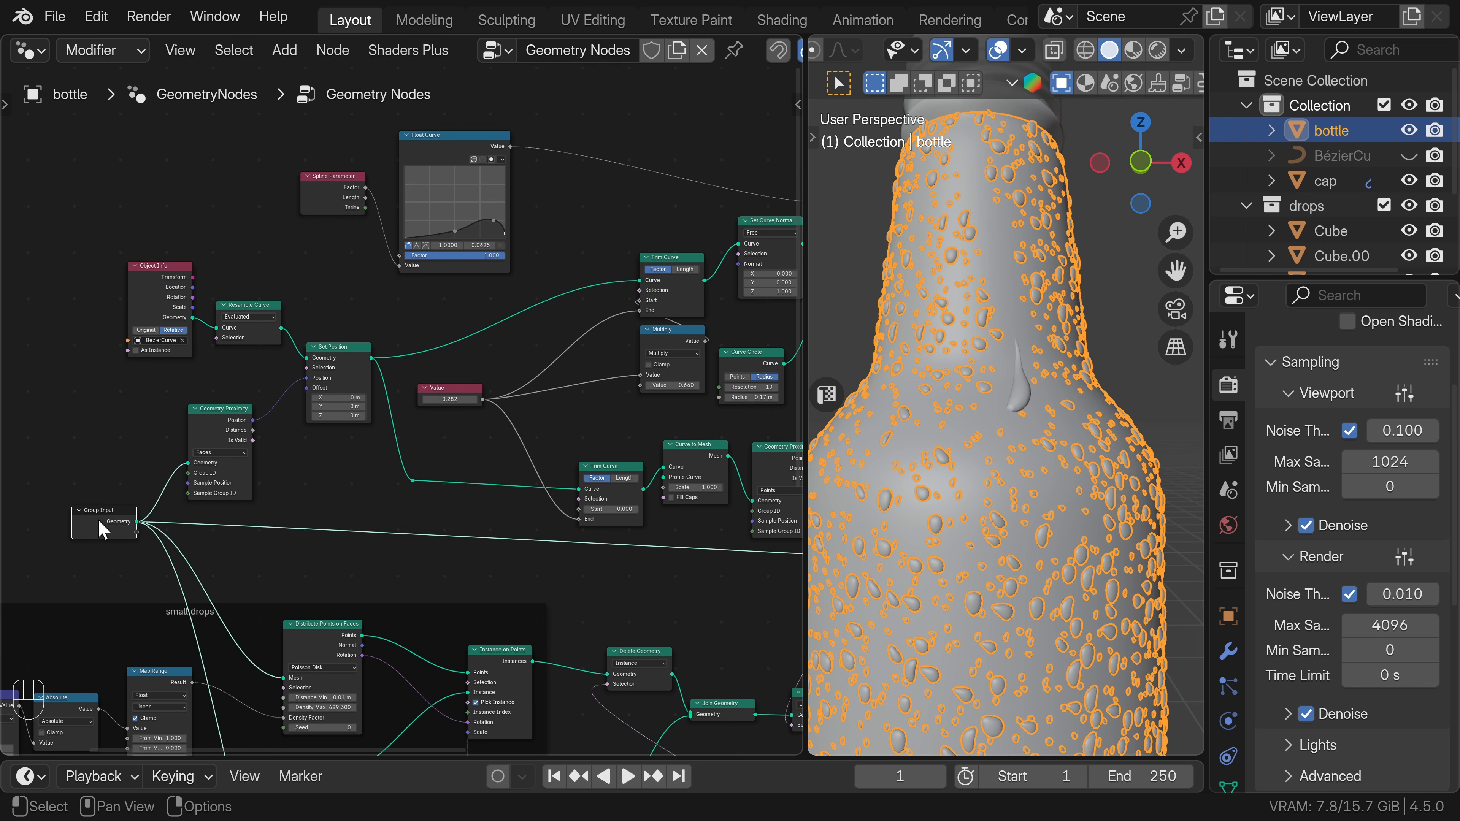
middle_drag(135, 506, 230, 552)
key(shift+d)
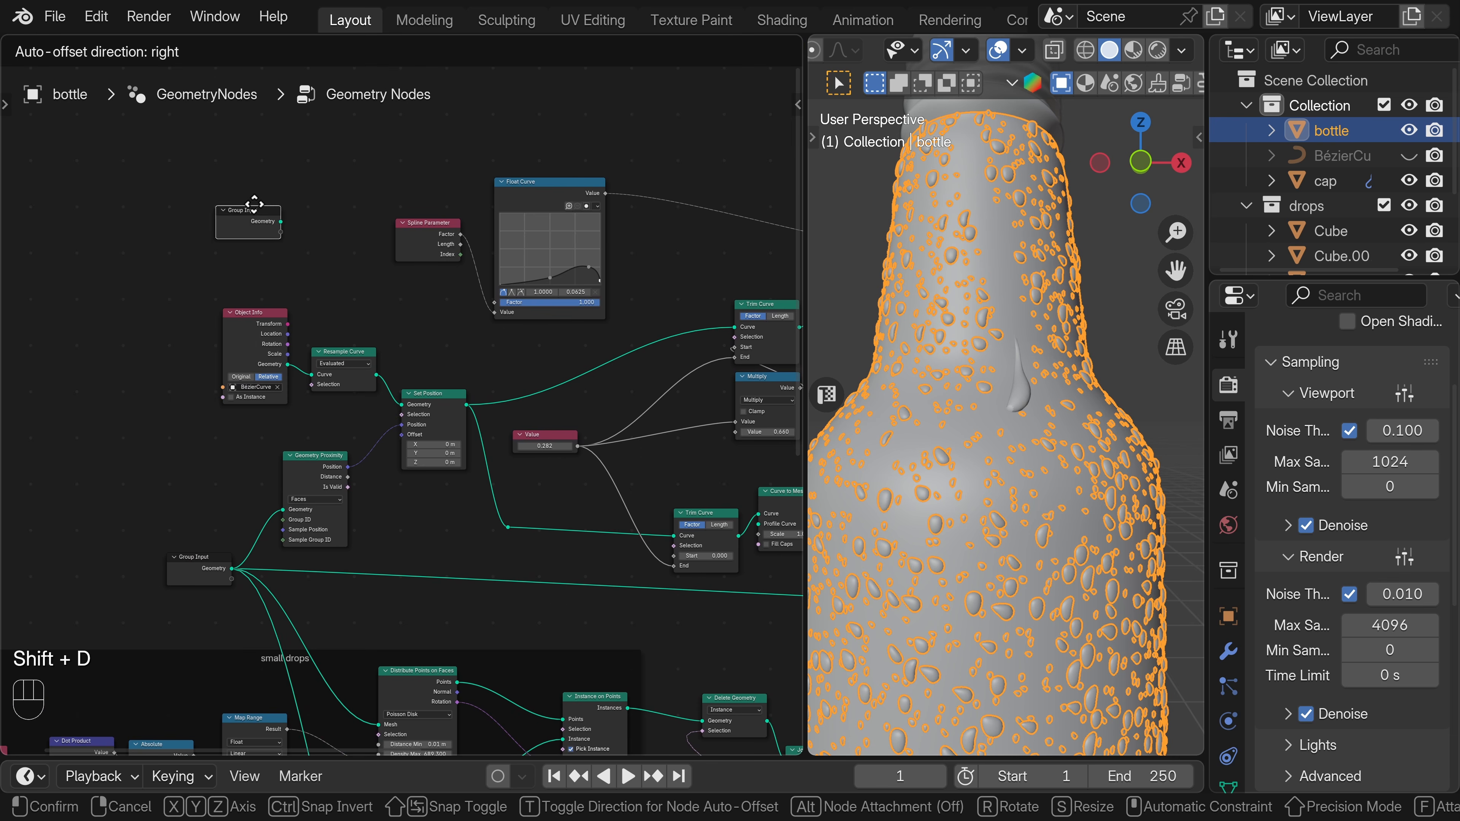
click(514, 115)
Add a Sample Nearest Surface node fed by the duplicated Group Input's Geometry and set its data type to Vector.
middle_drag(536, 127, 258, 347)
scroll(259, 347, up, 1)
drag(262, 350, 454, 354)
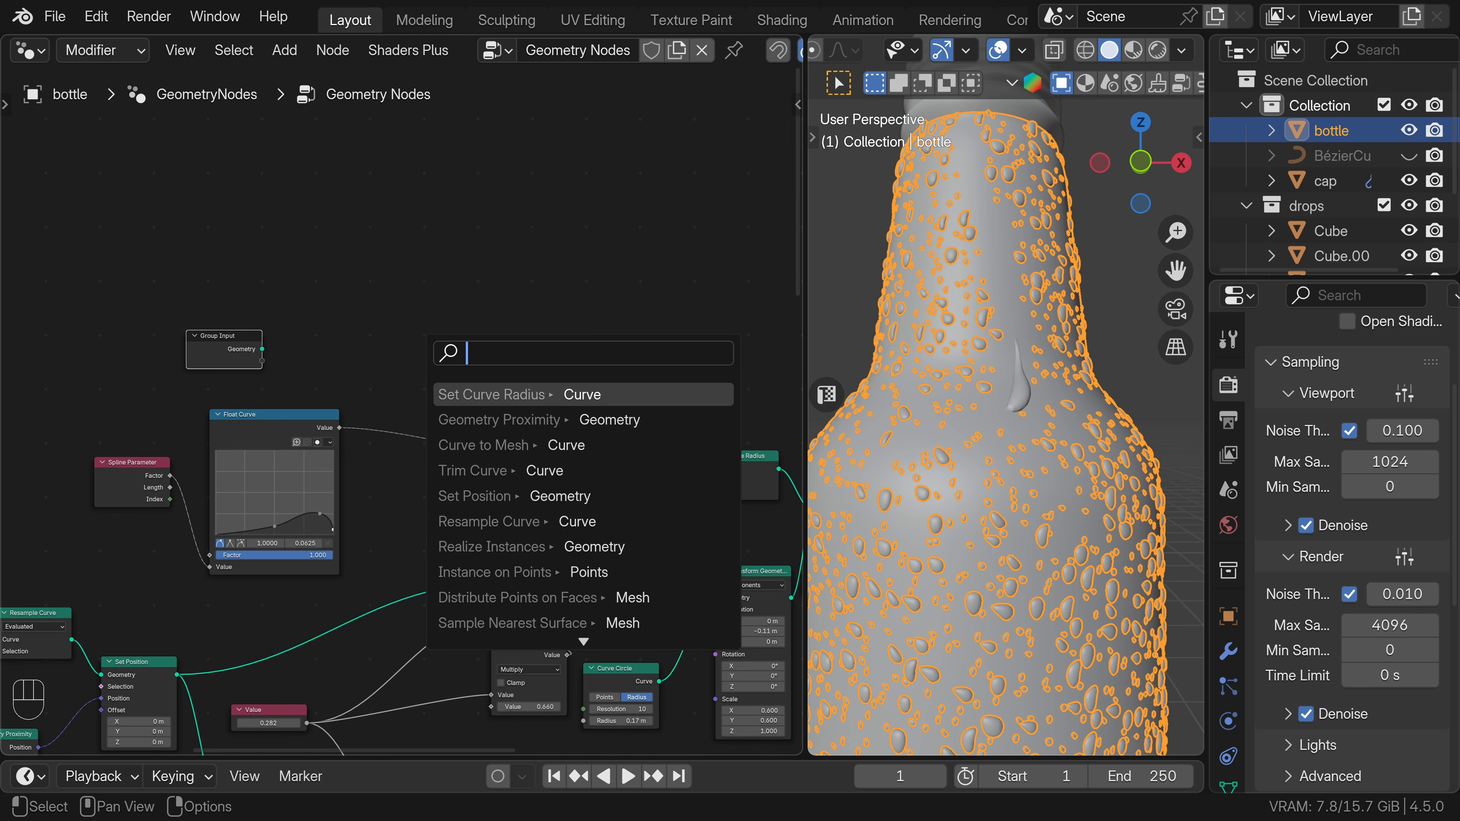
text(near)
click(489, 418)
click(542, 352)
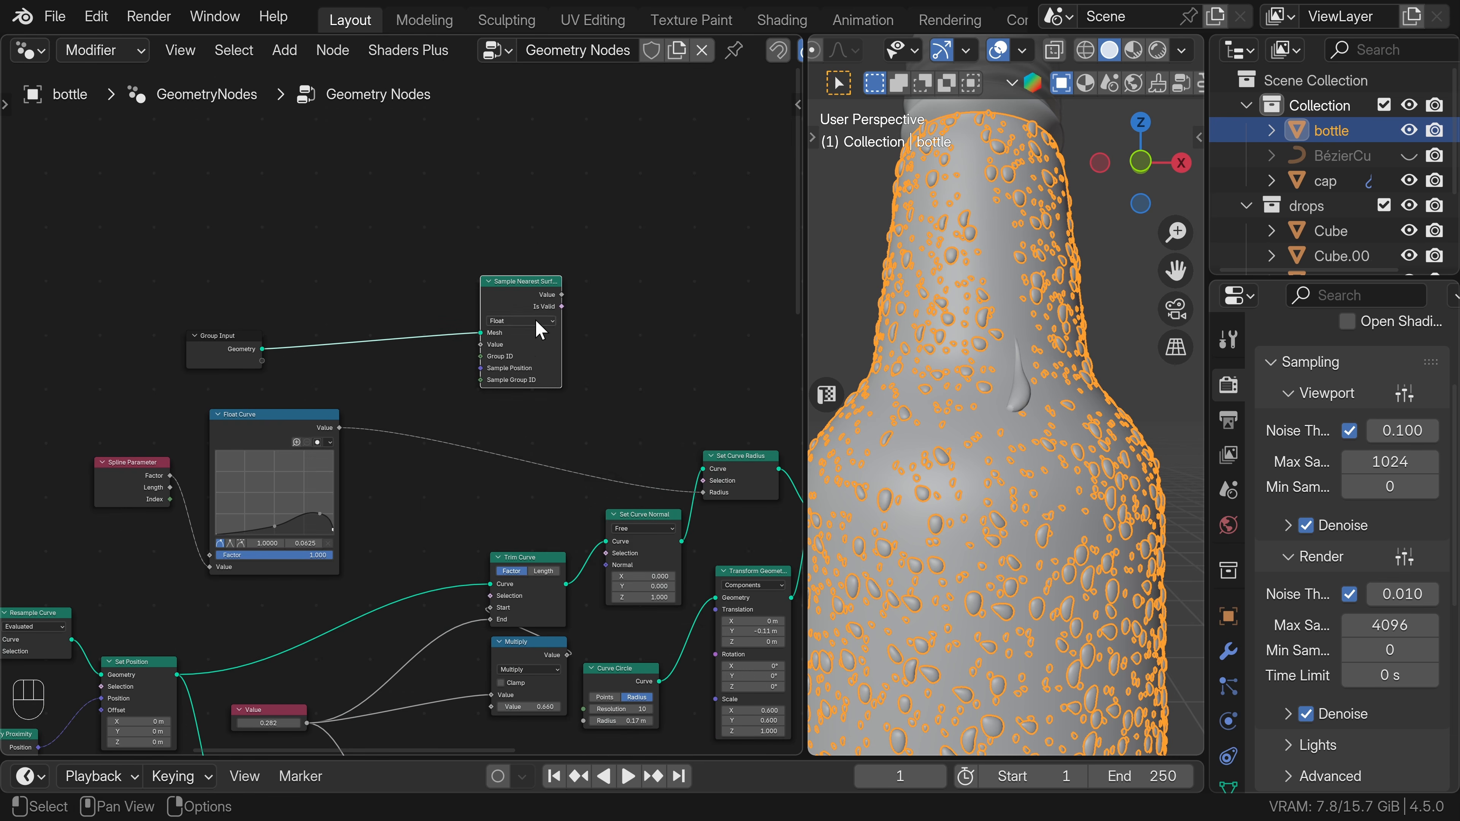
click(532, 322)
click(509, 369)
Add a Normal node feeding the Value input of Sample Nearest Surface.
drag(482, 345, 227, 290)
text(norm)
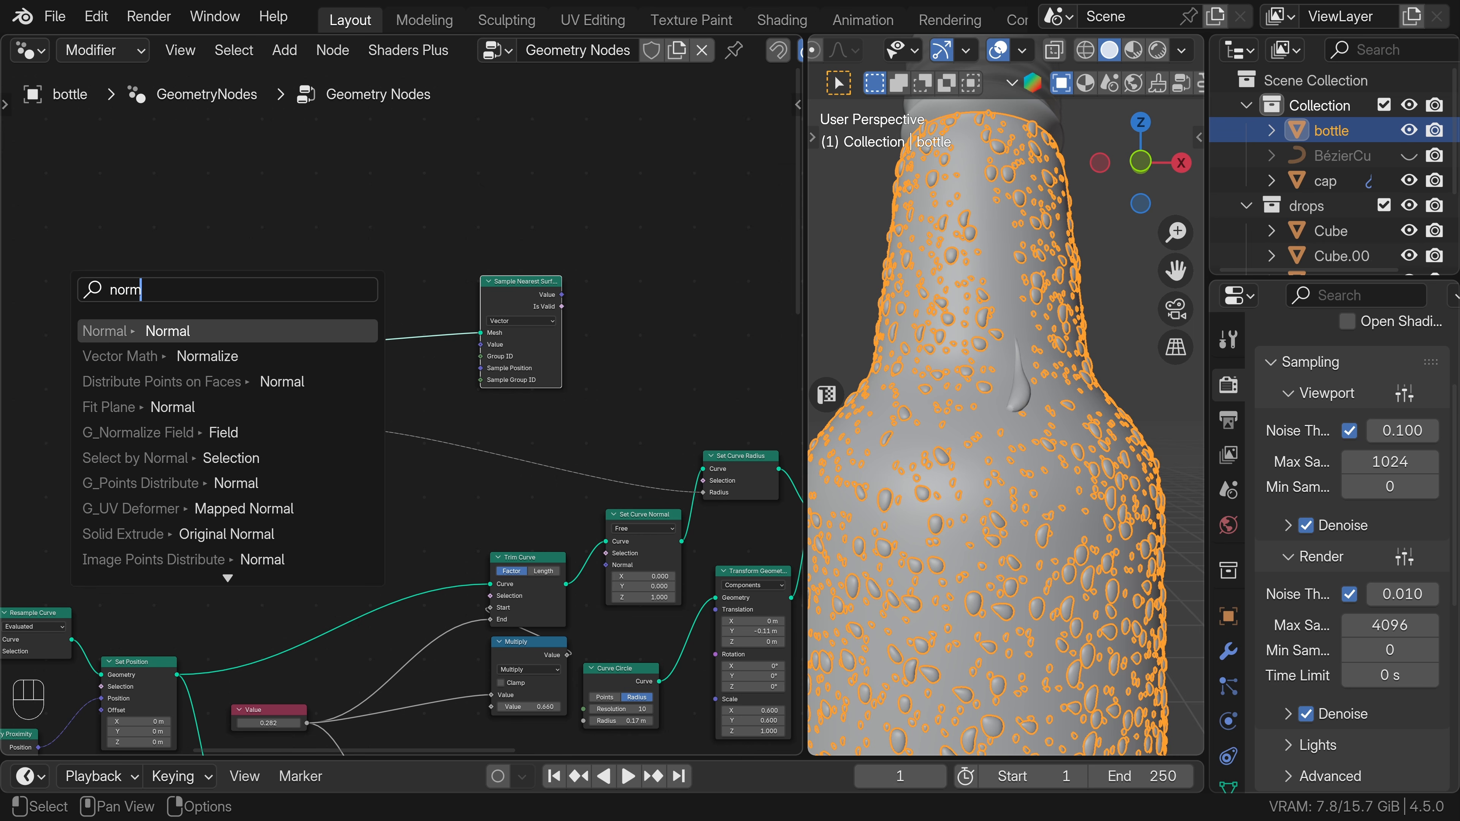
click(282, 327)
click(257, 338)
Connect the sampled surface value to the first vector of a new Cross Product node.
middle_drag(604, 361, 401, 395)
scroll(380, 394, up, 1)
drag(313, 323, 431, 368)
key(shift+a)
text(cr)
click(497, 408)
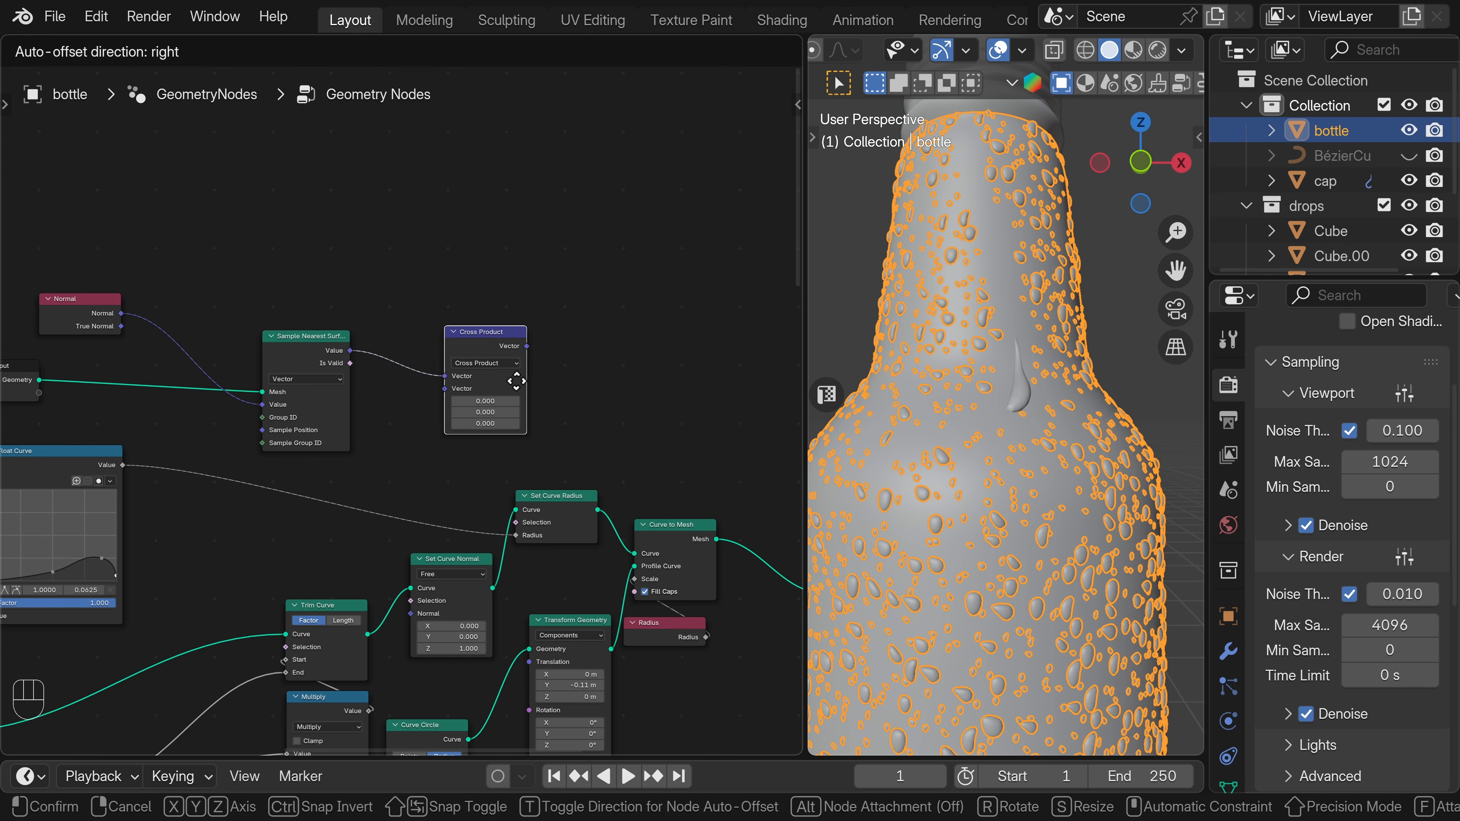
click(534, 376)
Add a Curve Tangent node and connect its Tangent to the Cross Product's second vector.
key(shift+a)
text(curve t)
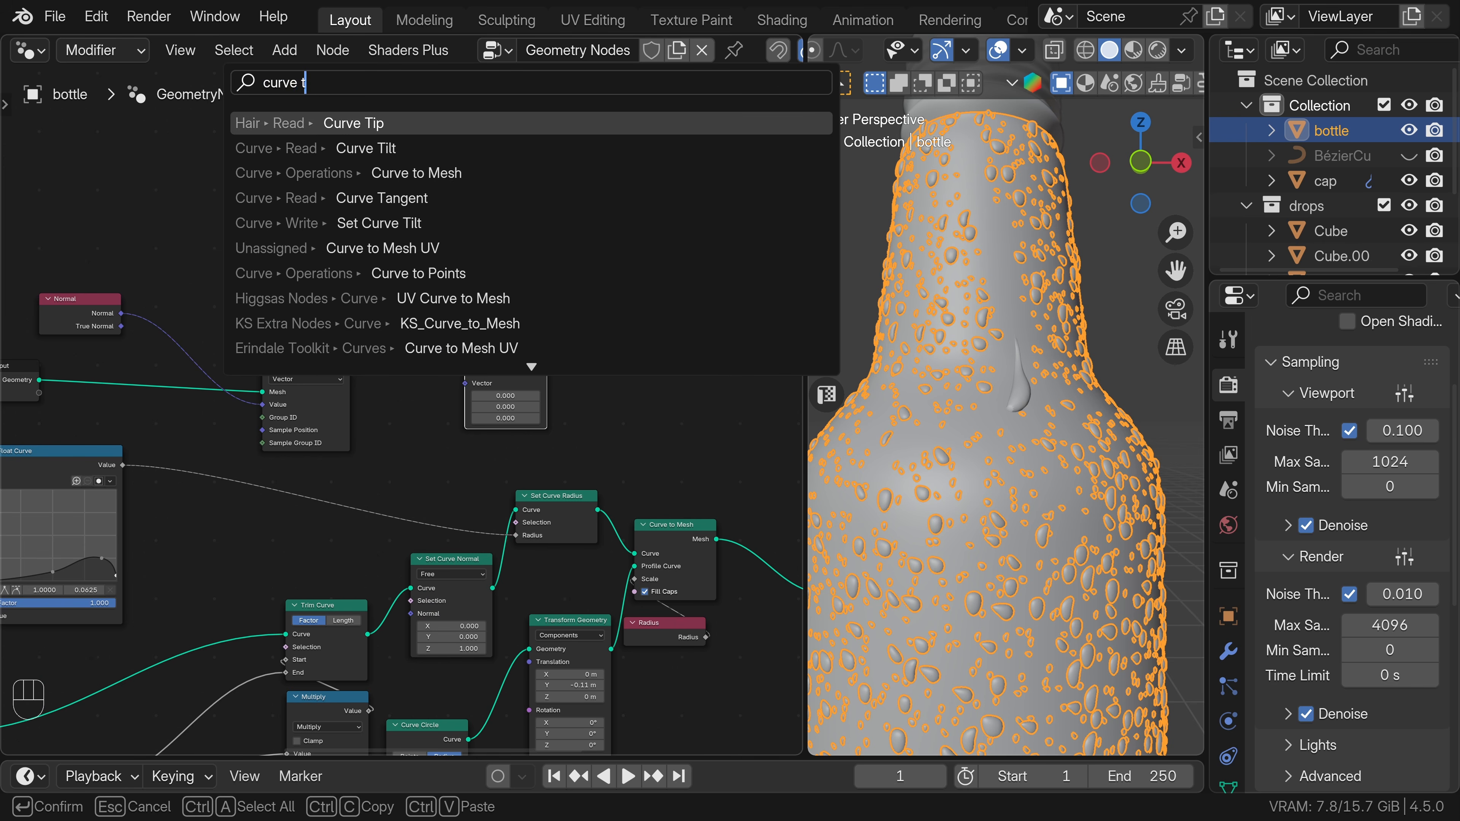
click(276, 199)
click(317, 261)
drag(400, 280, 464, 383)
Duplicate the Cross Product, feed it the first cross product and the curve tangent, and connect it to Set Curve Normal's Normal.
middle_drag(574, 381, 449, 411)
click(380, 359)
key(shift+d)
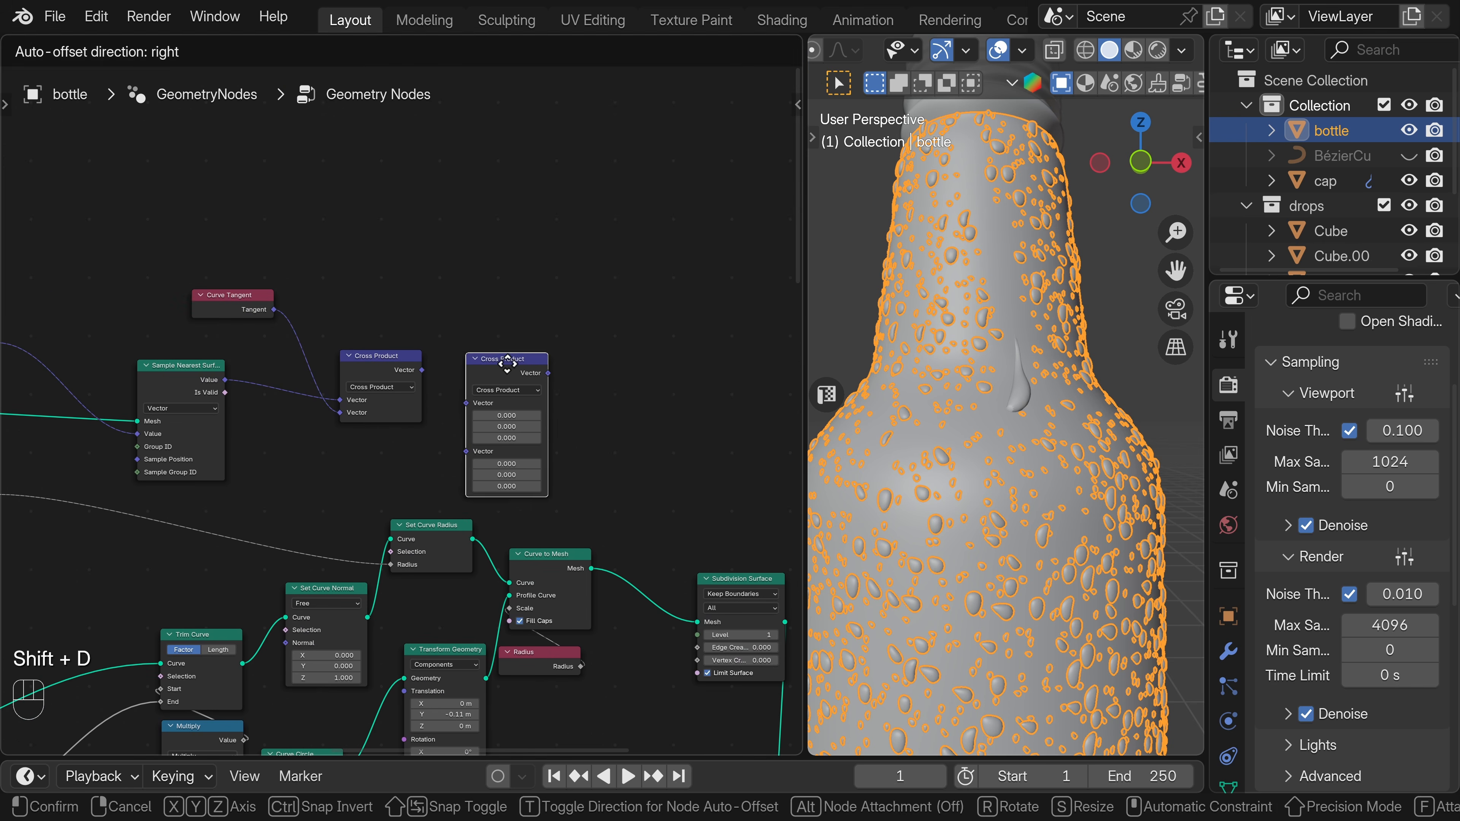
click(503, 357)
drag(422, 370, 447, 384)
drag(447, 385, 467, 398)
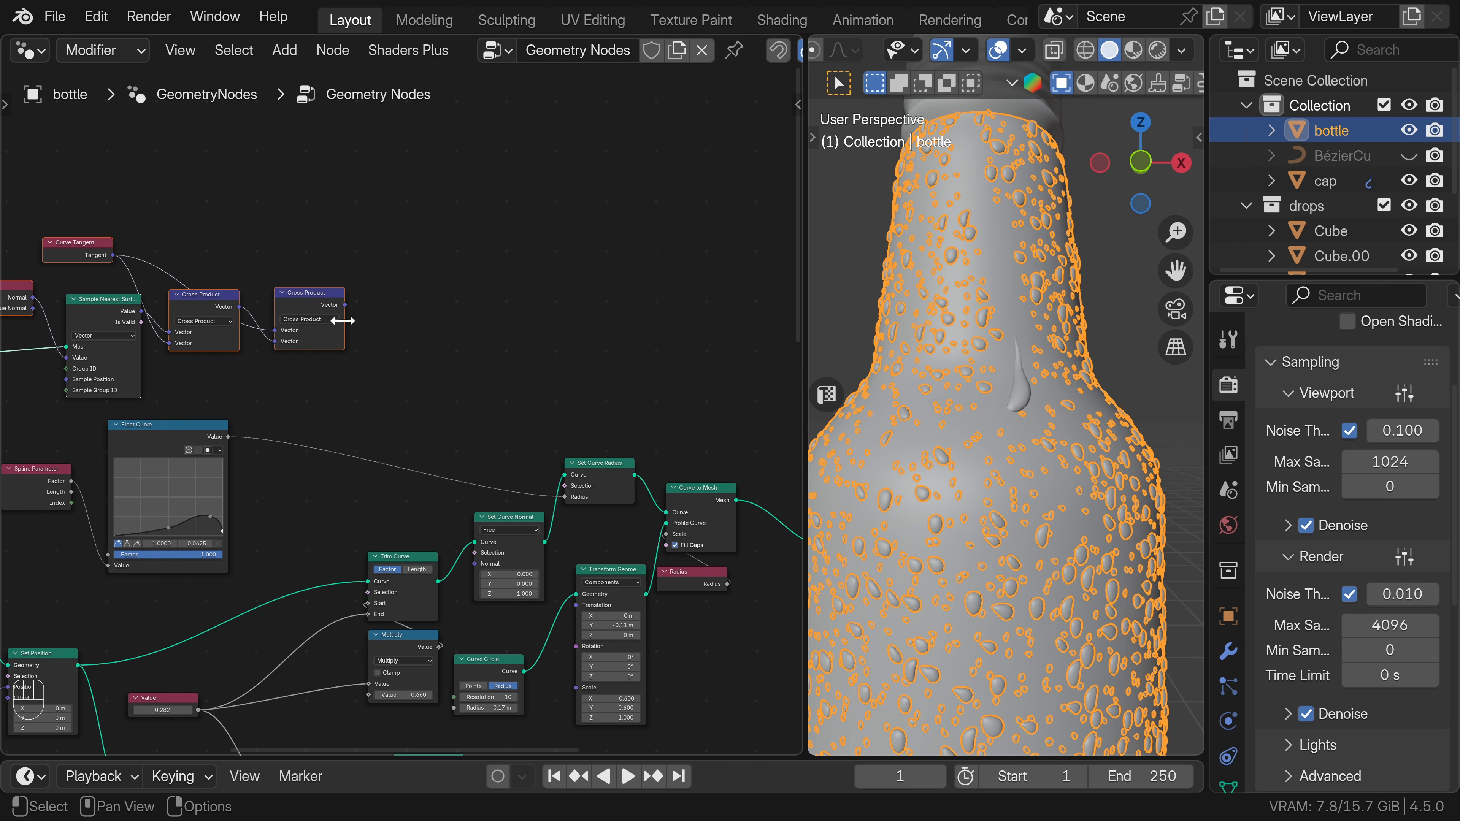
drag(345, 307, 475, 564)
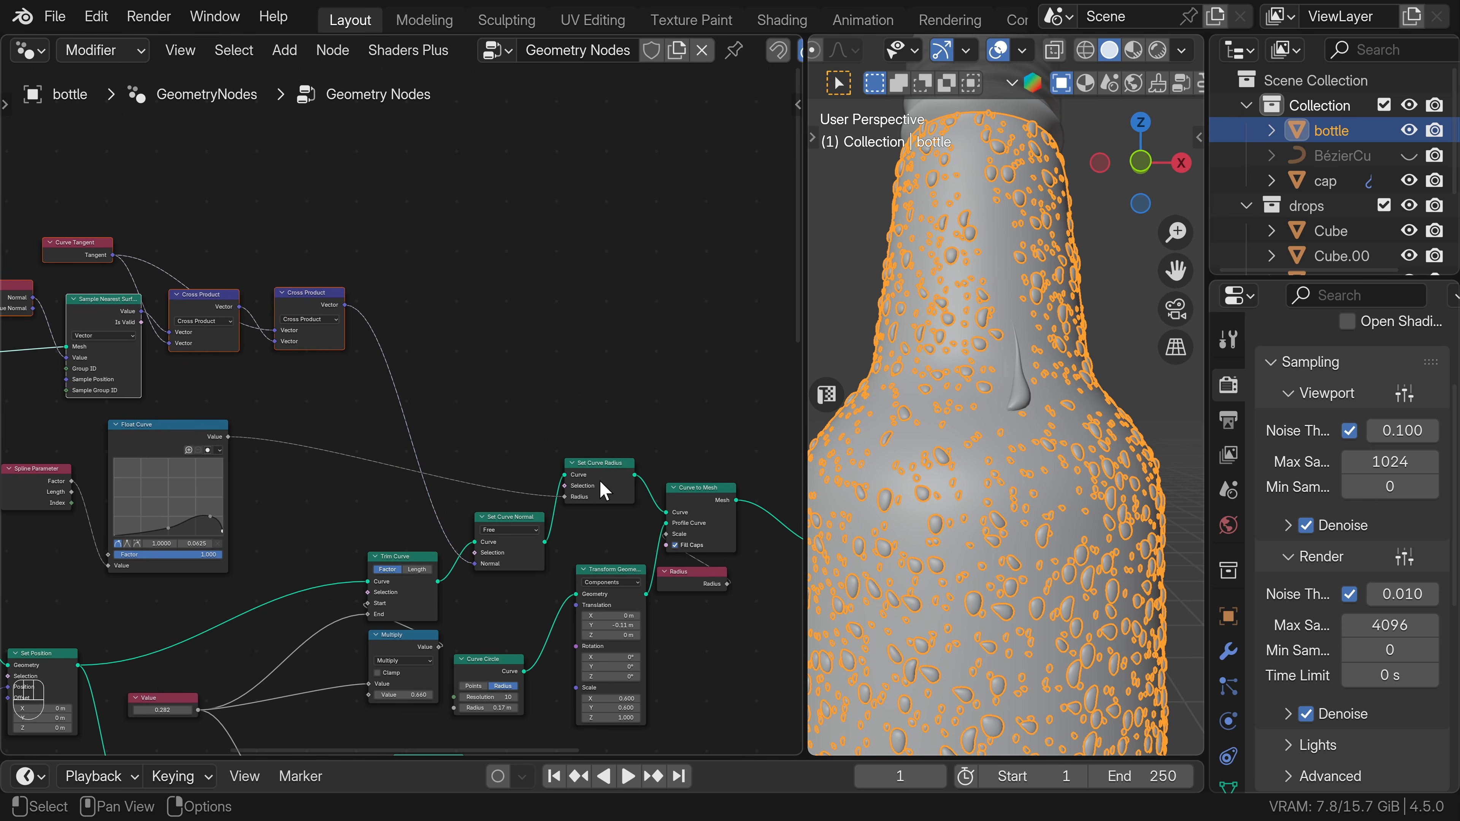
Insert a Set Curve Tilt node between Set Curve Normal and Set Curve Radius.
drag(596, 417, 741, 502)
scroll(720, 544, down, 2)
middle_drag(727, 546, 590, 504)
drag(579, 463, 636, 450)
key(shift+a)
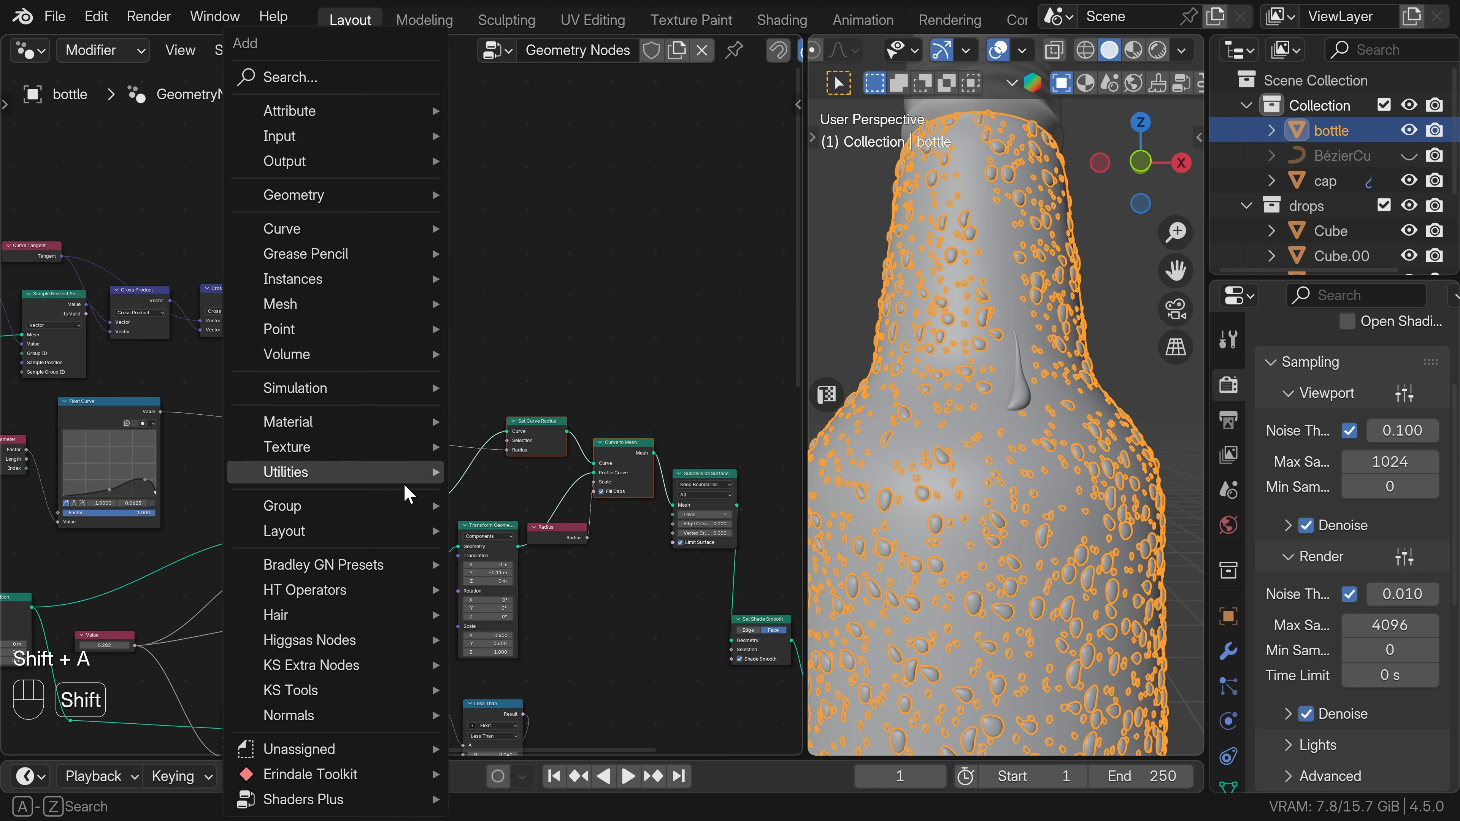
click(339, 79)
text(tilt)
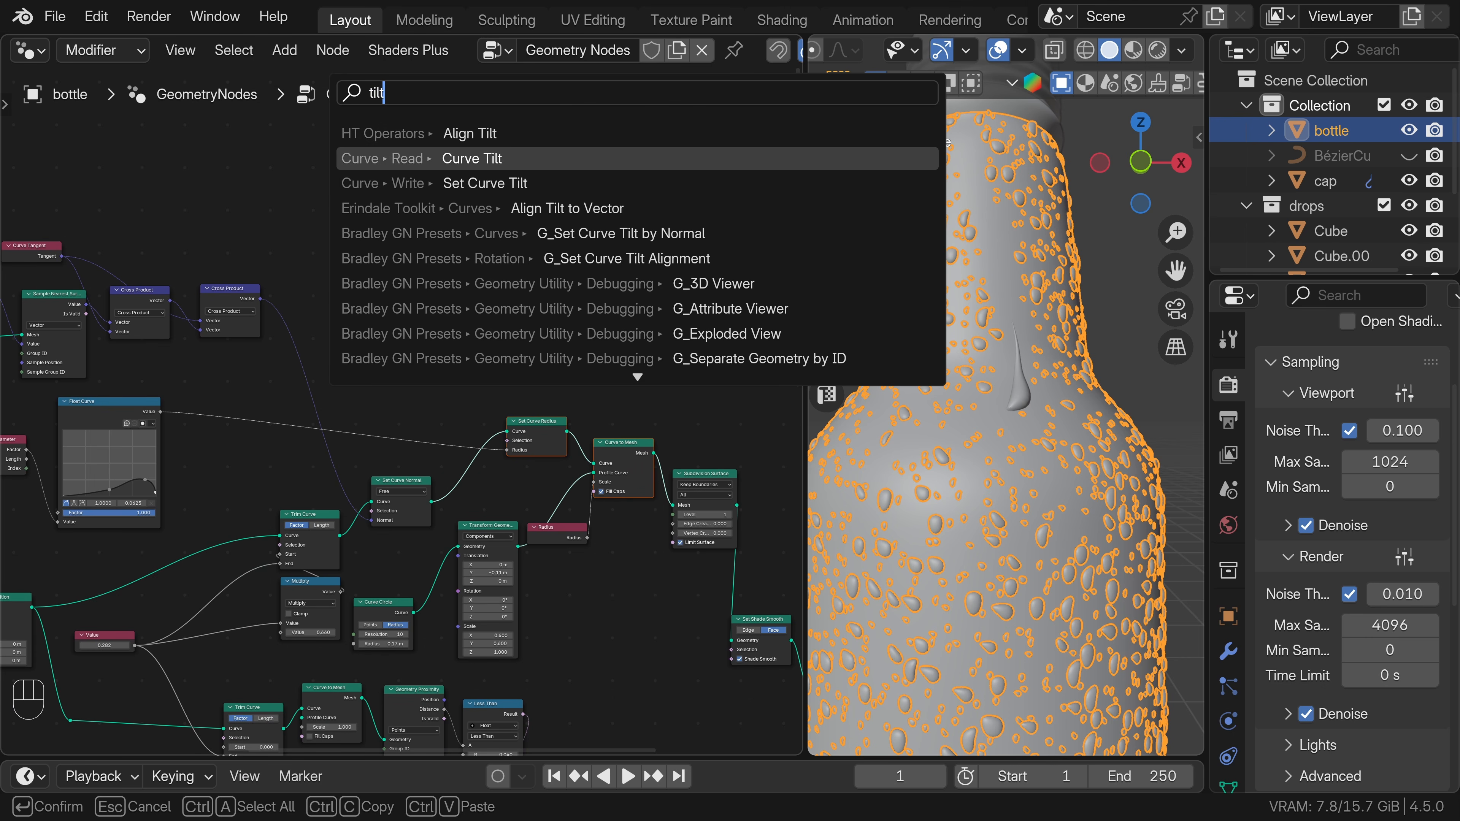
click(486, 183)
click(451, 476)
Set the curve tilt to 90° and raise the Value node to 0.322.
double_click(477, 498)
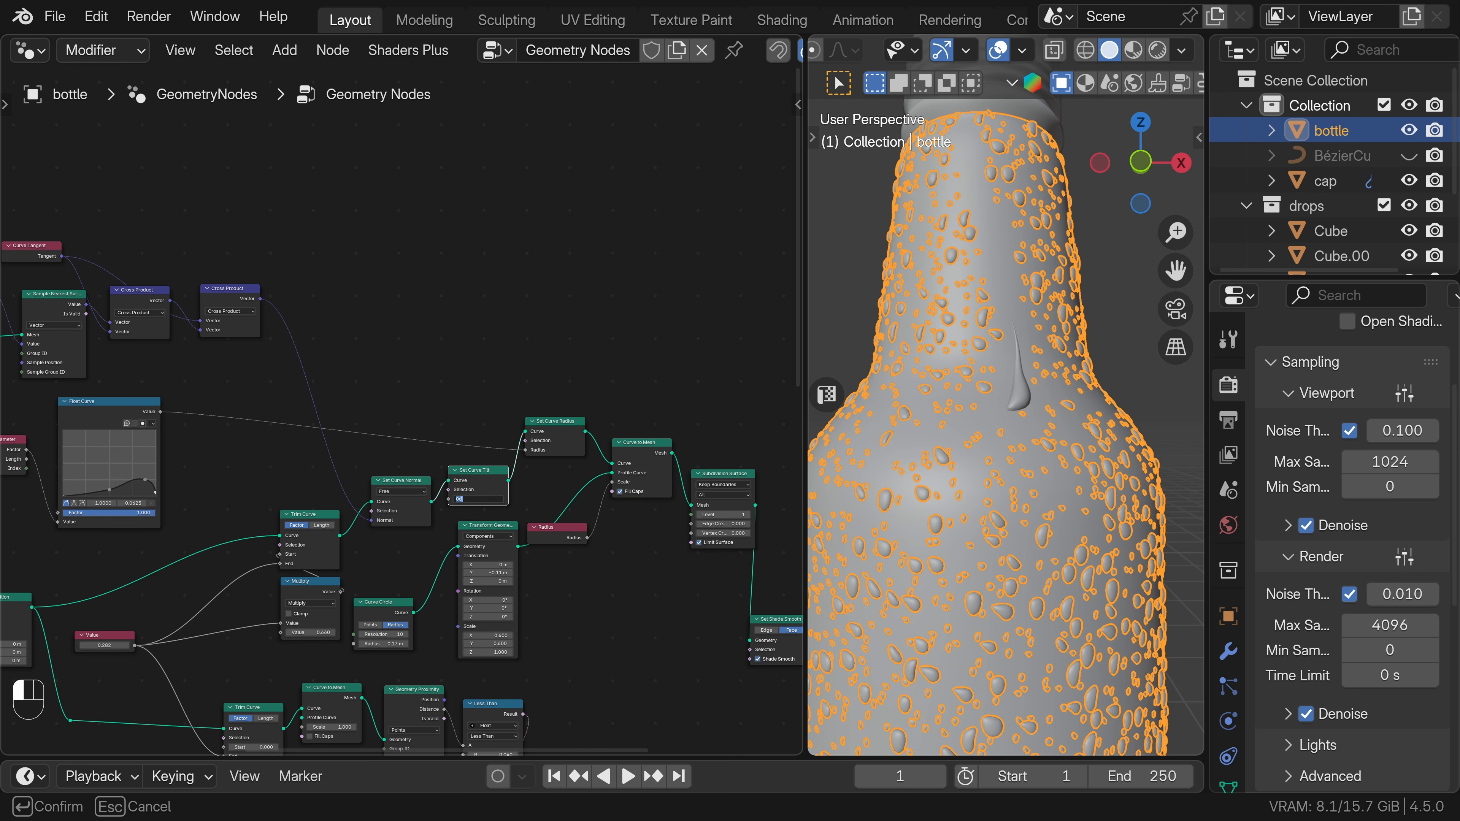
text(90)
key(Return)
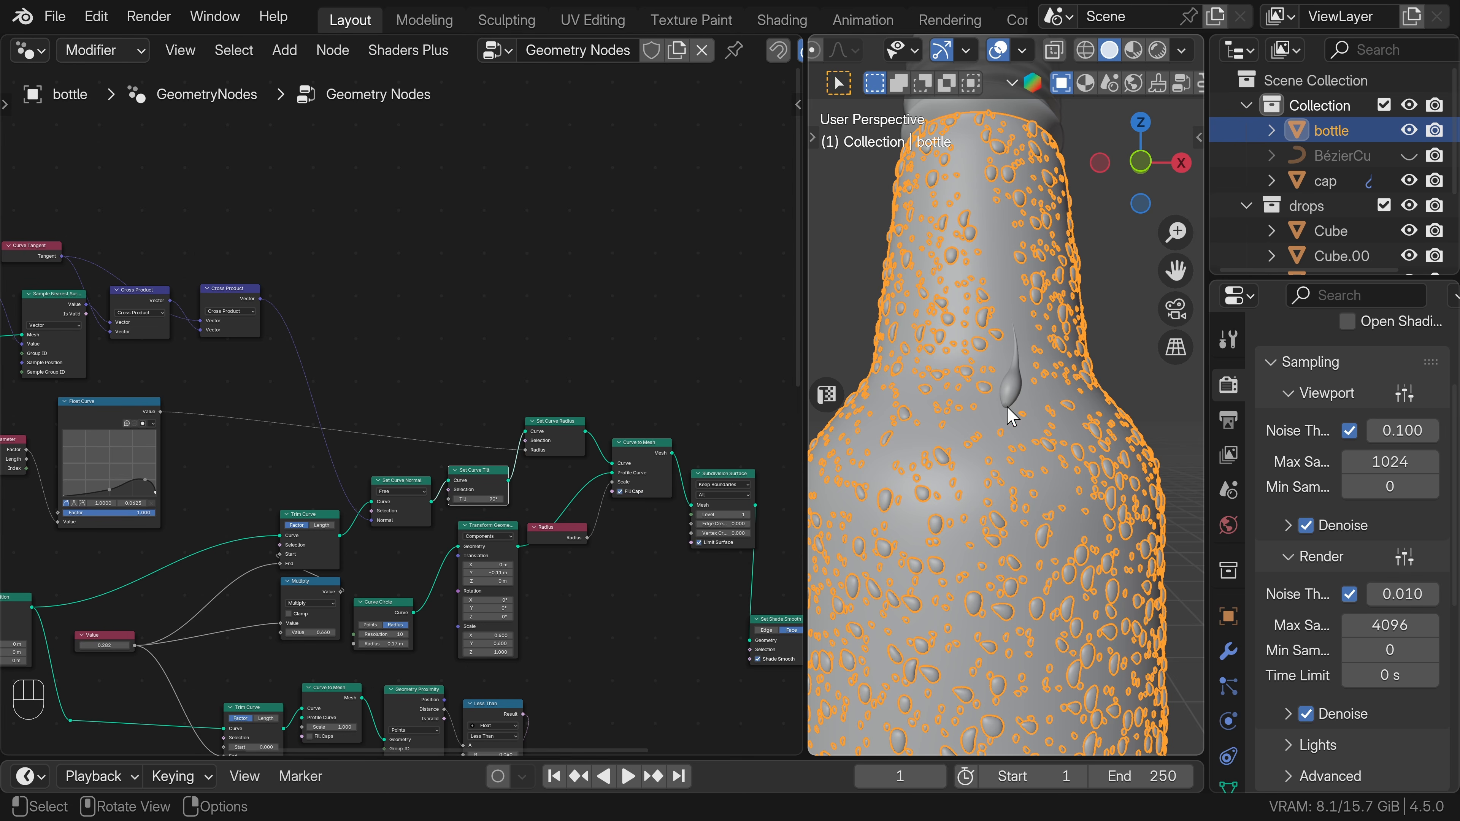
shift+drag(105, 646, 115, 645)
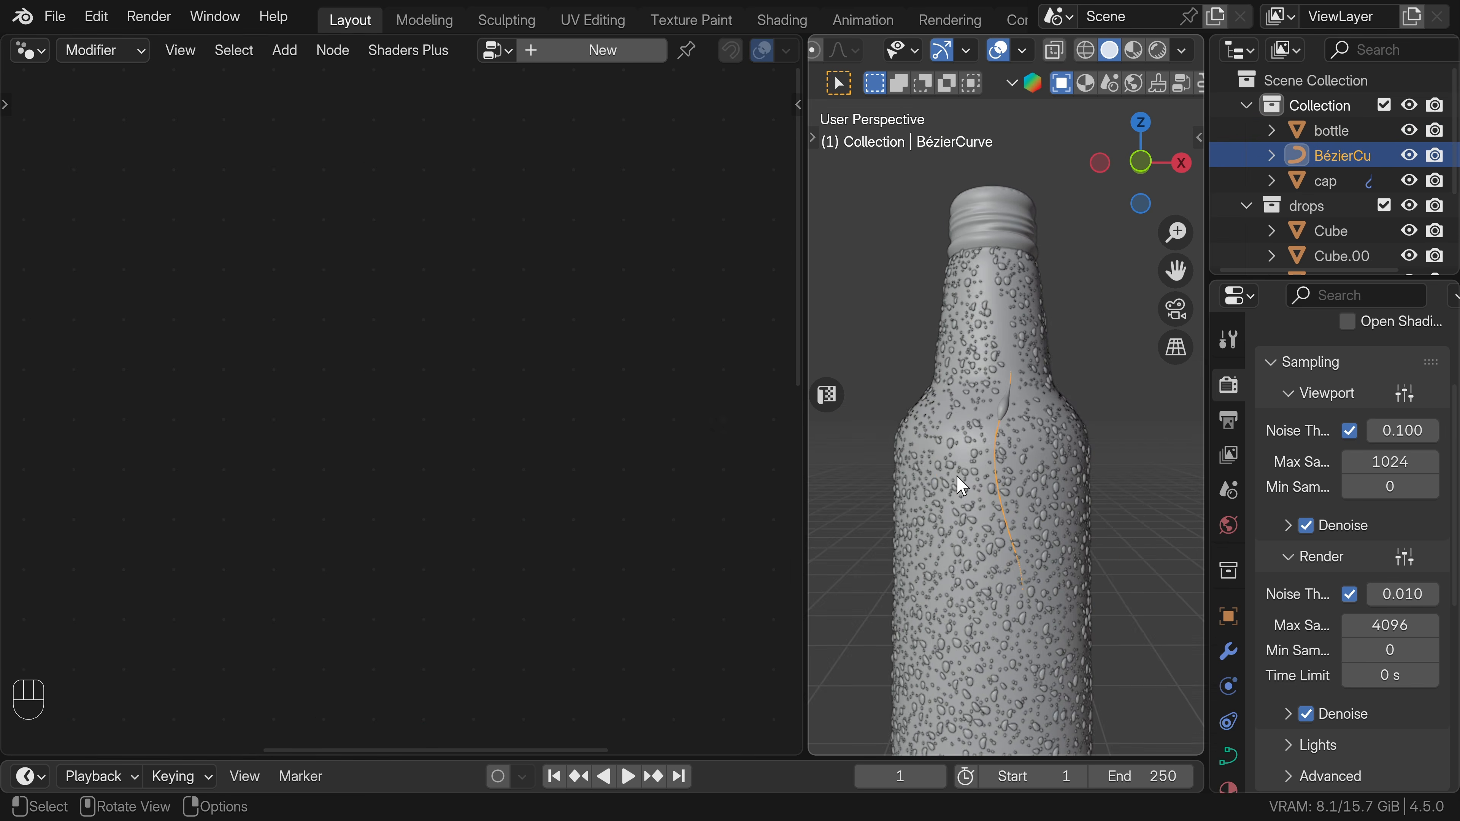
Draw additional wavy curves down the bottle's surface, from the neck onto the body, within the Bézier curve object.
key(Tab)
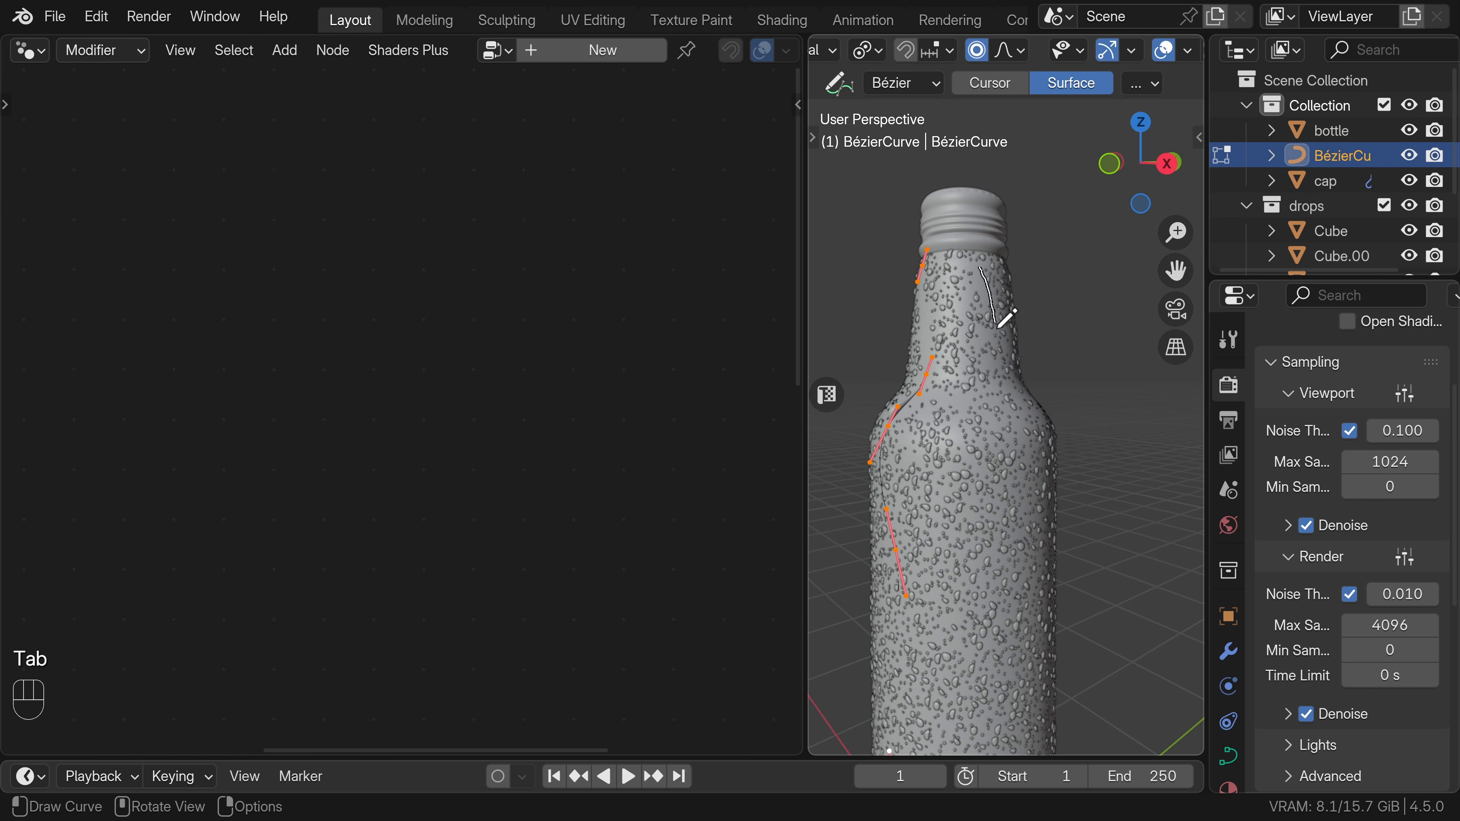
drag(999, 328, 1003, 590)
mouse_move(978, 583)
middle_down()
mouse_move(1187, 508)
mouse_move(1172, 467)
middle_up()
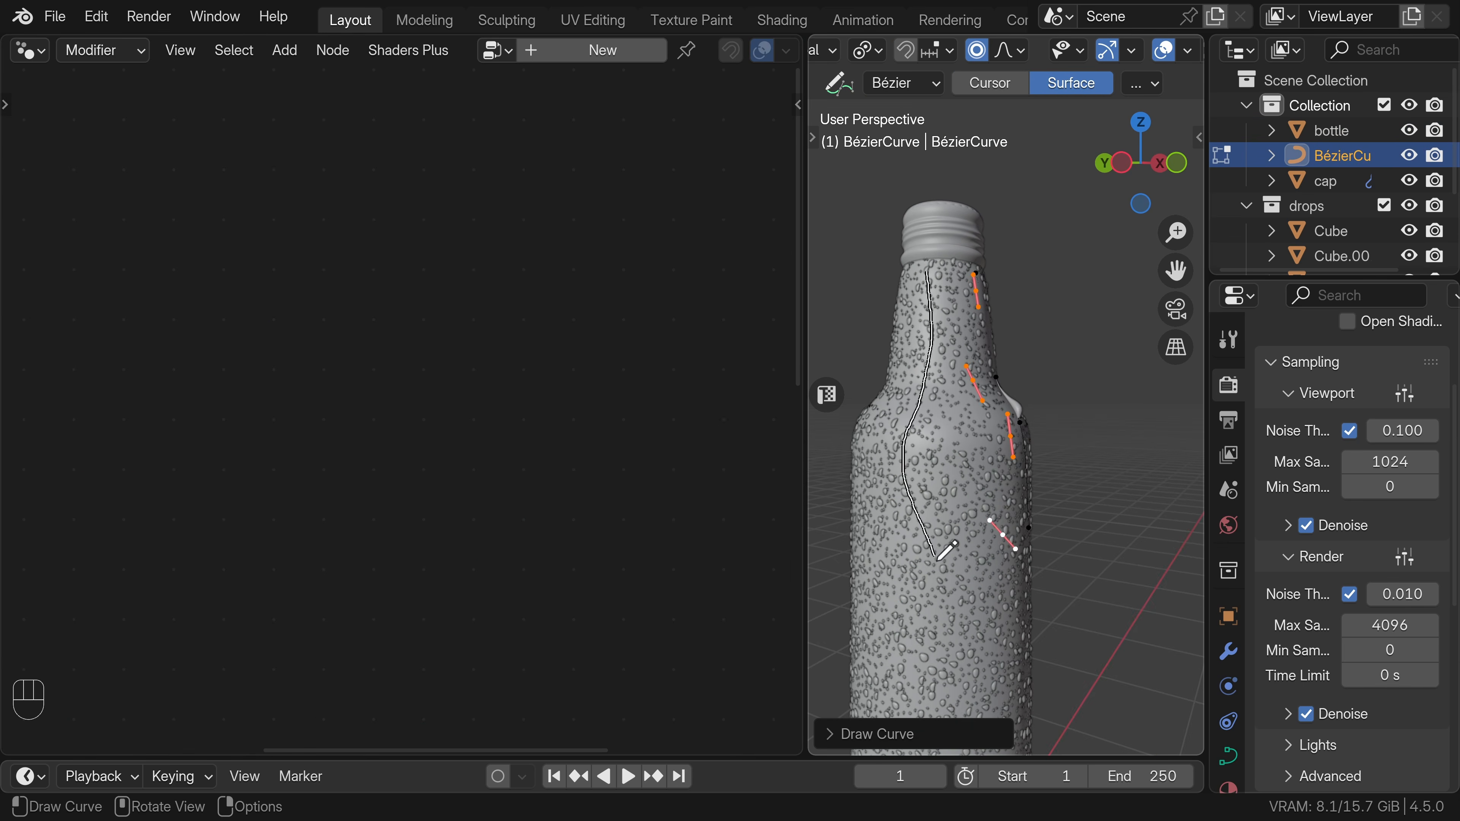
middle_drag(940, 526, 855, 521)
key(Tab)
Select the bottle and hide the Bézier curve object in the viewport.
scroll(894, 487, up, 2)
click(890, 457)
shift+middle_drag(891, 459, 995, 464)
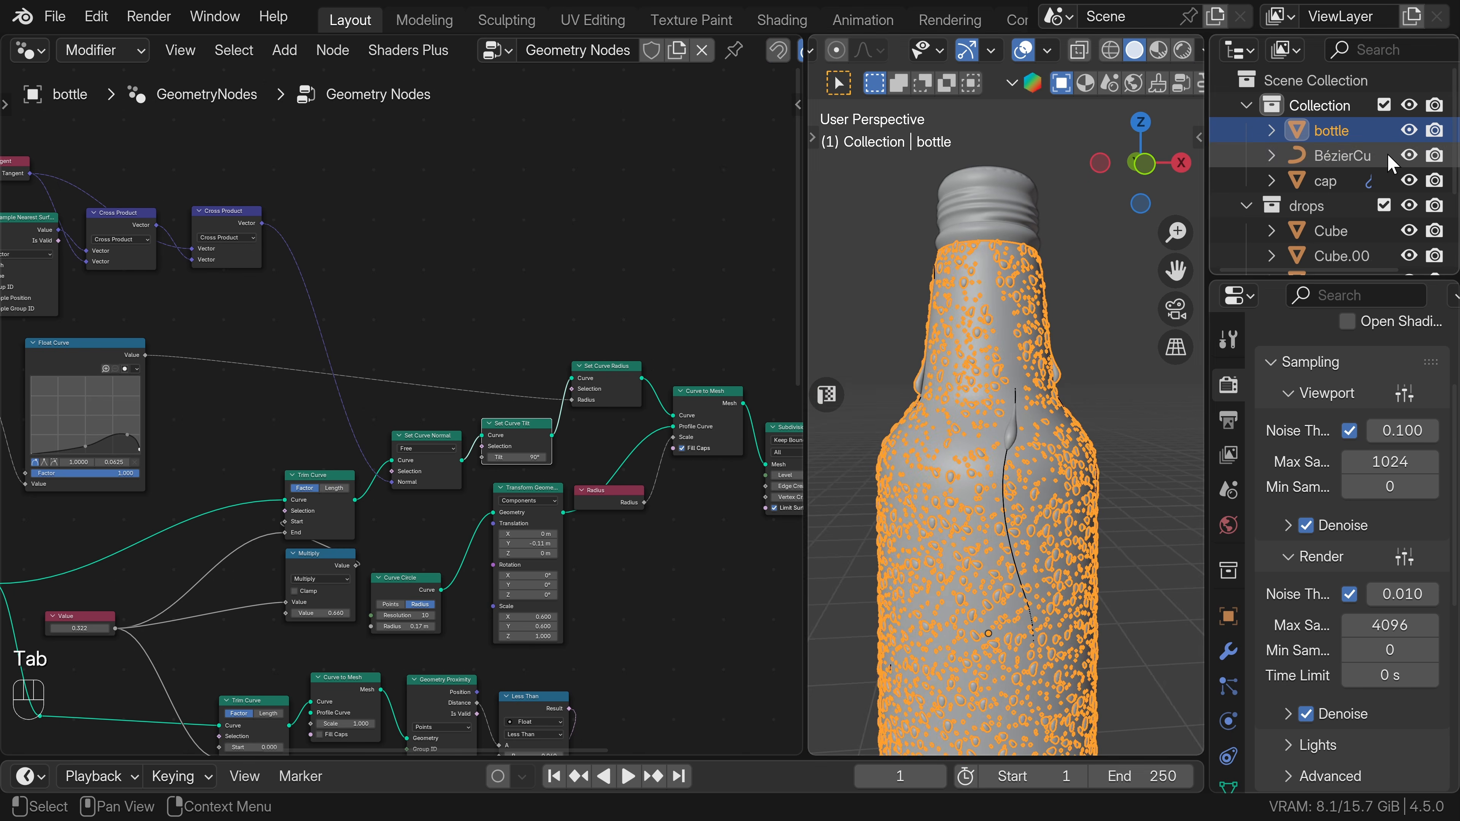
click(1409, 156)
middle_drag(1102, 470, 975, 488)
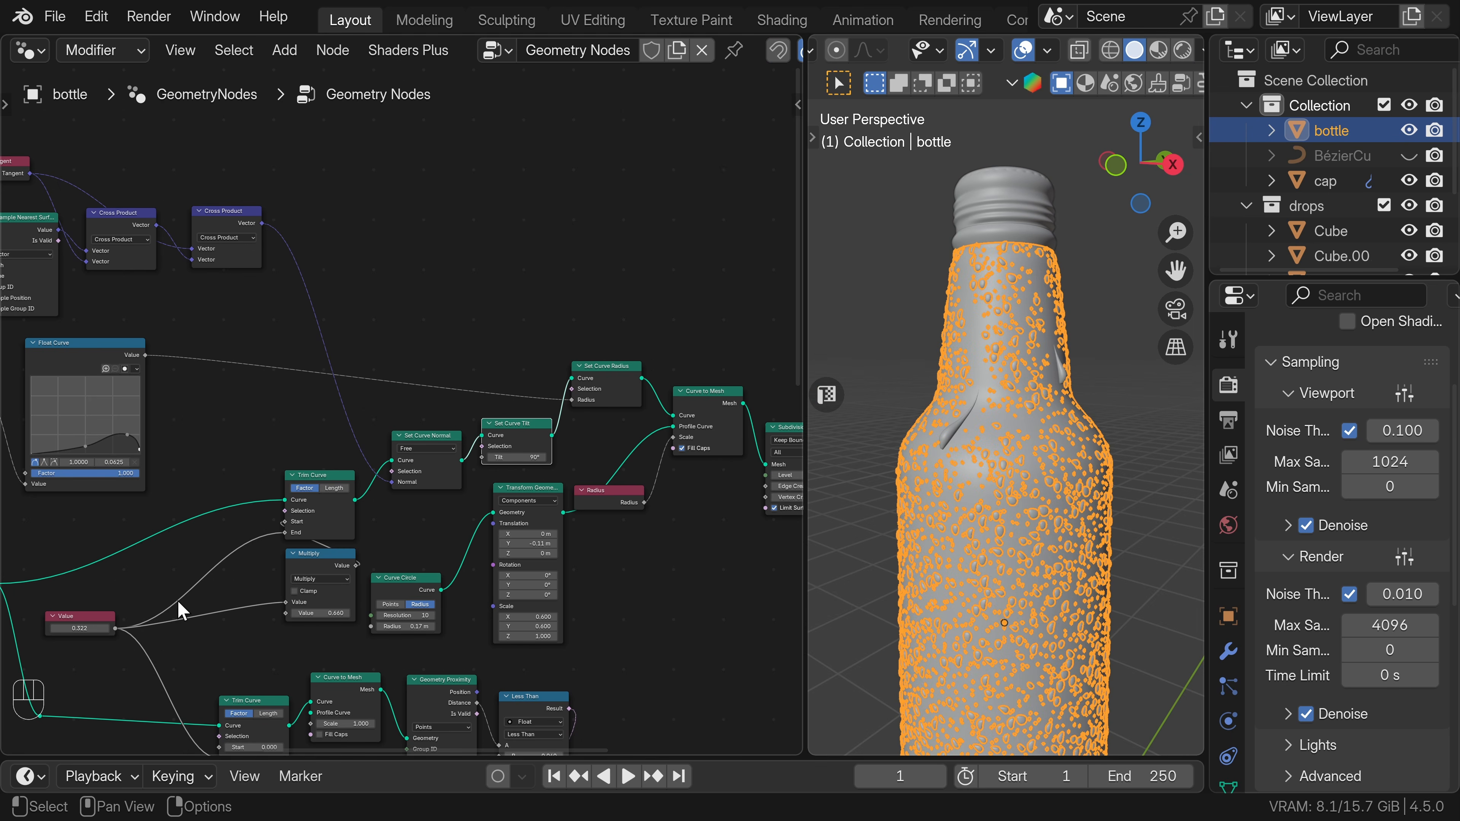
Set the Value node to 0.502 and gather its output links through one reroute point.
shift+drag(83, 630, 66, 630)
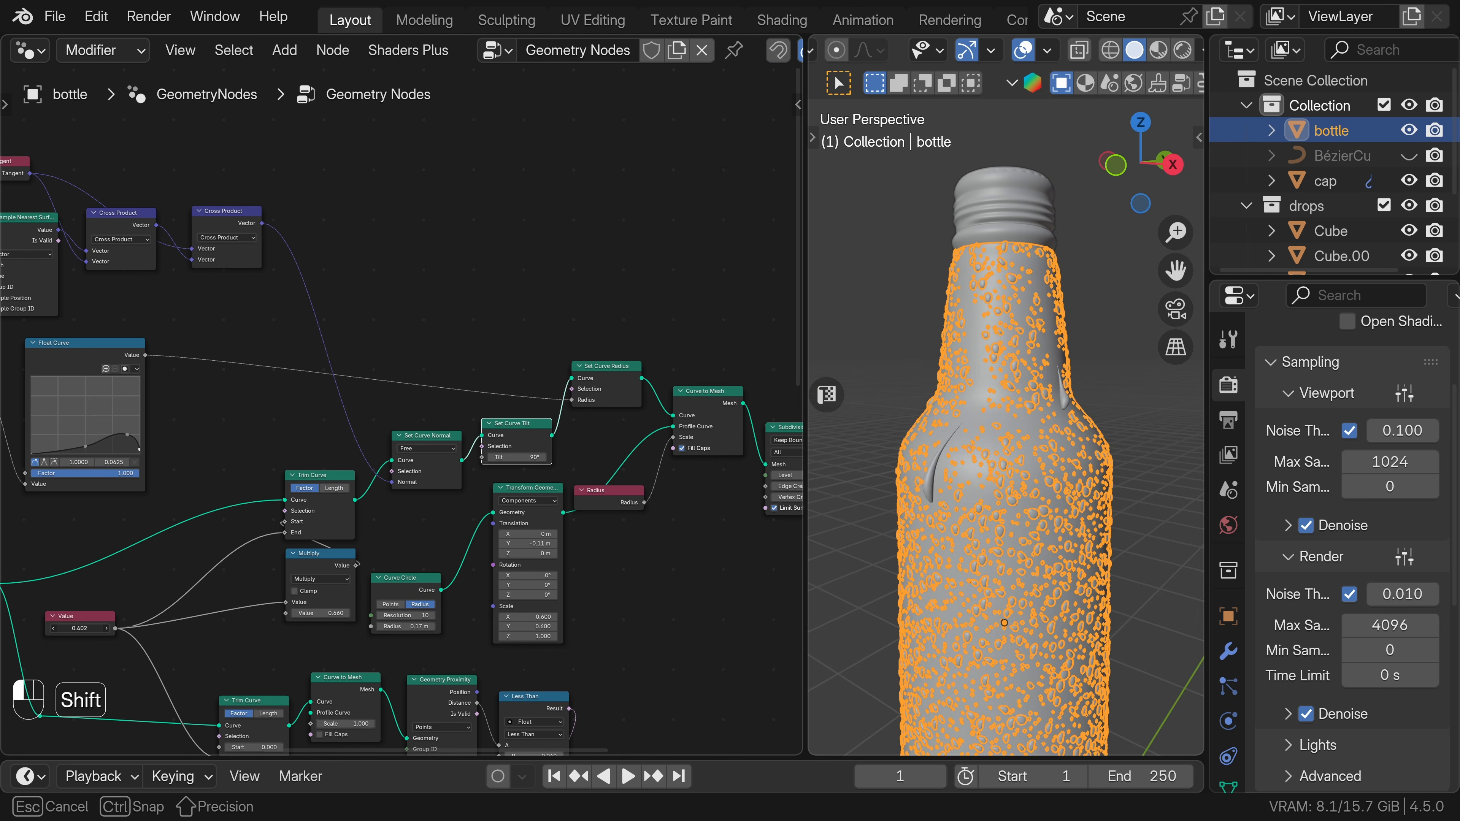
shift+right_drag(515, 455, 495, 578)
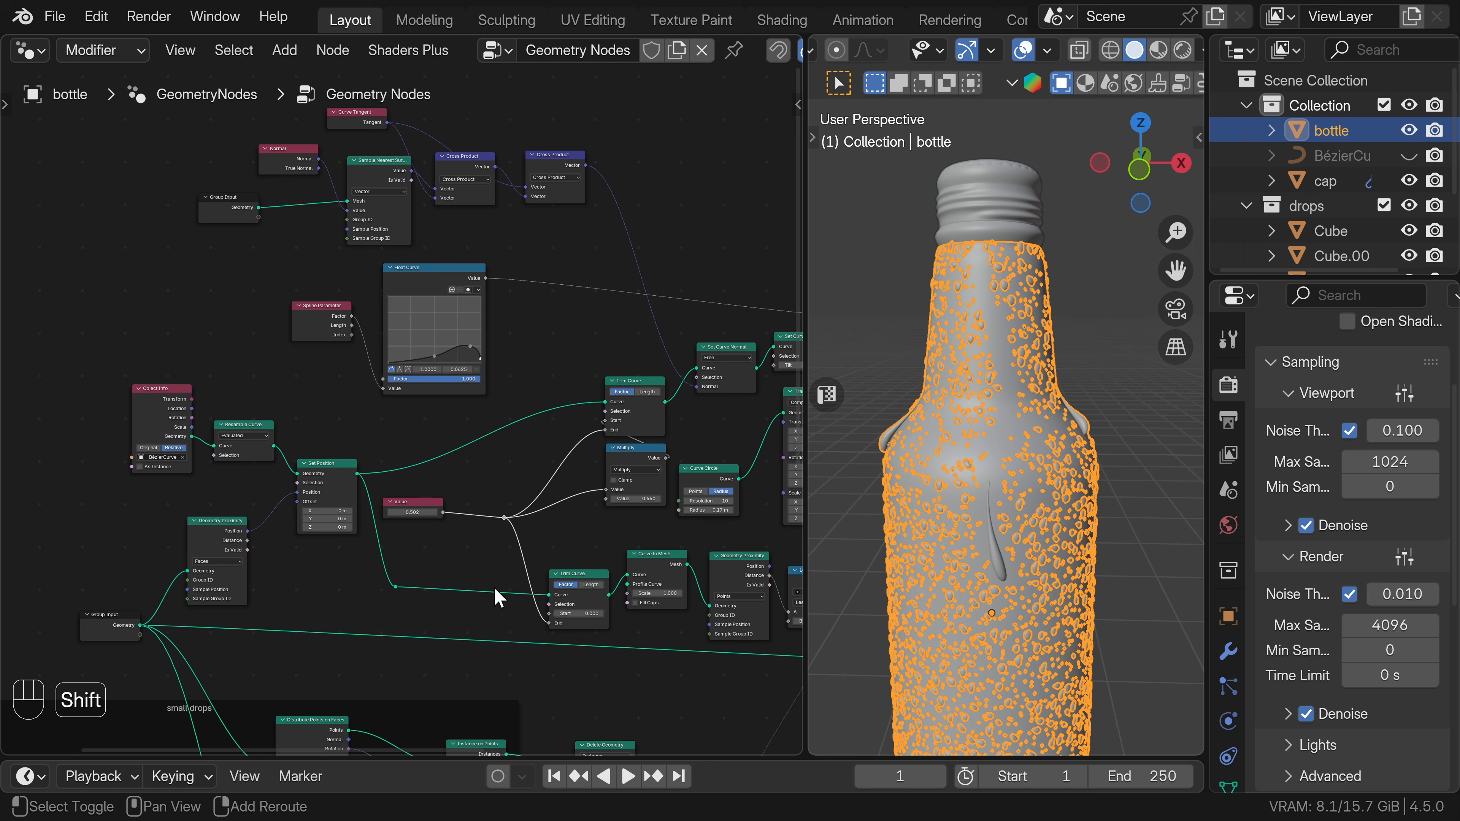
scroll(506, 561, up, 4)
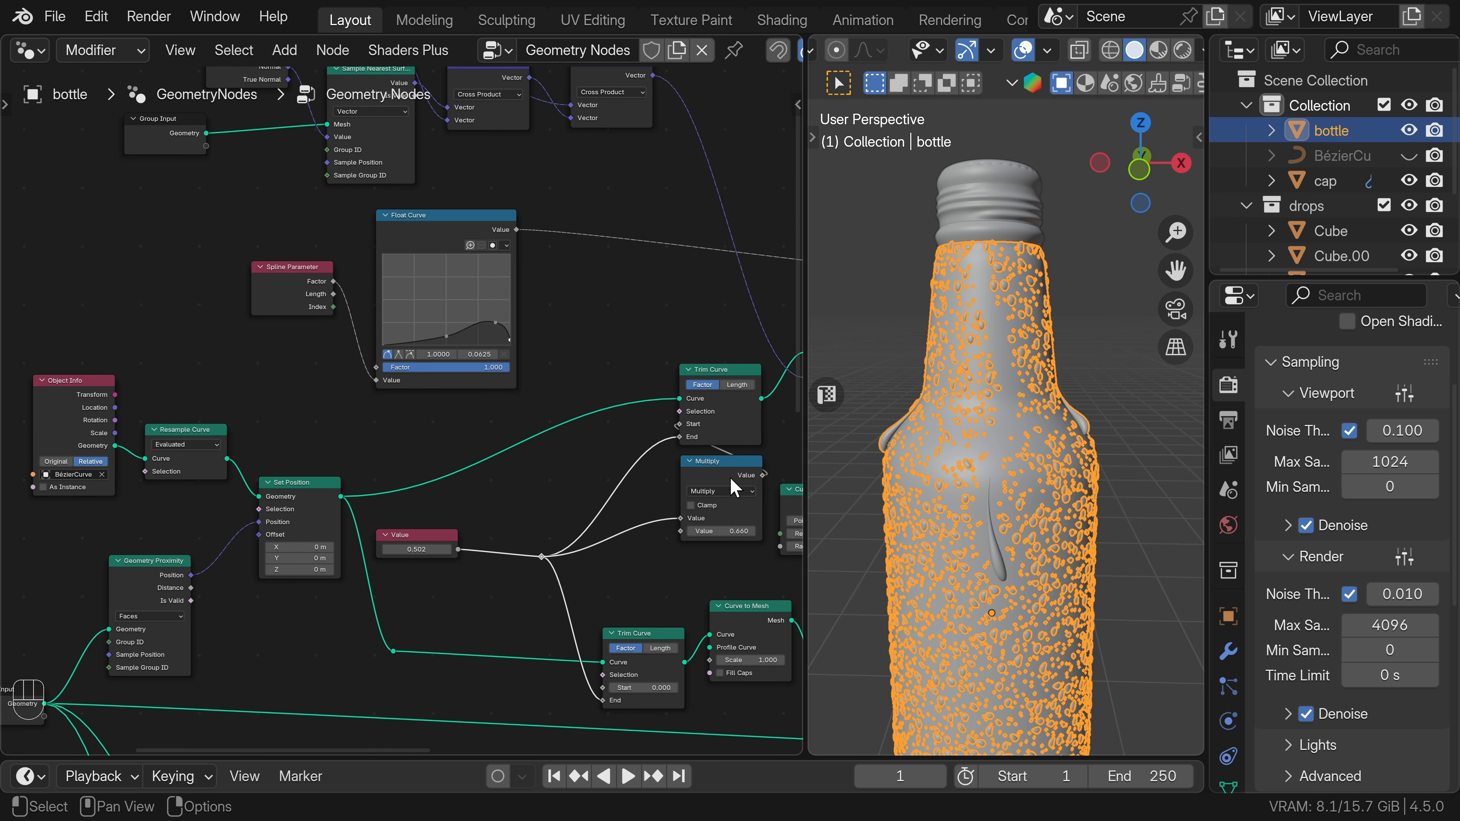
Insert a duplicate of the Multiply node after the Value node, with Value connected to its second input.
key(shift+d)
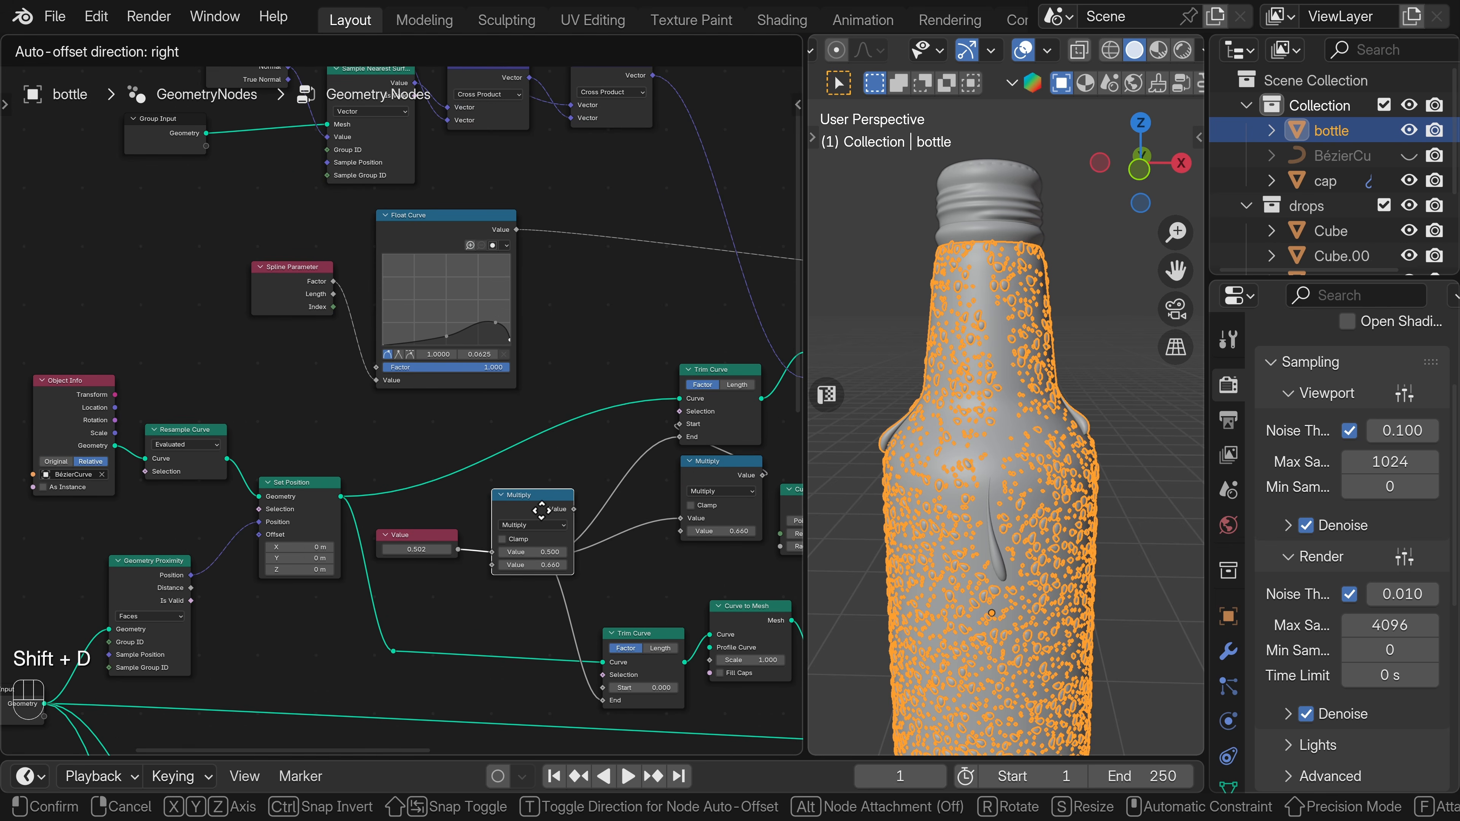
click(545, 521)
drag(490, 553, 457, 555)
Add a reroute point to the link from Set Position to the upper Trim Curve and move it clear of the nodes.
shift+right_drag(439, 468, 445, 495)
key(g)
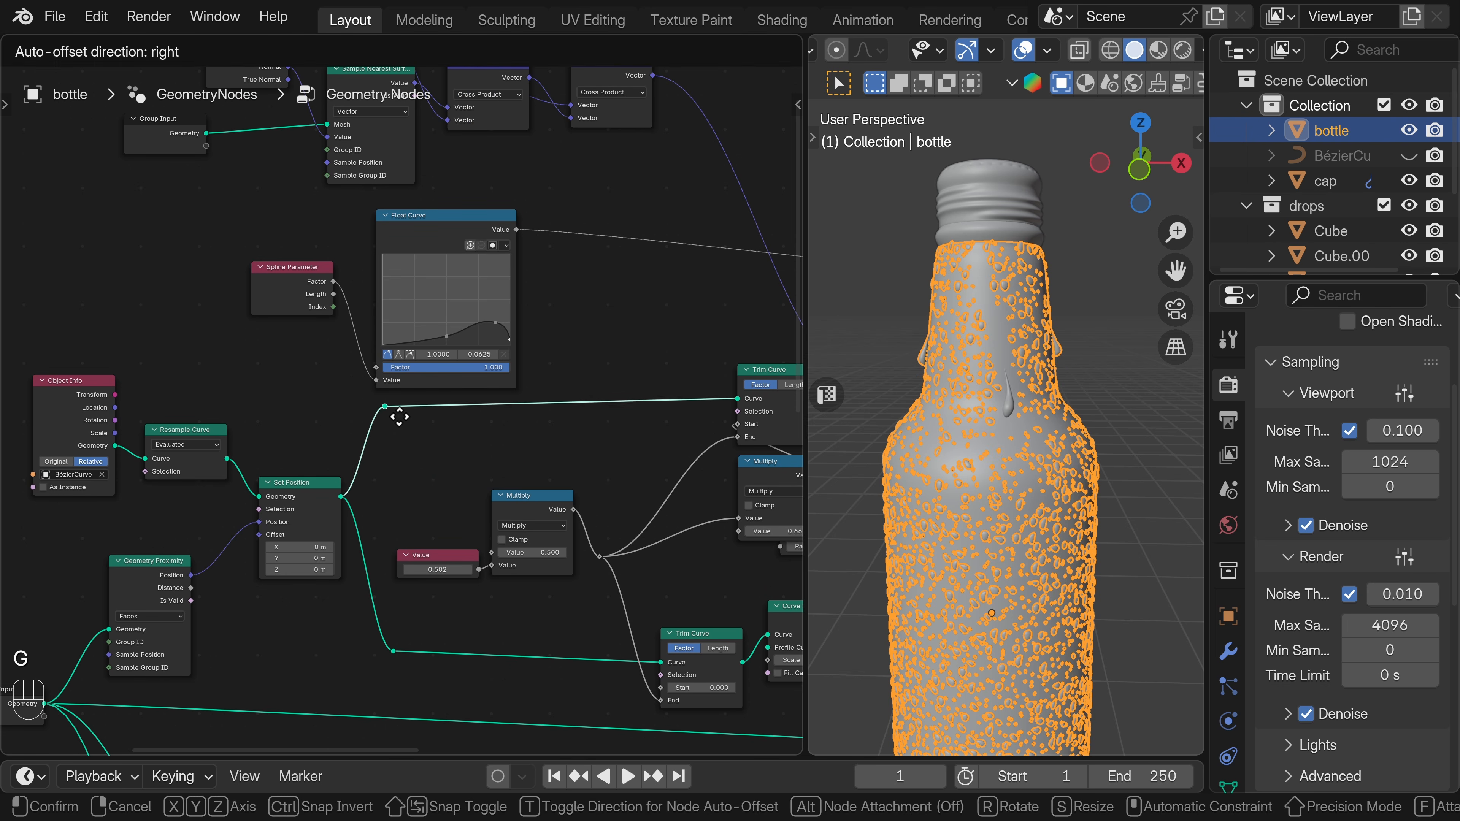
click(371, 417)
Add a Random Value node above the Value node.
key(shift+a)
text(rand)
key(Return)
click(407, 444)
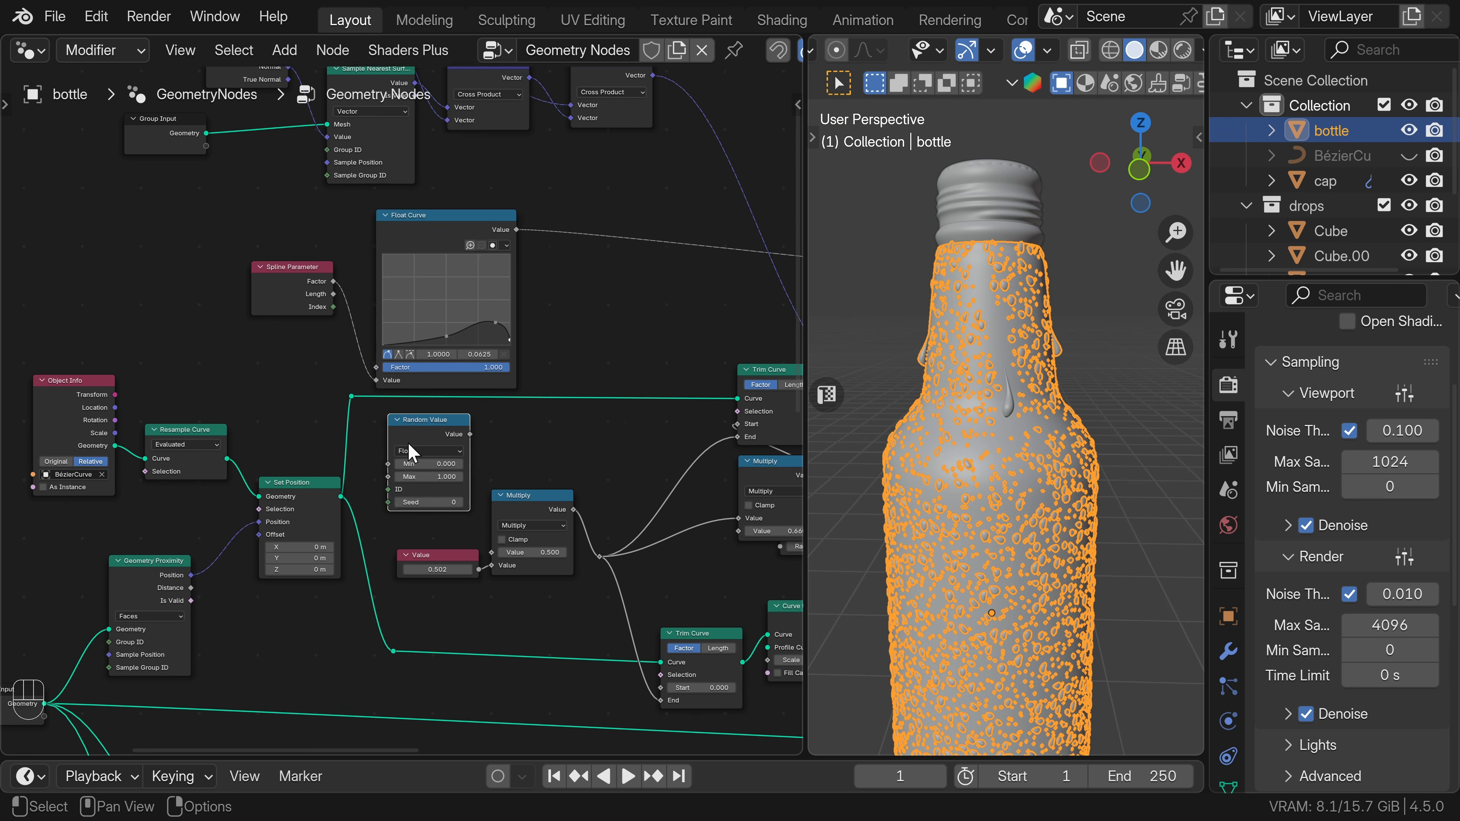
Connect the Random Value node to the first input of the adjacent Multiply node, and set its Max to 2 and Seed to 1.
scroll(408, 442, up, 1)
drag(421, 429, 437, 583)
double_click(416, 480)
text(2)
key(Return)
click(463, 507)
Switch the Resample Curve node to Count mode and raise its count, and set the Value node to 0.352.
click(183, 448)
click(170, 491)
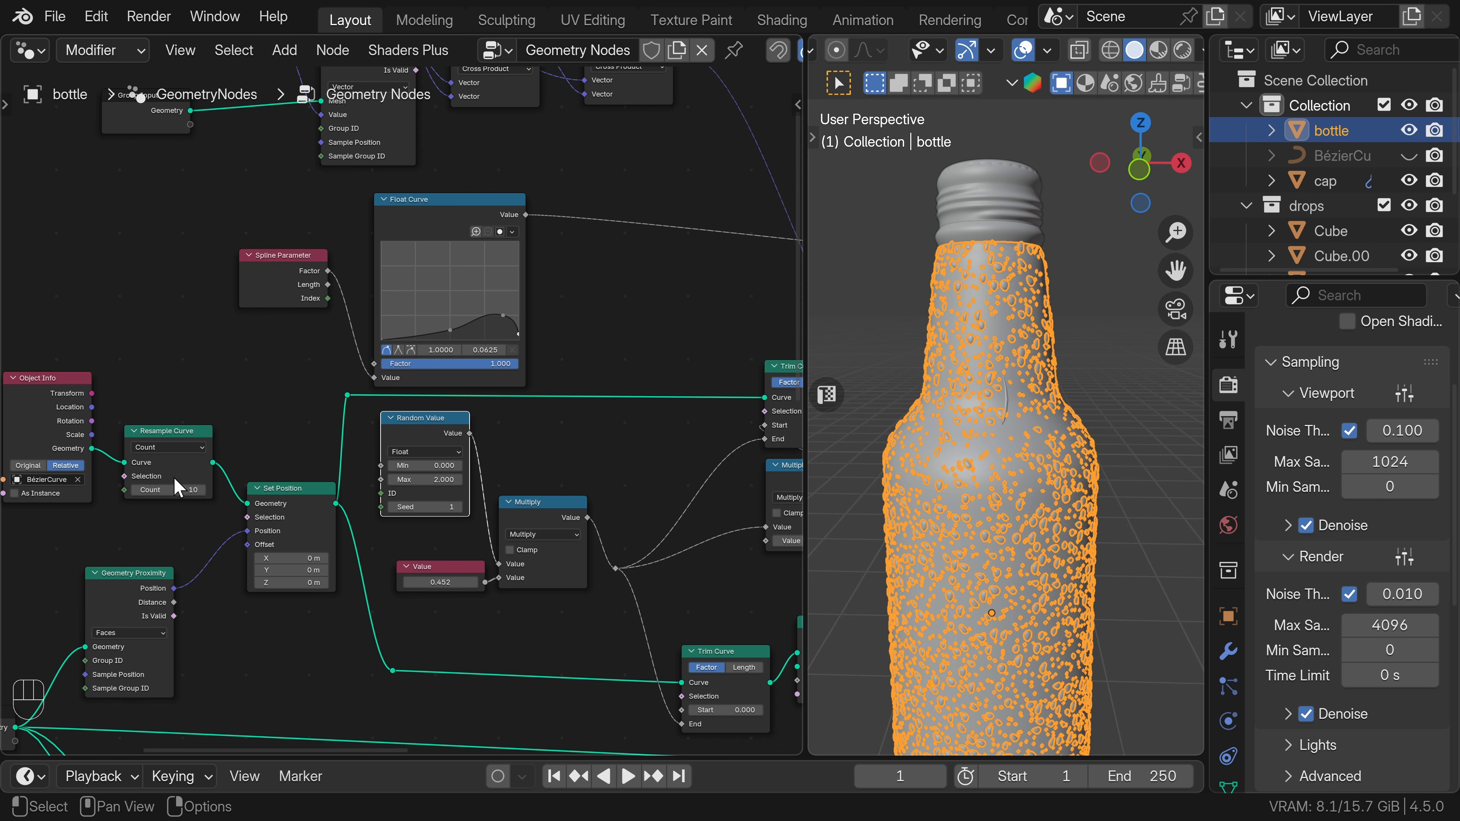
drag(169, 490, 170, 490)
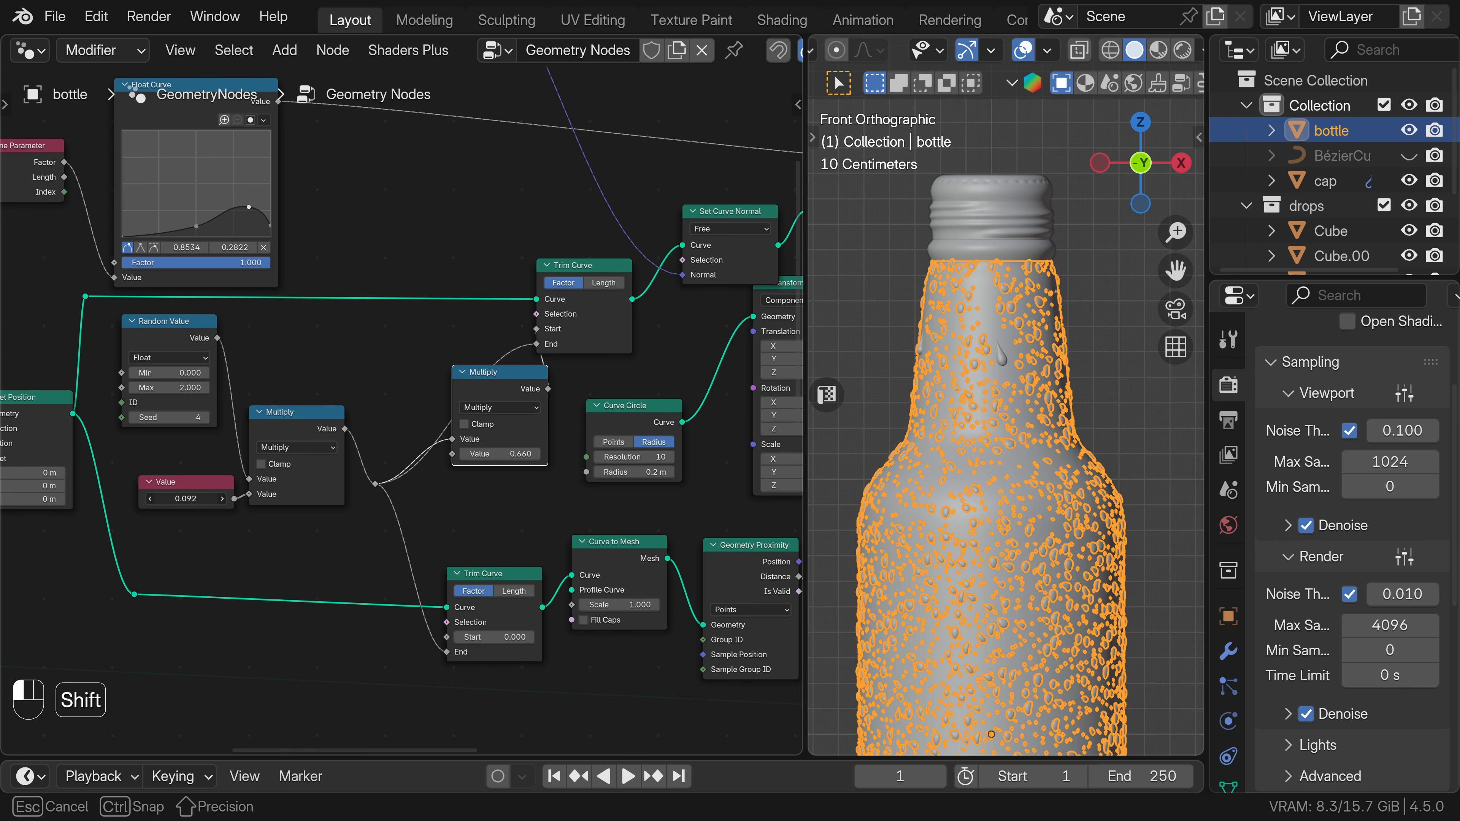
drag(186, 498, 185, 498)
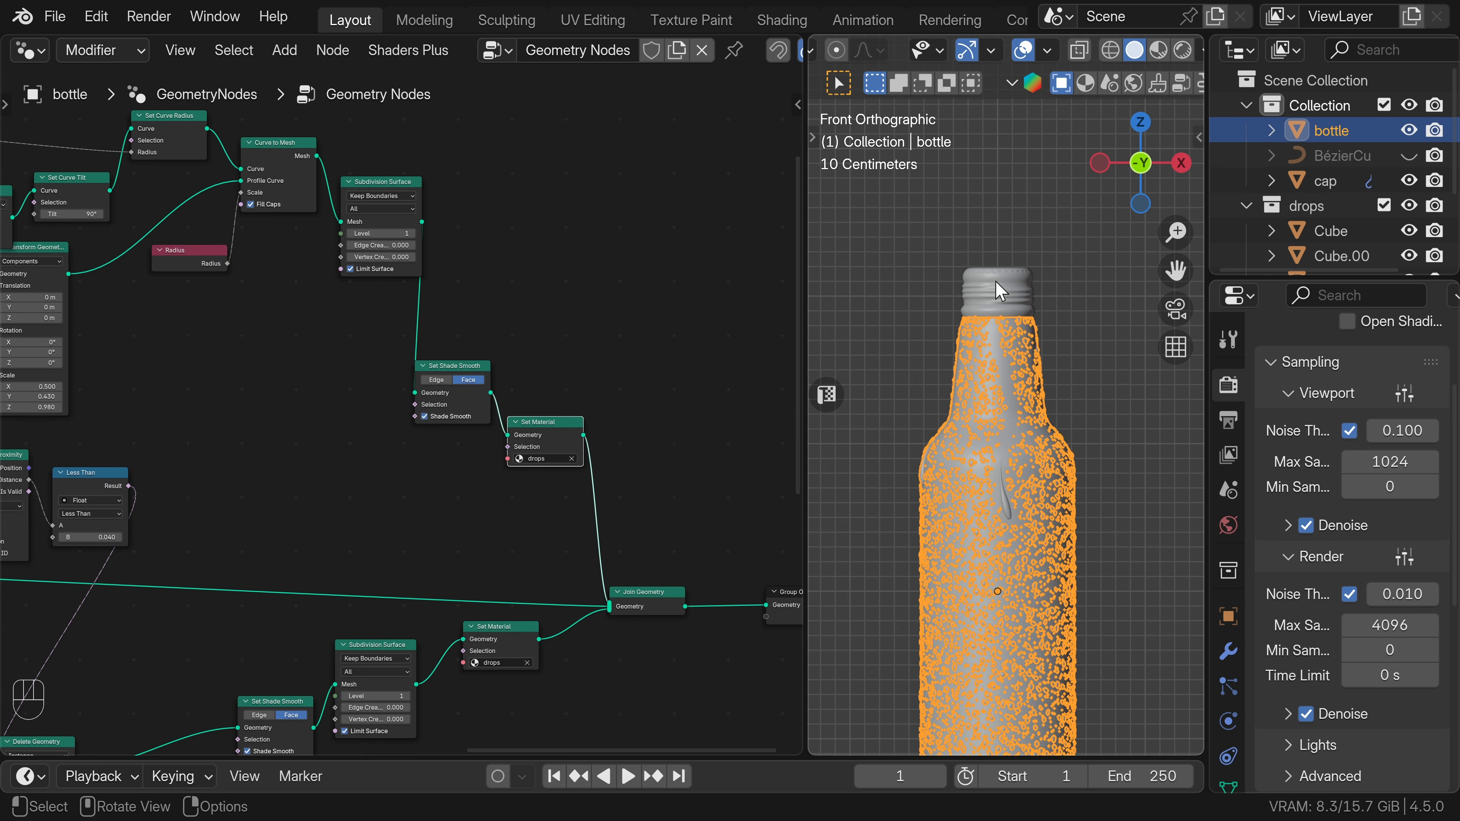
Insert a Switch node between the streak's Set Material and Join Geometry nodes, with the streak geometry connected to True.
key(shift+a)
key(Caps_Lock)
text(SW)
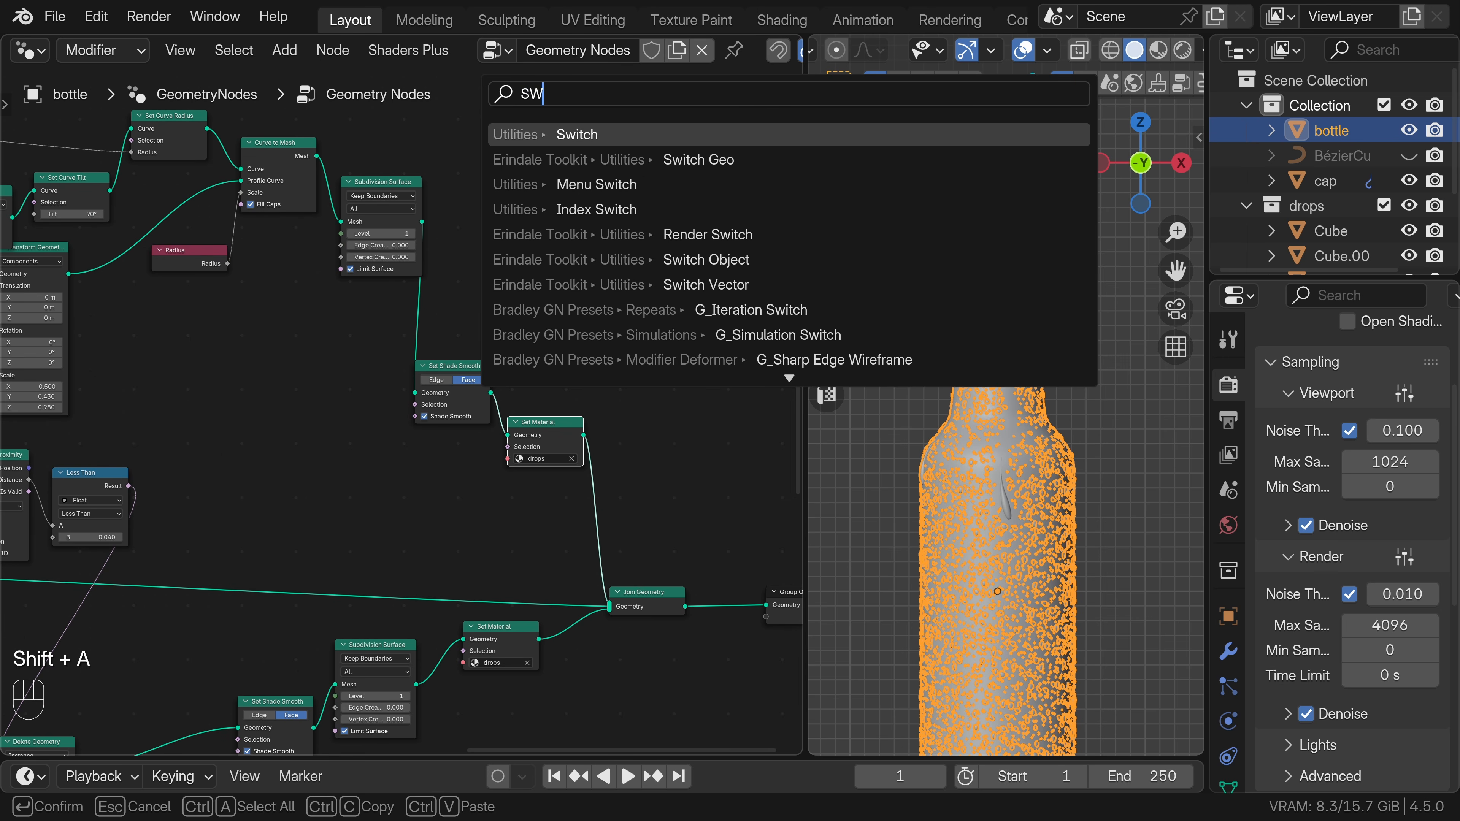
key(Return)
click(621, 483)
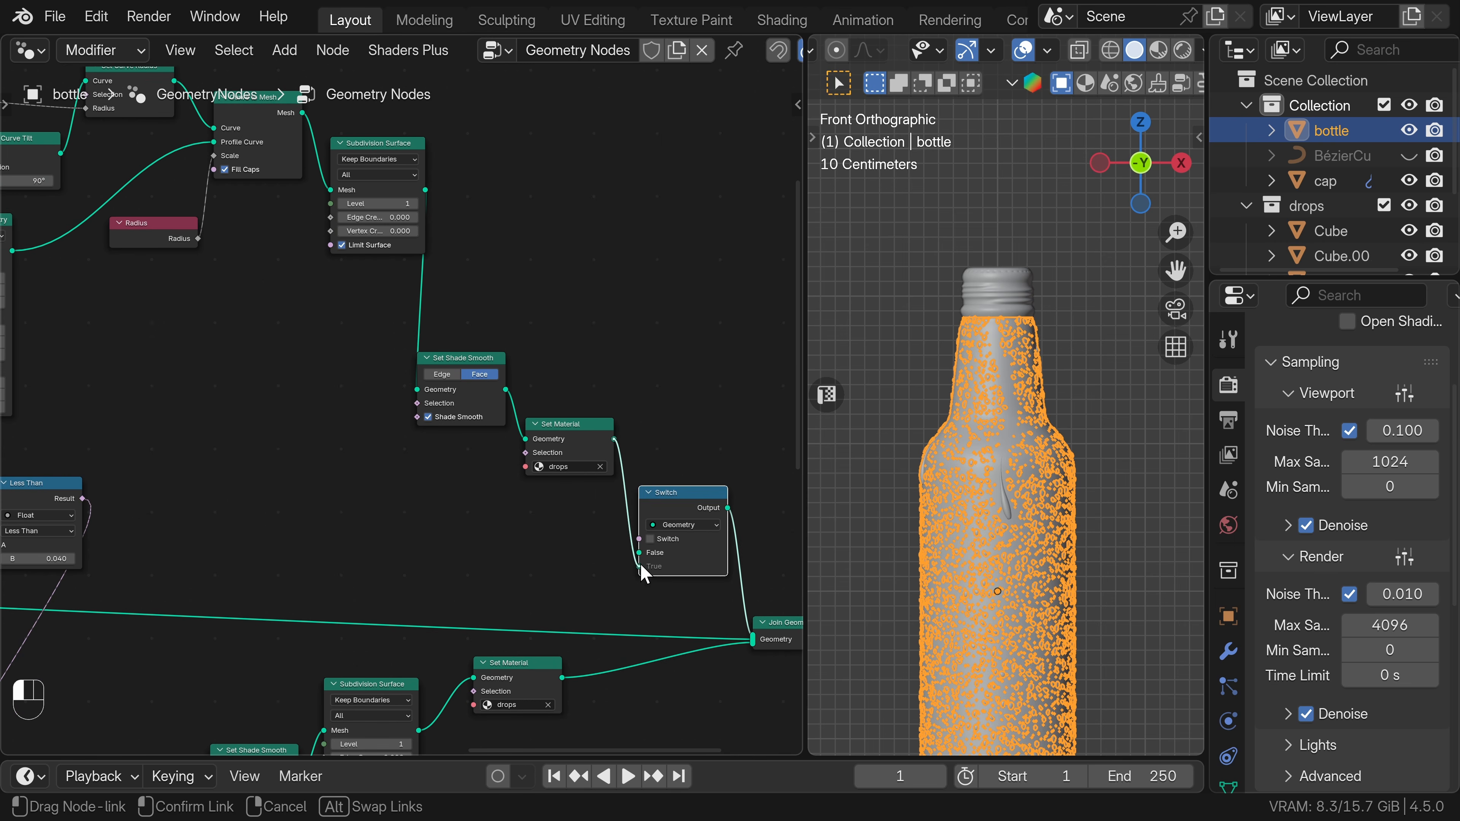
middle_drag(214, 476, 382, 492)
Place a duplicate Group Input node beside the Switch node and expose the Switch socket as a new group input.
scroll(381, 492, down, 5)
click(90, 172)
key(shift+d)
click(691, 431)
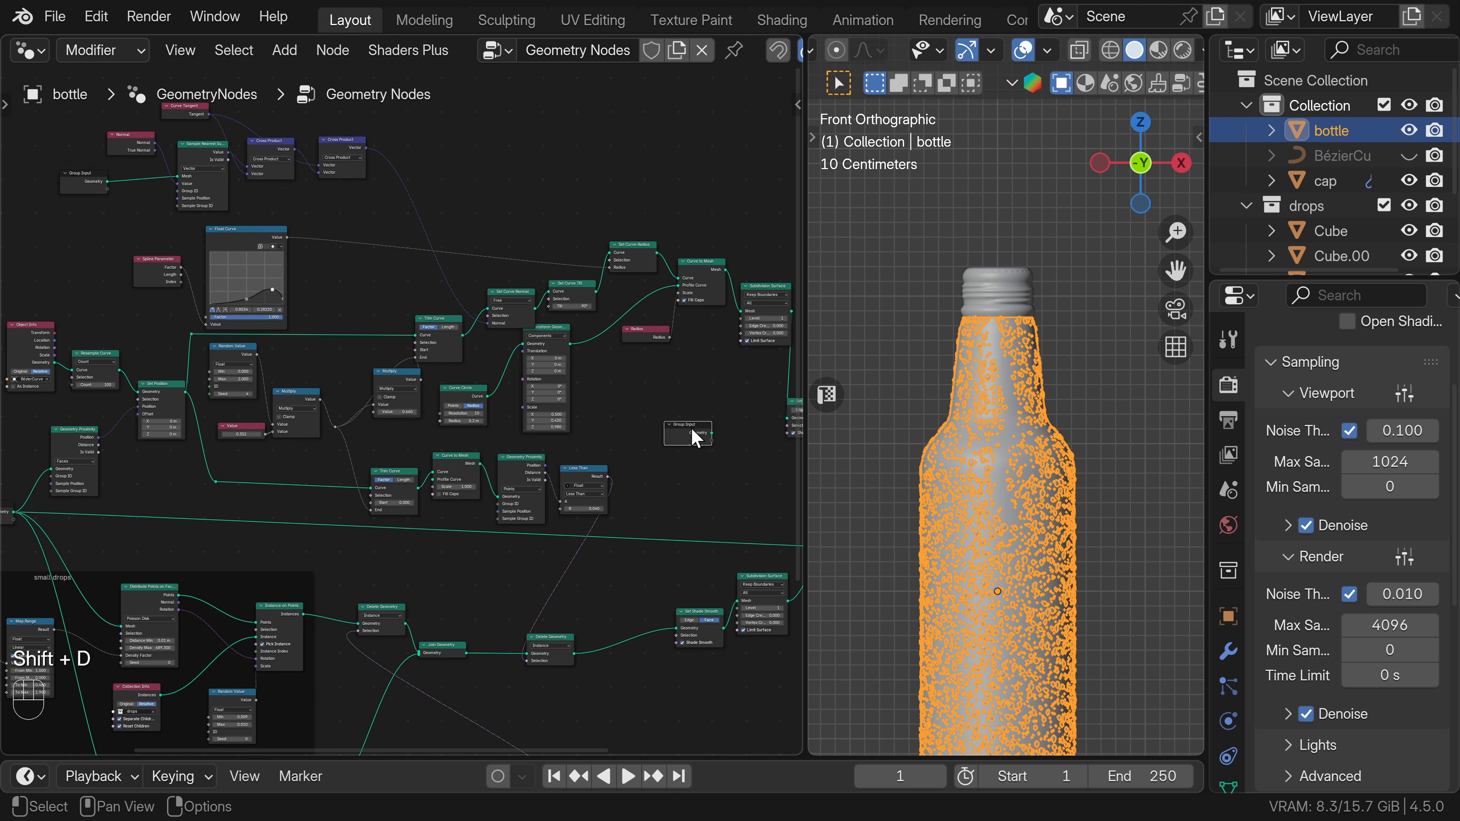
scroll(691, 432, up, 3)
middle_drag(691, 431, 424, 344)
drag(419, 337, 490, 412)
click(469, 404)
scroll(448, 408, up, 1)
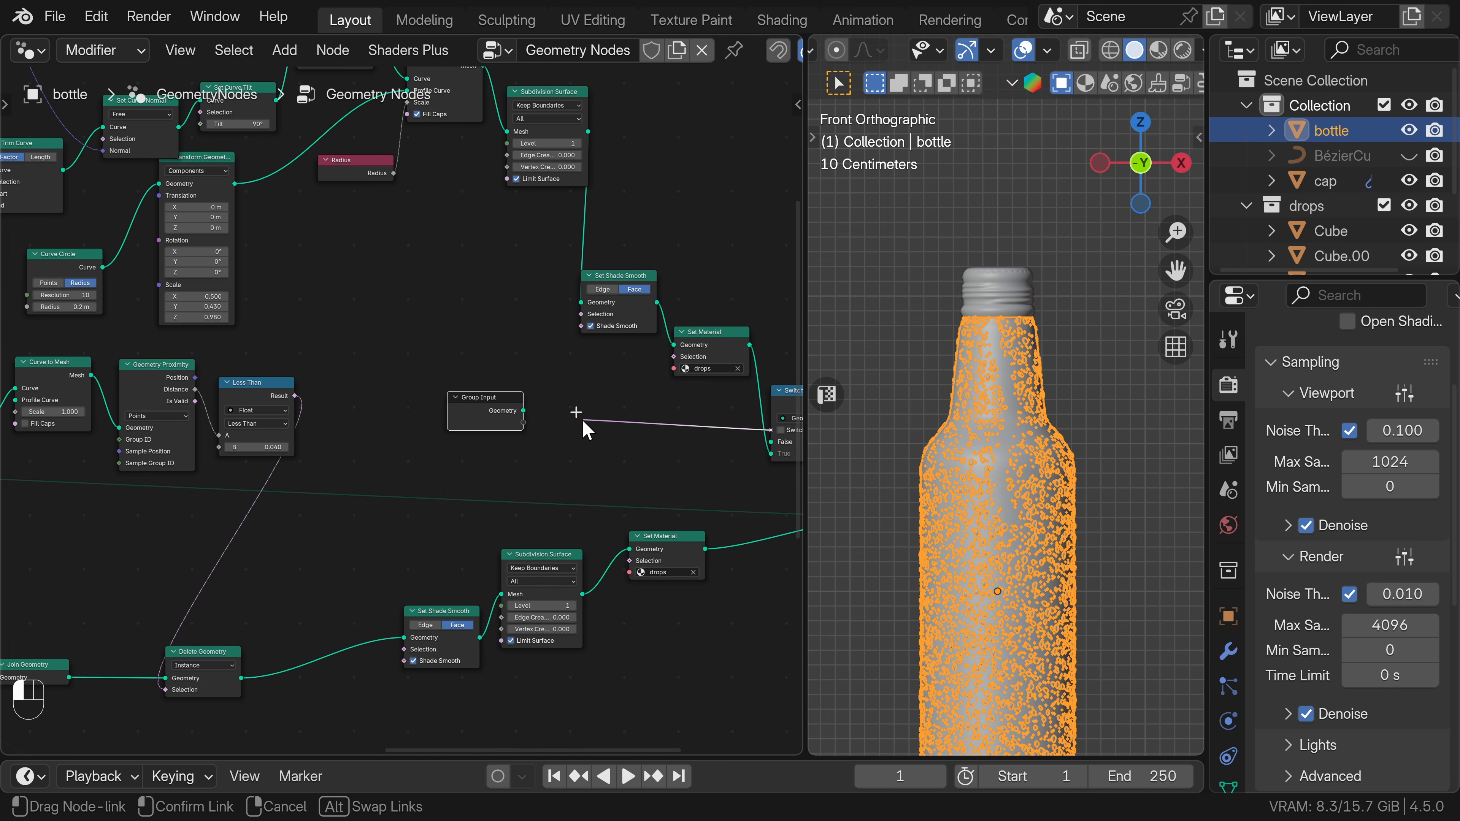
drag(583, 425, 523, 425)
Insert a duplicate Switch after Delete Geometry, with Join Geometry in False, Delete Geometry in True, and the Group Input's Switch output controlling it.
scroll(661, 489, down, 3)
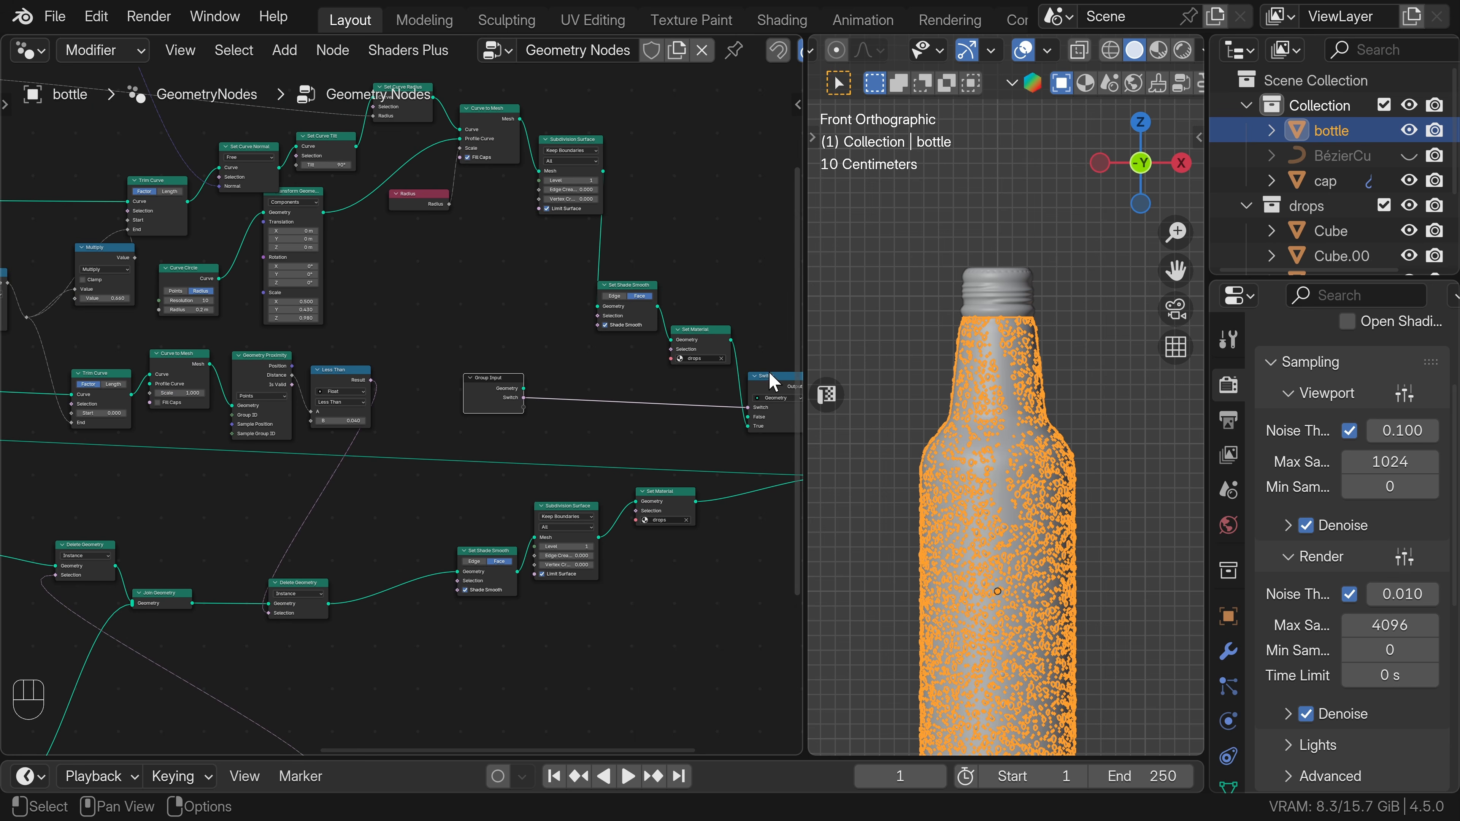
click(768, 378)
key(shift+d)
click(389, 573)
middle_drag(324, 565, 403, 425)
scroll(403, 424, up, 1)
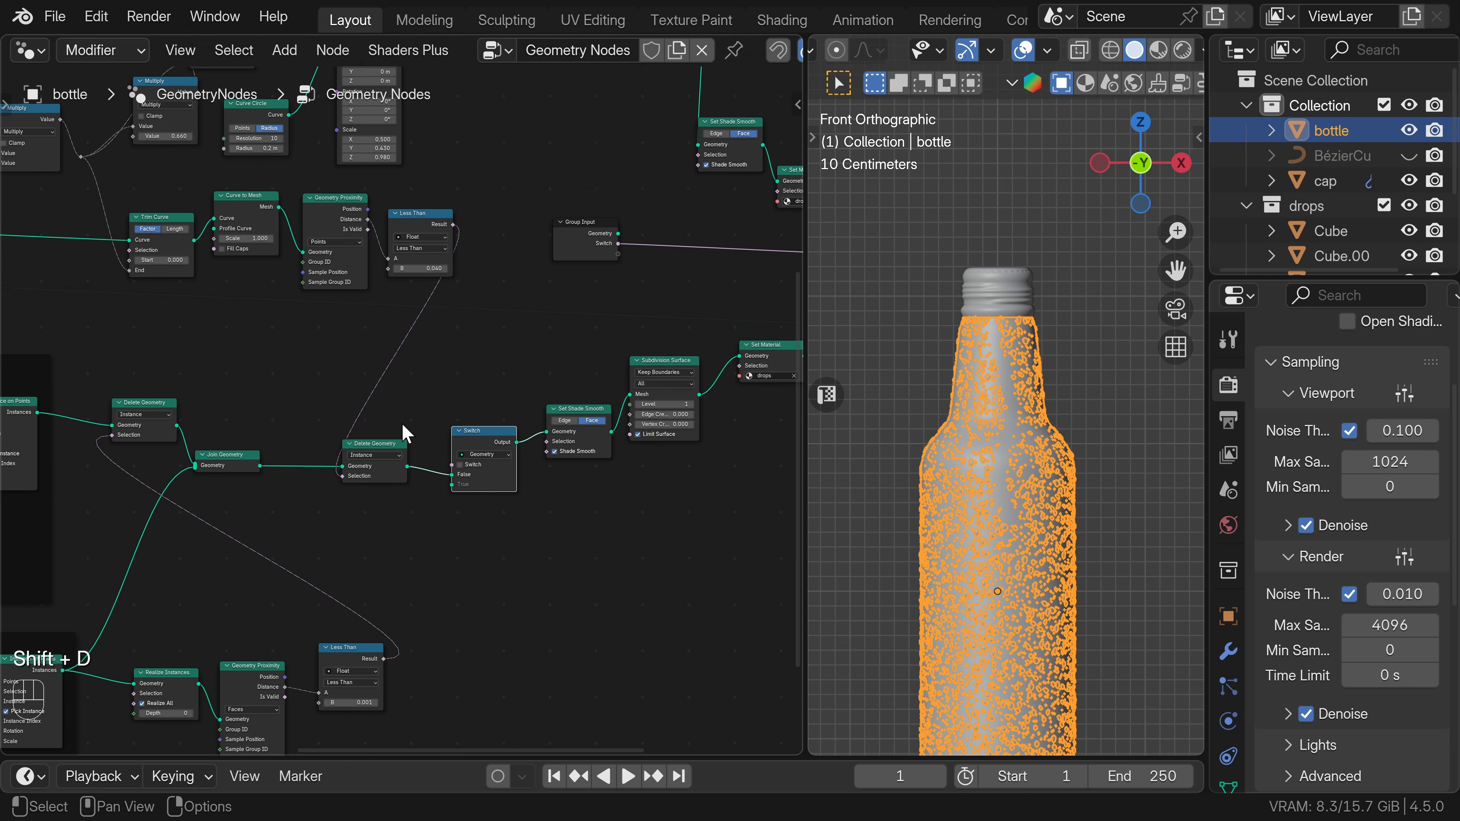
drag(385, 443, 400, 410)
drag(260, 466, 620, 245)
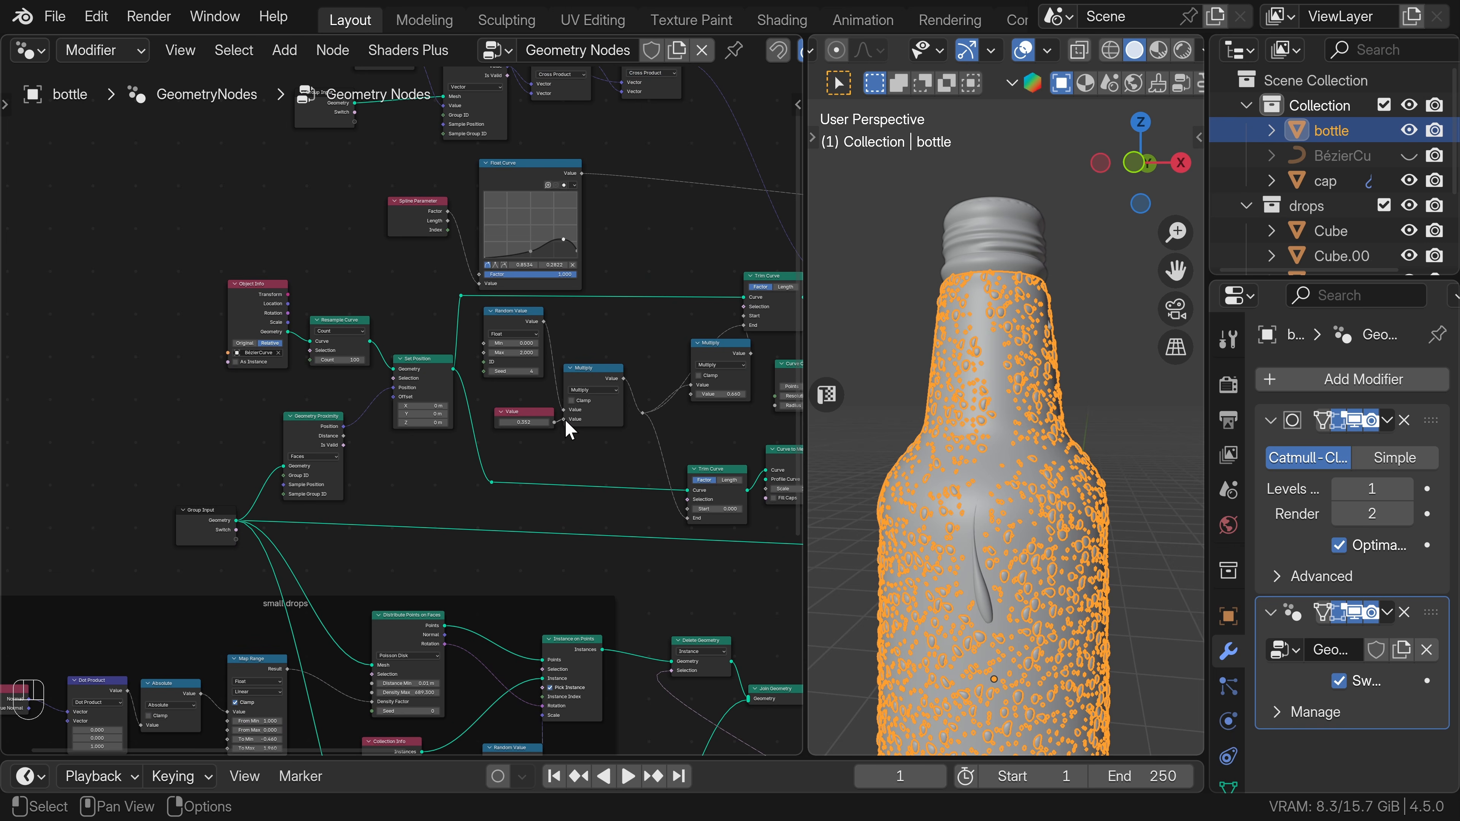
Delete the Value node and expose the second input of its Multiply node as a new group input.
drag(569, 429, 464, 438)
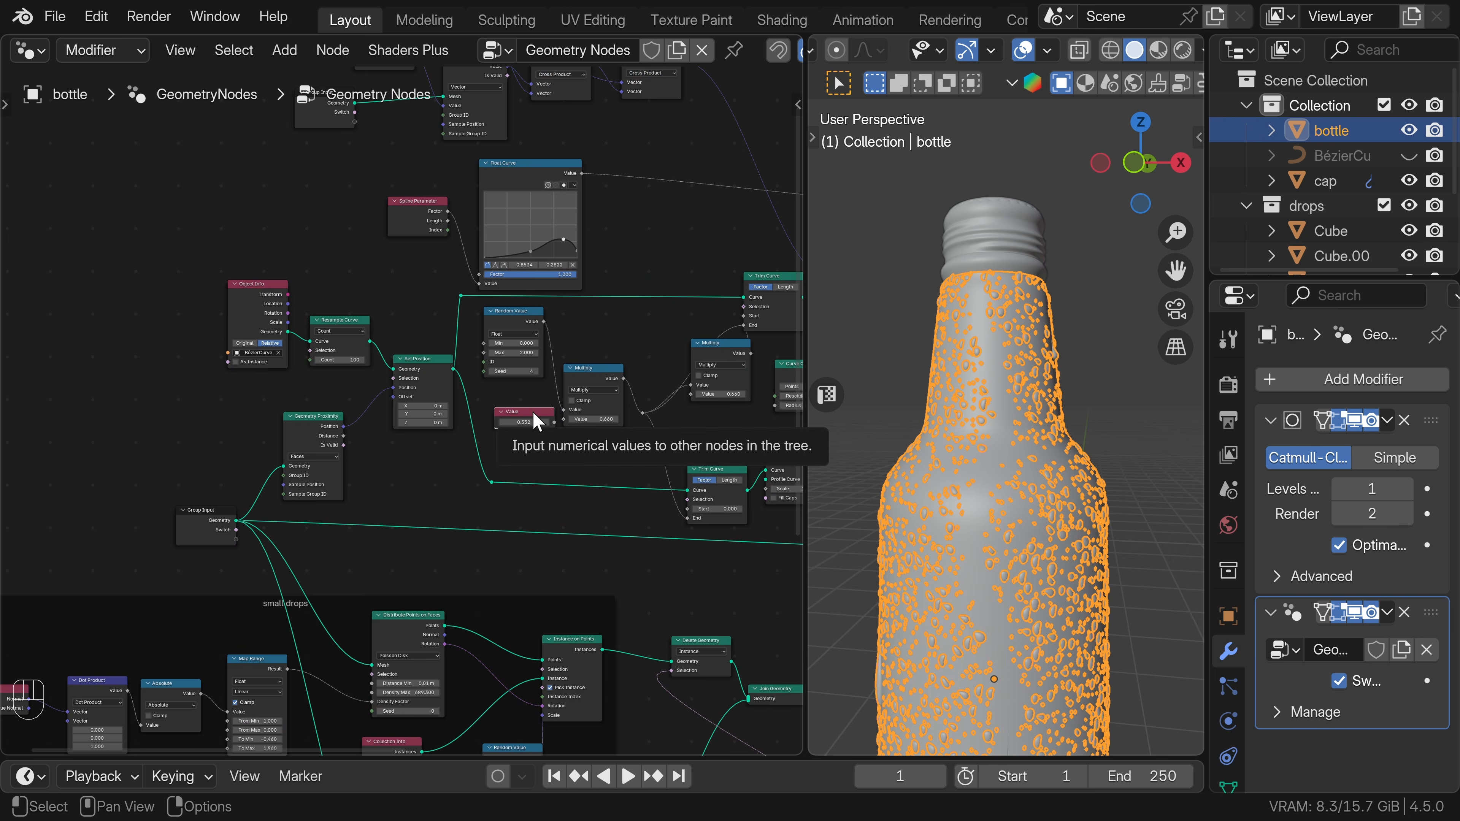
key(x)
drag(563, 419, 492, 413)
drag(384, 458, 237, 539)
Rename the Switch group socket to "animated drops" and the Value group socket to "animation".
key(n)
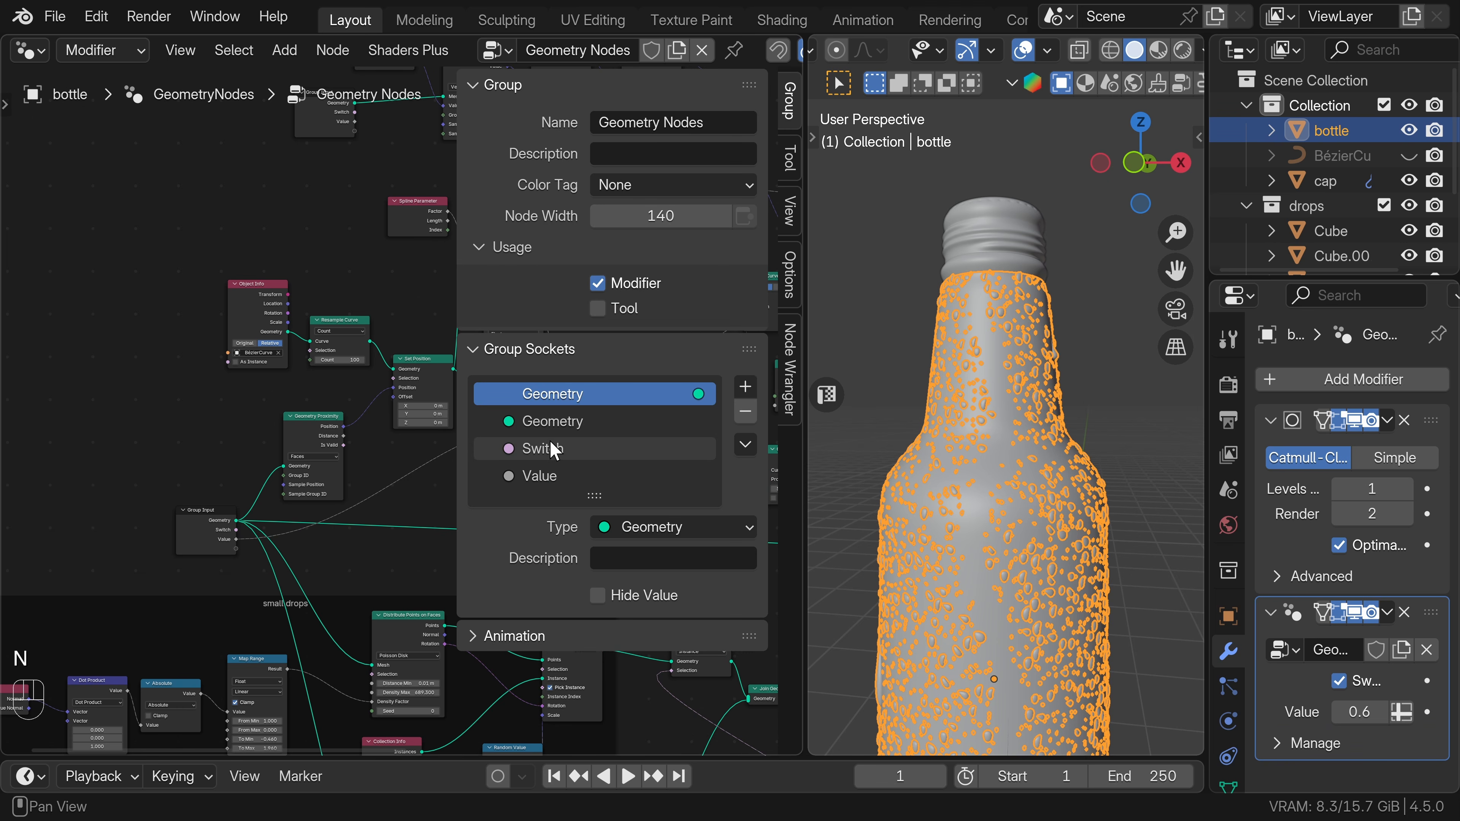
double_click(559, 449)
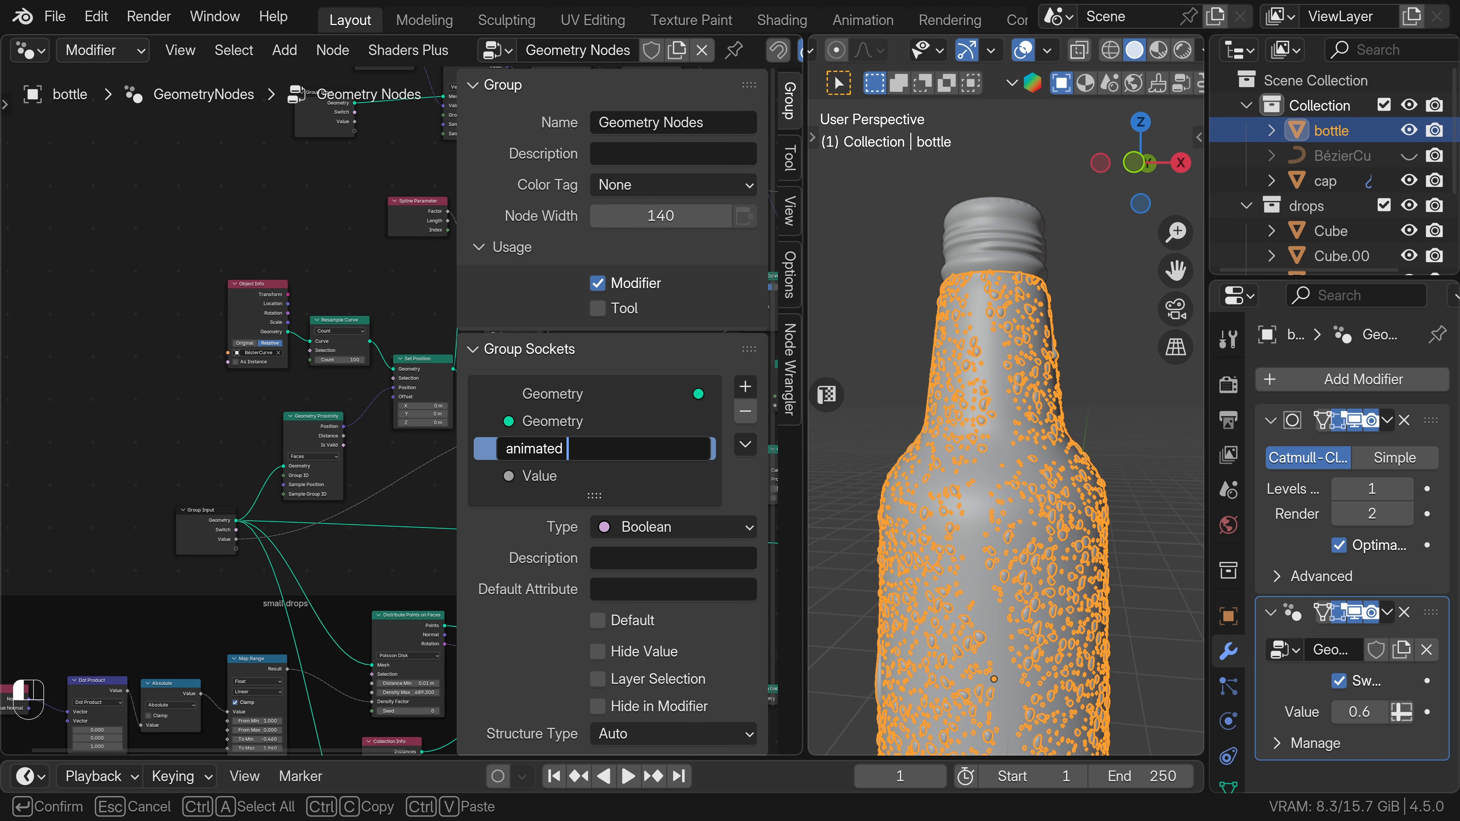
key(Return)
double_click(560, 475)
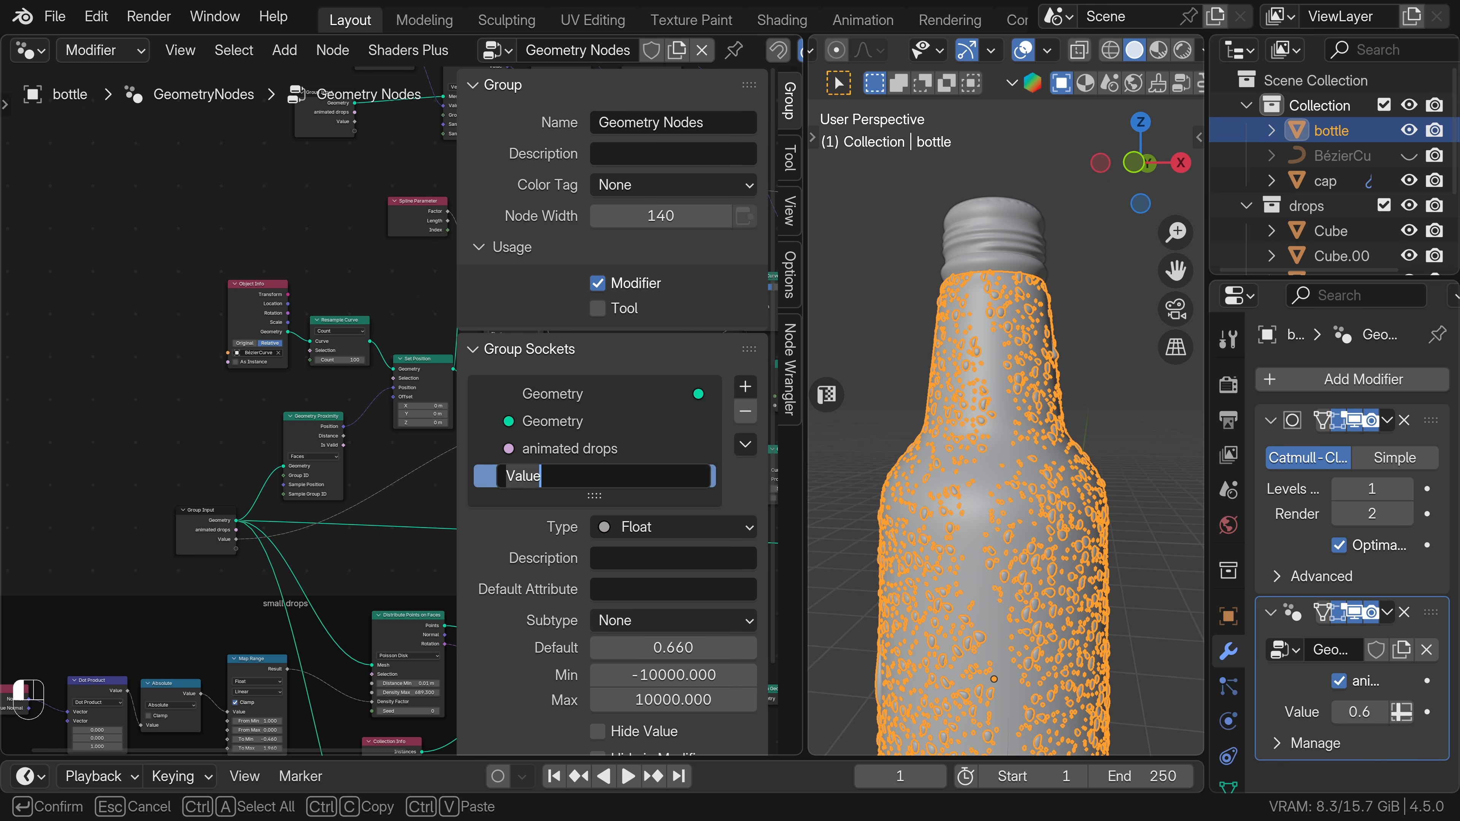
text(animation)
key(Return)
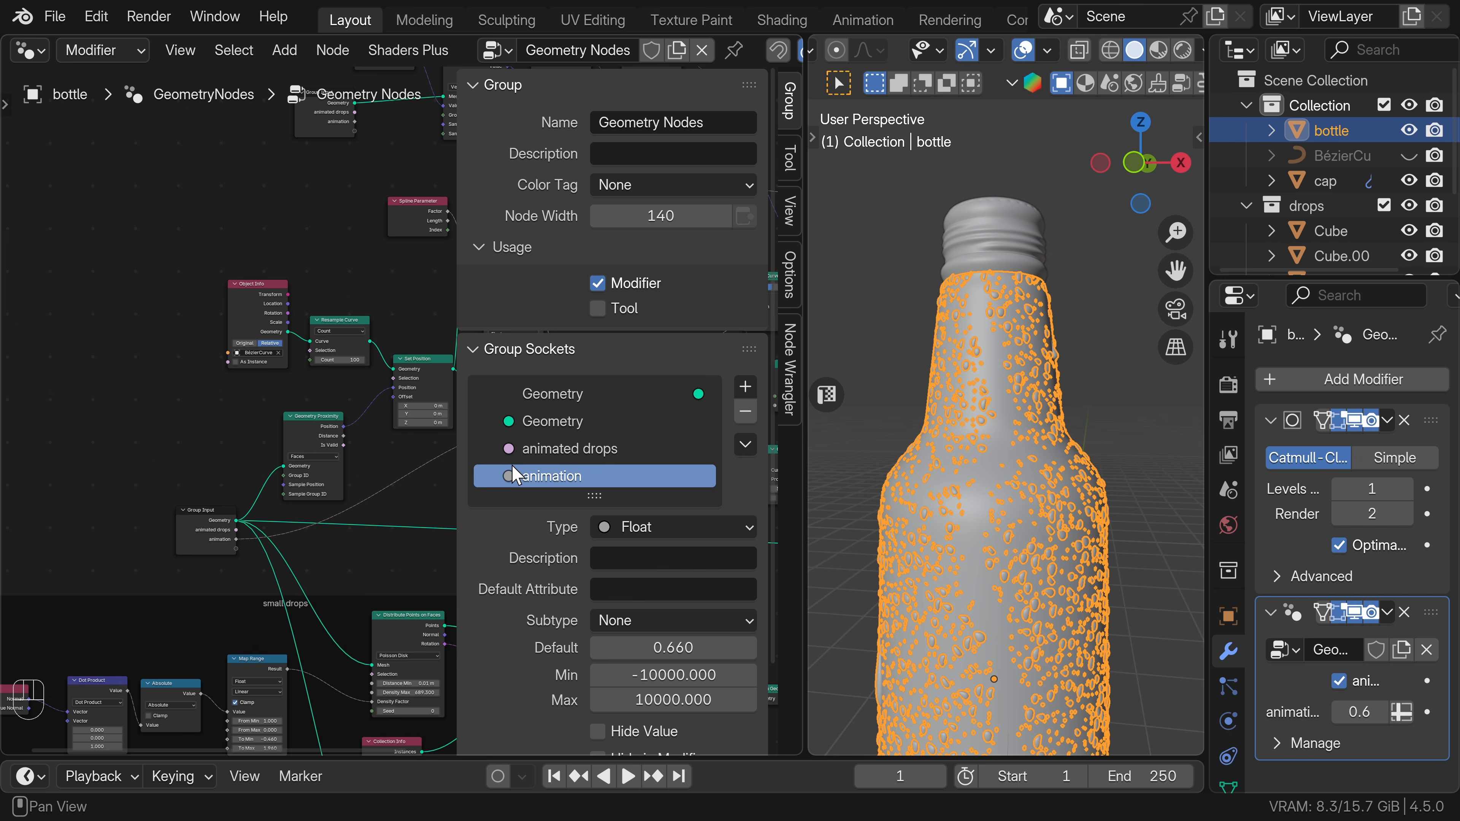
Expose the Multiply value before the upper Trim Curve as a group input named "trail", and set the modifier's animation input to 0.2.
shift+middle_drag(385, 486, 94, 472)
scroll(403, 380, down, 3)
drag(401, 387, 185, 508)
scroll(587, 475, down, 1)
double_click(587, 475)
text(trail)
key(Return)
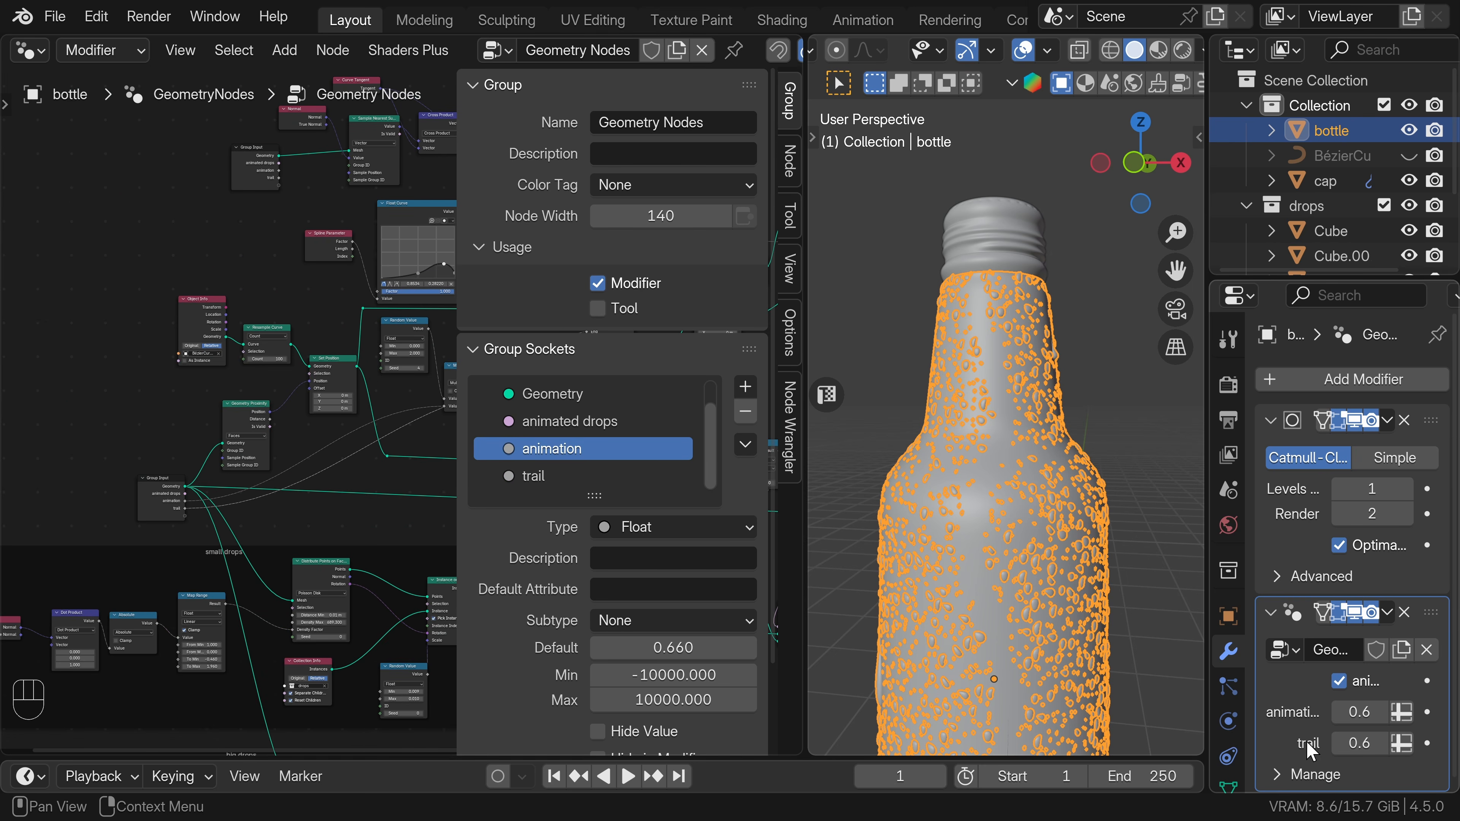
shift+drag(1359, 712, 1340, 712)
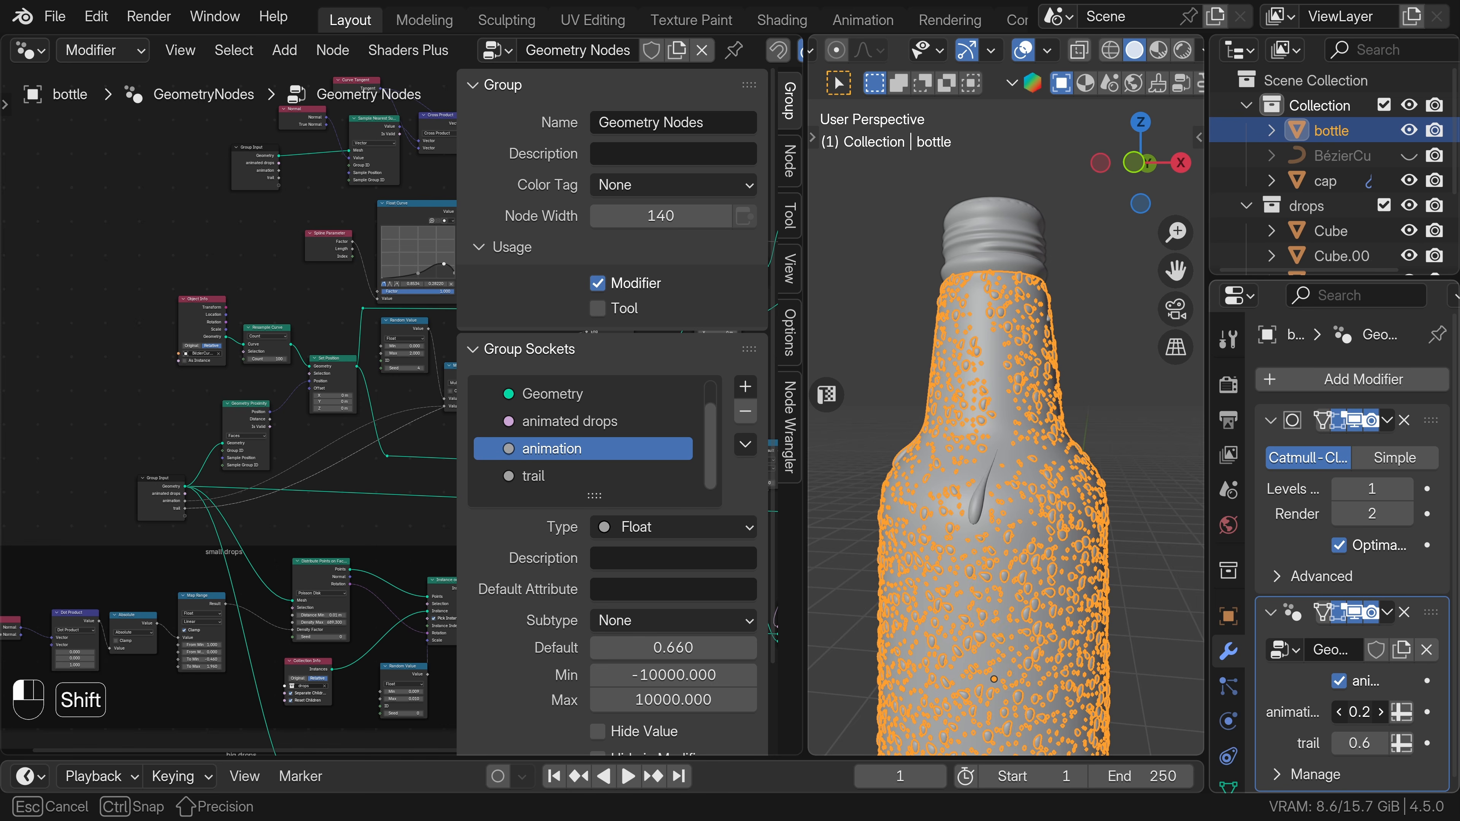
shift+drag(1340, 713, 1349, 712)
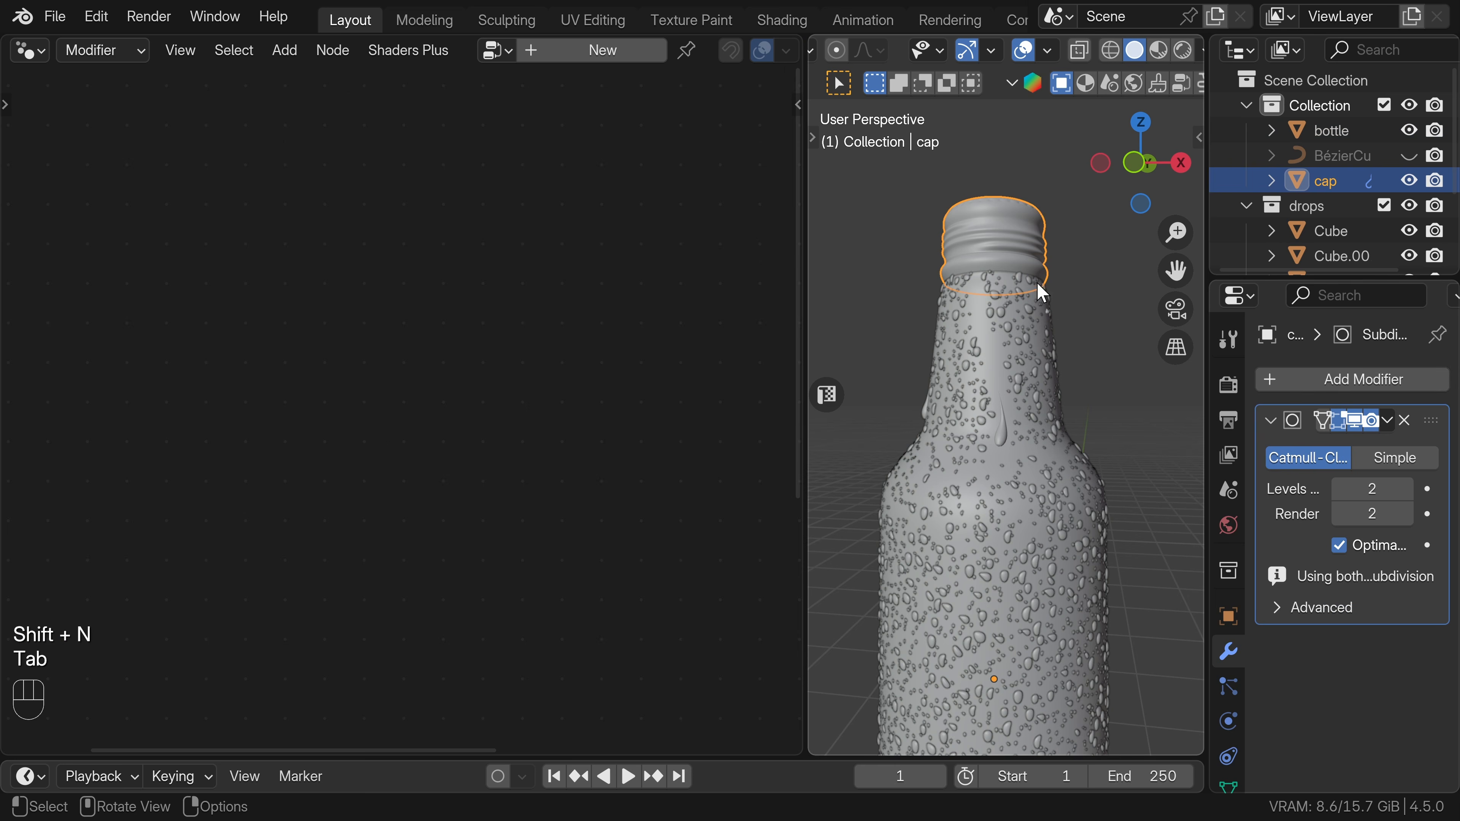
Add a Geometry Nodes modifier to the cap and assign the existing "Geometry Nodes" group to it.
click(1323, 379)
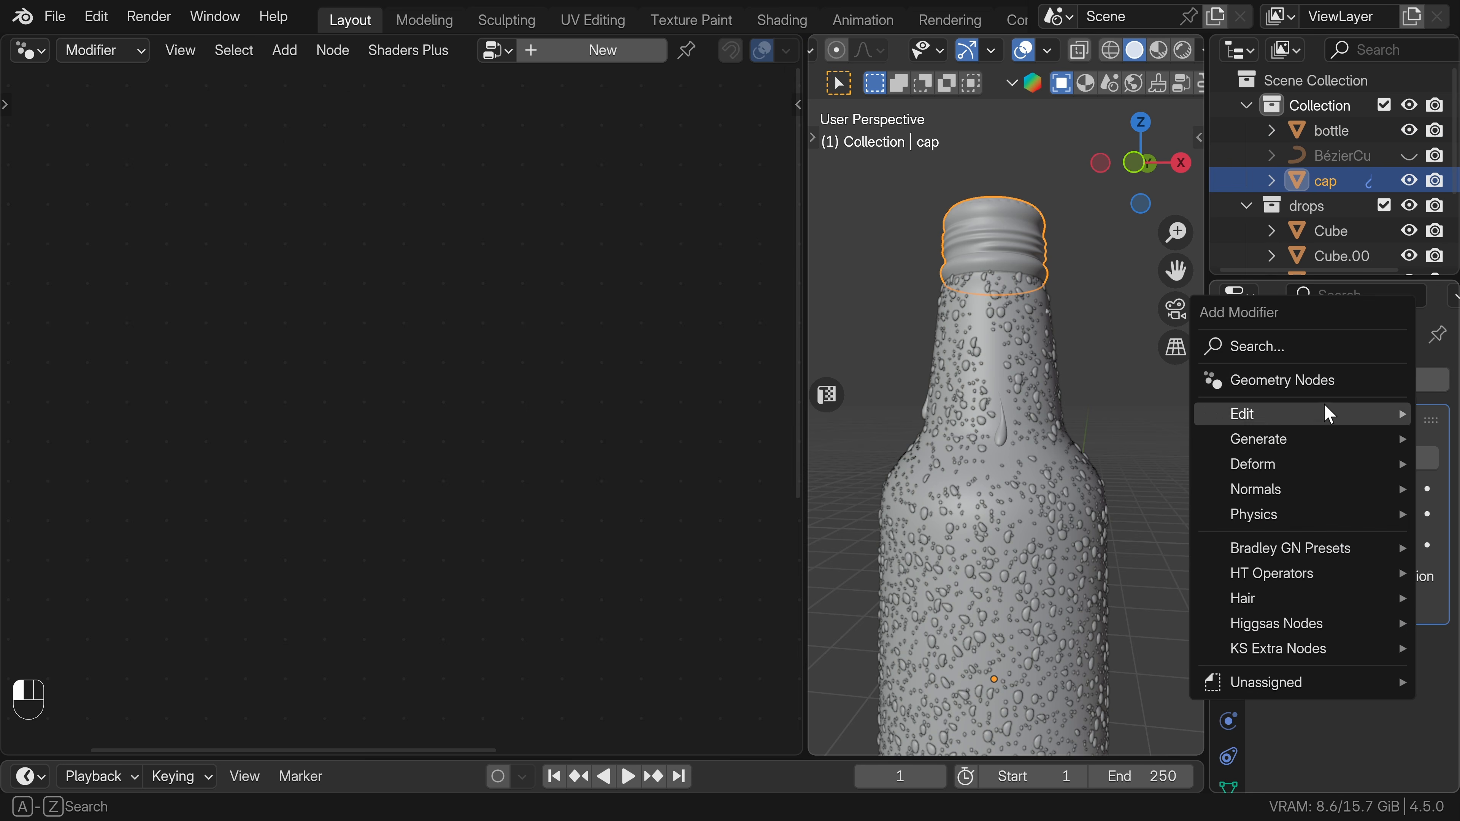
click(1321, 384)
click(1284, 681)
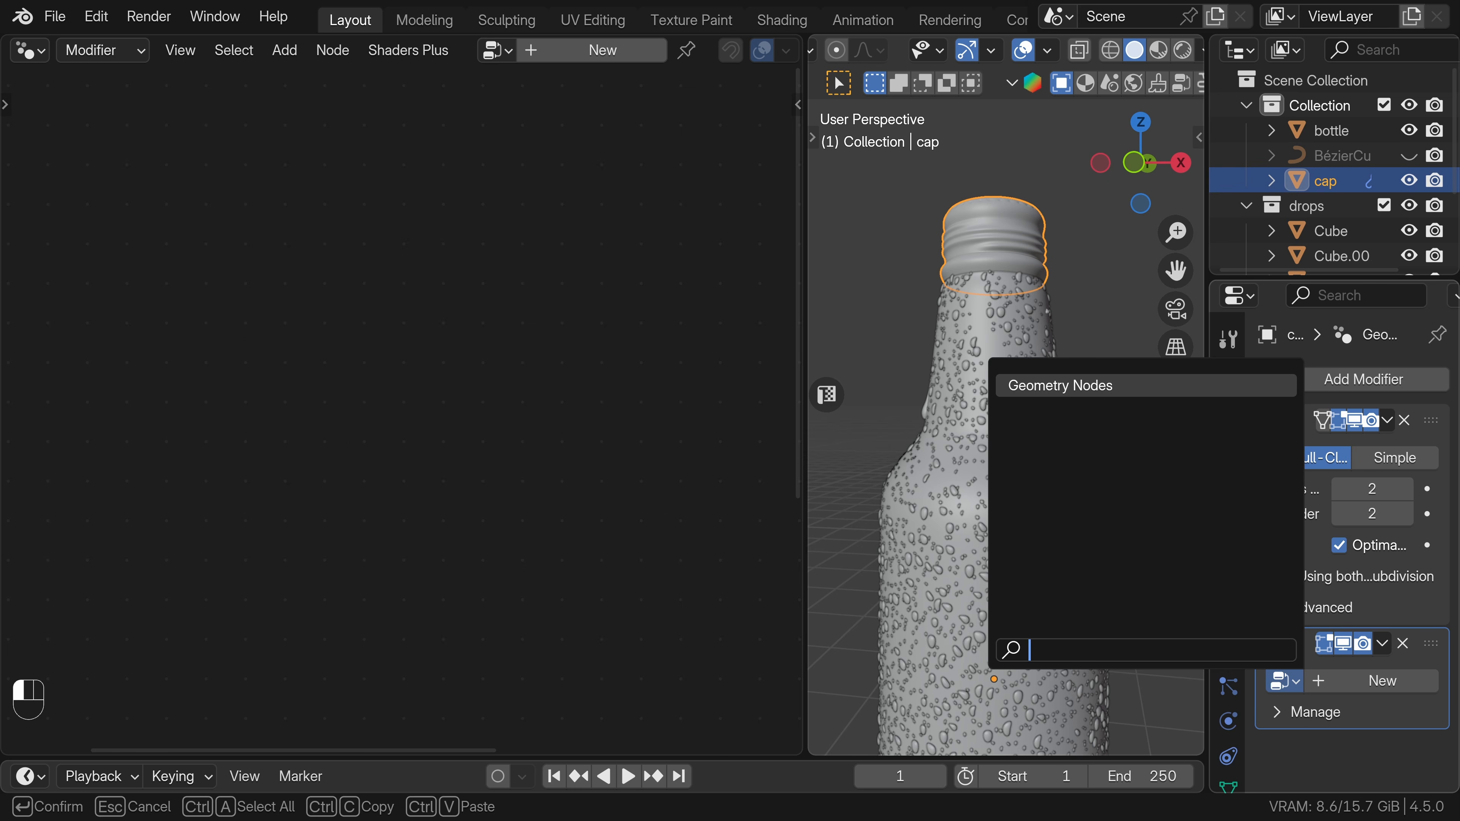
click(1055, 384)
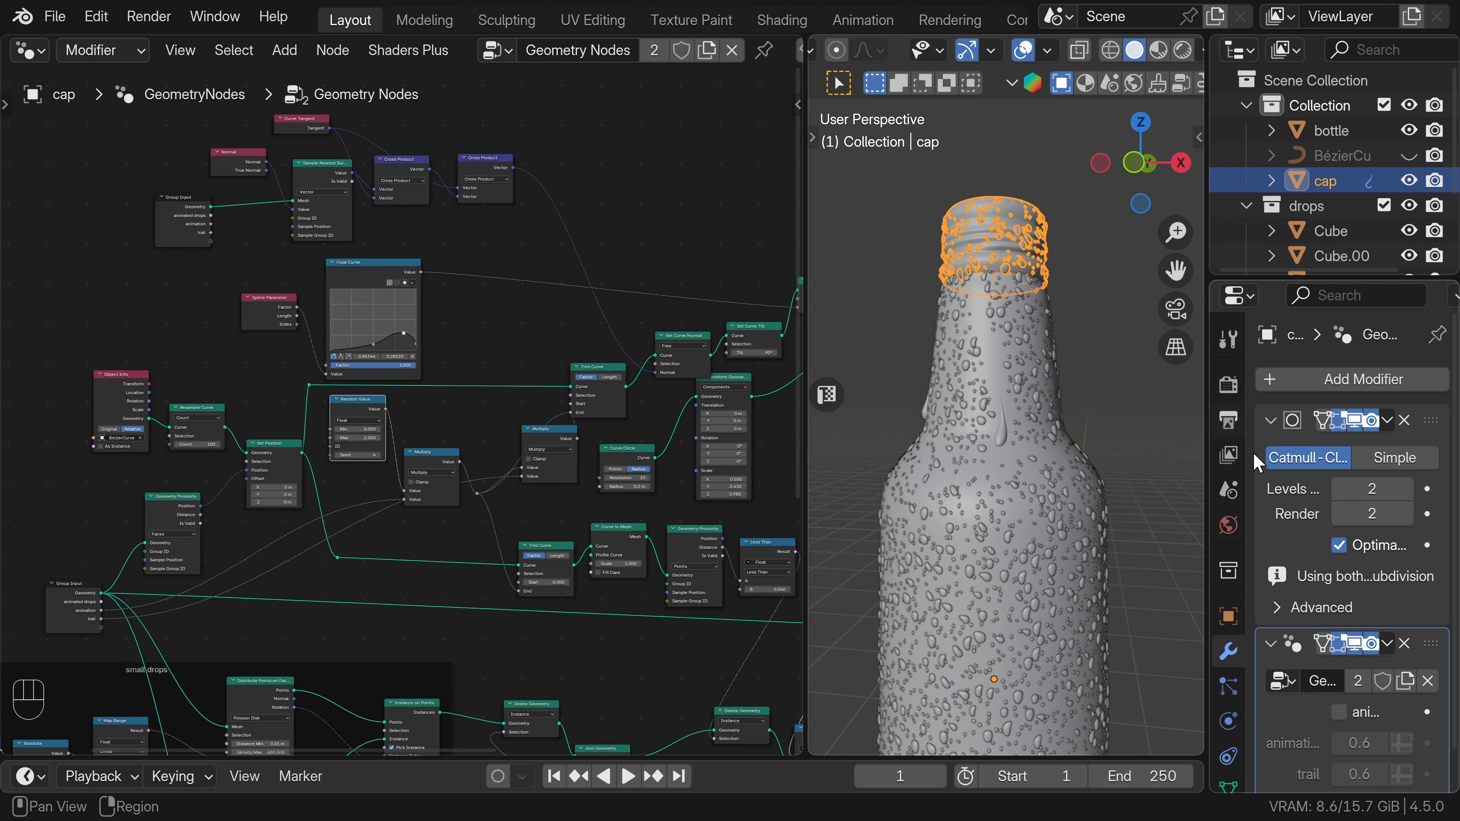
scroll(1333, 717, down, 1)
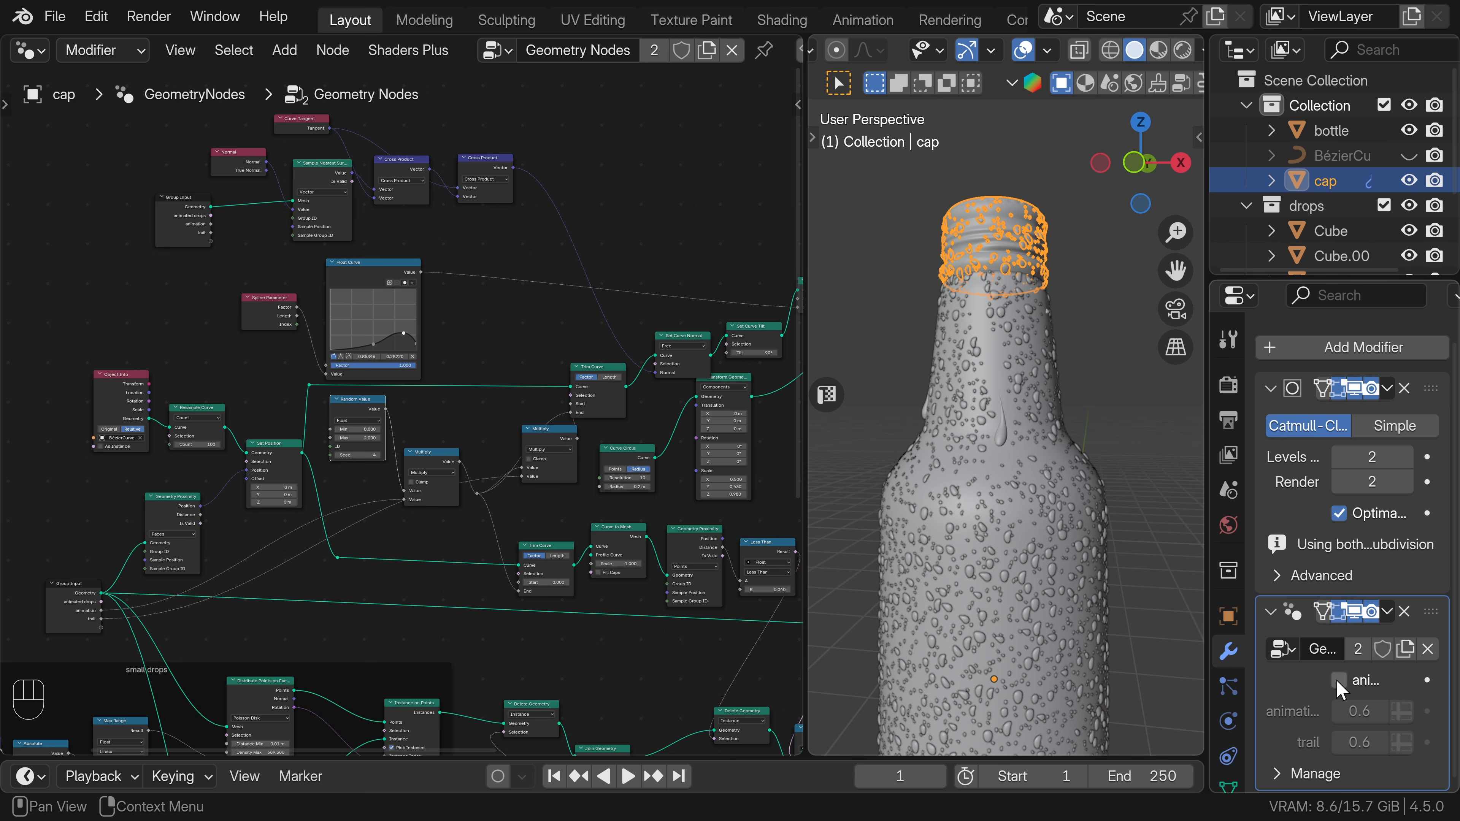
Select the bottle and display the viewport in Rendered shading to inspect the running drop.
click(1076, 375)
key(z)
click(1076, 229)
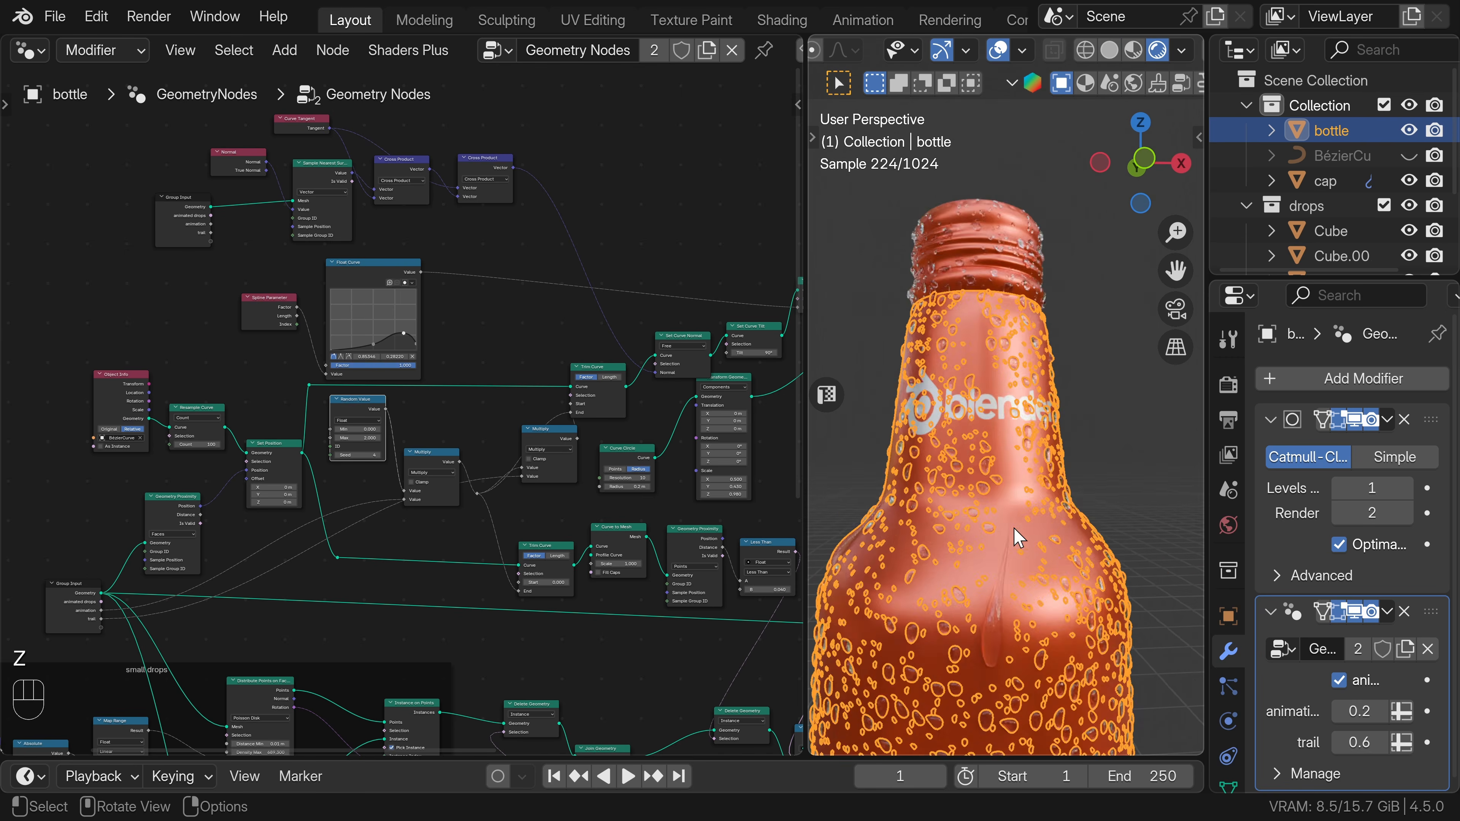
shift+middle_drag(1014, 546, 1029, 455)
Insert a Store Named Attribute node on the bottle geometry link just before the final Join Geometry node.
scroll(570, 515, down, 4)
middle_drag(571, 515, 250, 471)
scroll(497, 516, up, 3)
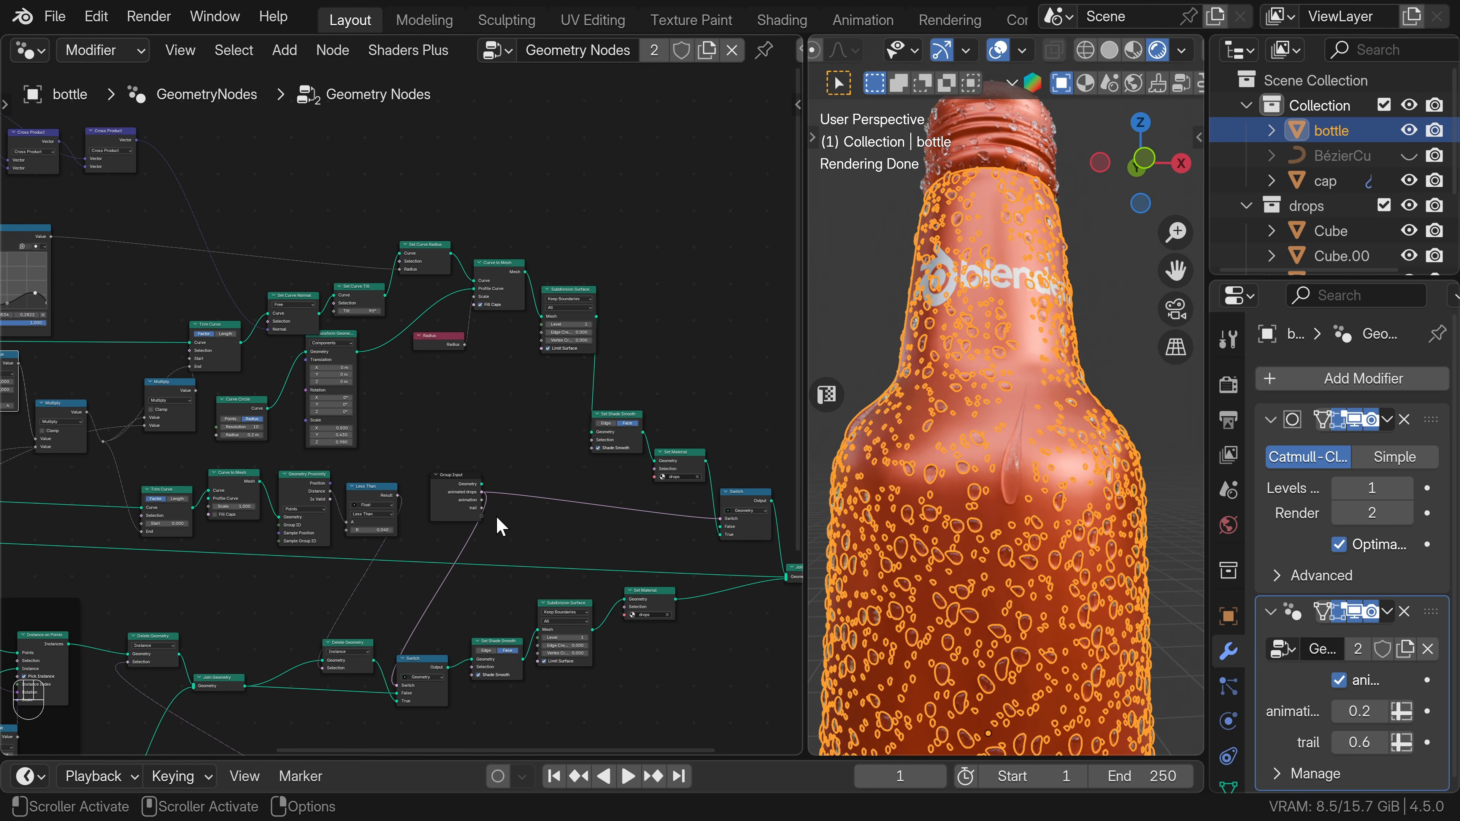
scroll(521, 560, up, 1)
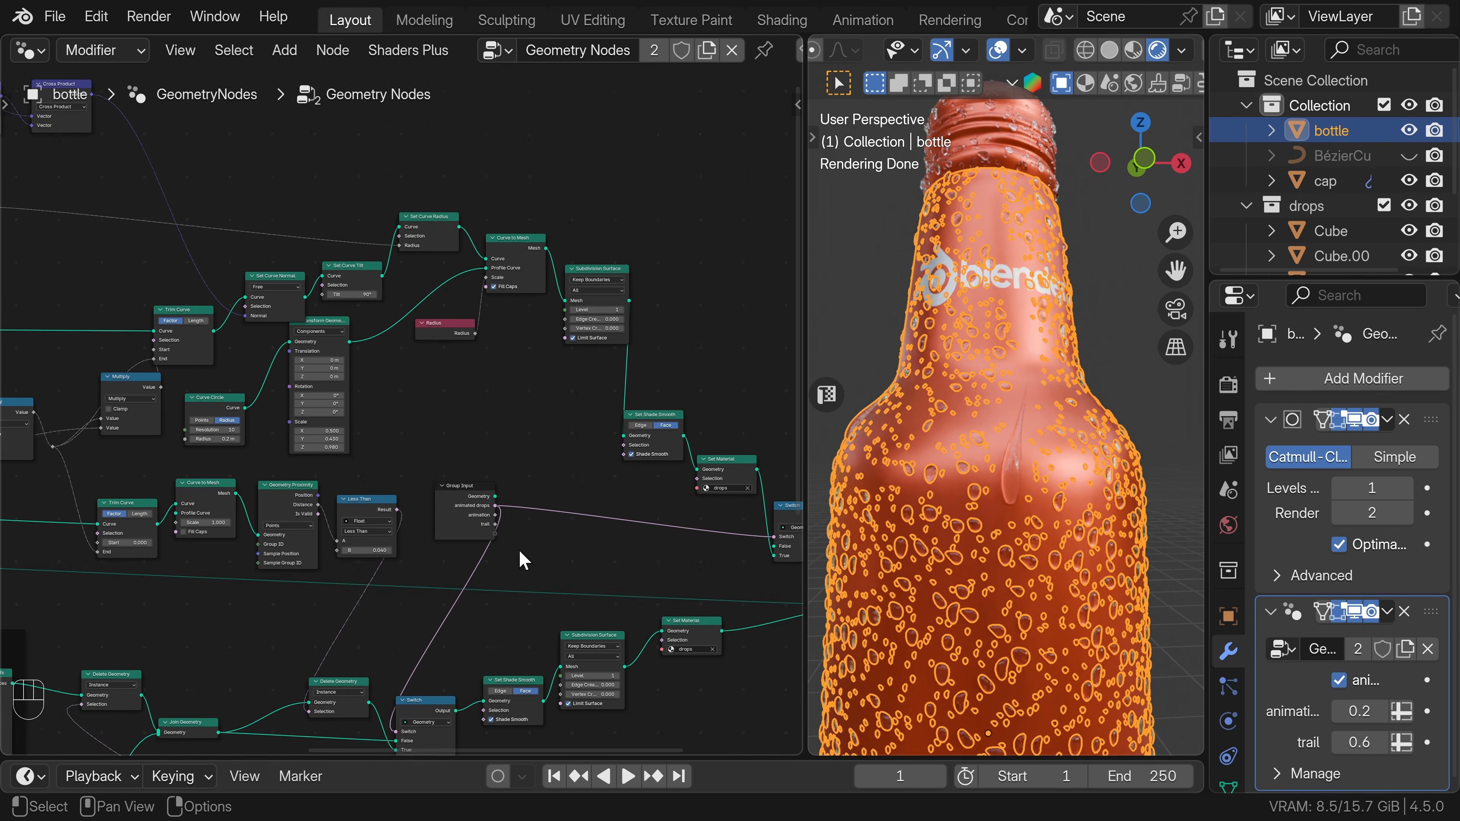
key(shift+a)
text(st)
key(Return)
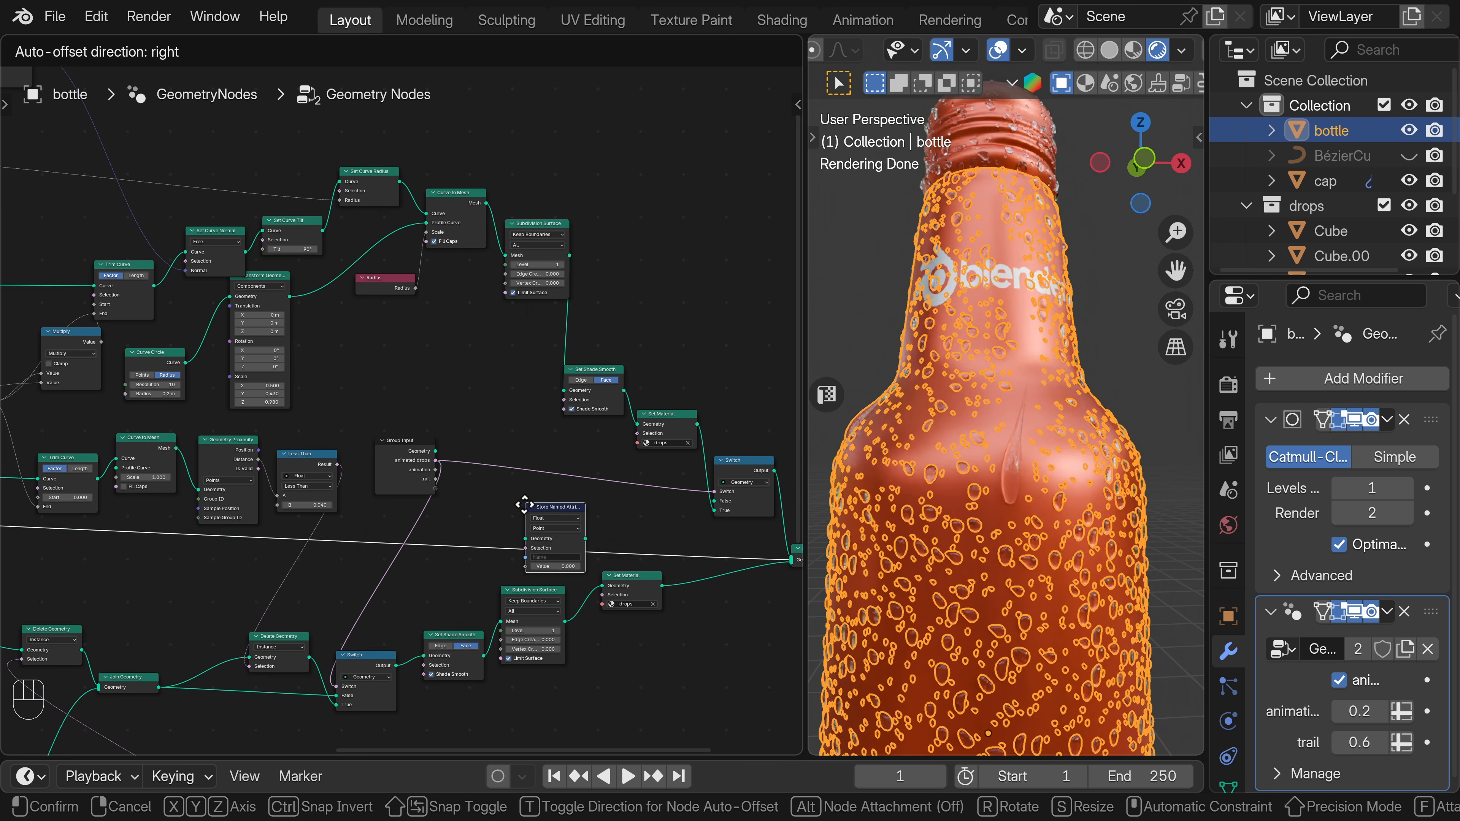
click(529, 526)
scroll(574, 512, down, 3)
middle_drag(407, 500, 538, 498)
scroll(618, 495, up, 5)
middle_drag(628, 496, 534, 472)
Name the stored attribute "wet" and connect the Less Than result from the trail proximity check to its Value.
click(548, 512)
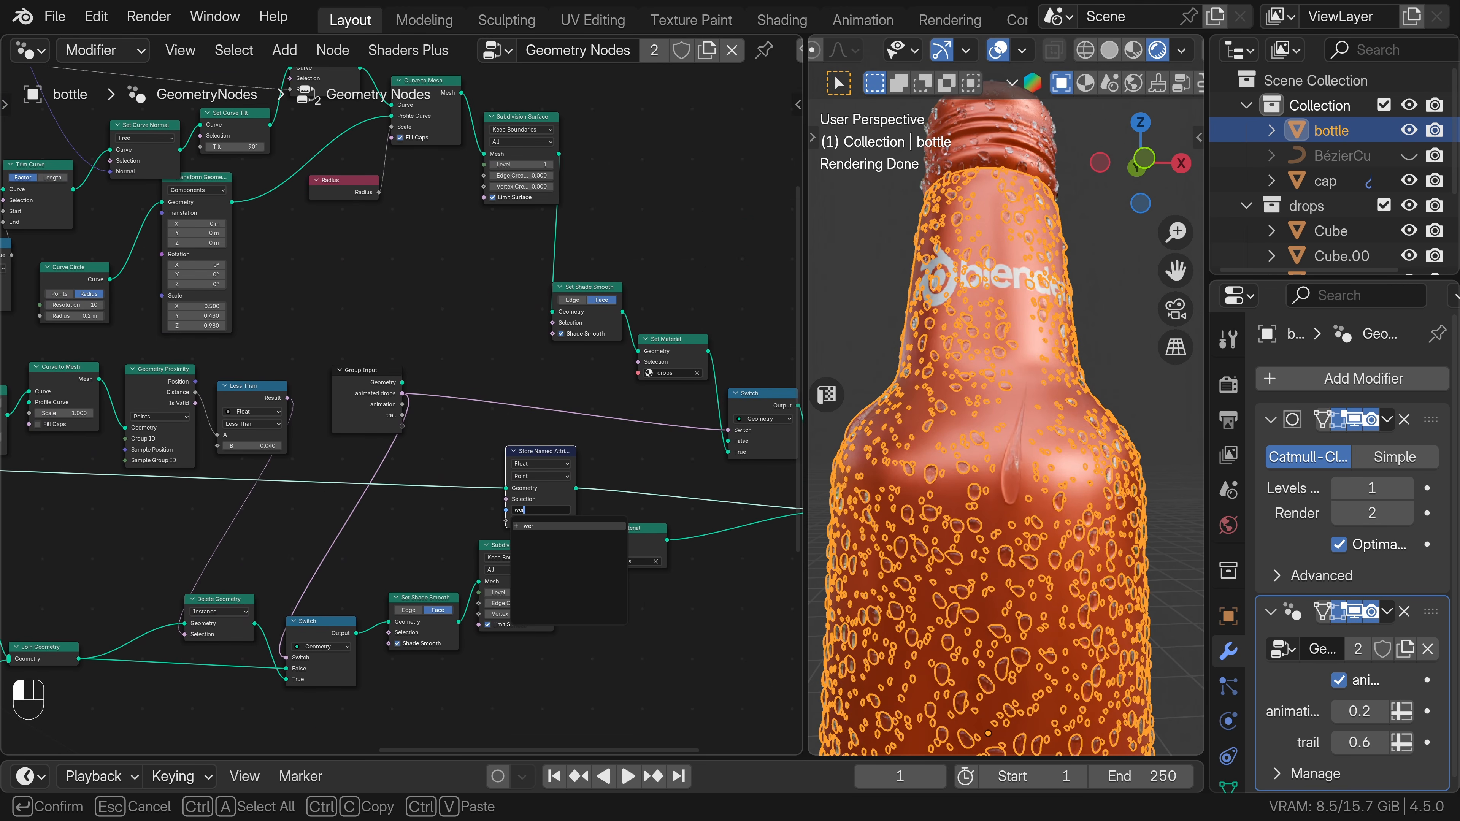
key(Return)
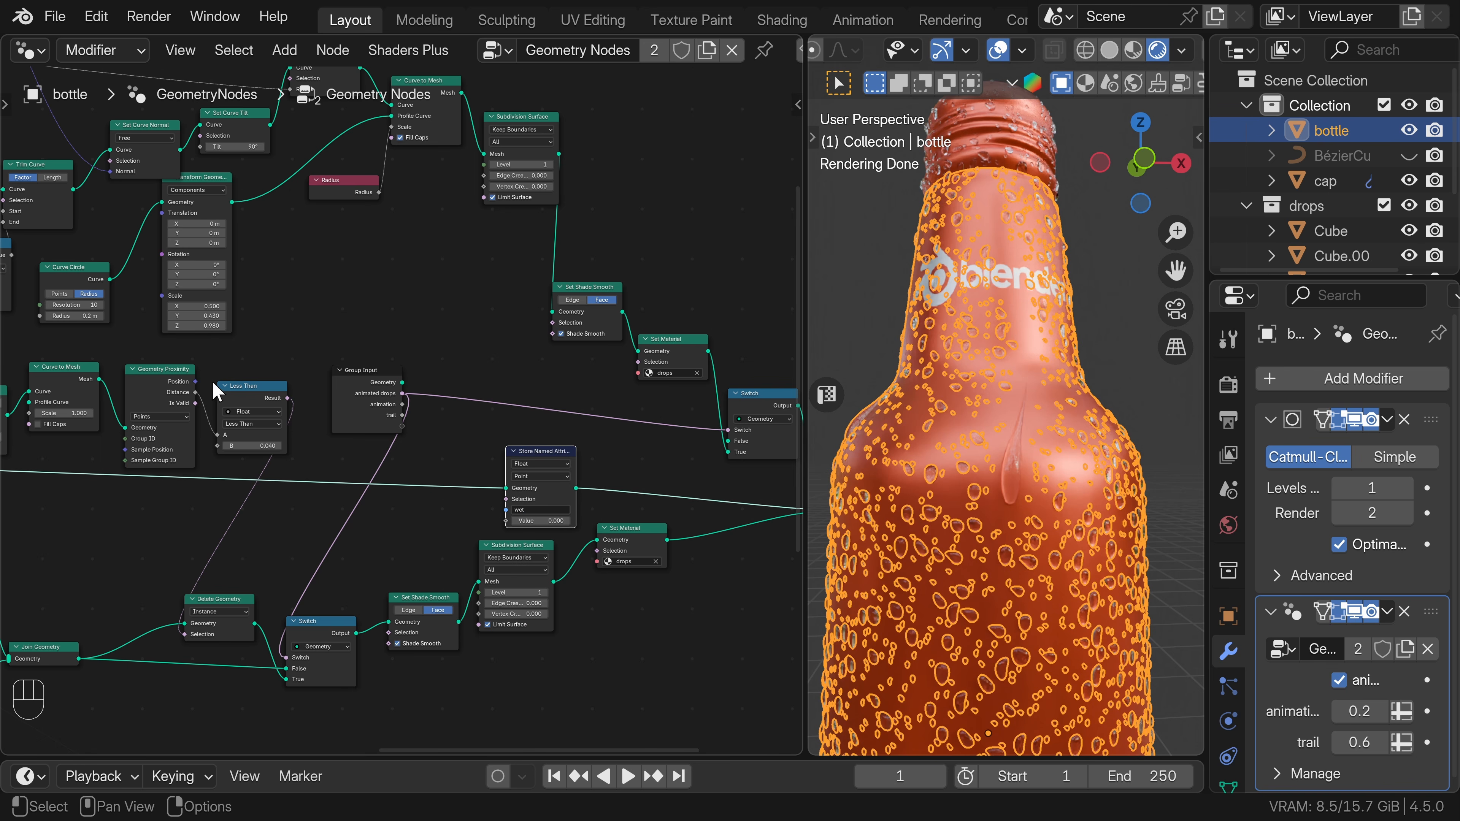
drag(285, 398, 506, 521)
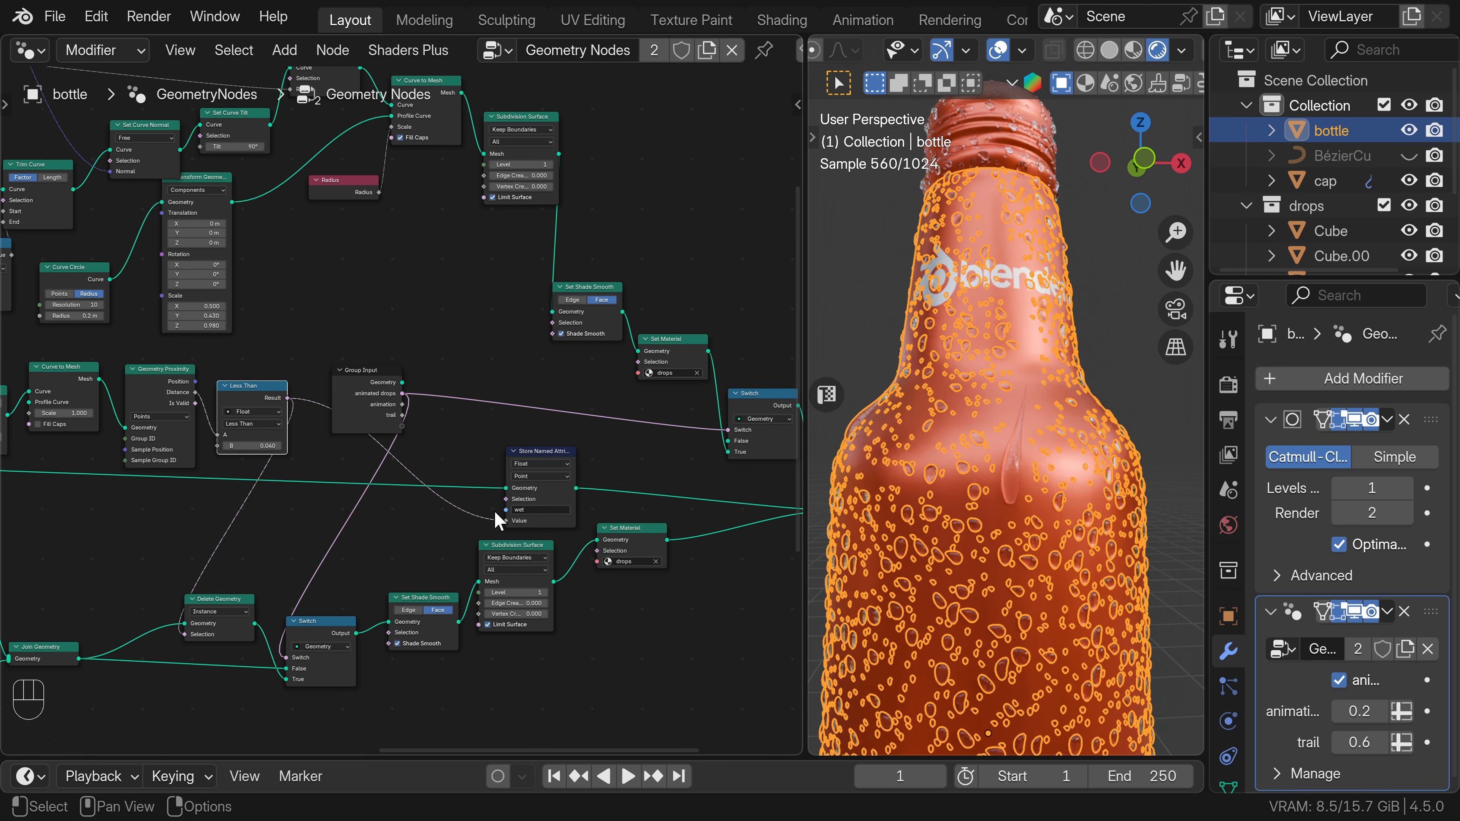
Open the bottle material in the Shader Editor and add an Attribute node that reads "wet".
click(33, 50)
click(104, 255)
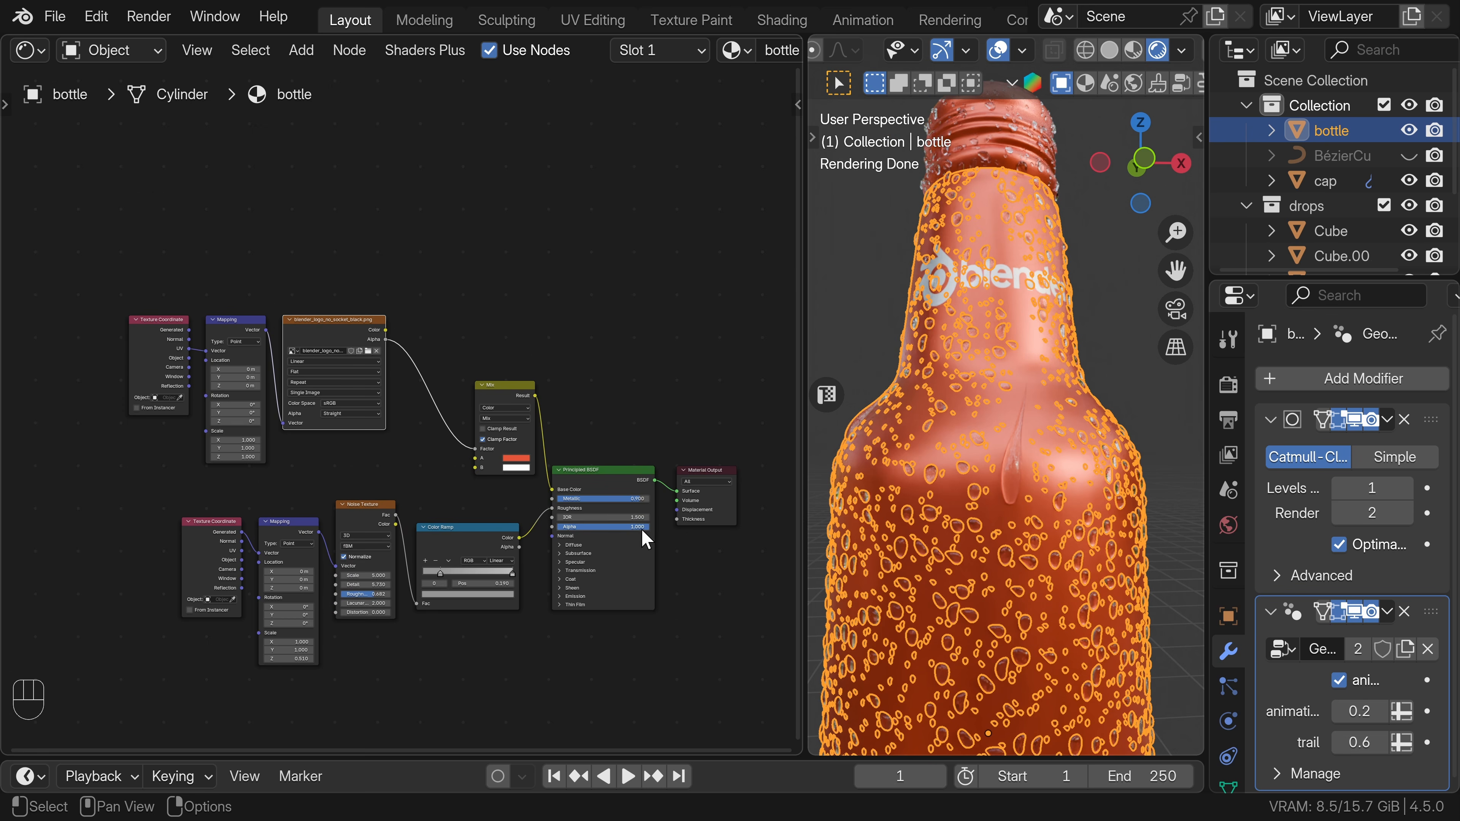
key(shift+a)
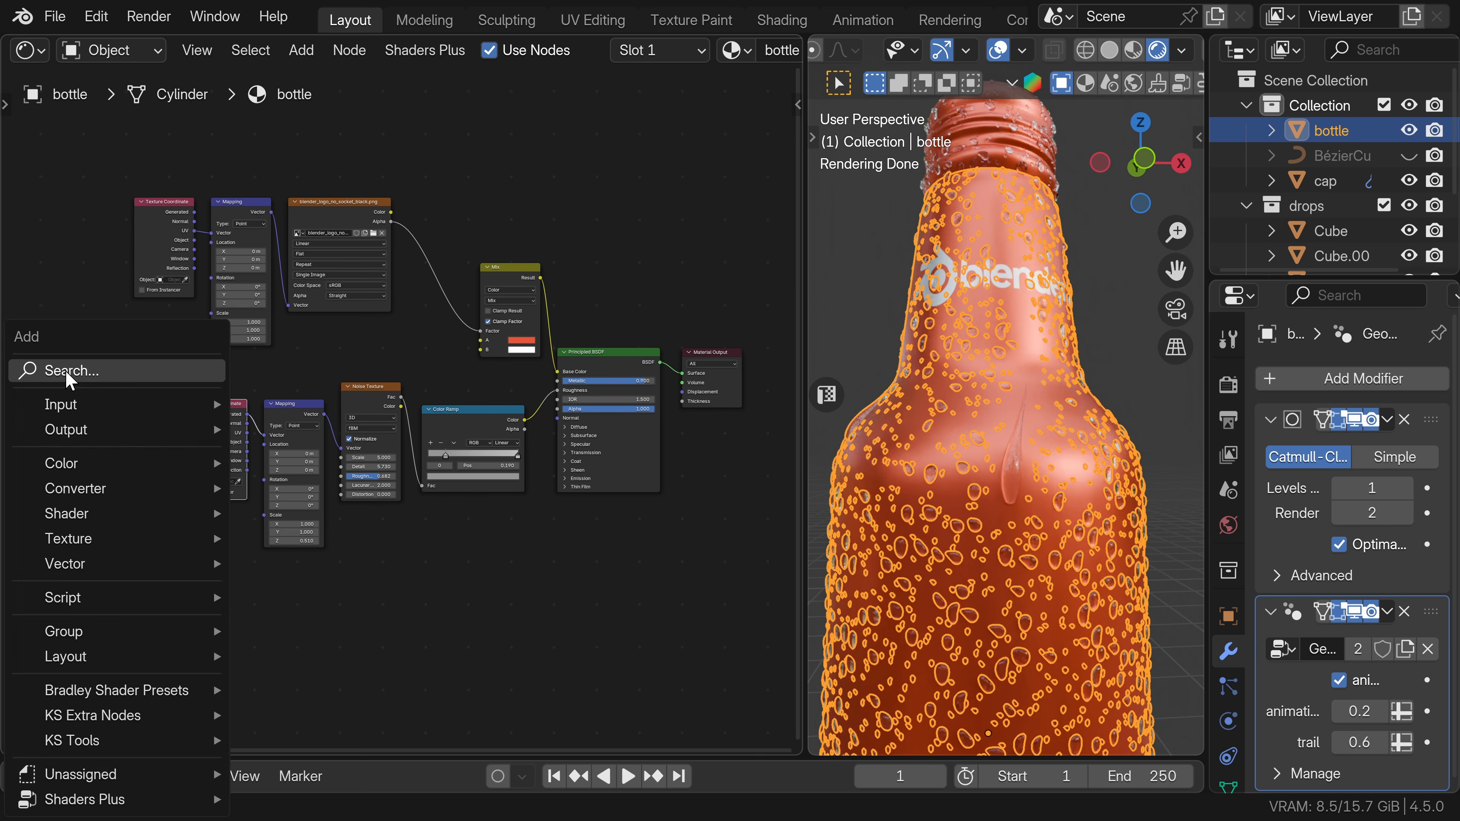
text(atr)
click(140, 501)
click(72, 473)
click(99, 530)
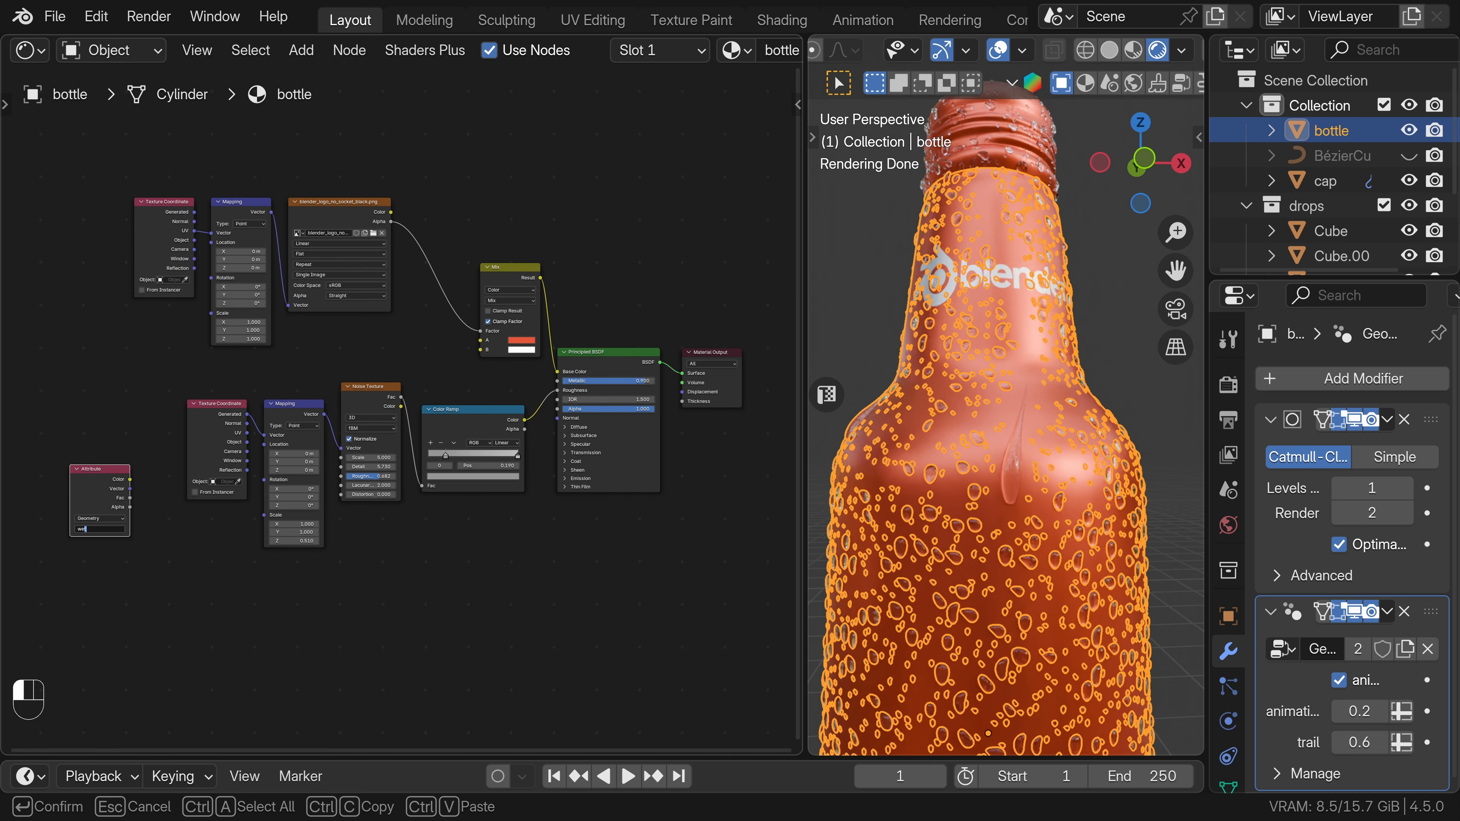
key(Return)
Insert a duplicate Mix node between the Color Ramp and the Principled BSDF Roughness, with the "wet" Attribute color driving its Factor.
scroll(517, 432, down, 1)
drag(612, 356, 699, 356)
click(495, 282)
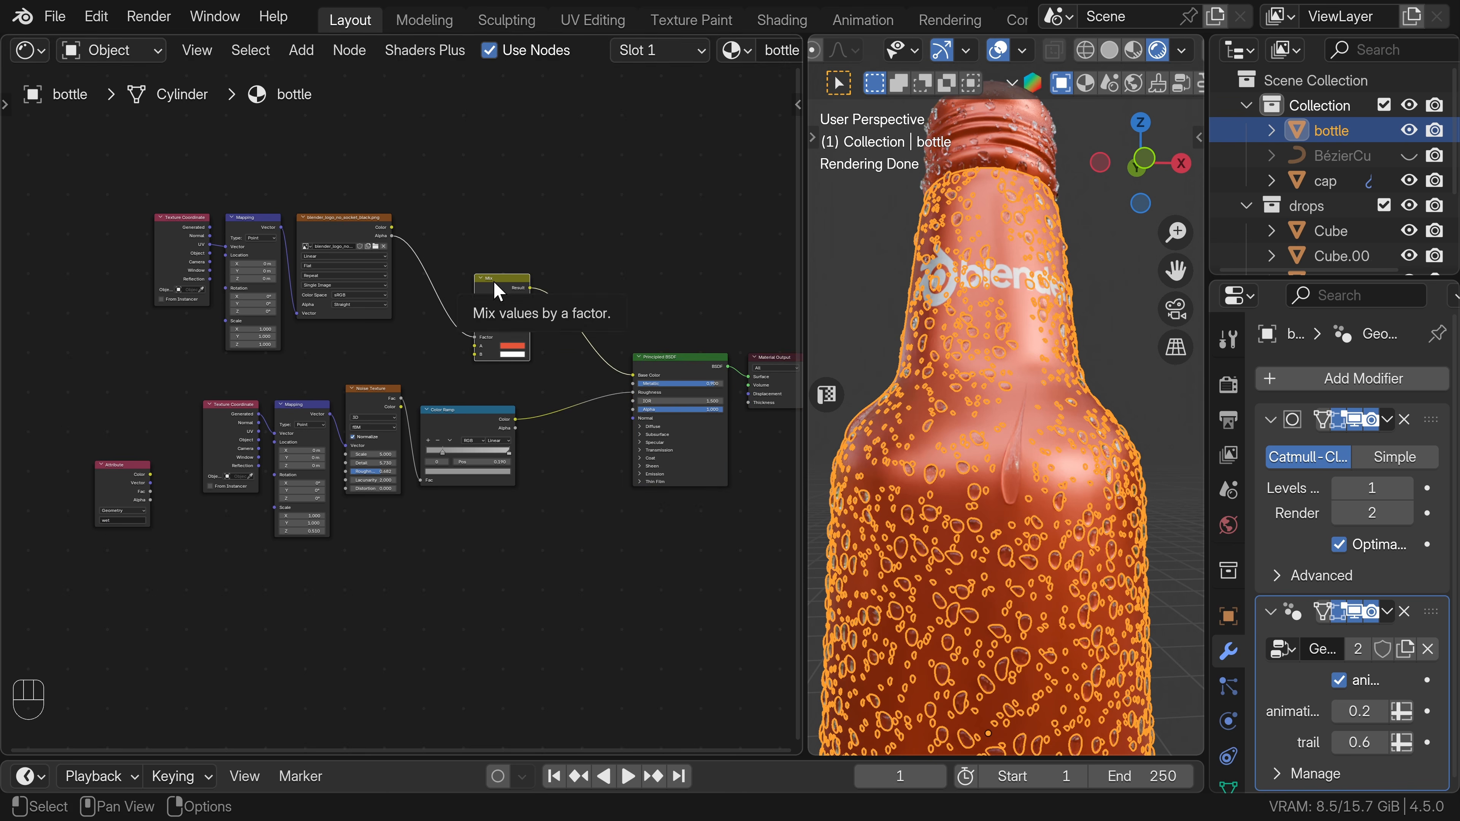
key(shift+d)
click(560, 380)
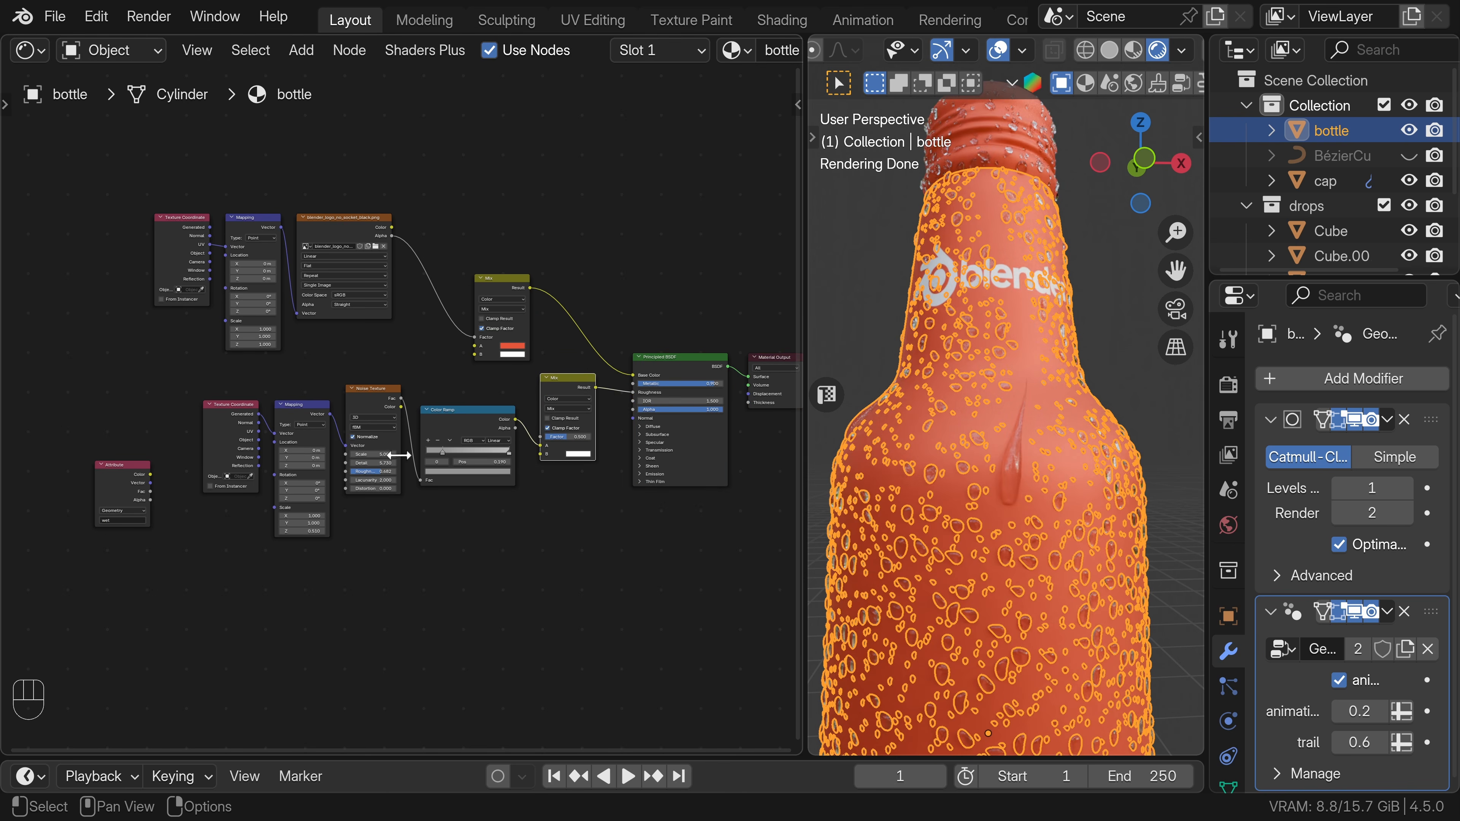
drag(151, 476, 583, 446)
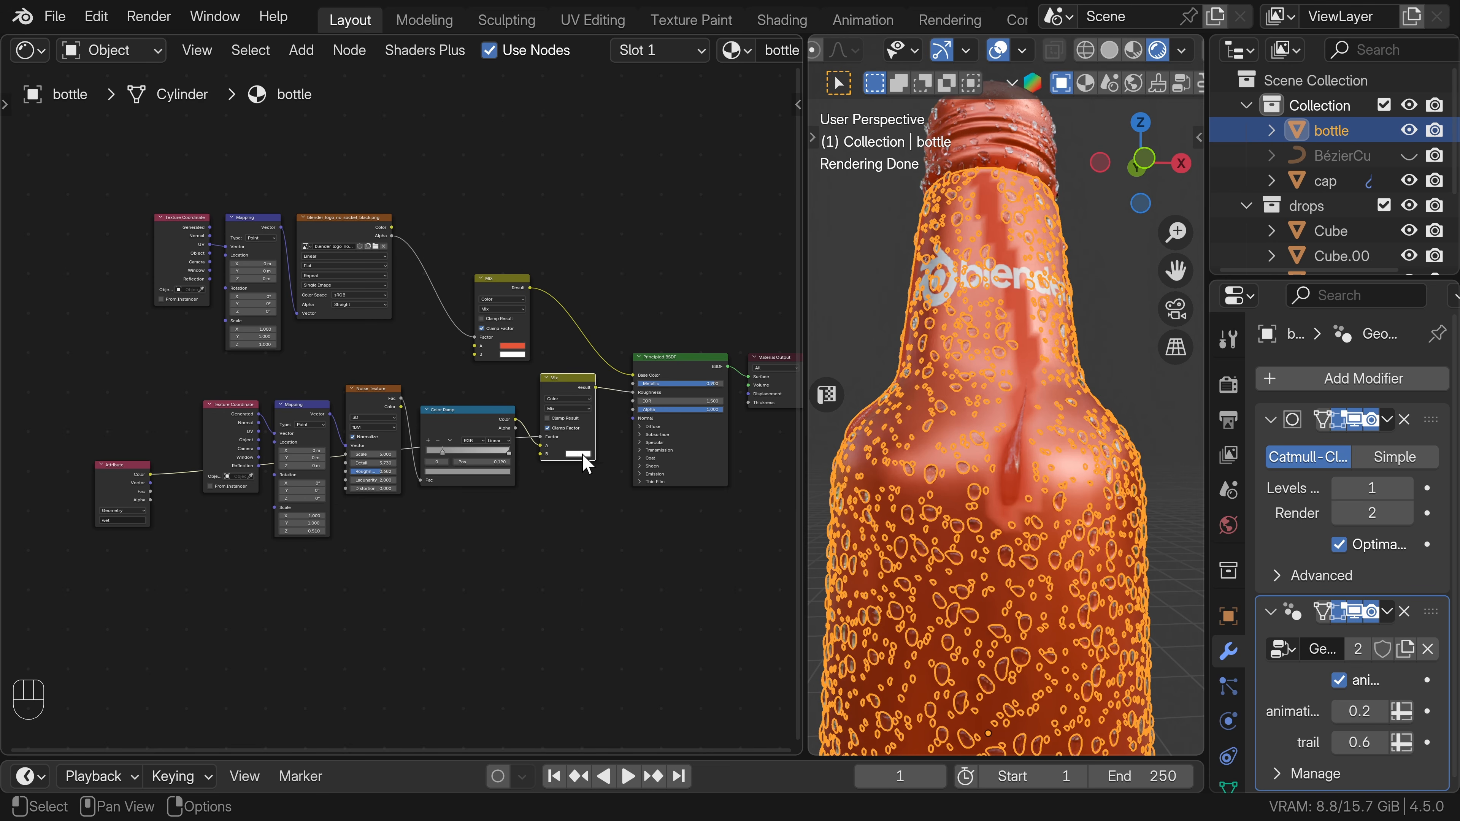
Darken the B color of the Mix node that feeds the bottle material's Principled BSDF Roughness.
scroll(580, 463, up, 3)
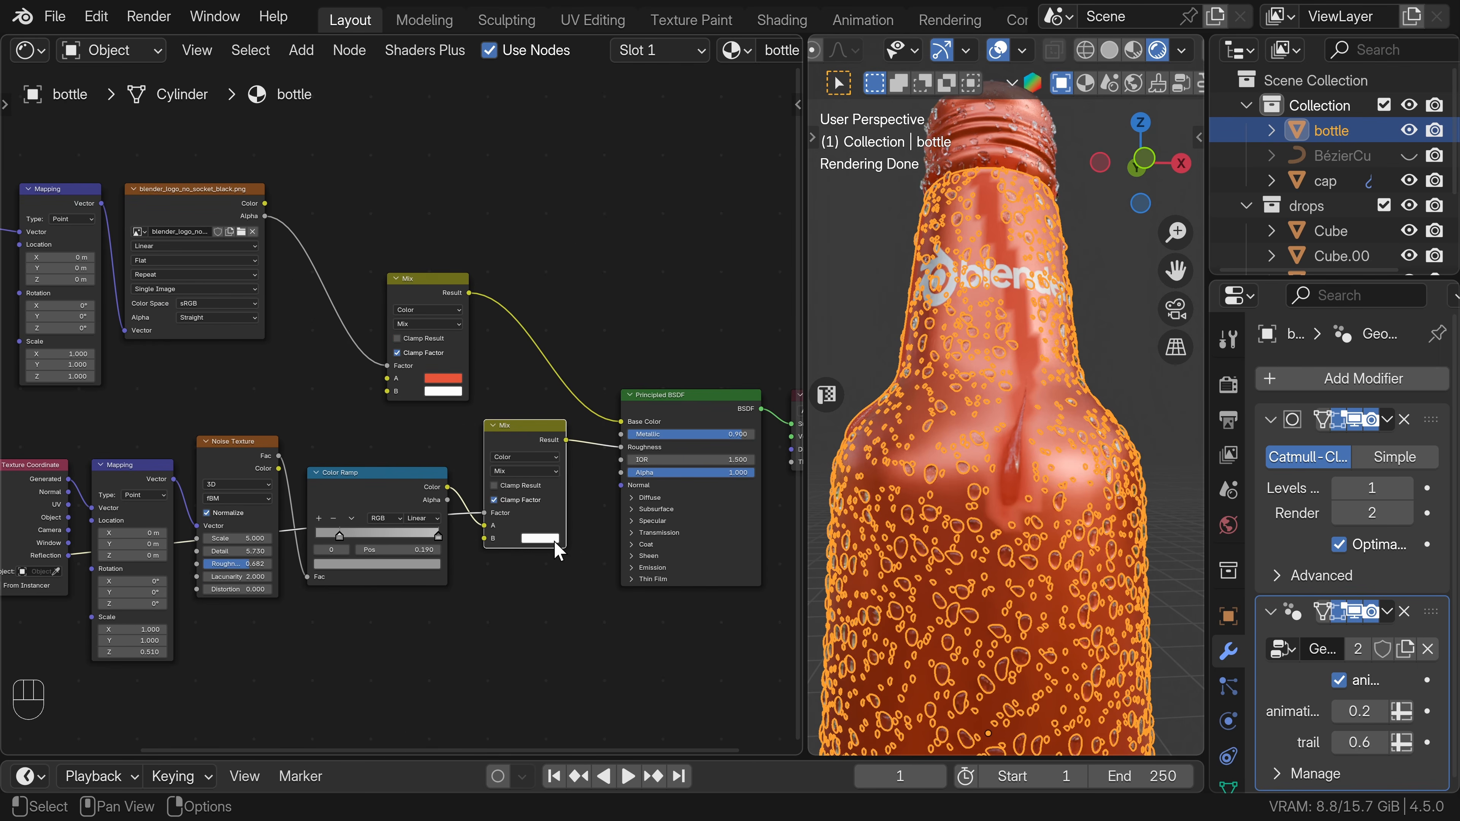
click(552, 544)
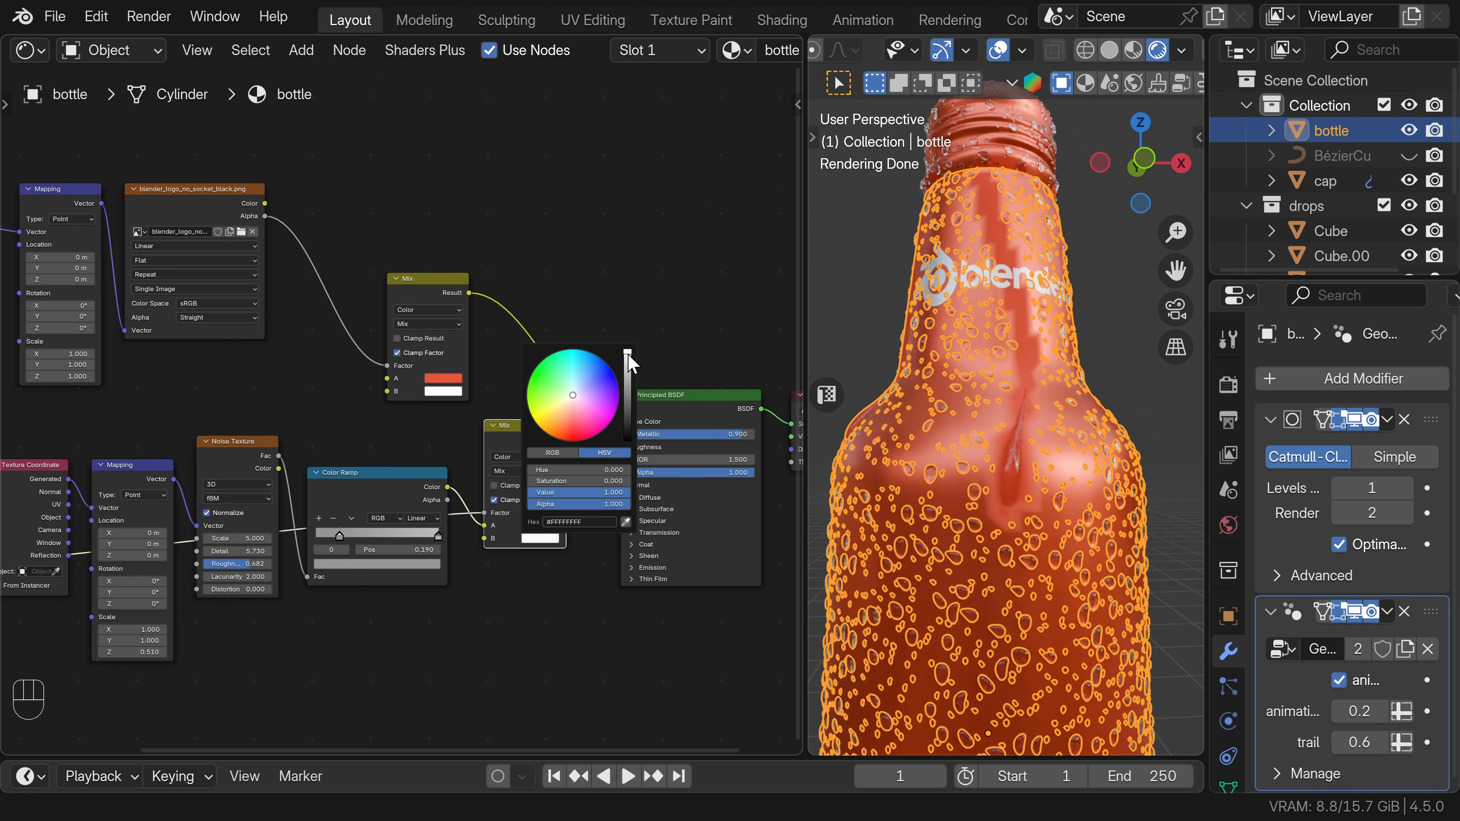
drag(627, 356, 628, 423)
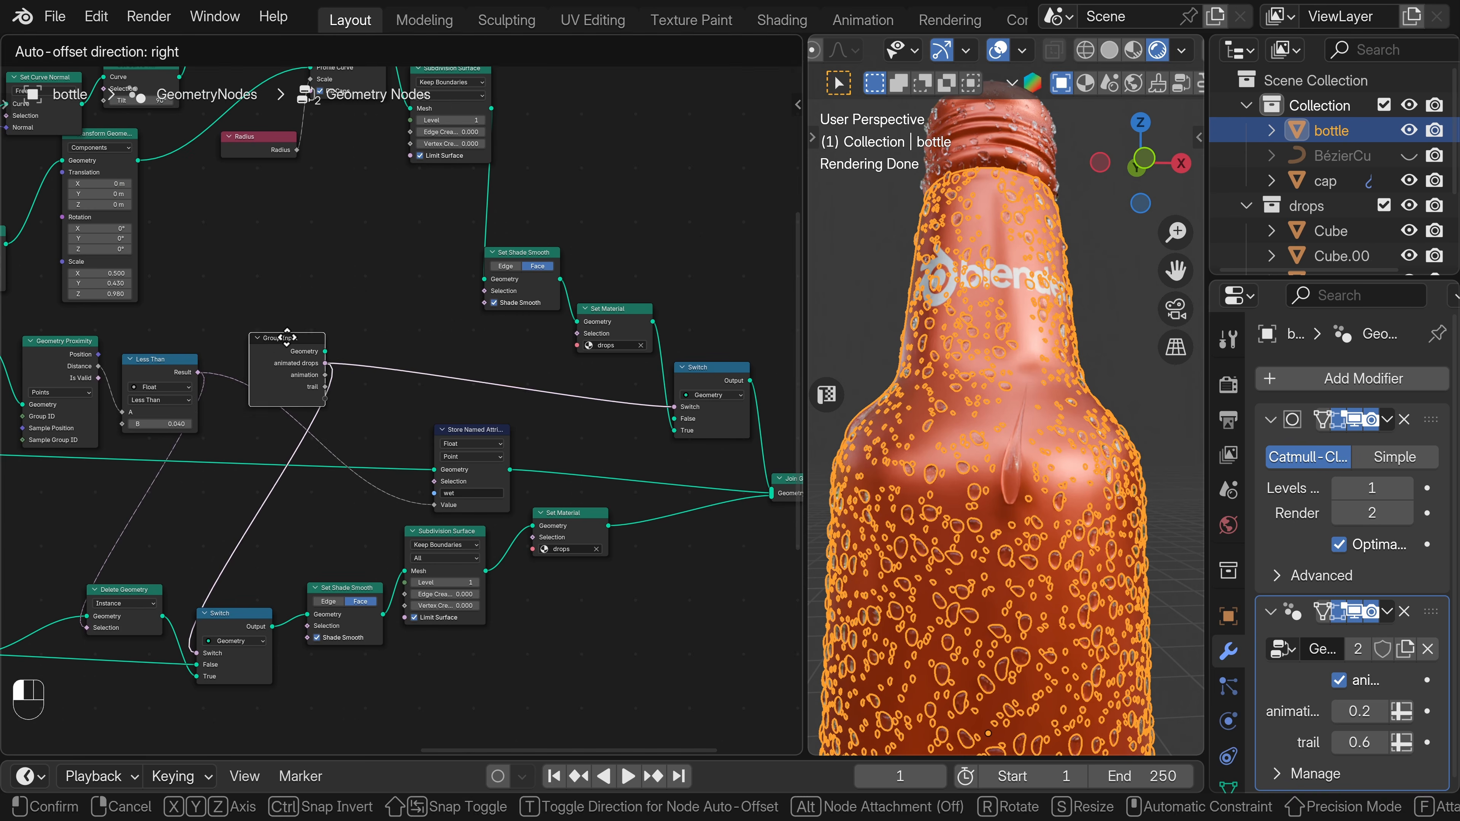
In the bottle's geometry nodes, insert a Blur Attribute node between the Less Than result and the Value of the "wet" Store Named Attribute.
drag(287, 336, 319, 308)
key(shift+a)
click(221, 84)
text(b)
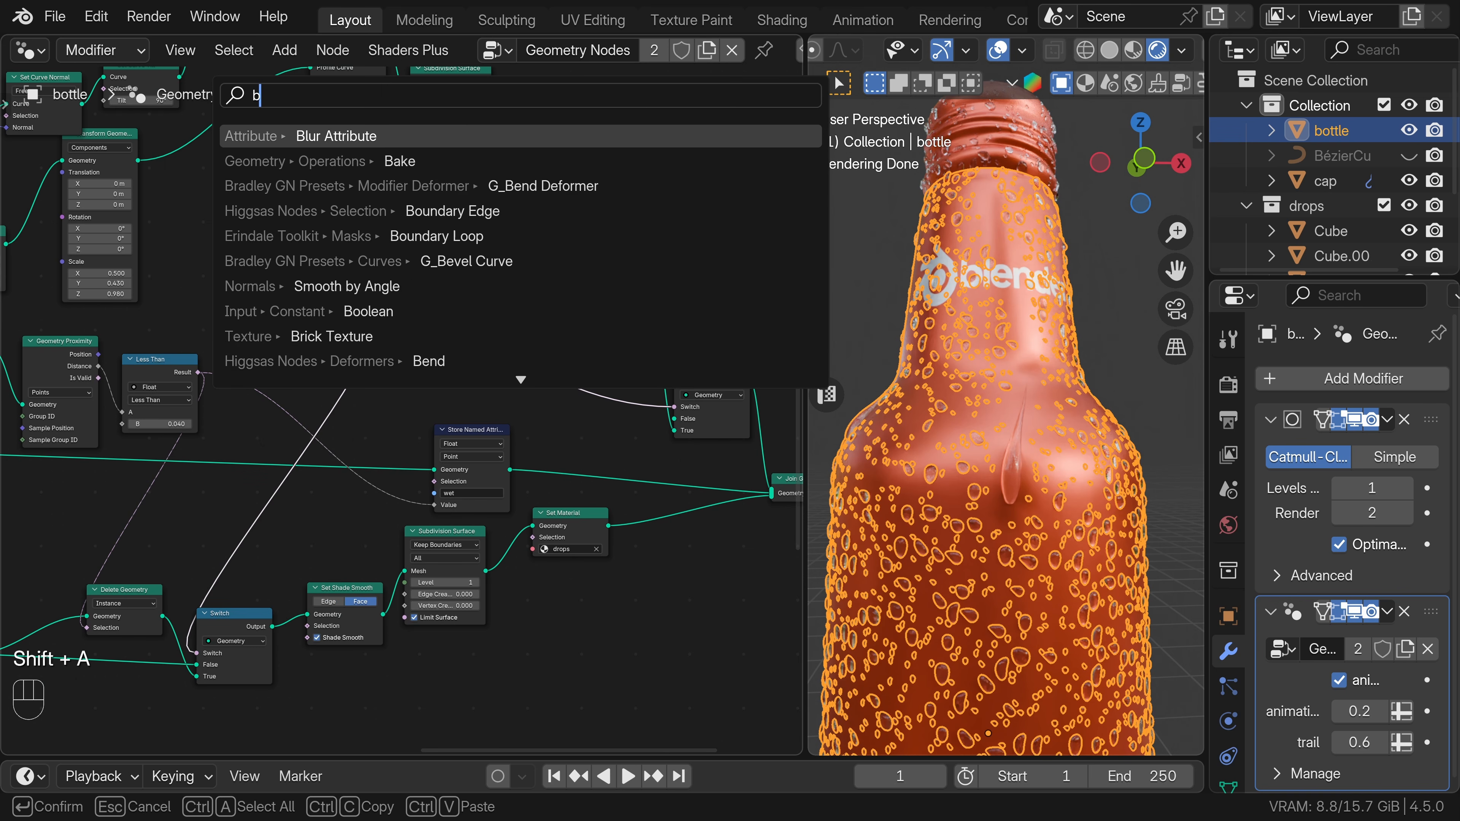
text(lur)
key(Return)
click(235, 372)
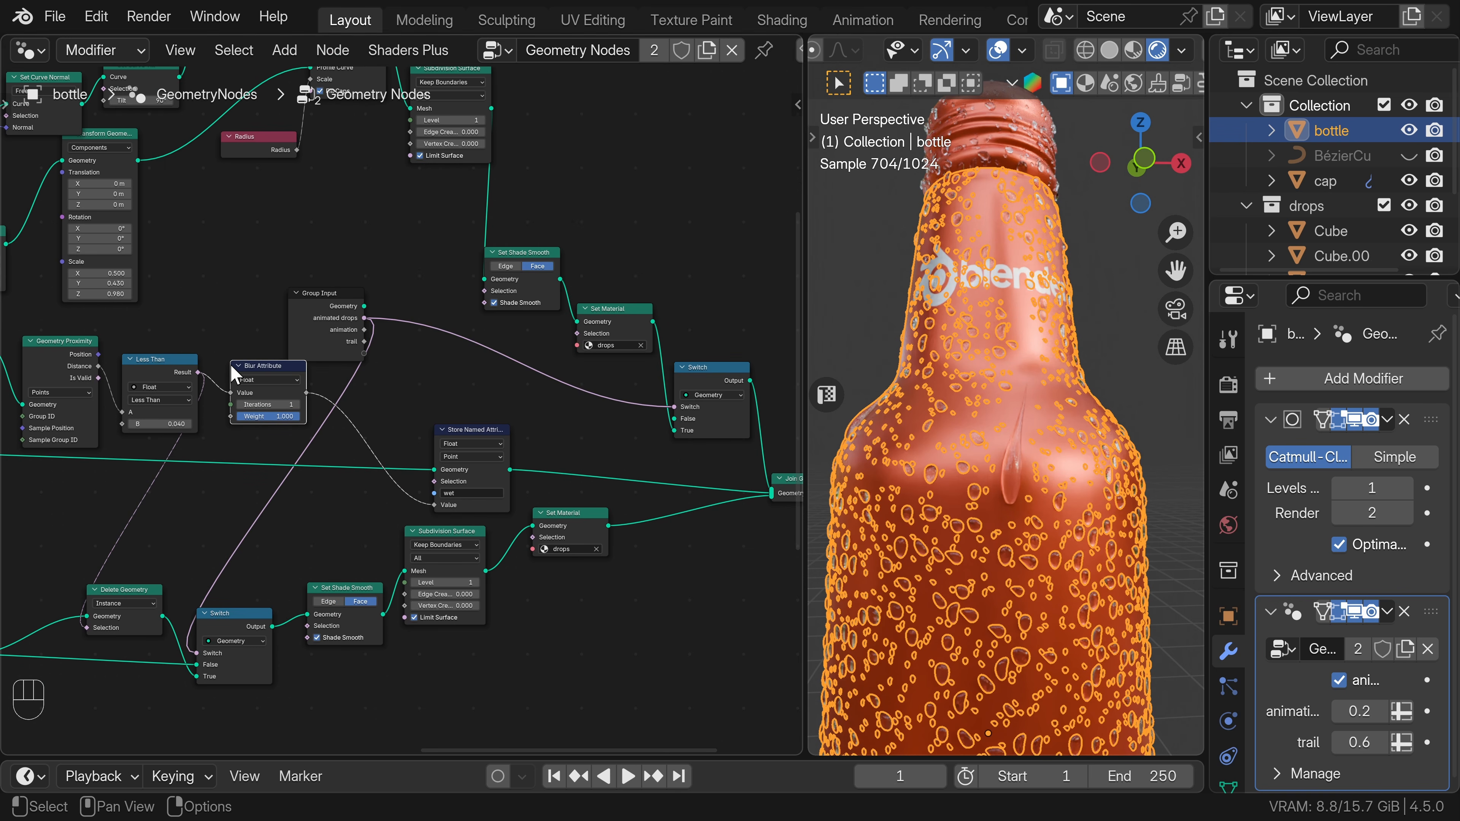
mouse_move(1108, 389)
middle_down()
mouse_move(1079, 400)
mouse_move(1073, 445)
mouse_move(1081, 398)
middle_up()
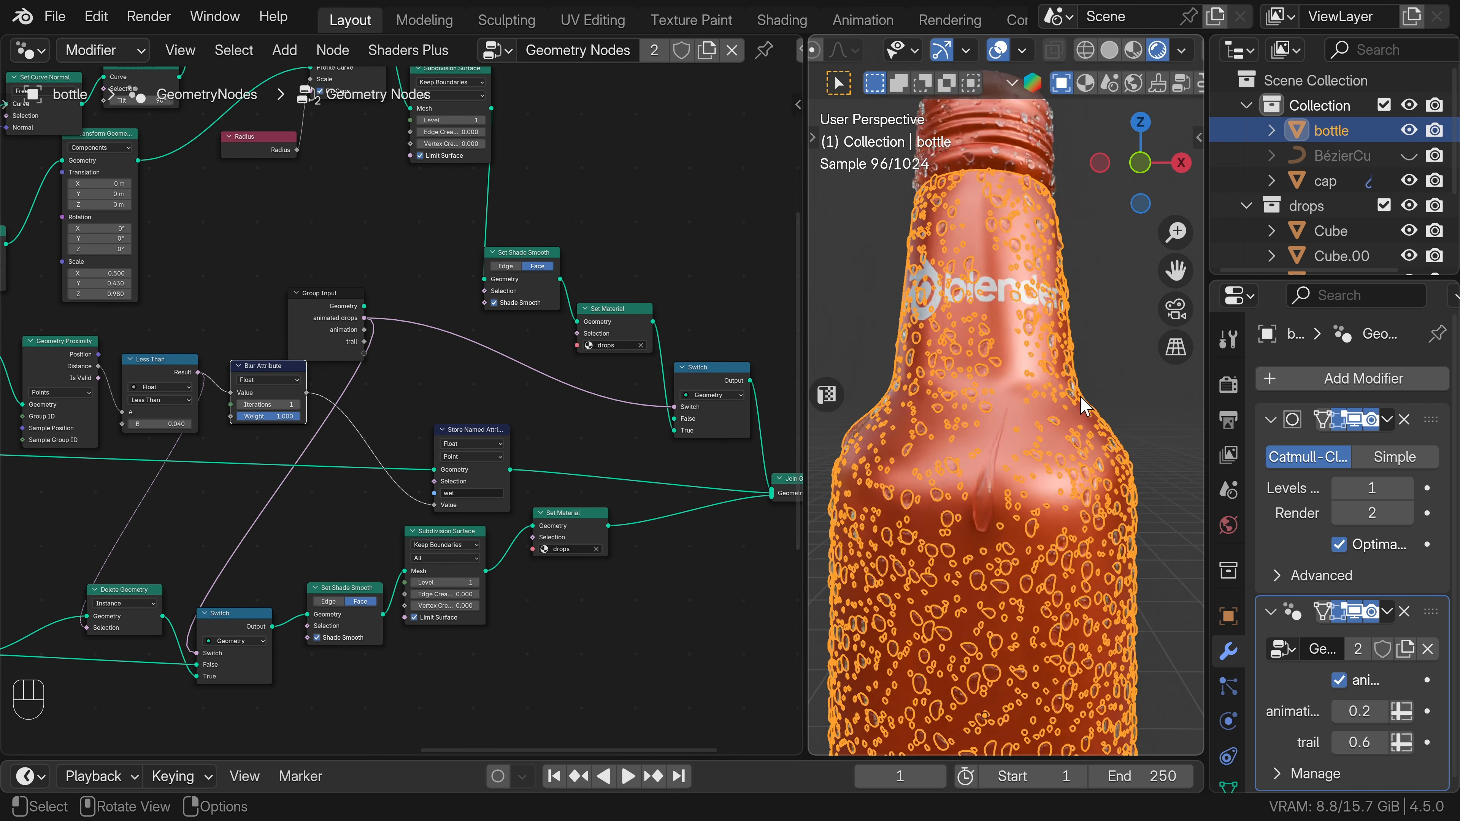
scroll(1083, 406, up, 1)
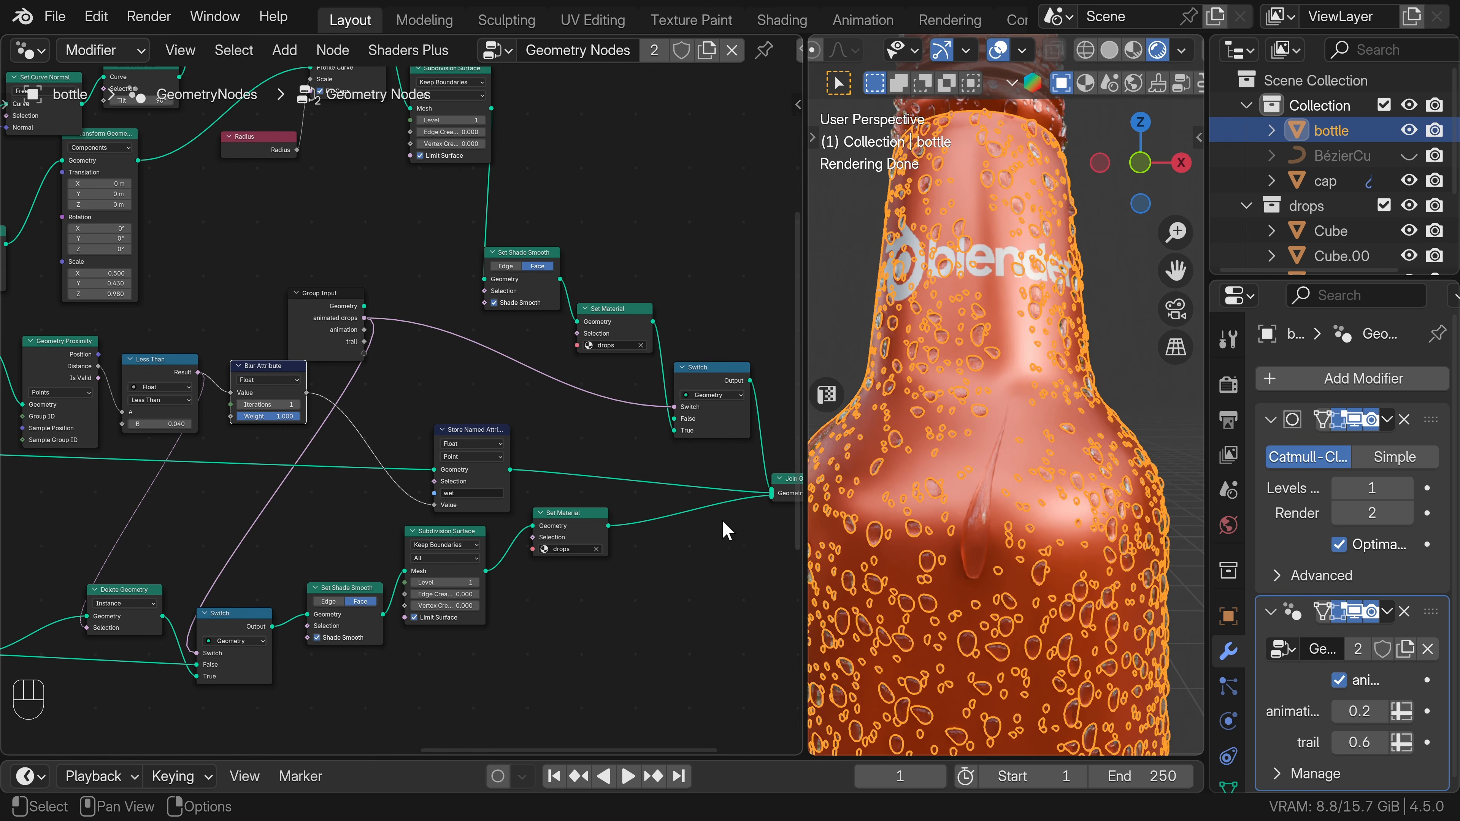
scroll(443, 555, down, 2)
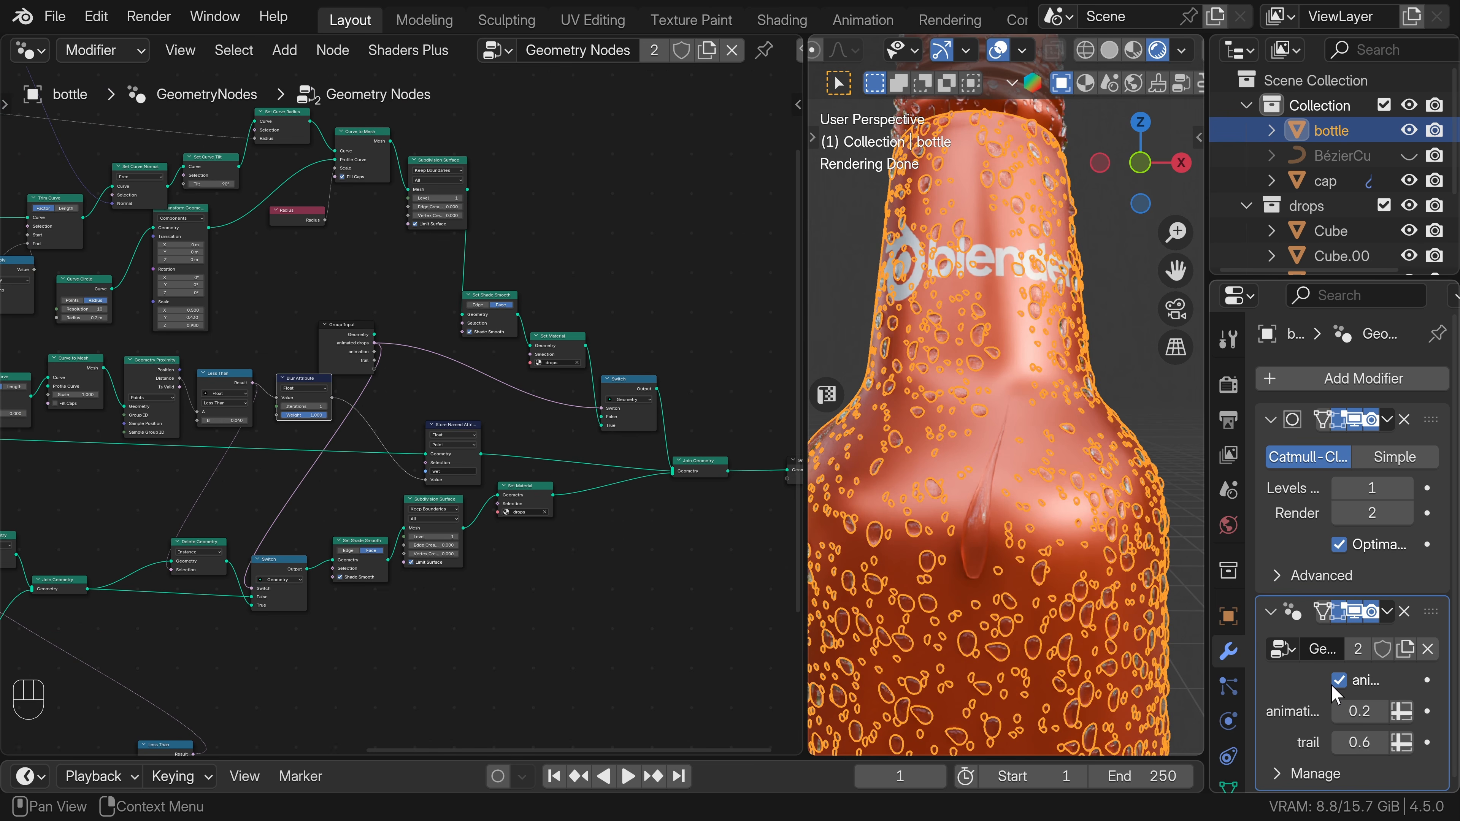